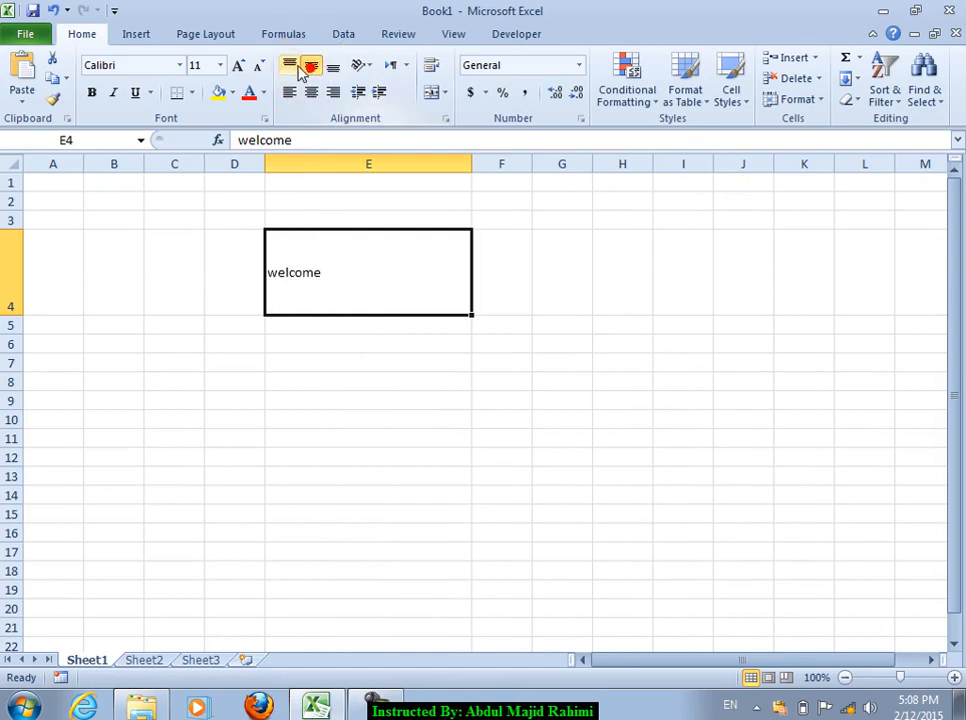
Step: Try left, centre and bottom alignment on E4 and look over the Text Direction choices
left_click(289, 92)
left_click(311, 92)
left_click(333, 64)
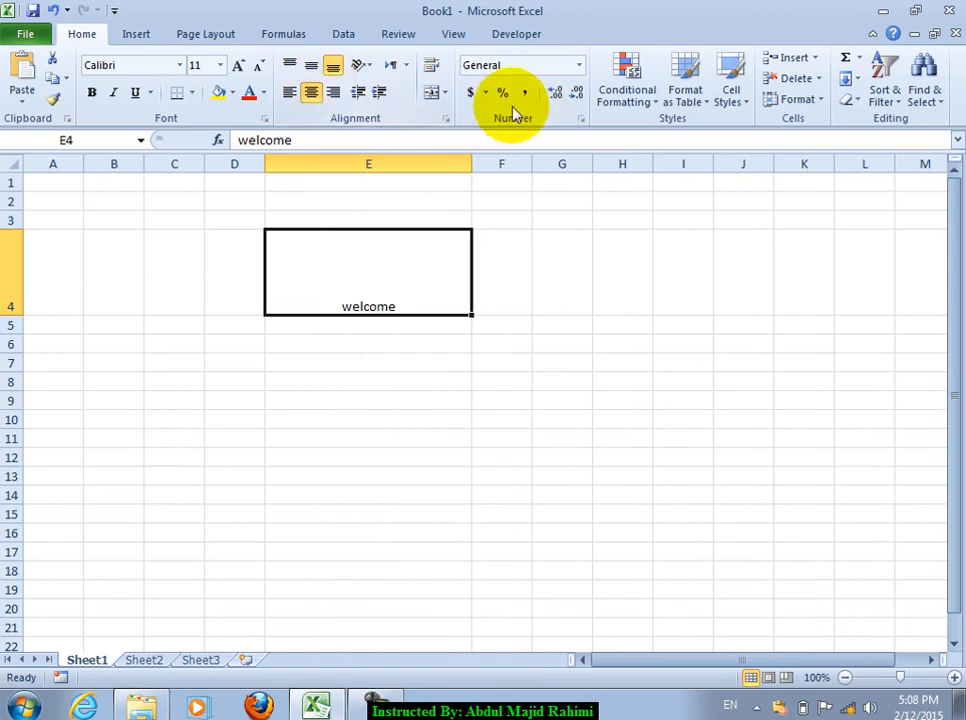
left_click(407, 65)
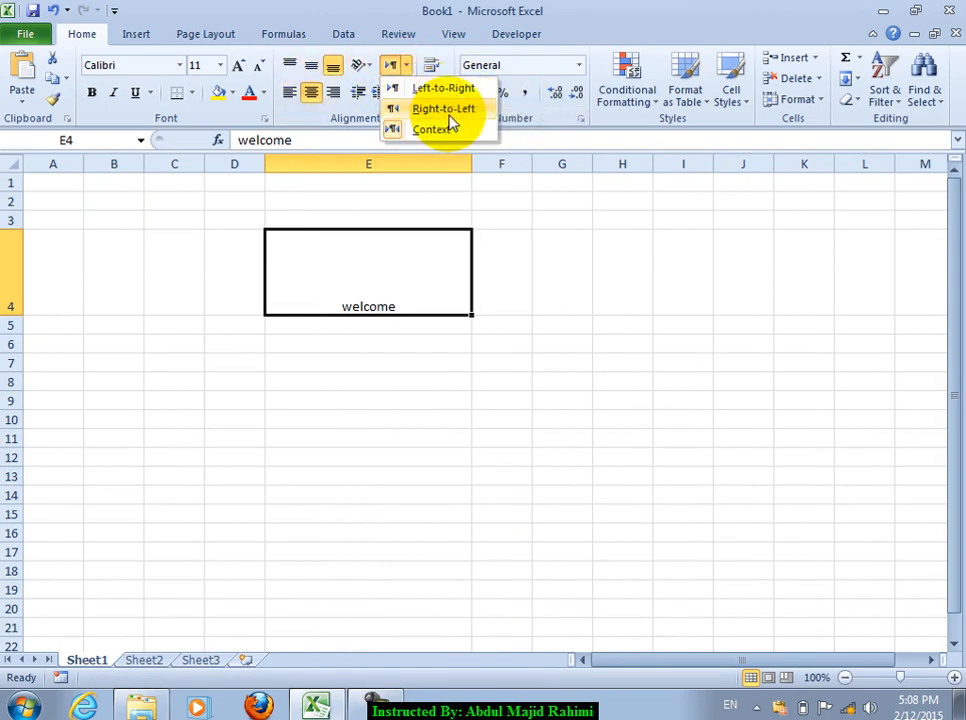
left_click(443, 519)
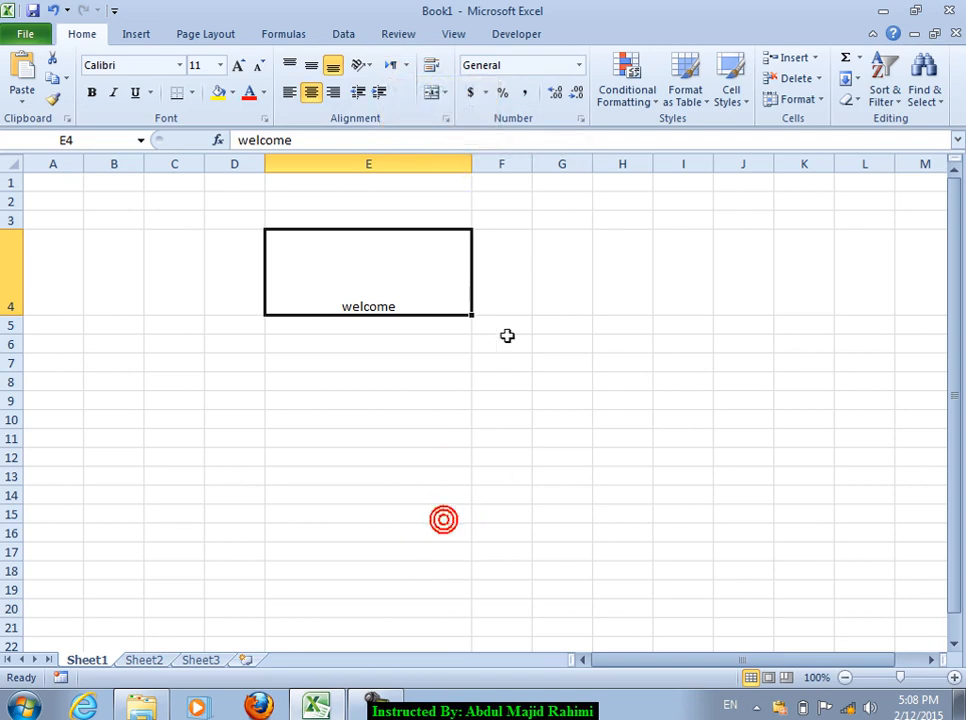
Step: Delete the welcome text from cell E4, leaving it empty
double_click(447, 297)
double_click(446, 298)
key("Delete")
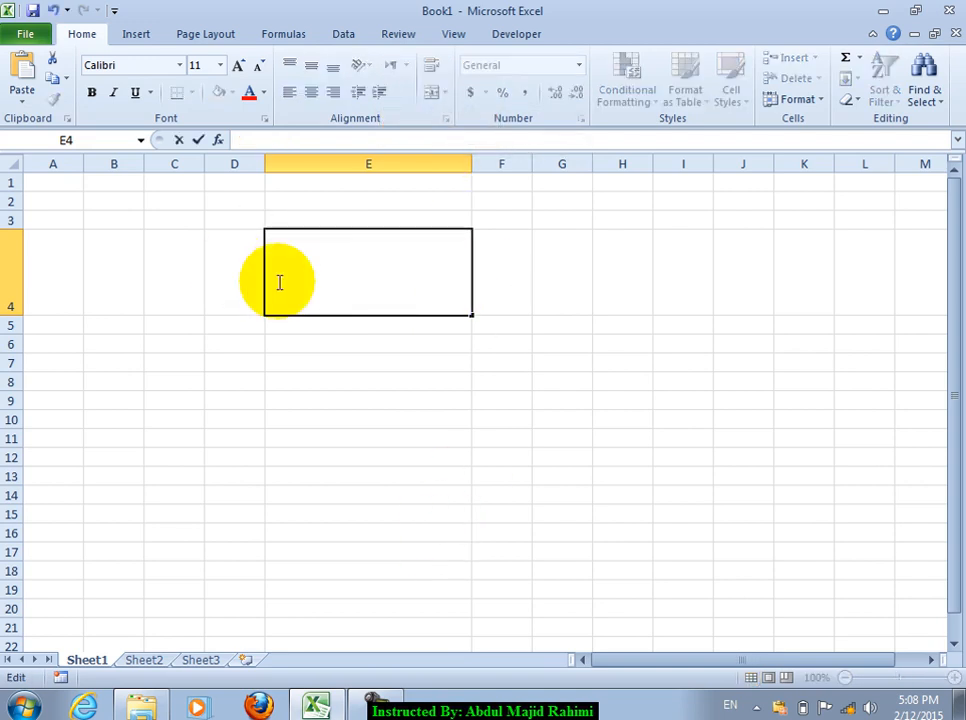
left_click_drag(475, 412, 474, 405)
left_click(407, 286)
Step: Right-align E4 and set its text direction to Left-to-Right
left_click(340, 91)
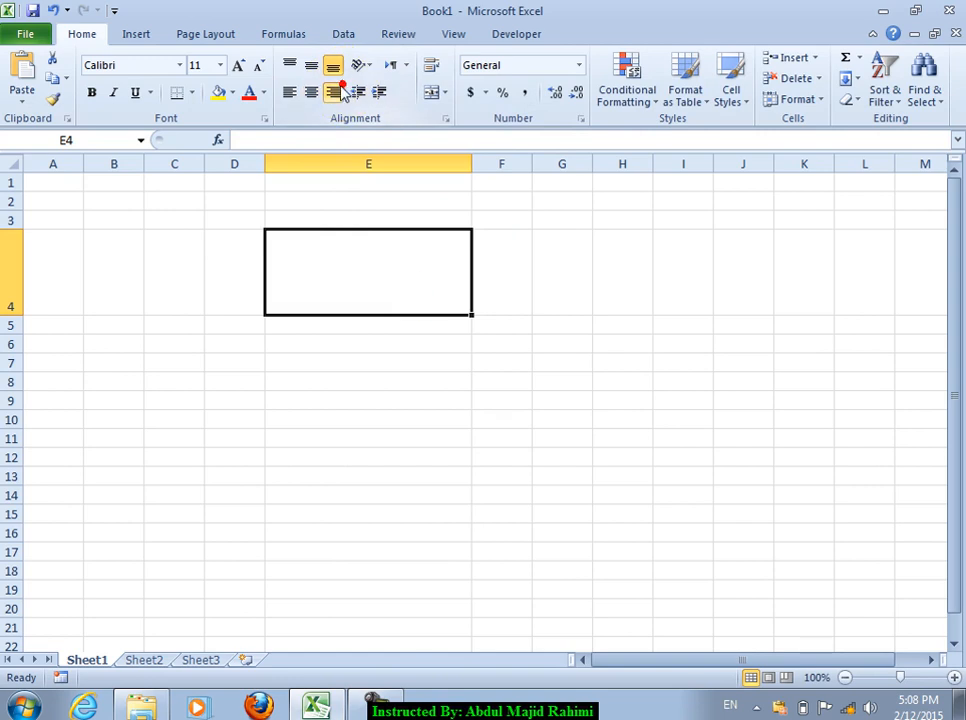
left_click(411, 66)
left_click(340, 90)
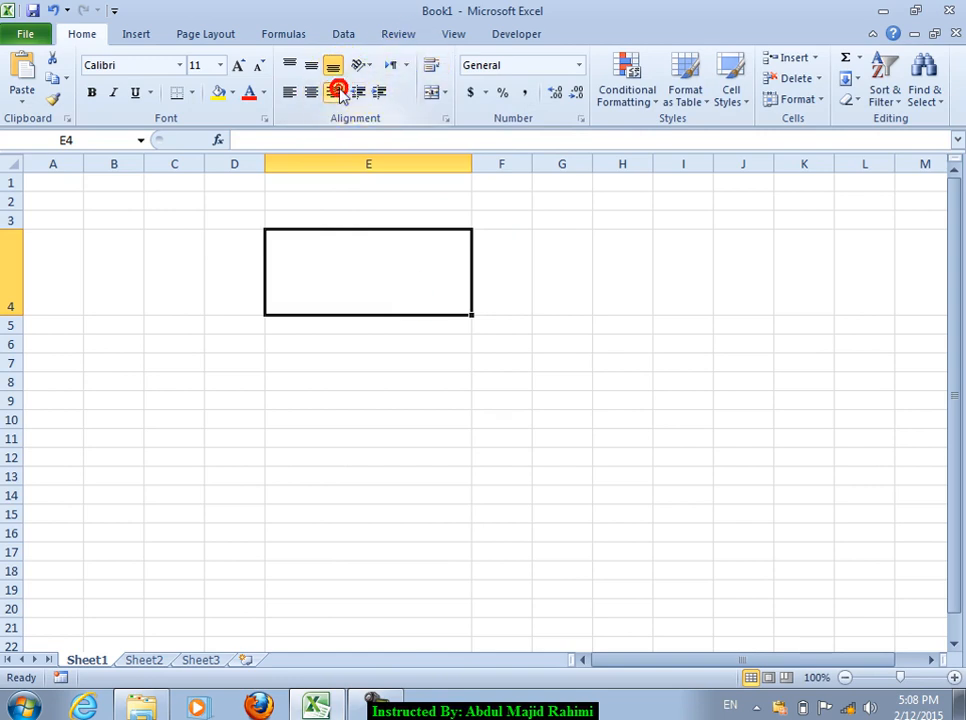
left_click(406, 66)
left_click(425, 87)
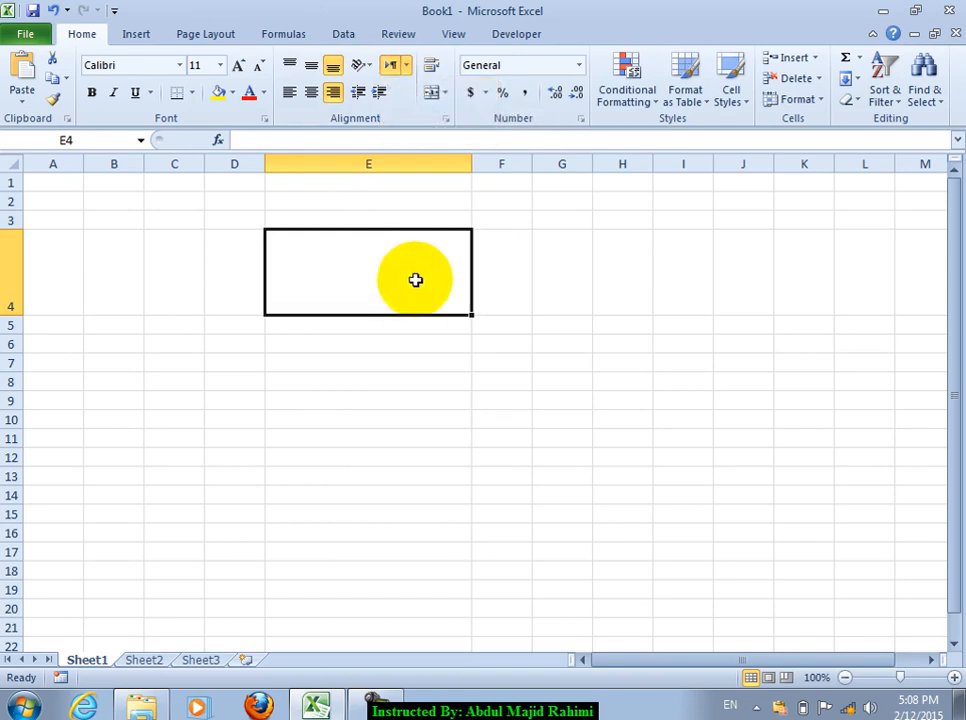
Step: Type 'welcome to khost city' in E4, add Persian text, then erase the trailing character
double_click(414, 290)
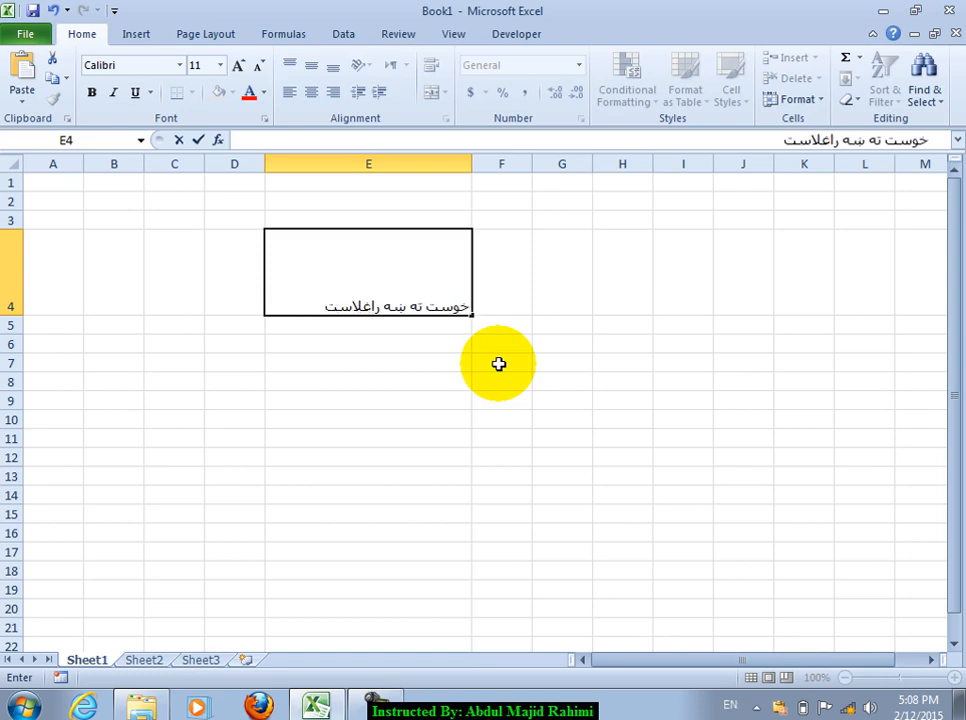
type("welcom")
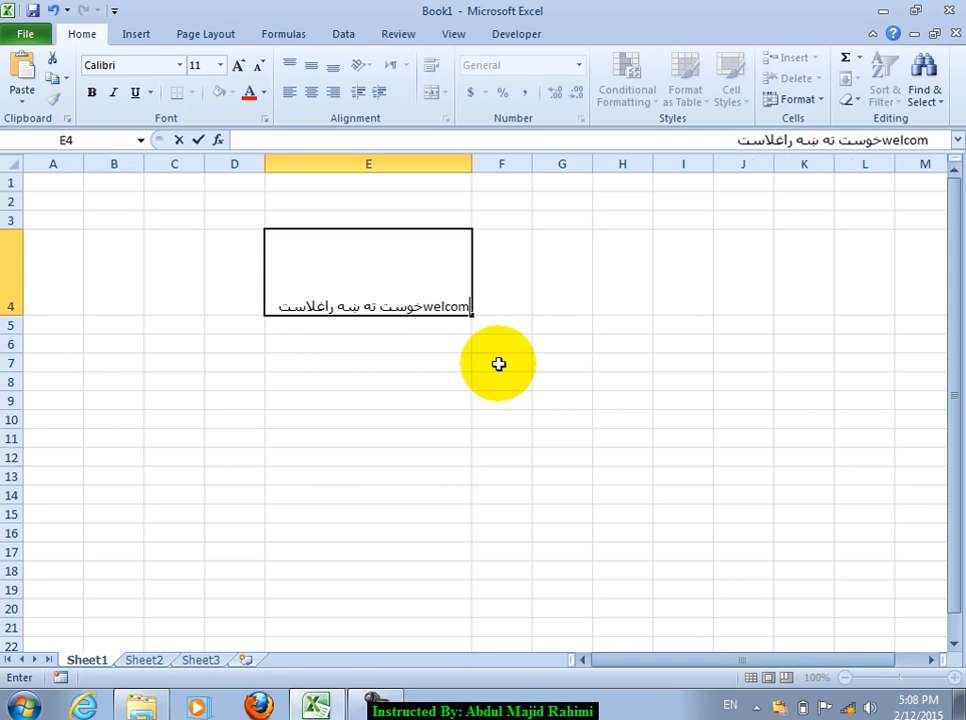
type("e to khost city")
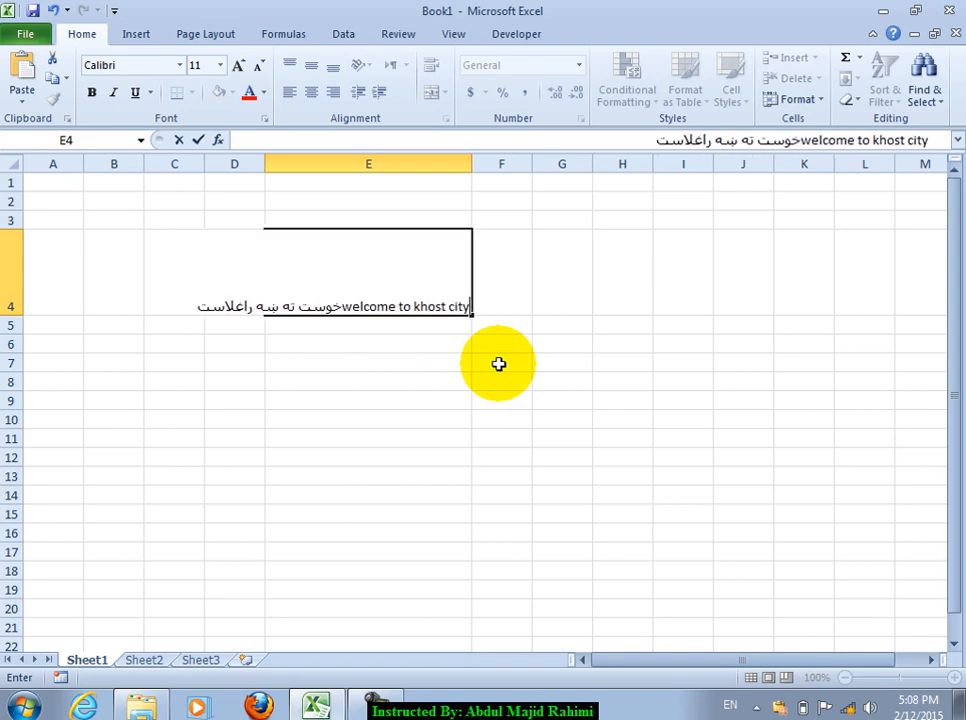
key("alt+shift")
type("خوس")
key("BackSpace")
key("BackSpace")
key("BackSpace")
key("BackSpace")
key("BackSpace")
key("BackSpace")
key("BackSpace")
key("BackSpace")
key("BackSpace")
key("BackSpace")
key("BackSpace")
key("BackSpace")
key("BackSpace")
key("BackSpace")
key("BackSpace")
key("BackSpace")
key("BackSpace")
key("BackSpace")
key("BackSpace")
key("BackSpace")
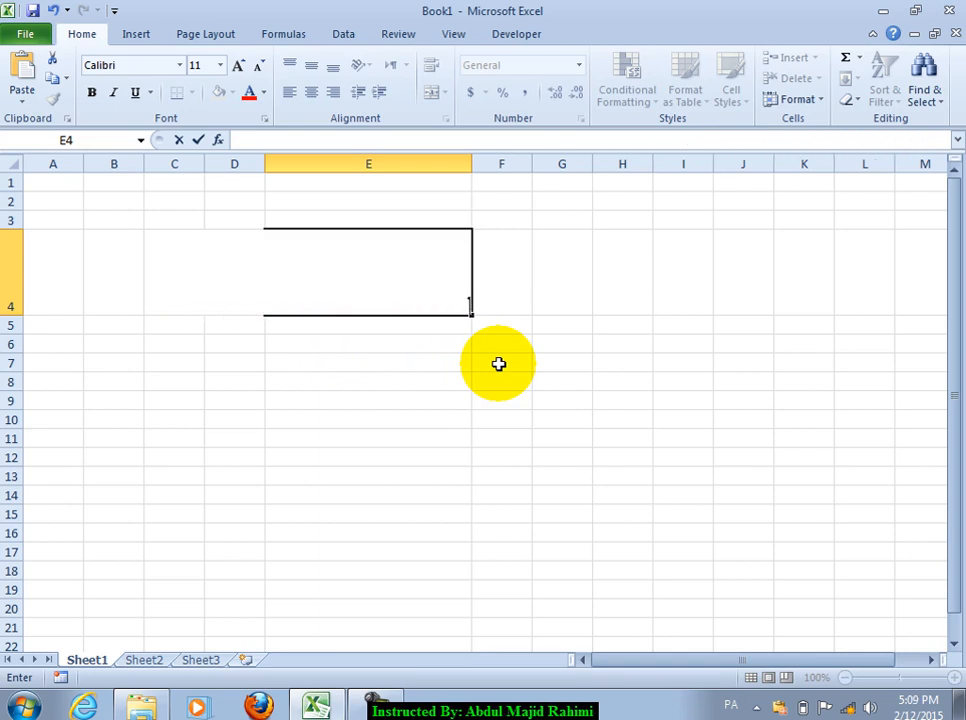
Step: Set E4's text direction to Right-to-Left, type 'o khost city', then cancel the entry
left_click(495, 365)
left_click(437, 293)
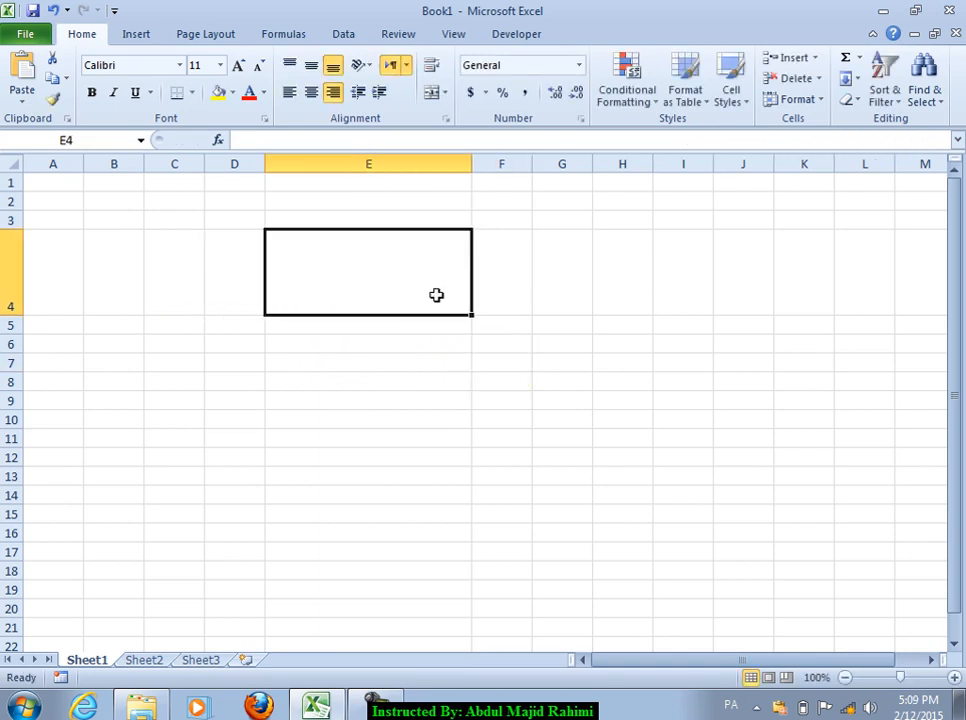
left_click(403, 68)
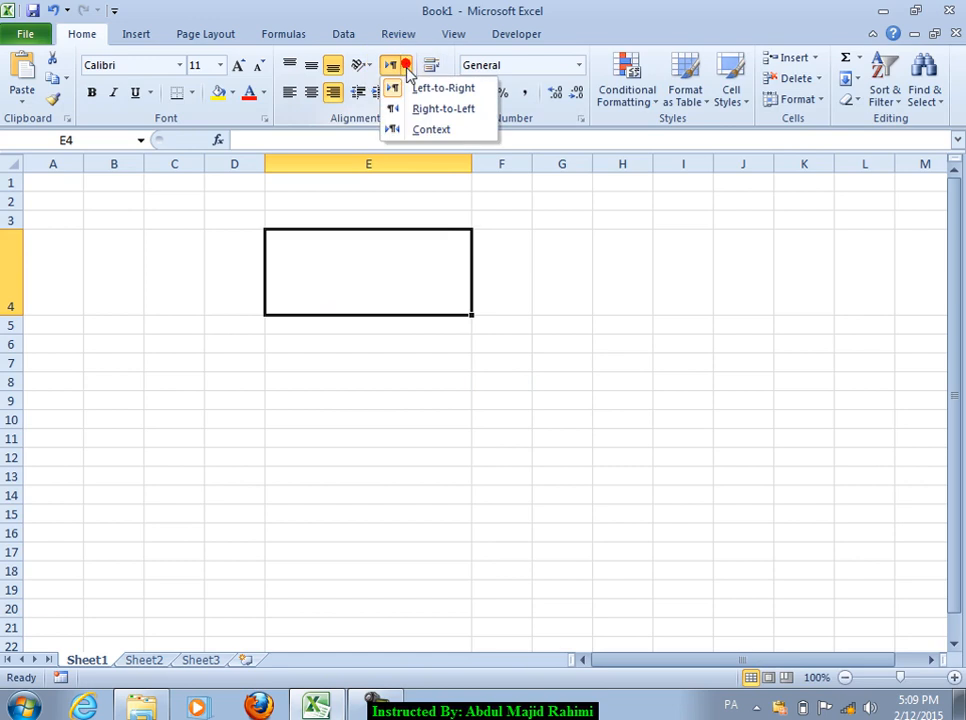
left_click(434, 114)
double_click(442, 267)
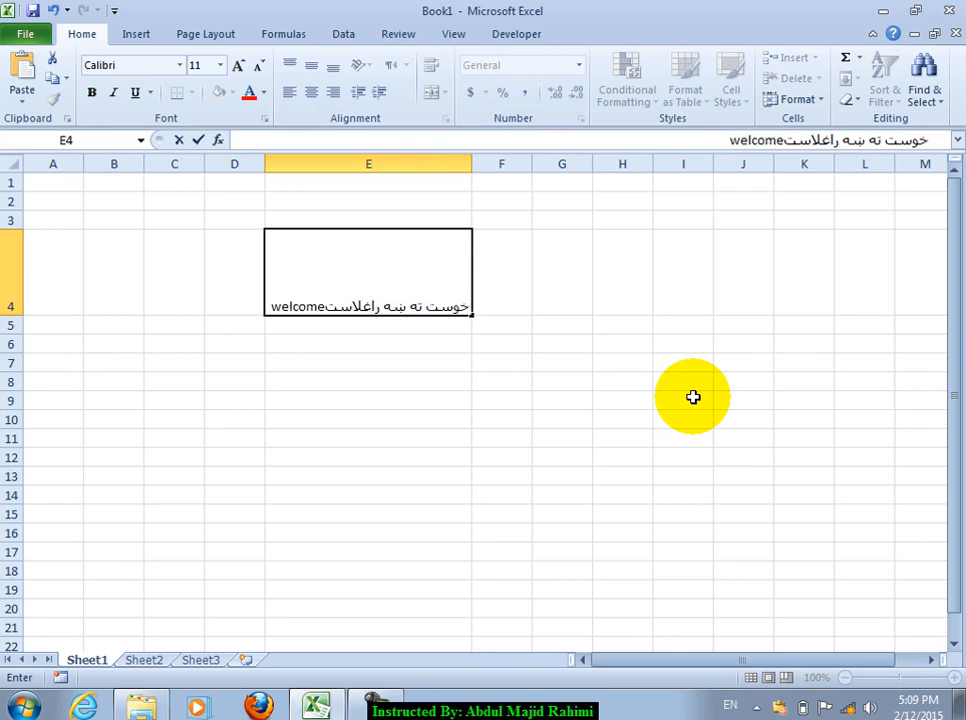
type("o khost city وبیتنیsk")
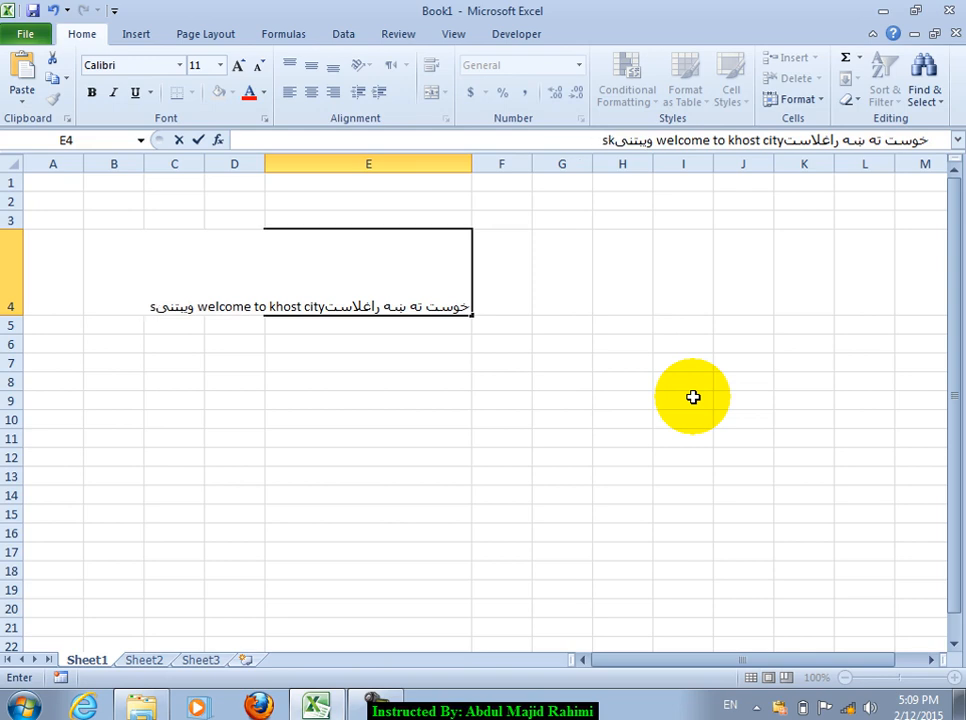
key("BackSpace")
key("BackSpace")
key("BackSpace")
key("BackSpace")
key("BackSpace")
key("BackSpace")
key("BackSpace")
key("BackSpace")
key("BackSpace")
key("BackSpace")
key("BackSpace")
key("BackSpace")
key("BackSpace")
key("BackSpace")
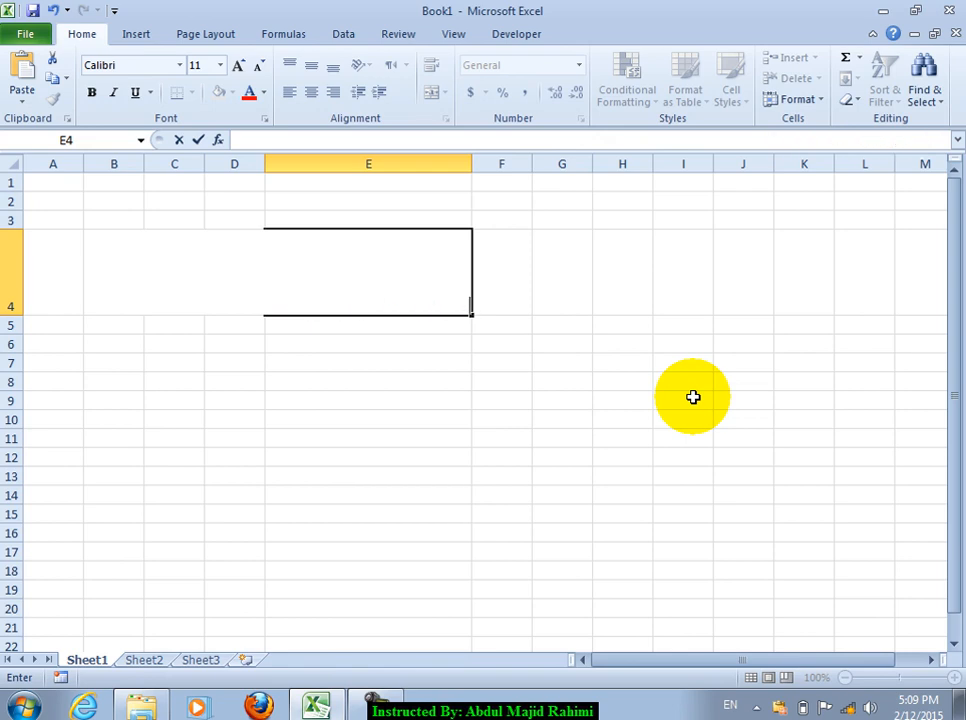
key("Escape")
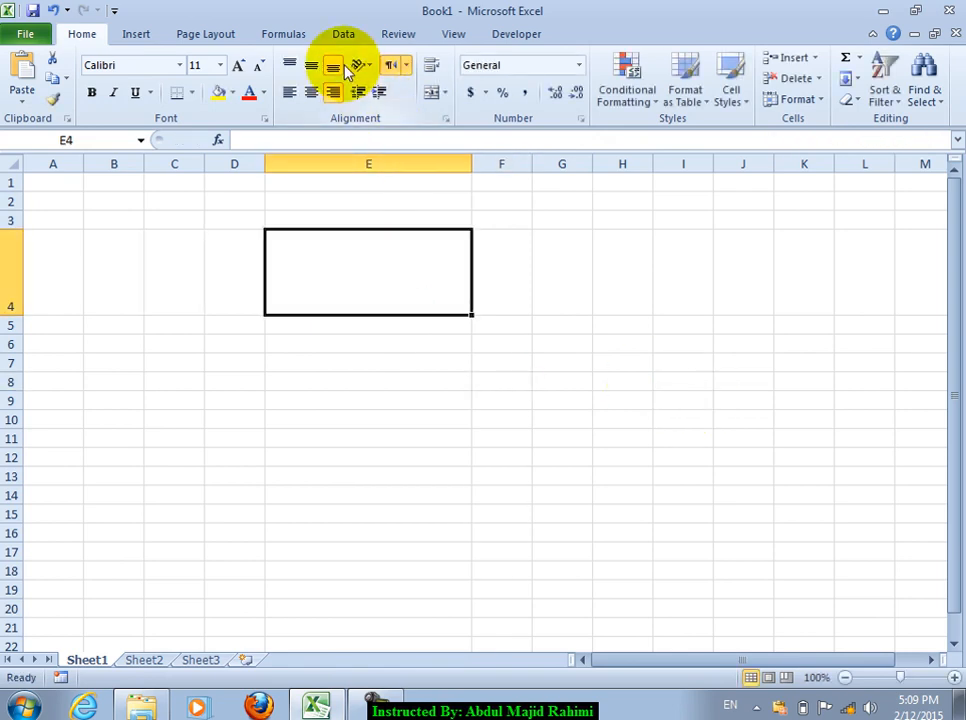
Step: Switch E4's text direction to Context, enter test text, then clear E4
left_click(405, 65)
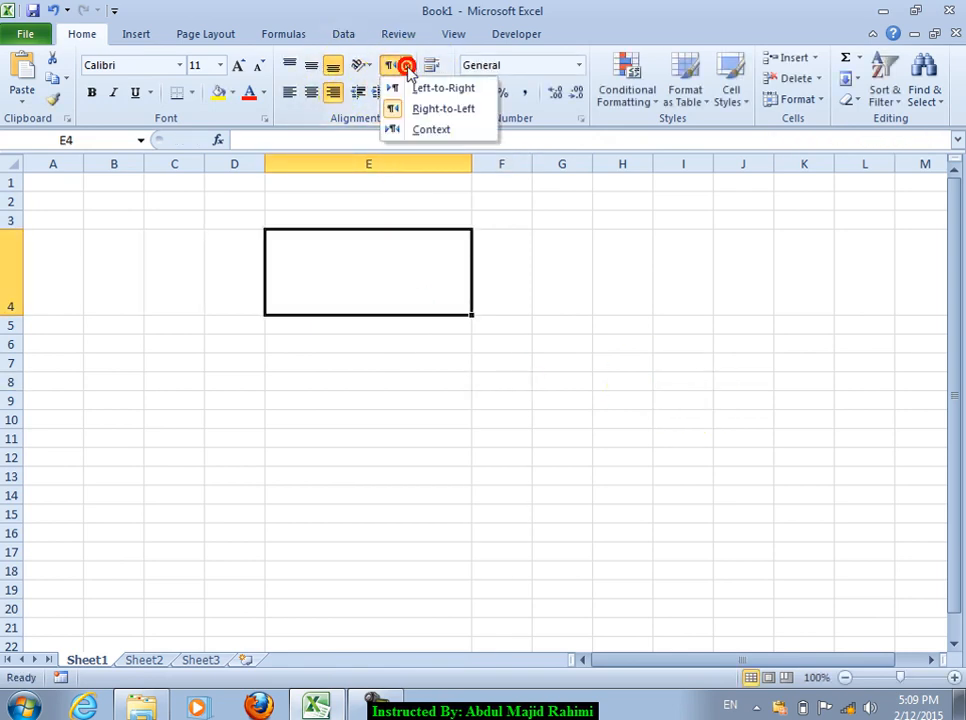
left_click(435, 130)
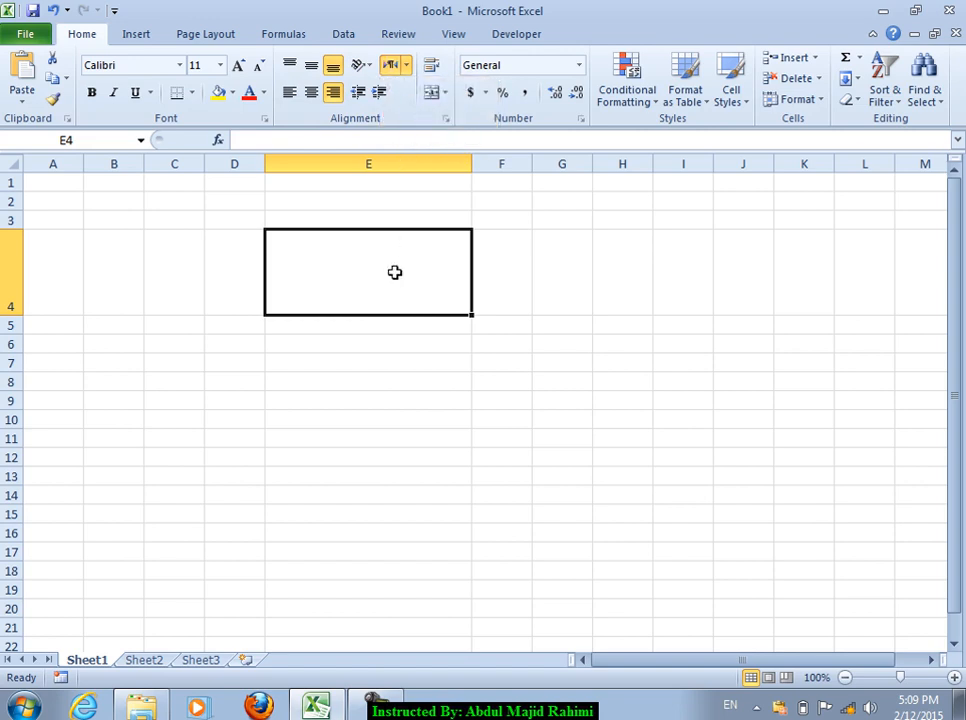
double_click(395, 272)
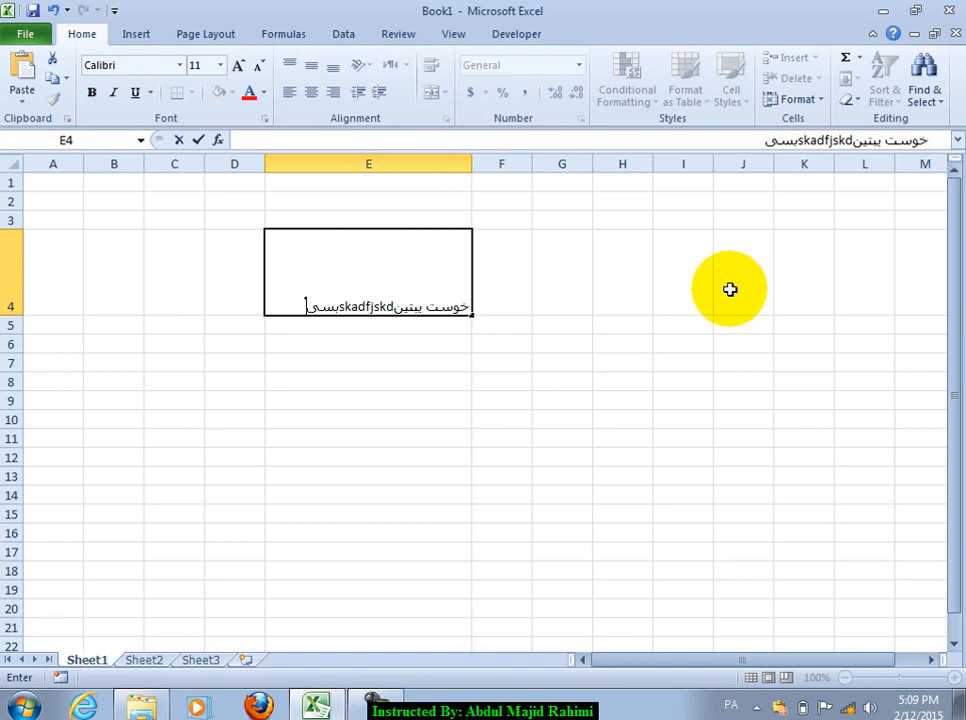
left_click_drag(545, 423, 505, 400)
left_click(438, 302)
key("Delete")
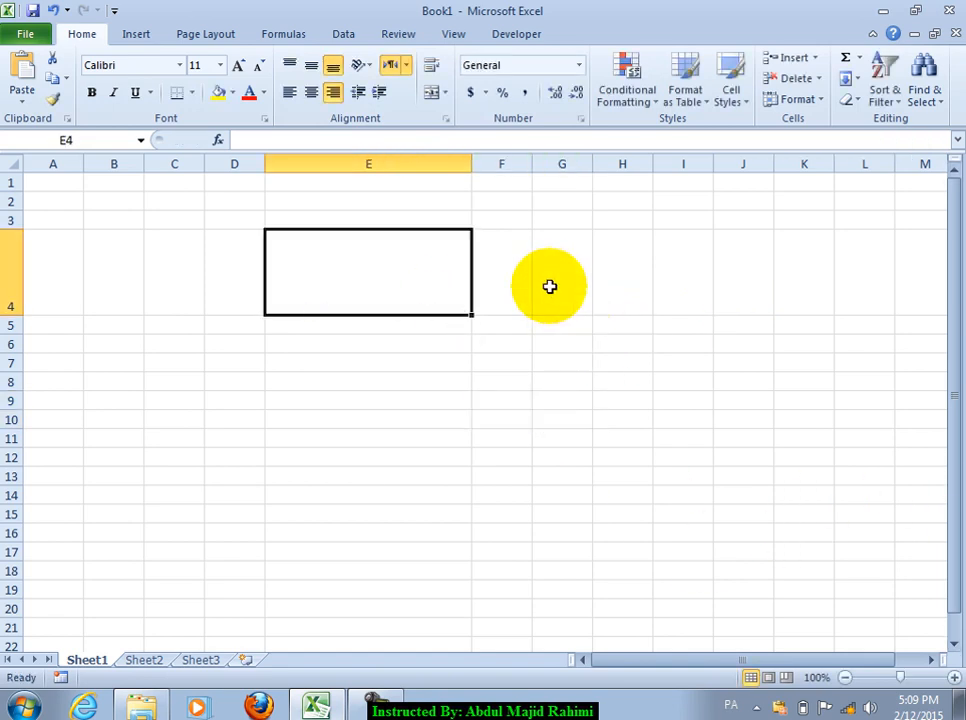
Step: Enter the welcome text in G9, apply Wrap Text, then undo the wrapping
left_click(561, 400)
type("صث")
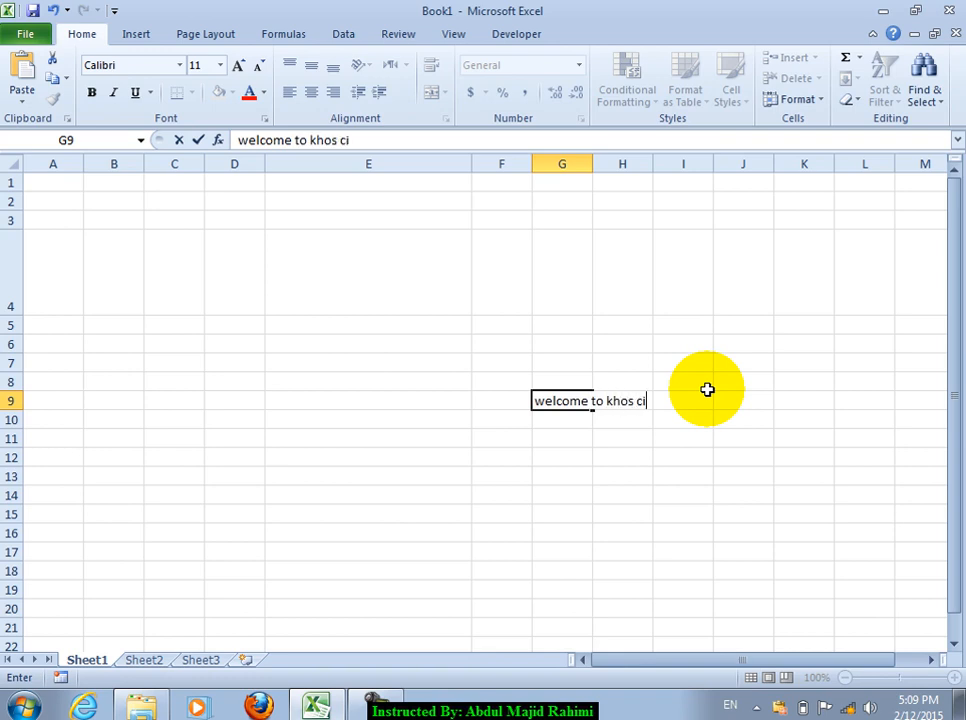
left_click(582, 436)
left_click(569, 403)
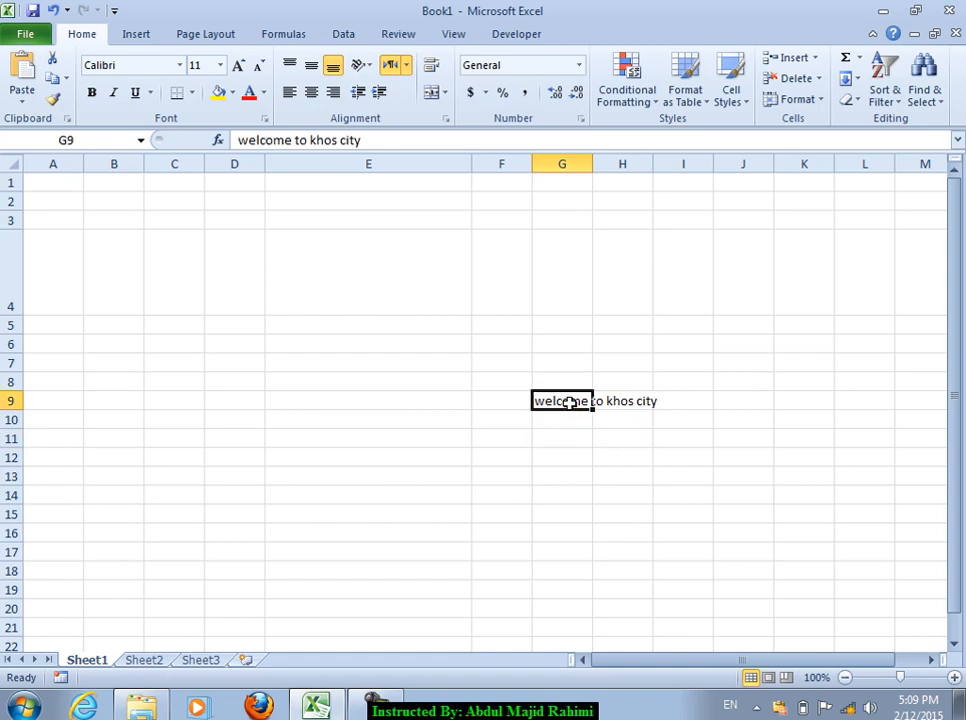
left_click(431, 65)
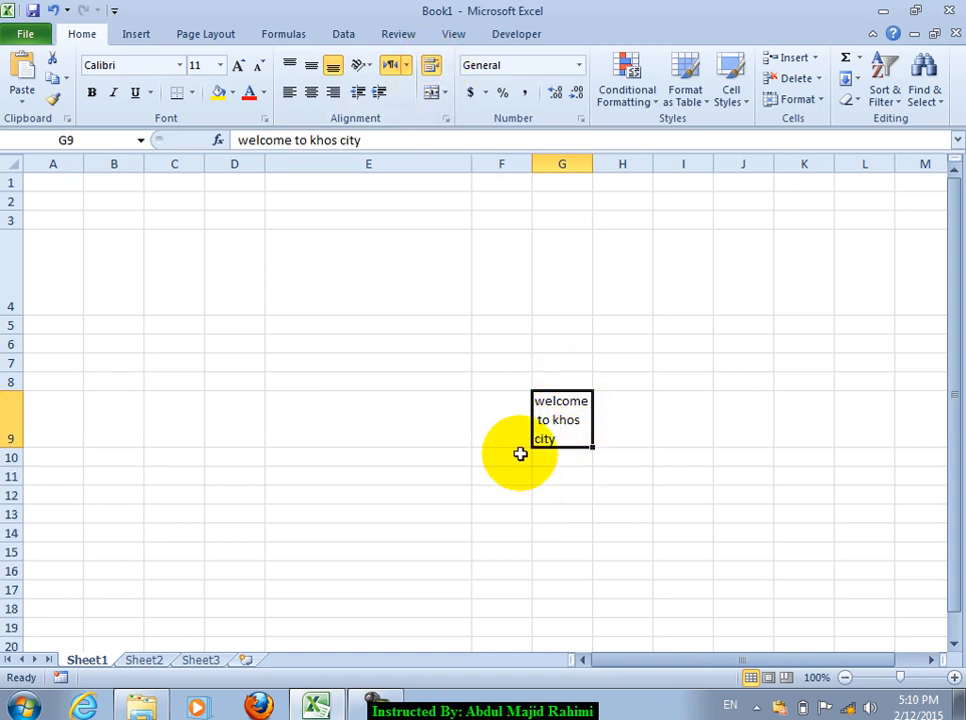
key("ctrl+z")
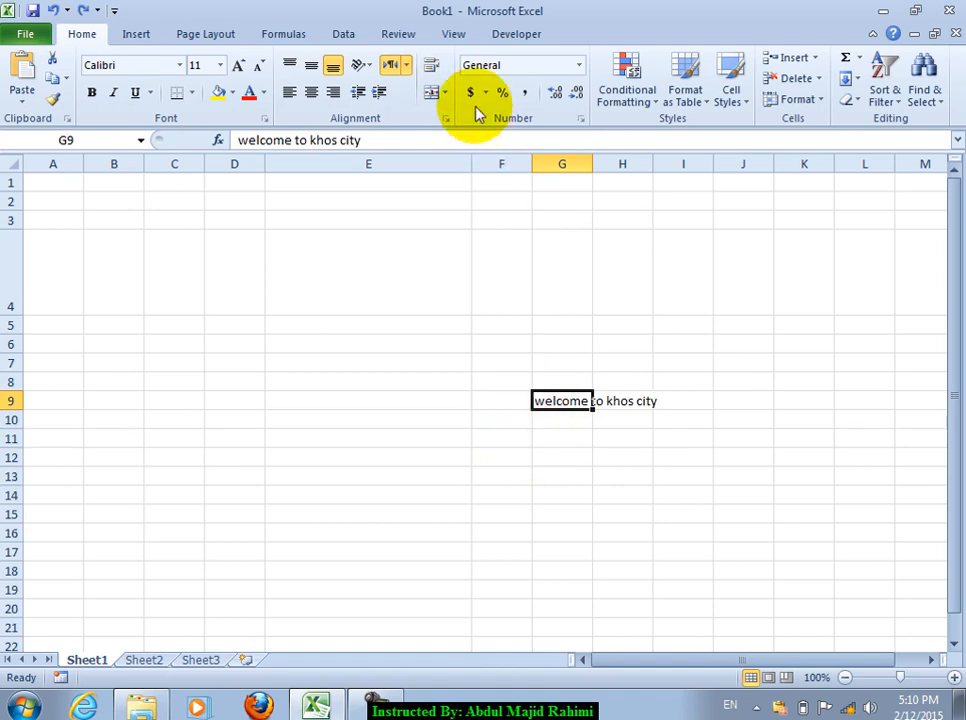
Step: Look at the Merge & Center options, then start typing 'welcome' in I14
left_click(445, 92)
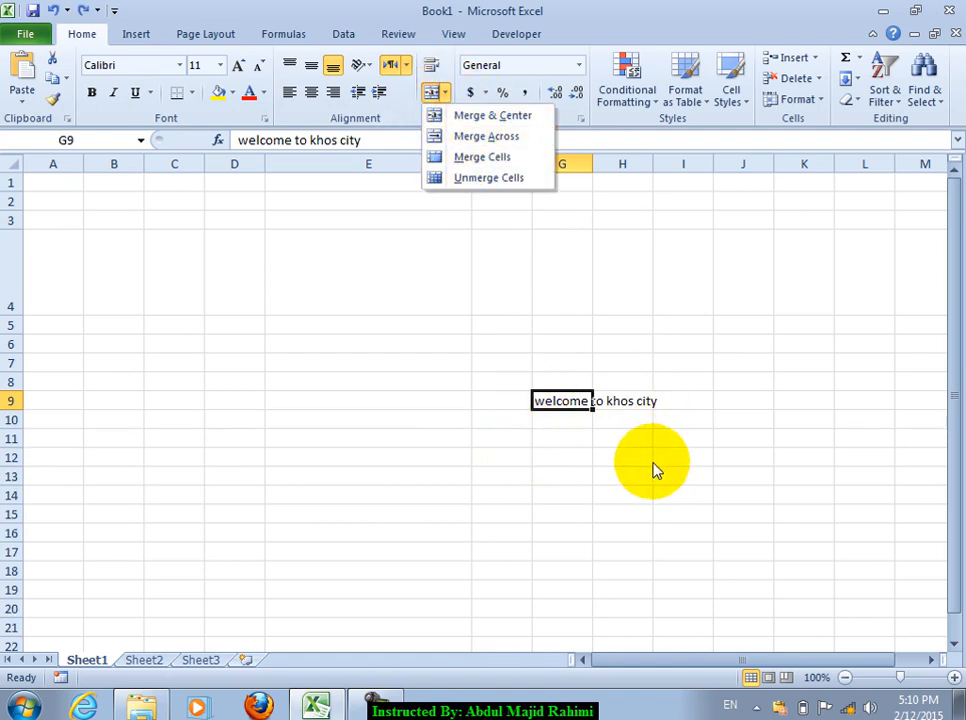
left_click(709, 504)
type("welcom")
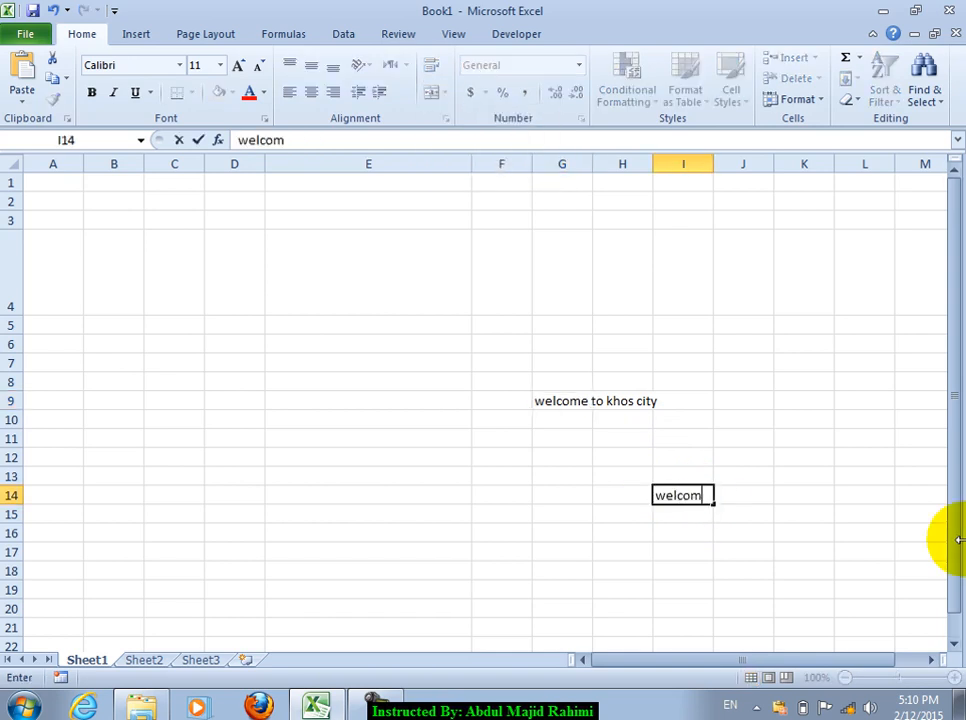
type("e")
Step: Commit 'welcome' in I14 and Merge & Center the block I14:K20
left_click(742, 550)
left_click(684, 494)
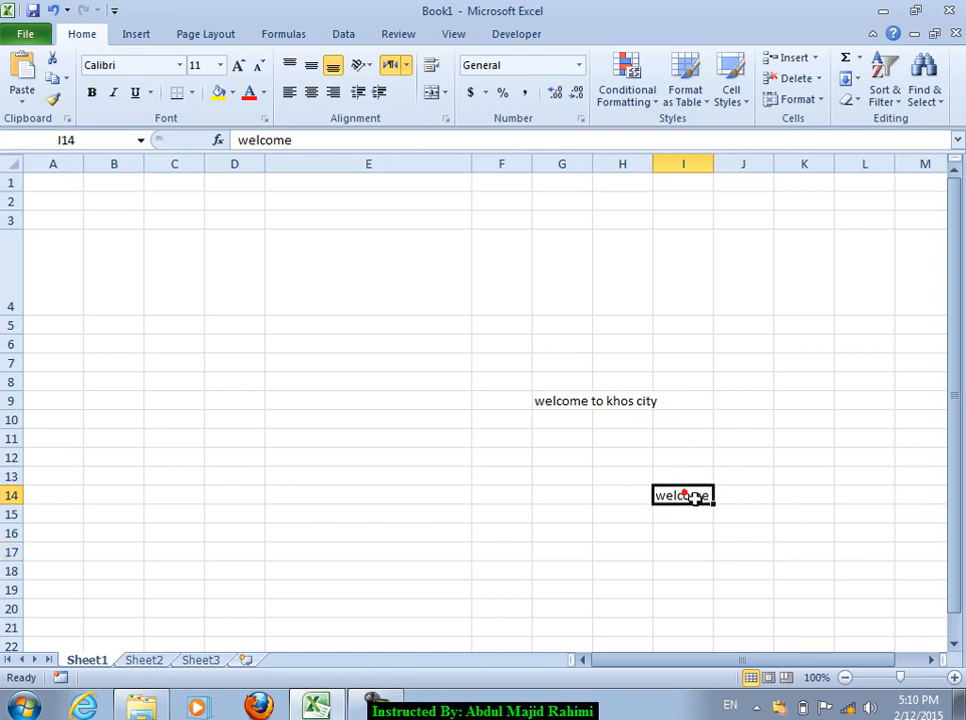
left_click_drag(684, 494, 831, 601)
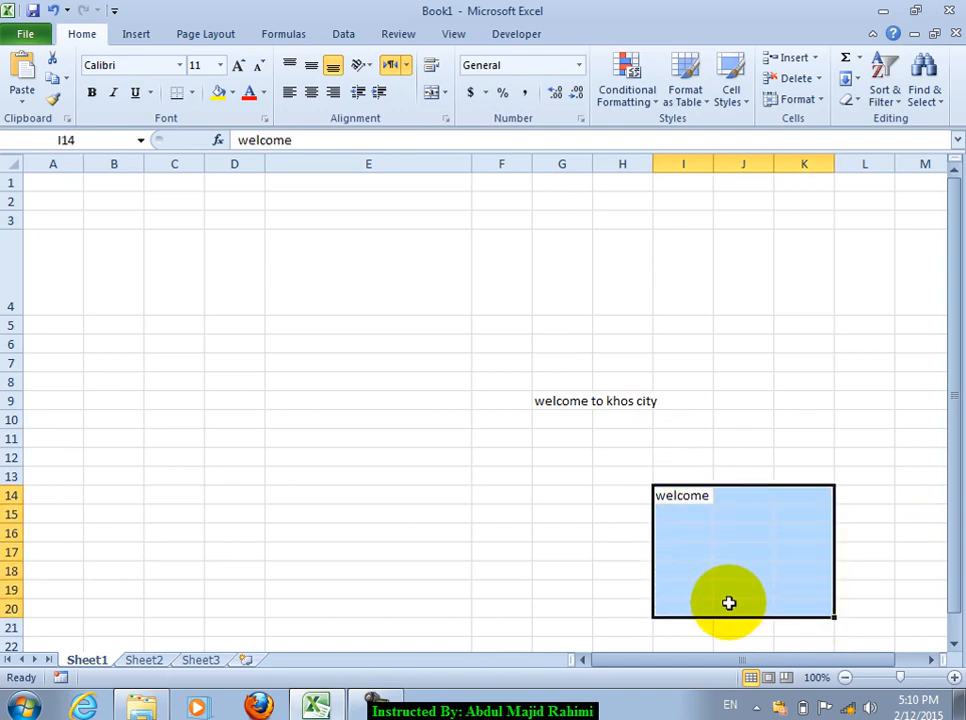
left_click(444, 92)
left_click(462, 116)
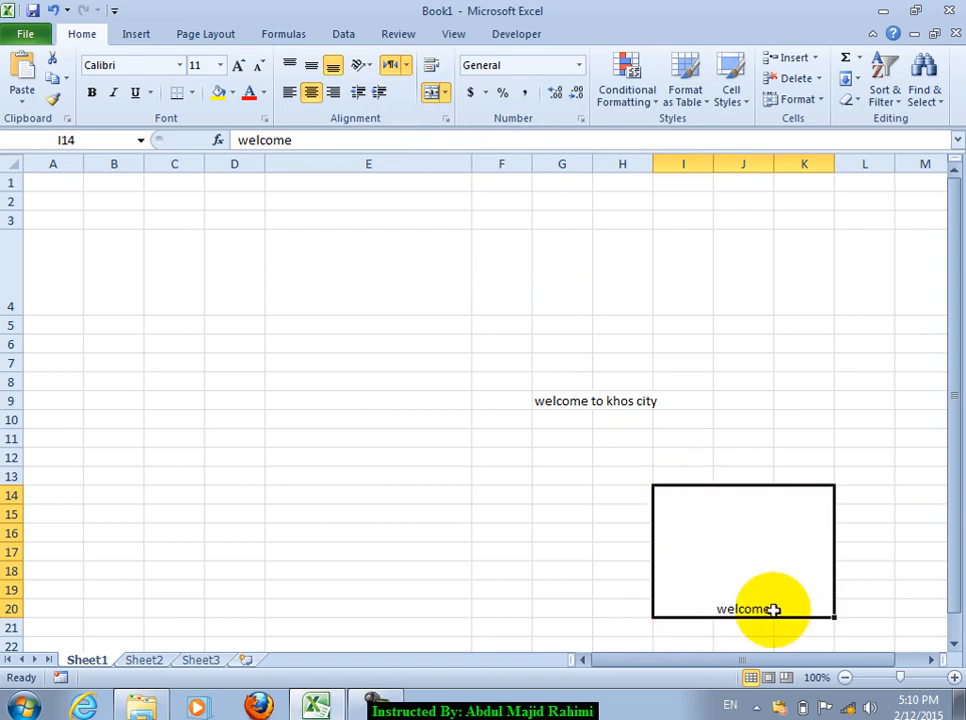
Step: Undo the merge and apply Merge Across to I14:K20 instead
key("ctrl+z")
left_click(447, 94)
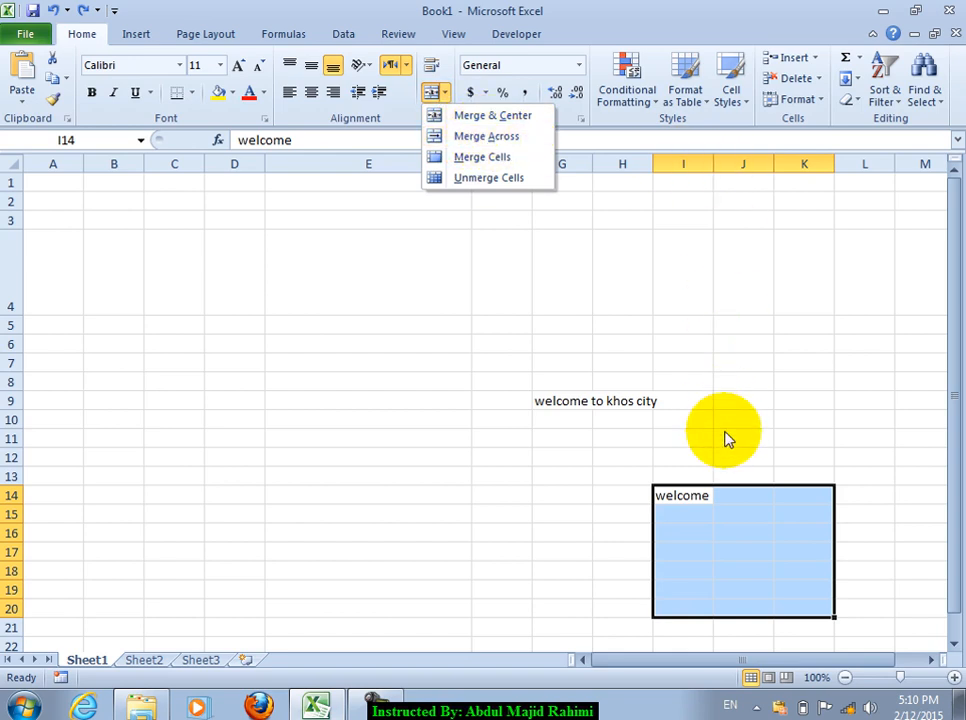
left_click(478, 137)
left_click(762, 567)
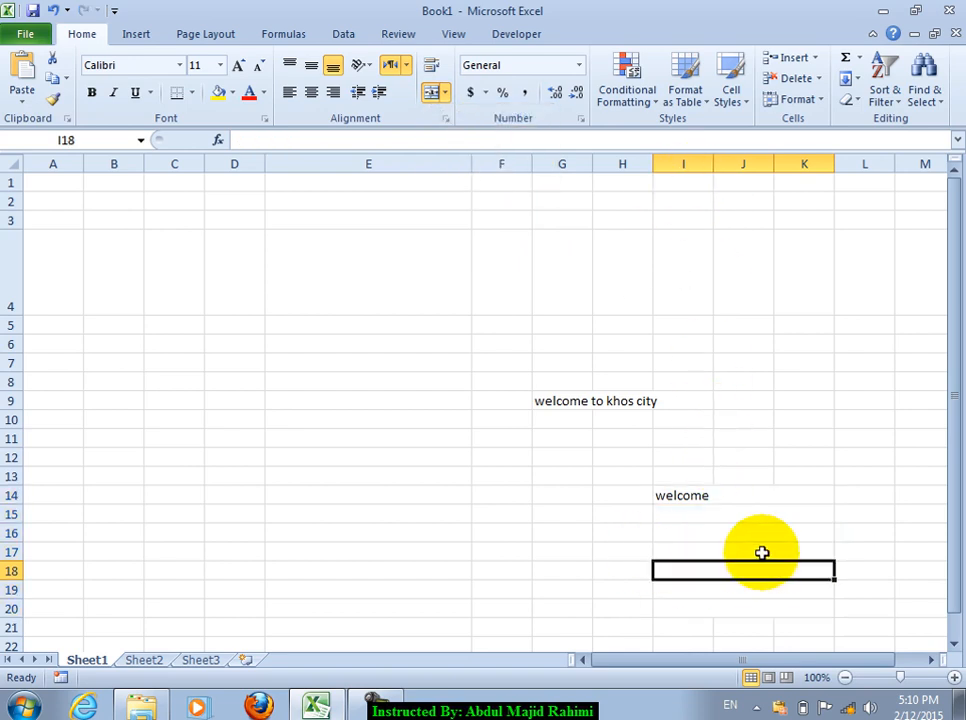
Step: Undo Merge Across, merge I14:K20 into one cell, then unmerge it
key("ctrl+z")
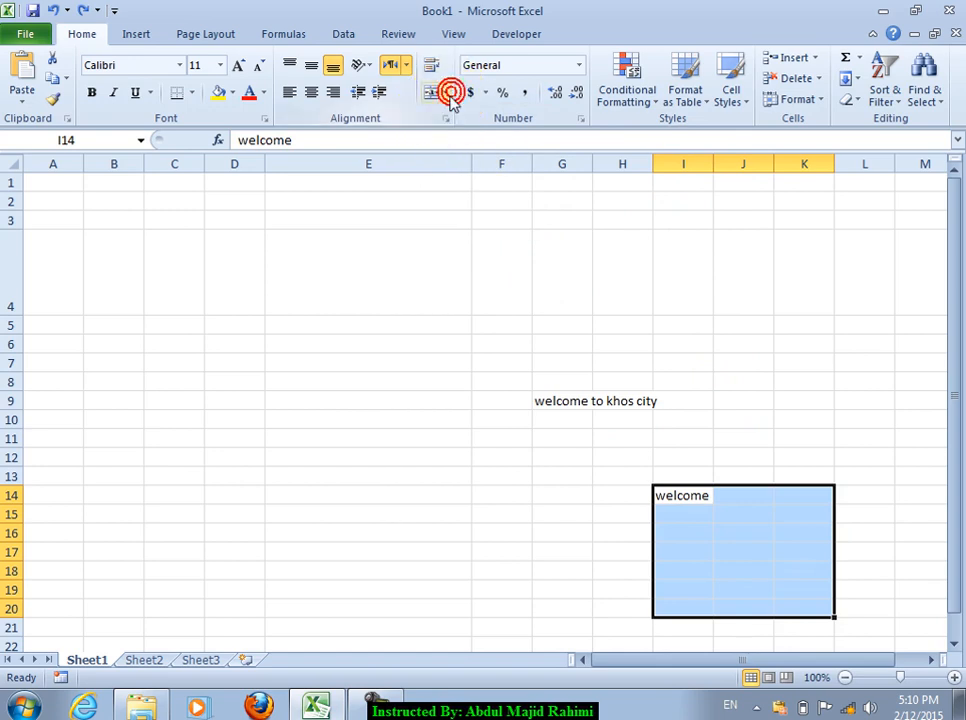
left_click(452, 92)
left_click(478, 160)
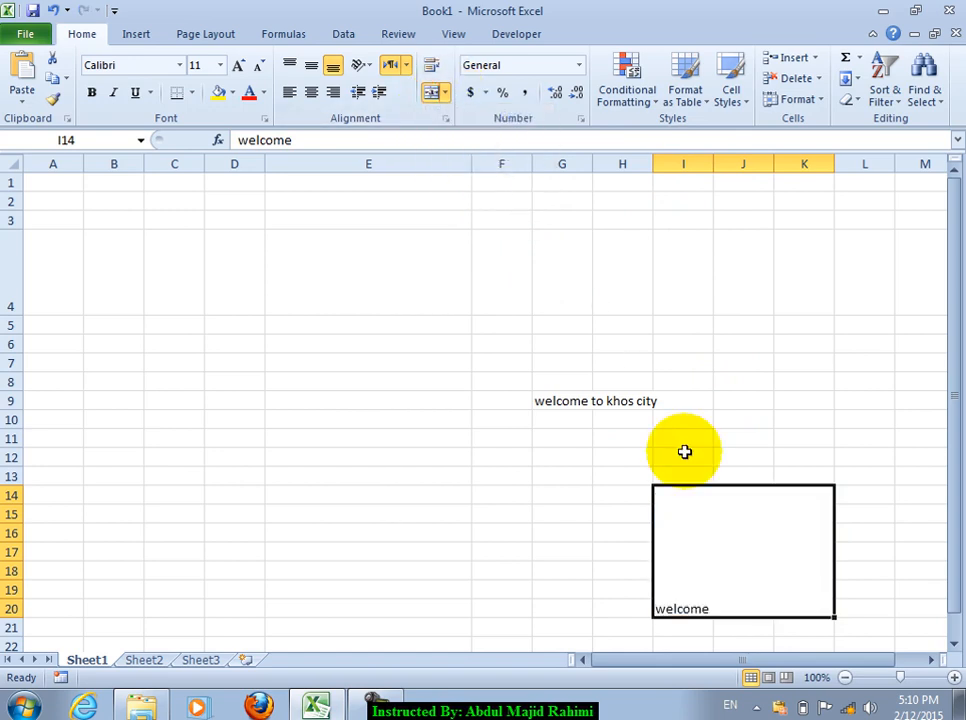
left_click(447, 95)
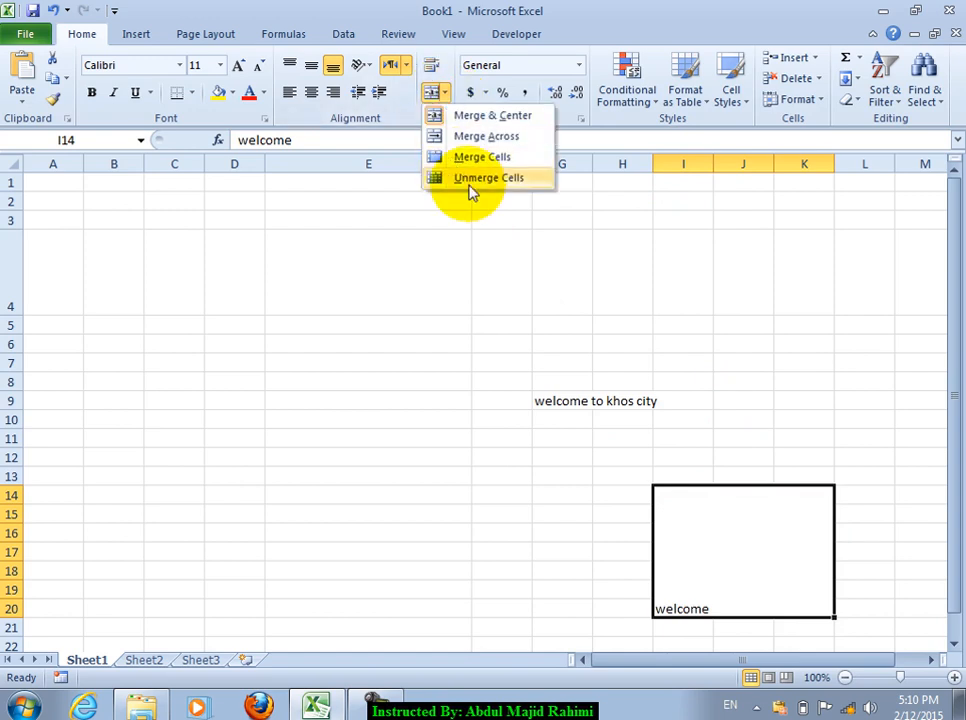
left_click(472, 180)
Step: Check the separated cells, then merge I14:K19 into a single cell
left_click(701, 546)
left_click(749, 509)
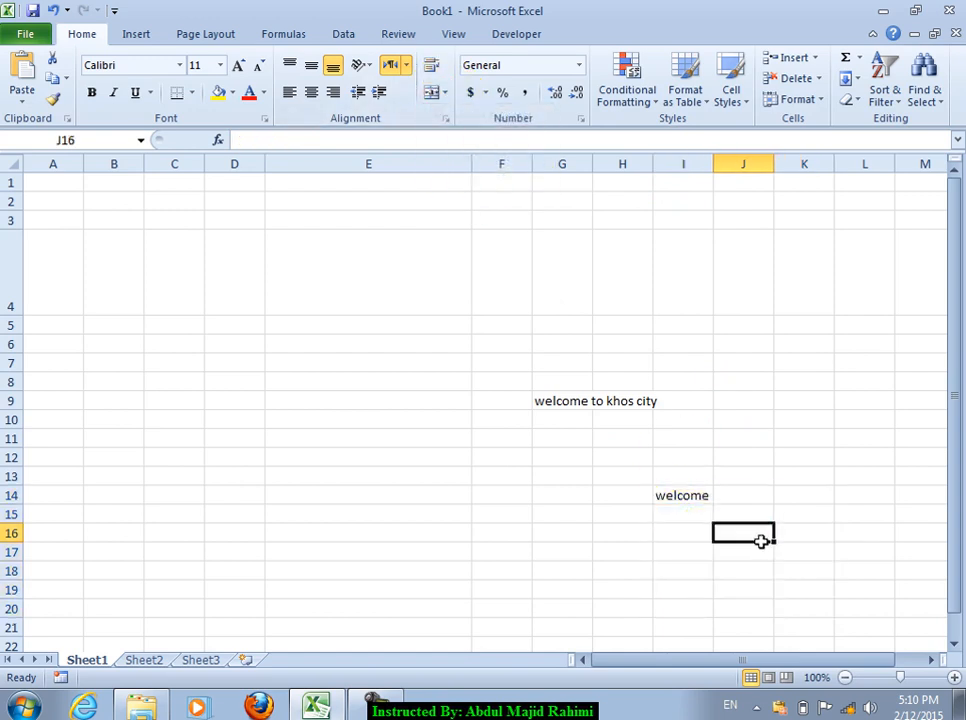
left_click(759, 538)
left_click(681, 516)
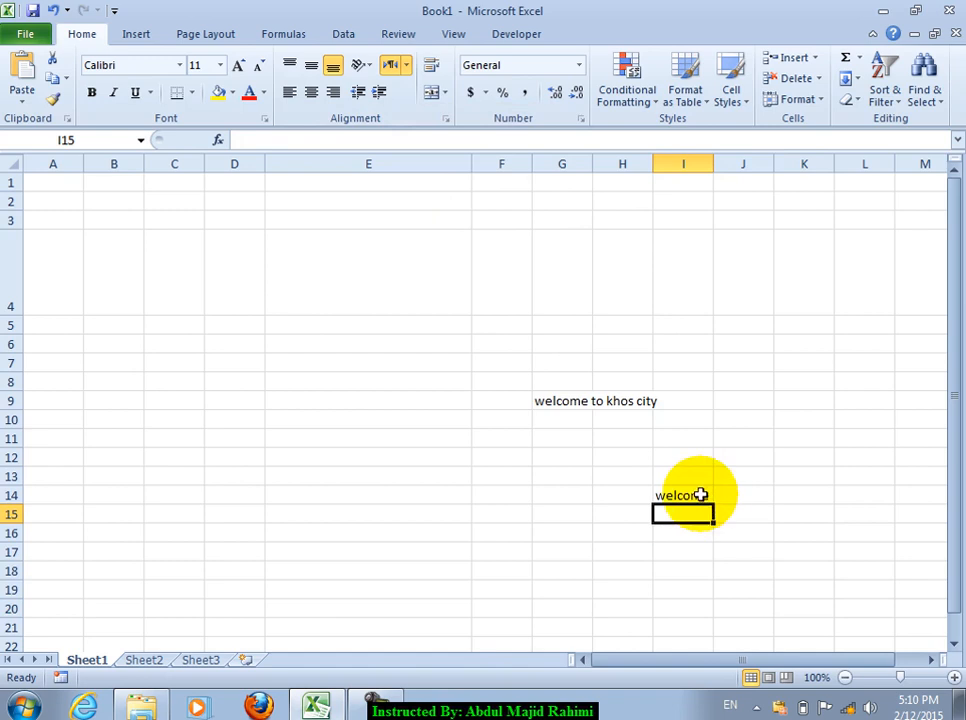
left_click_drag(693, 492, 775, 585)
left_click(445, 93)
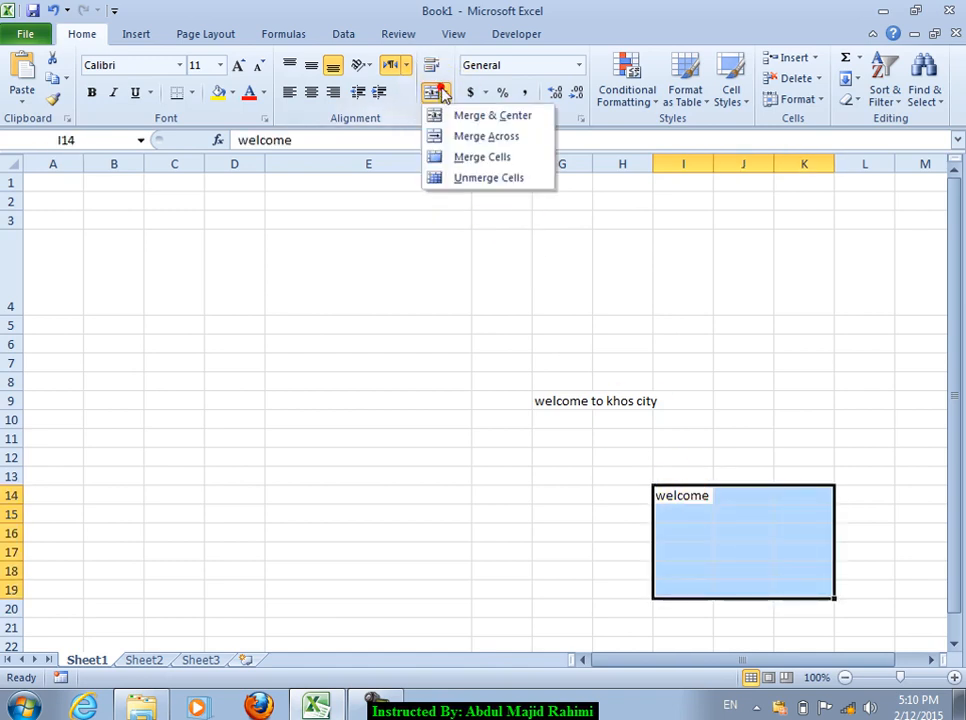
left_click(457, 156)
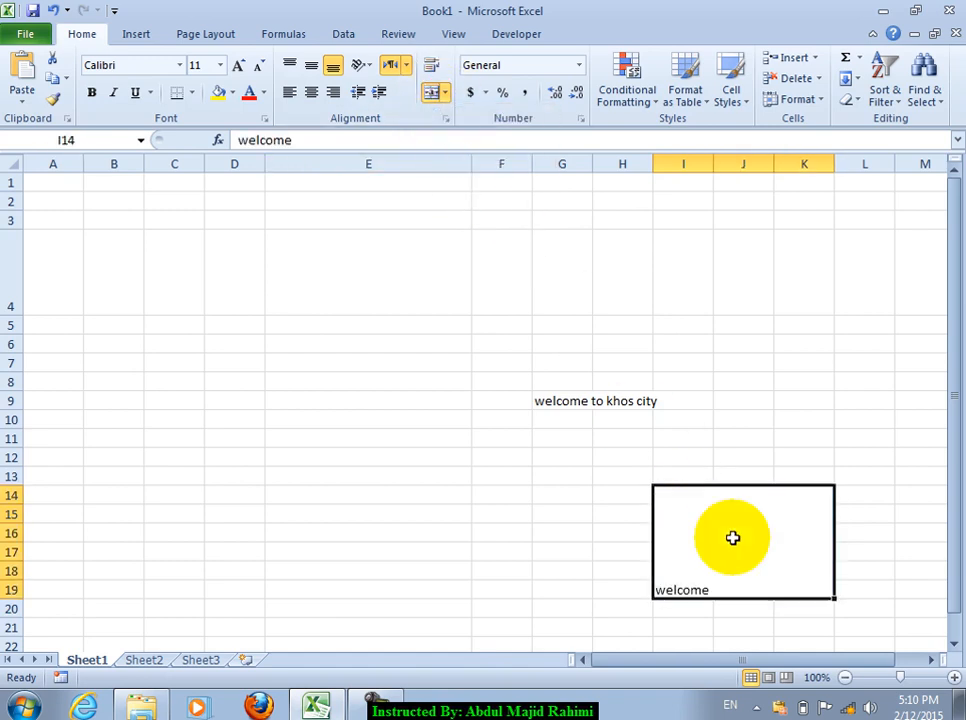
Step: Unmerge I14:K19 back into separate cells
left_click(735, 382)
left_click(740, 515)
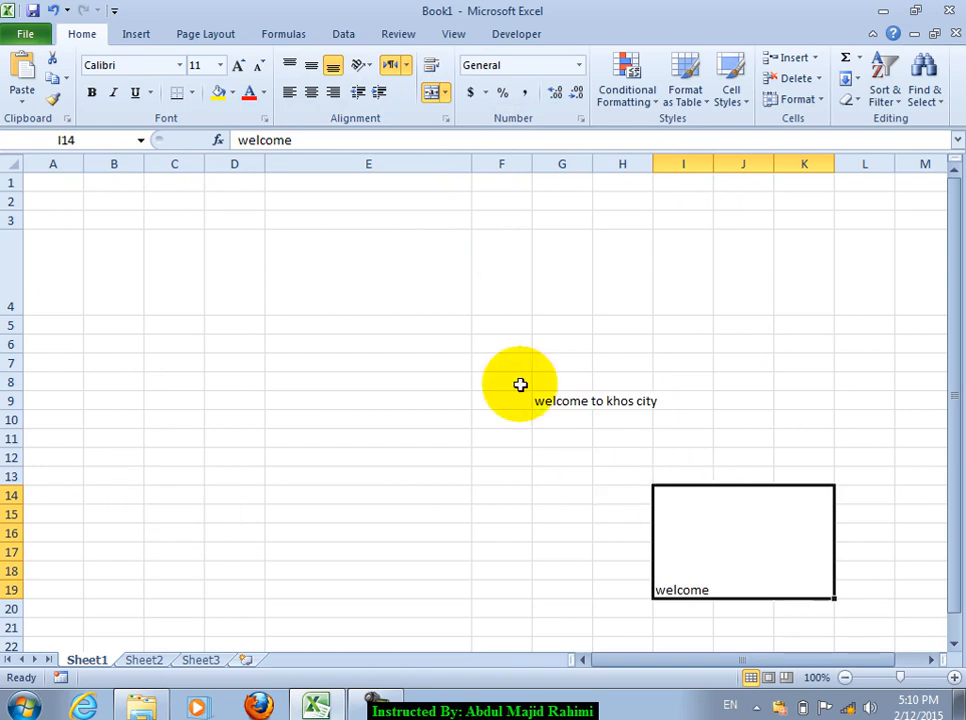
left_click(446, 92)
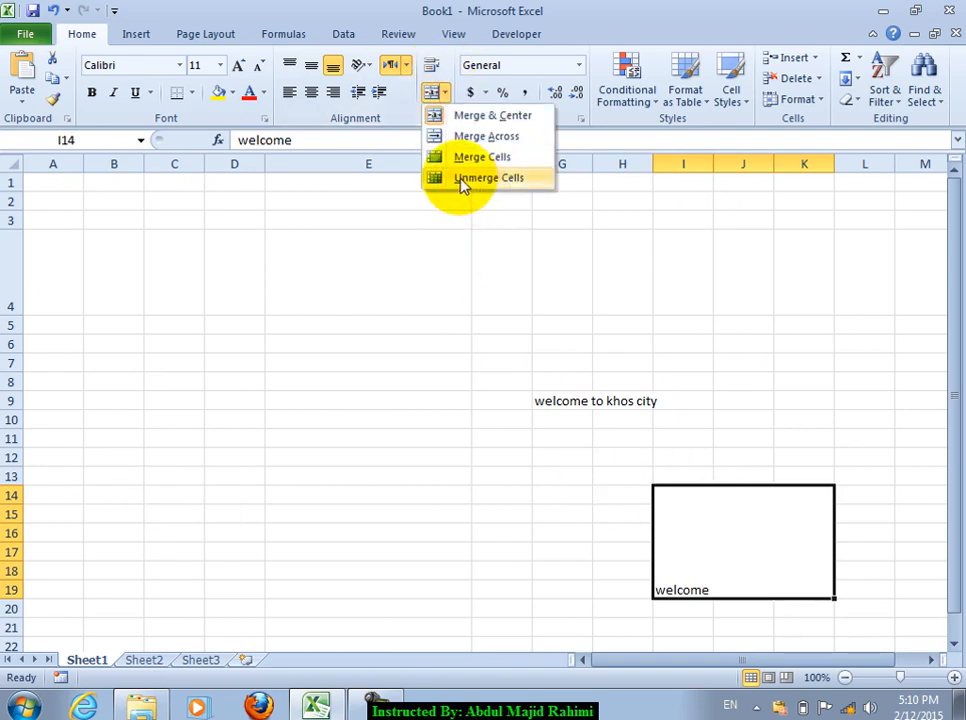
left_click(459, 179)
Step: View the horizontal alignment options in Format Cells, cancel unchanged, and select E13
left_click(446, 118)
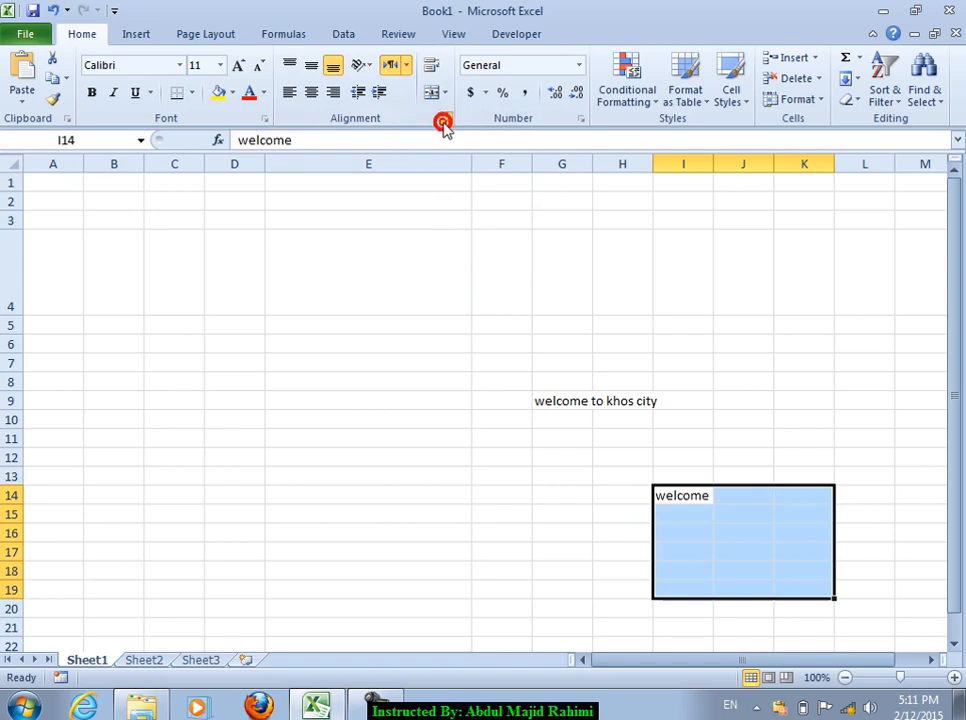
left_click(631, 181)
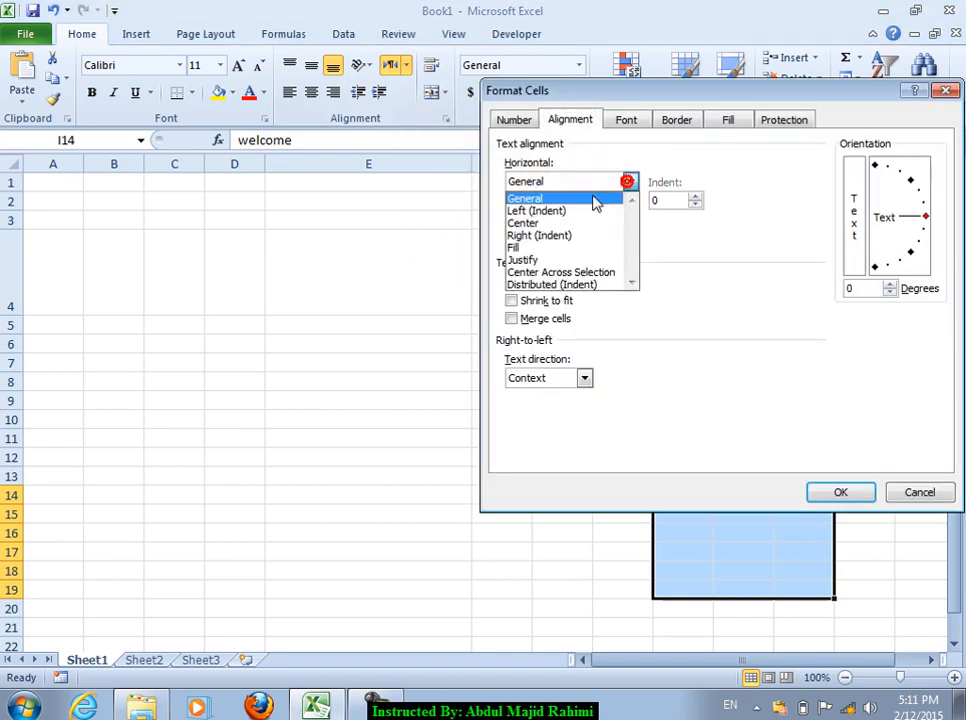
left_click(947, 92)
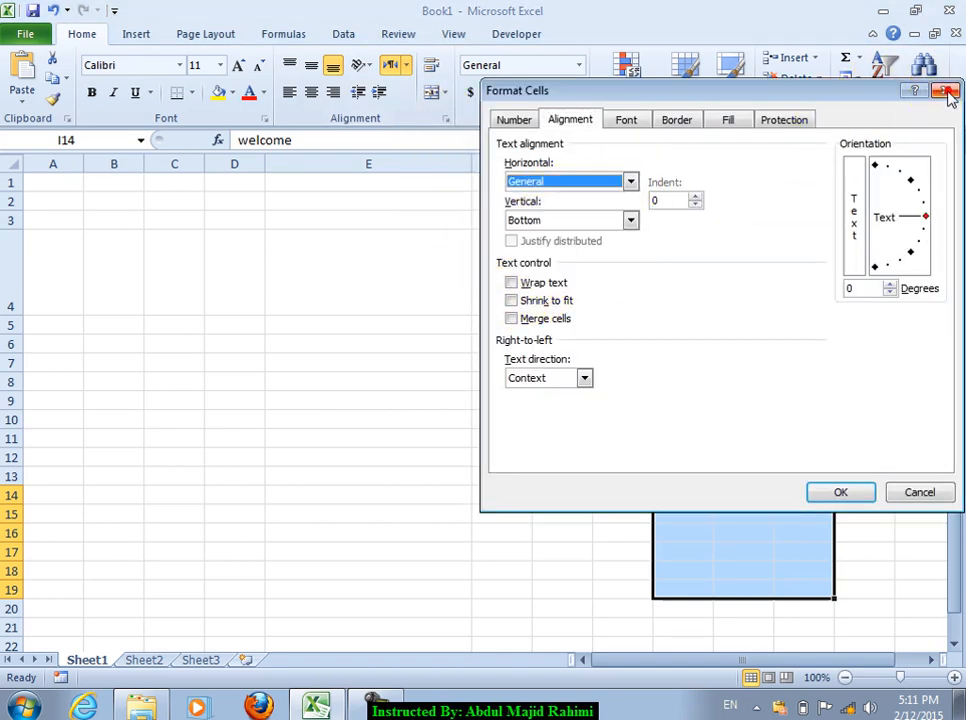
left_click(882, 490)
key("ctrl+z")
left_click(270, 476)
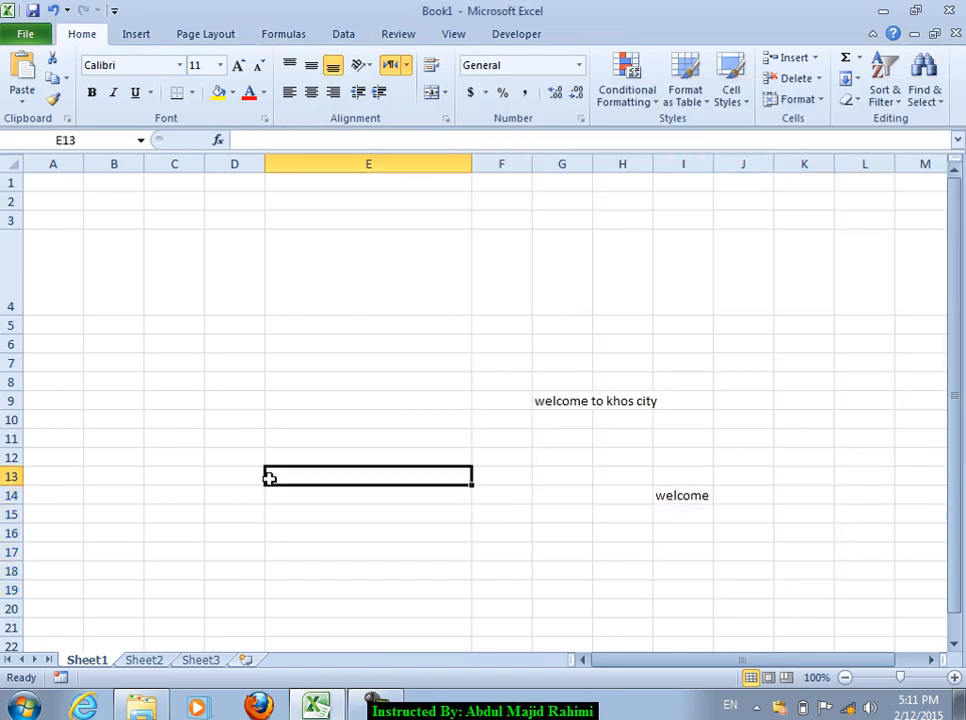
Step: Create a new workbook and enter 'welcome to khost city' in D8
key("ctrl+n")
left_click(237, 310)
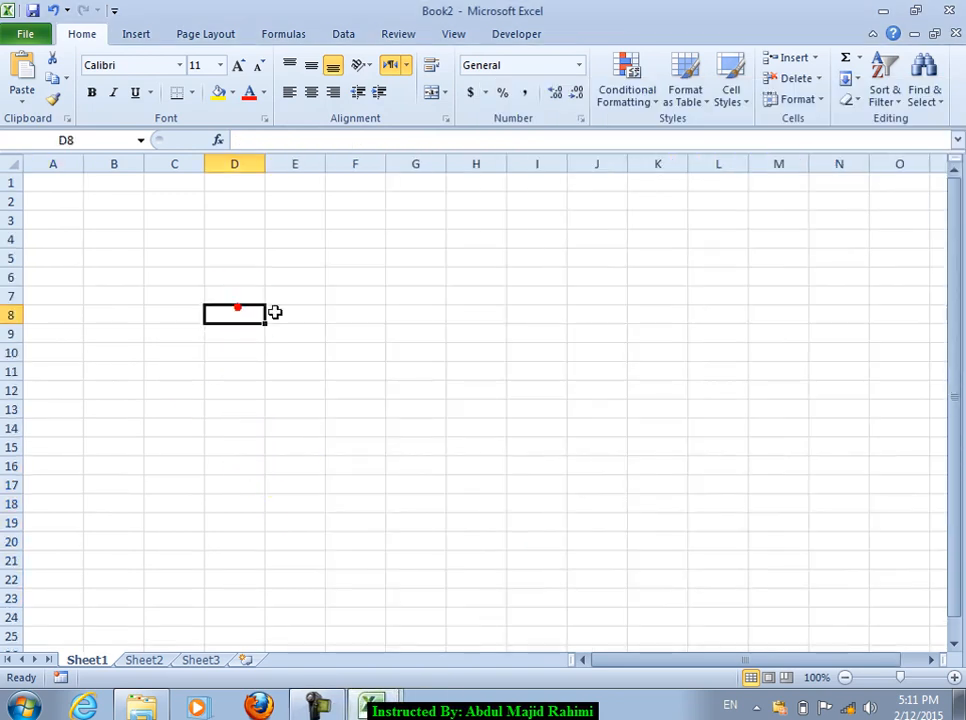
type("we")
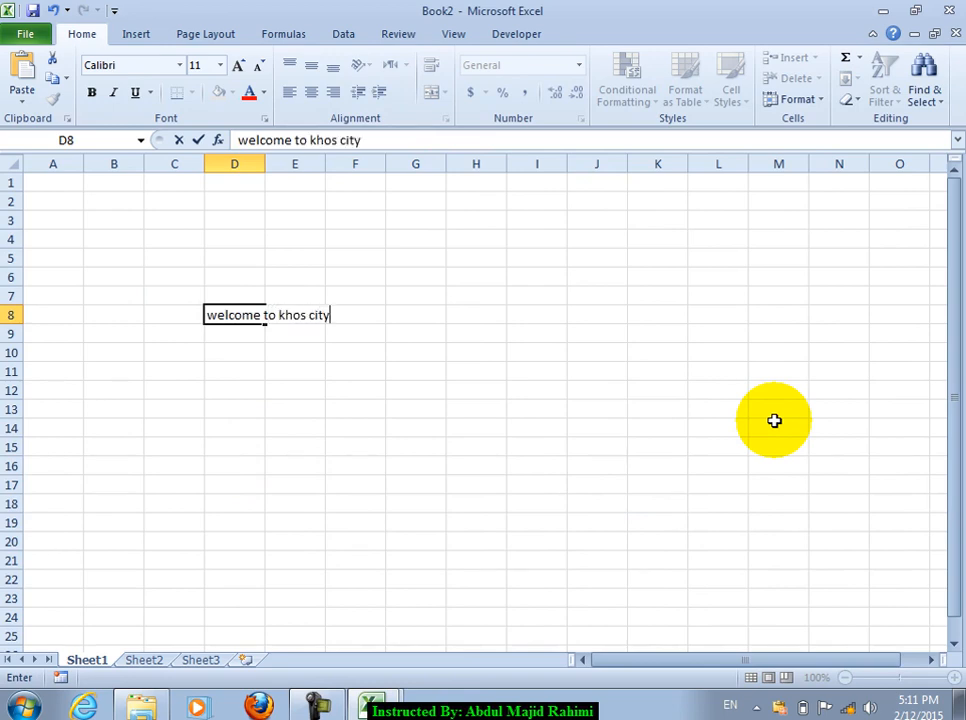
type("lcome to khost city")
key("Return")
left_click(241, 310)
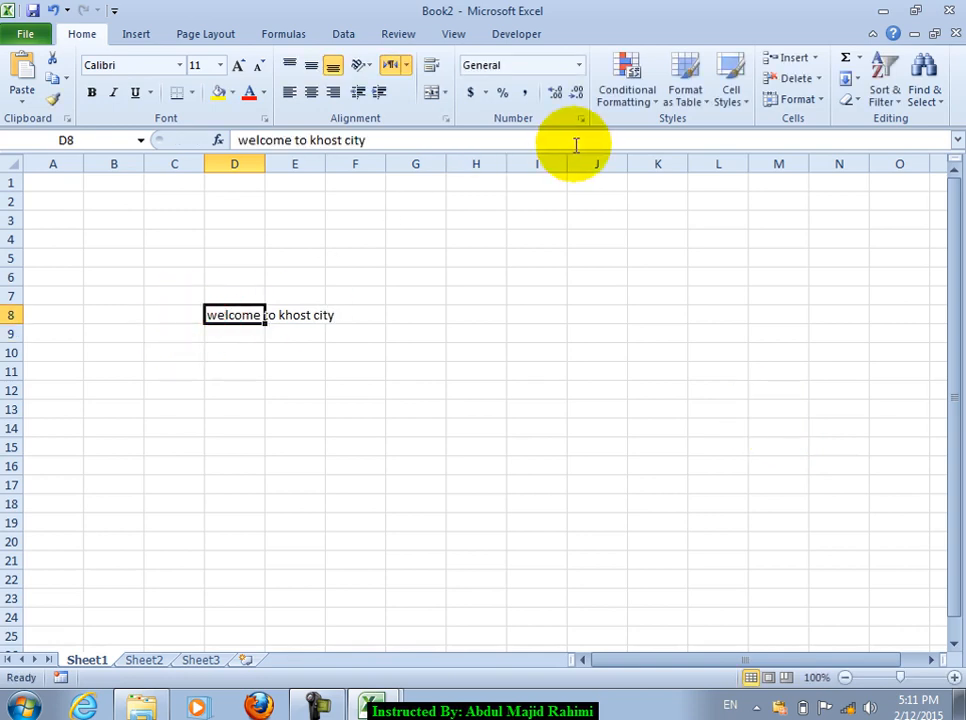
Step: Widen column D and make row 8 much taller
left_click_drag(266, 164, 406, 164)
left_click_drag(23, 321, 30, 456)
left_click(447, 92)
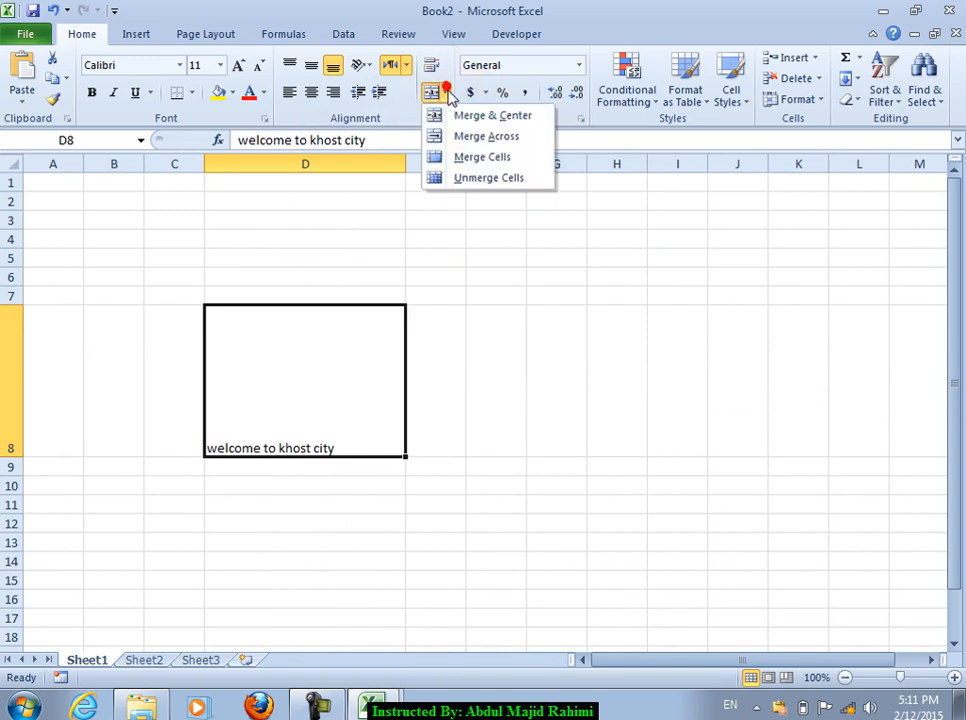
left_click(453, 66)
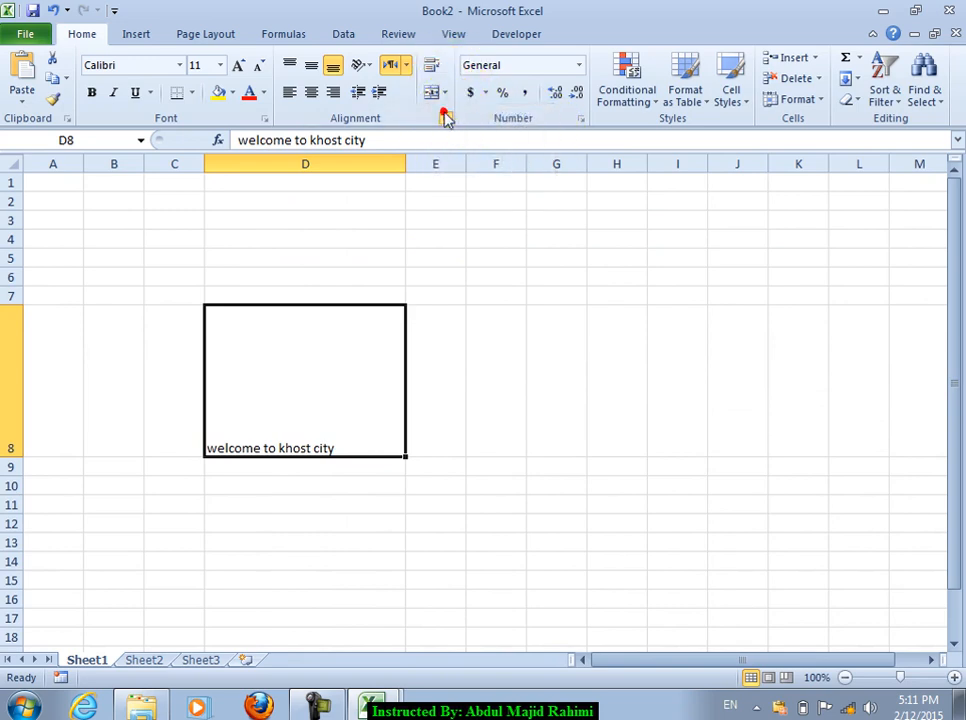
Step: Set D8's horizontal alignment to Left (Indent)
left_click(446, 118)
left_click(578, 184)
left_click(569, 208)
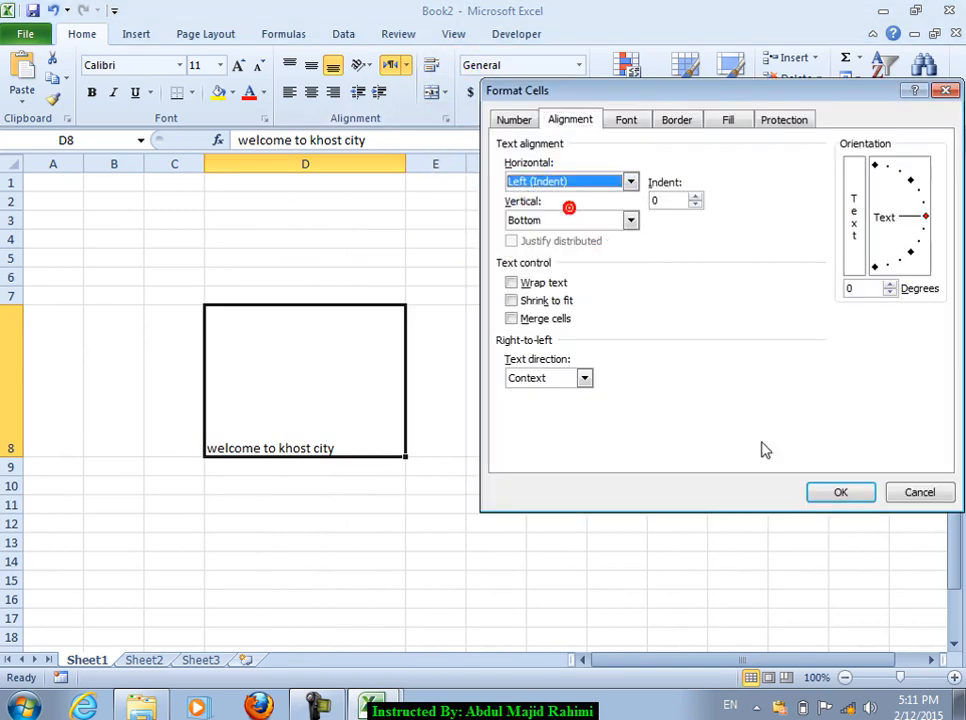
left_click(840, 492)
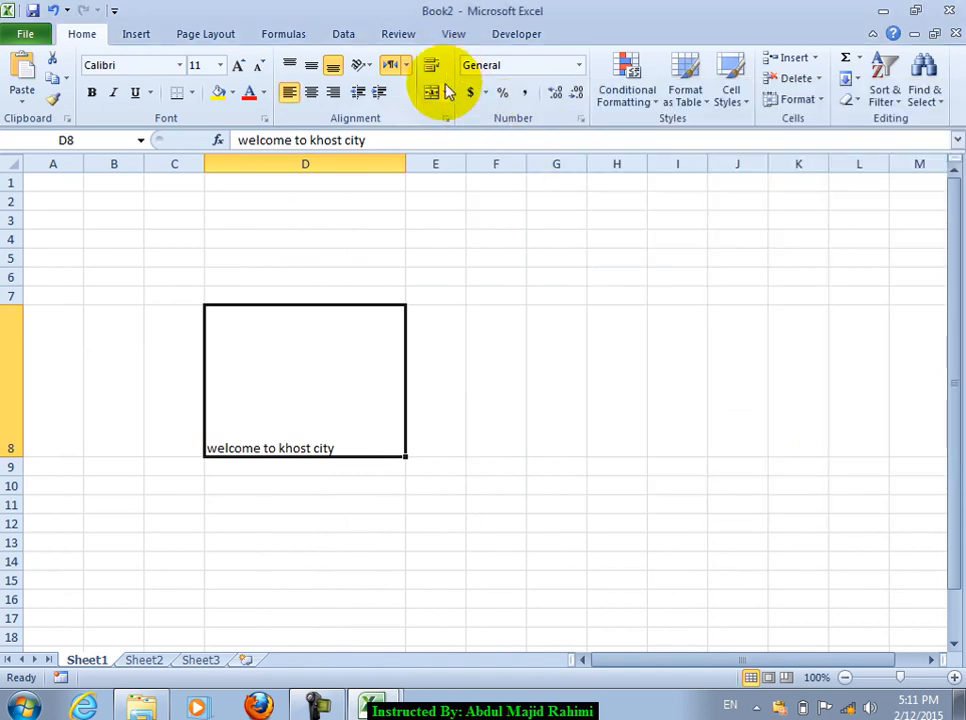
Step: Change D8's horizontal alignment to Center
left_click(446, 118)
left_click(567, 182)
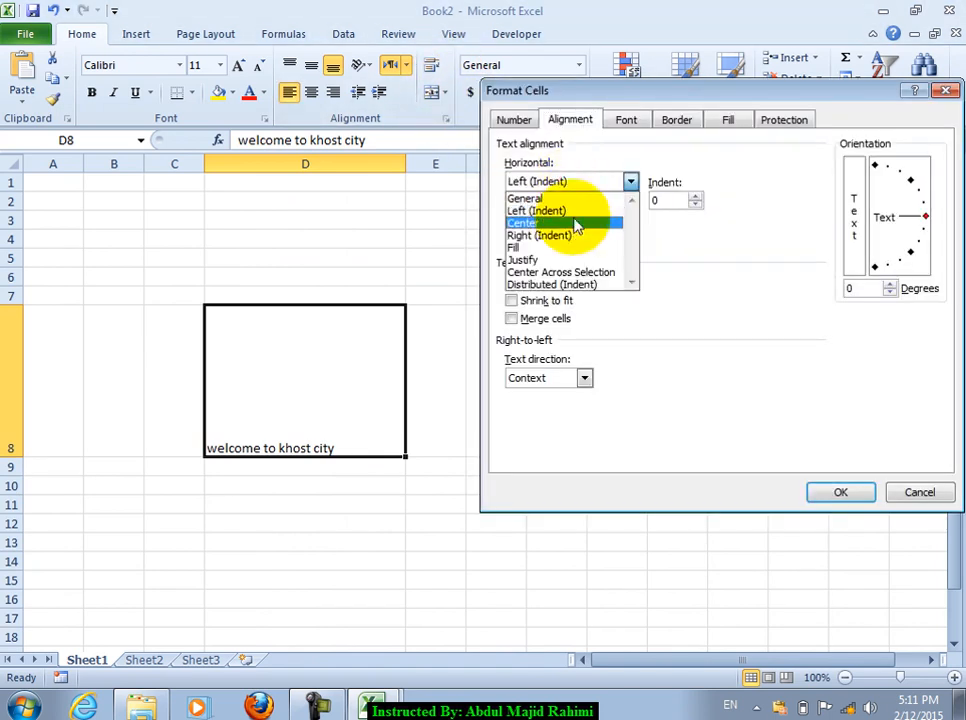
left_click(571, 222)
left_click(830, 494)
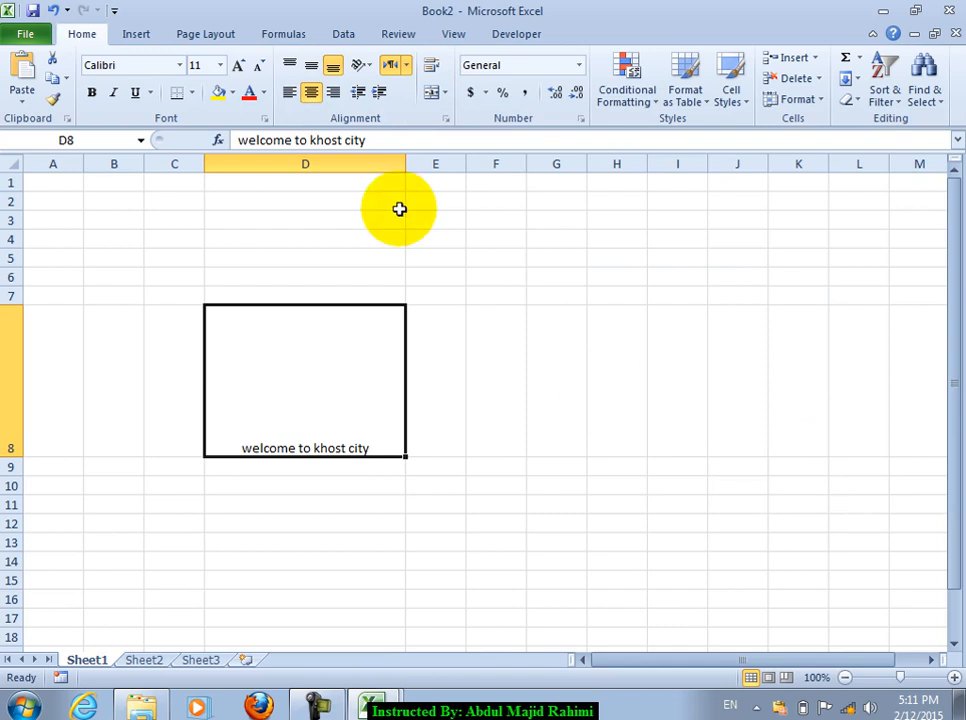
left_click(446, 119)
left_click(556, 184)
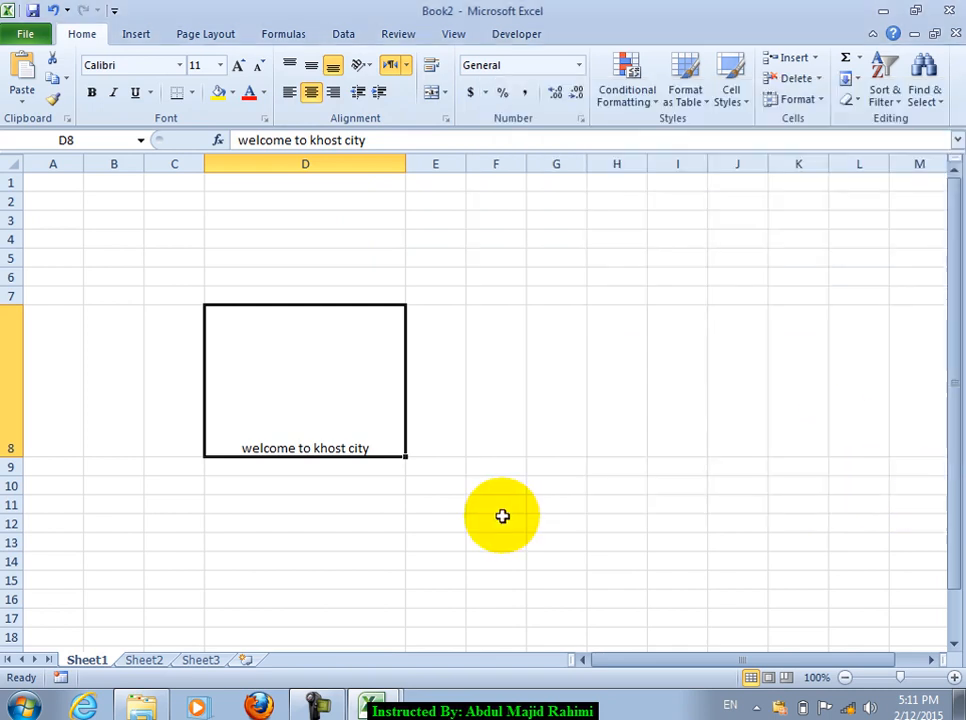
double_click(292, 496)
Step: Enter 'jan' in D11 and give it Fill horizontal alignment so it repeats across the cell
left_click(289, 498)
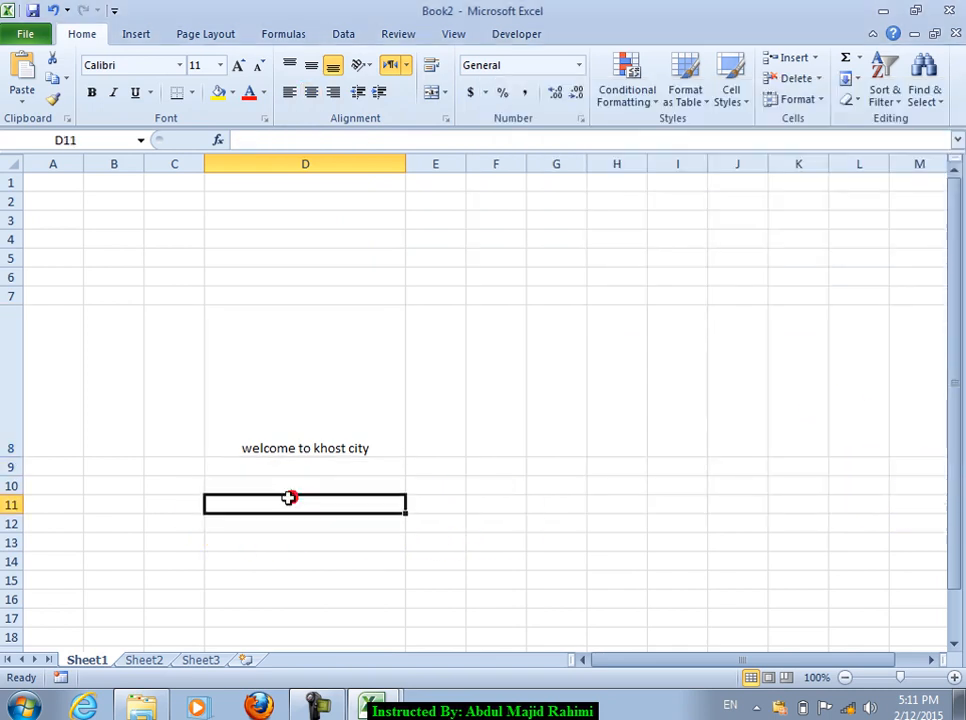
type("jan")
key("Return")
left_click(287, 498)
left_click(580, 120)
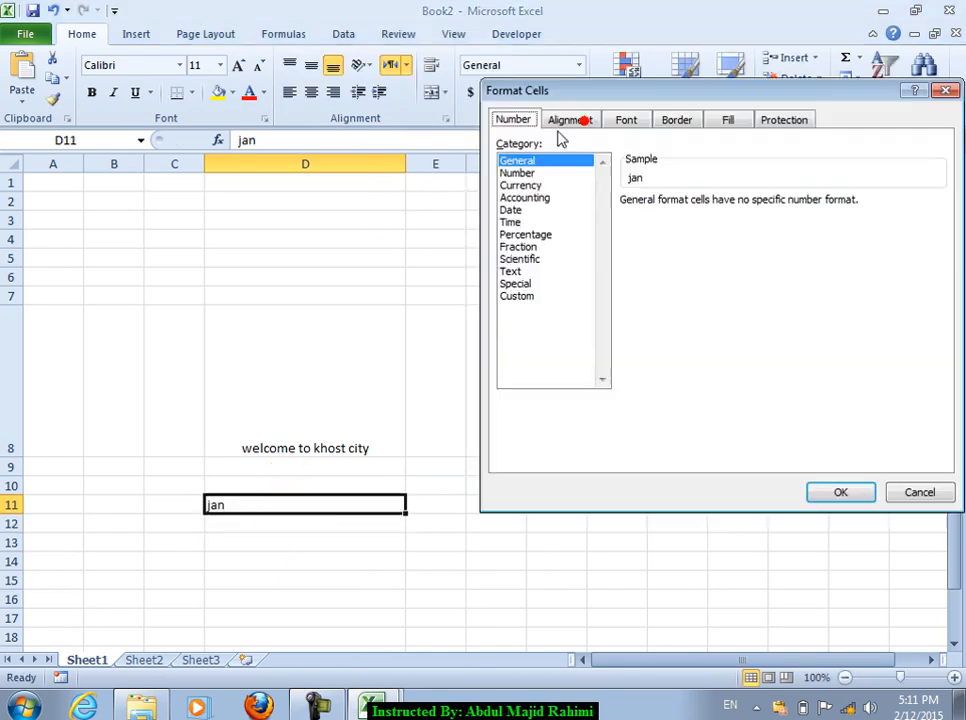
left_click(570, 122)
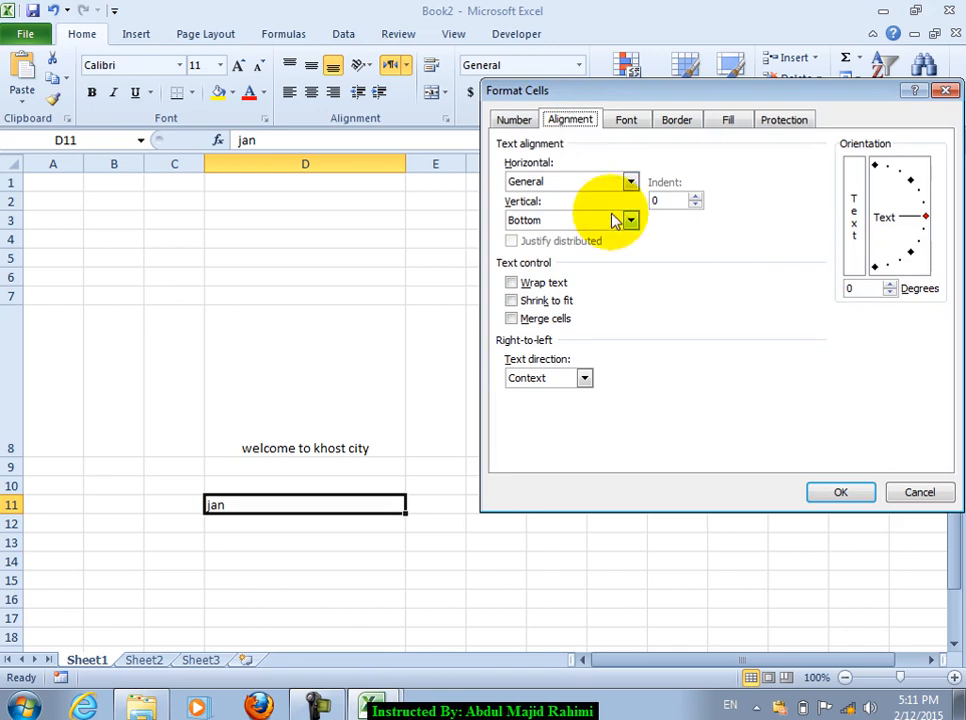
left_click(600, 180)
left_click(548, 252)
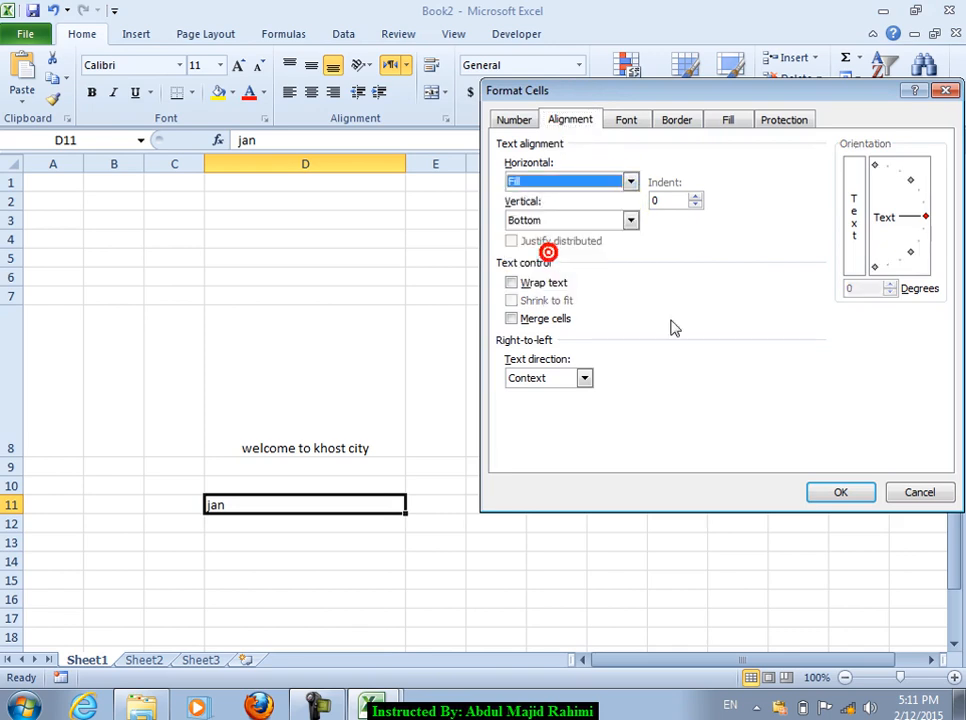
left_click(841, 493)
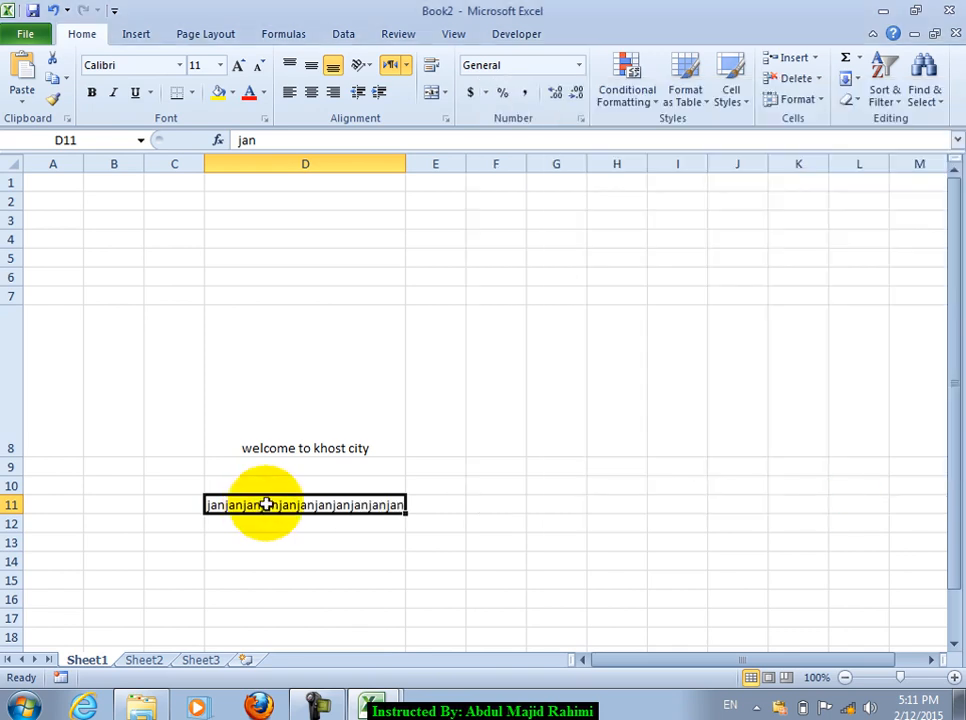
Step: Scroll down and enter the welcome text in F19
scroll(614, 438, "down", 3)
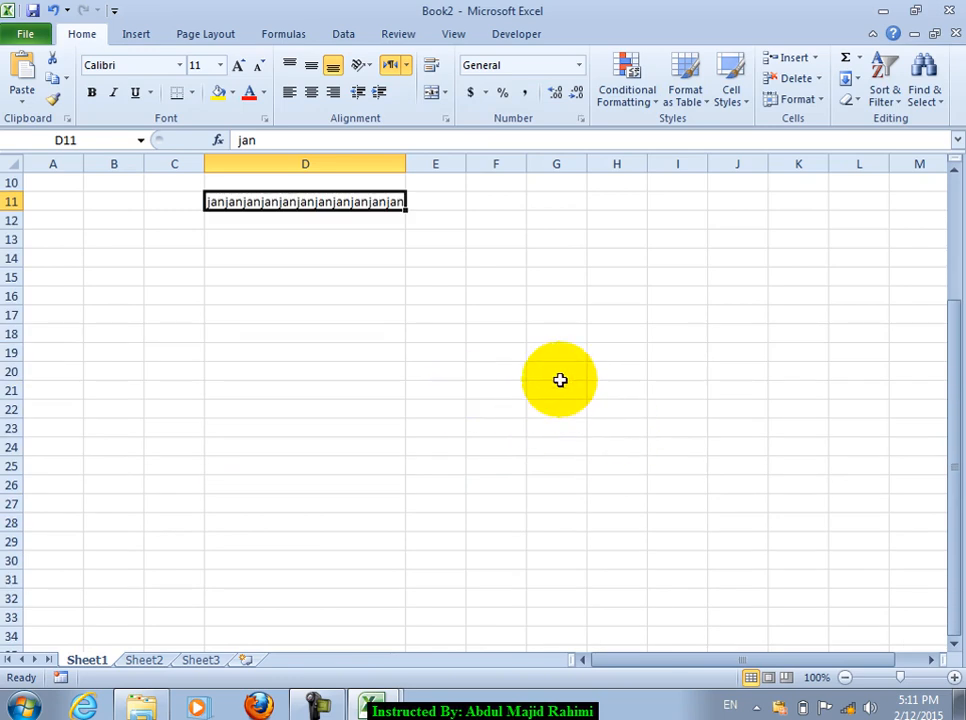
left_click(496, 352)
type("sdf")
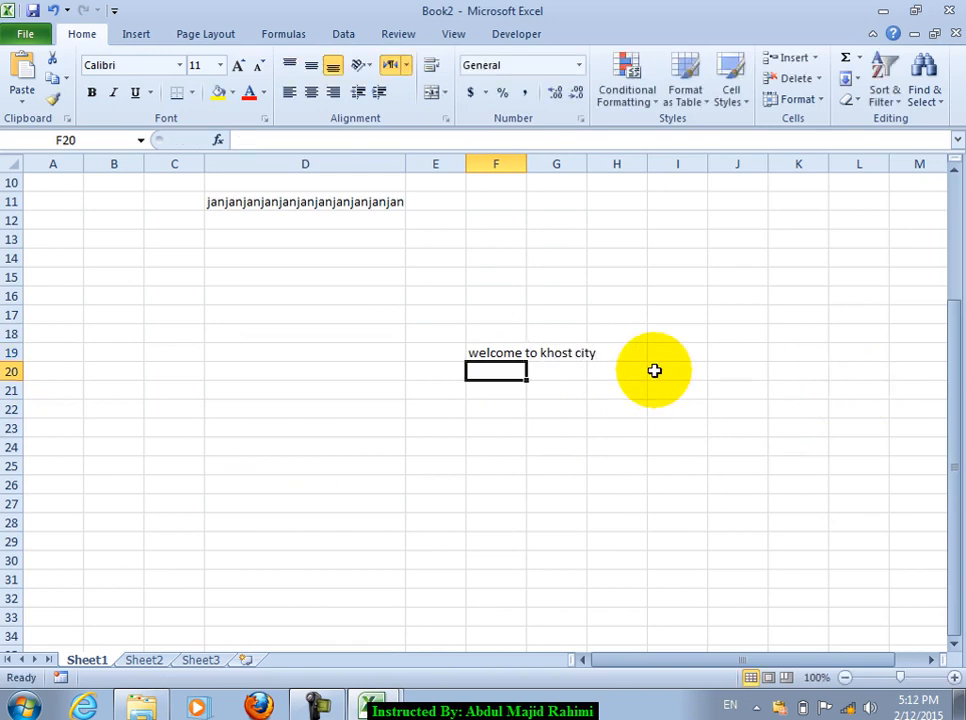
Step: Set F19's horizontal alignment to Justify
left_click(497, 353)
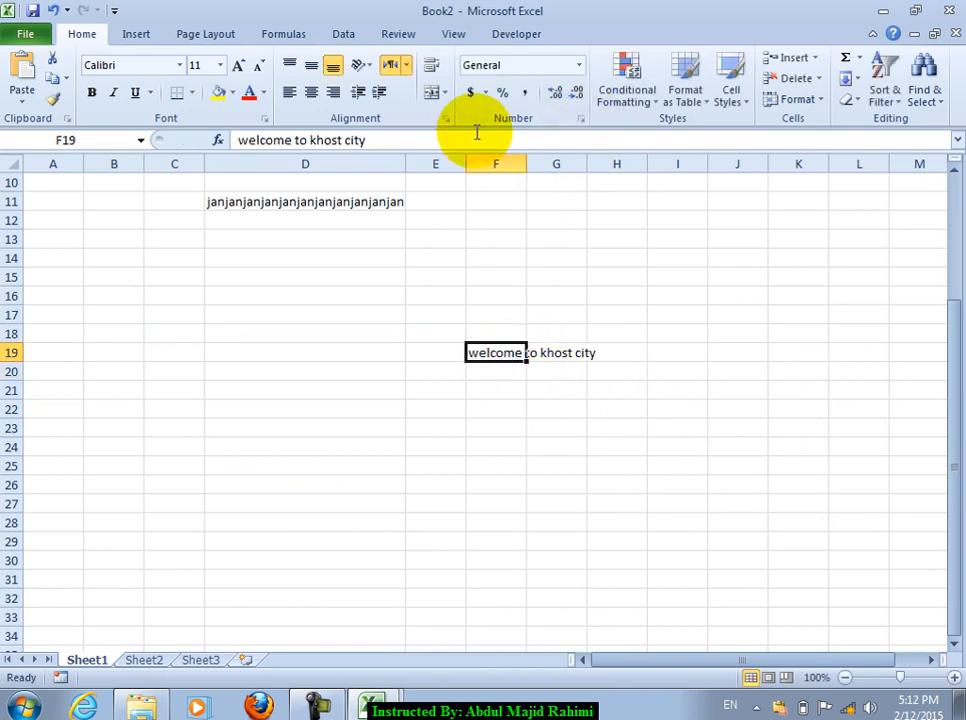
left_click(444, 118)
left_click(576, 181)
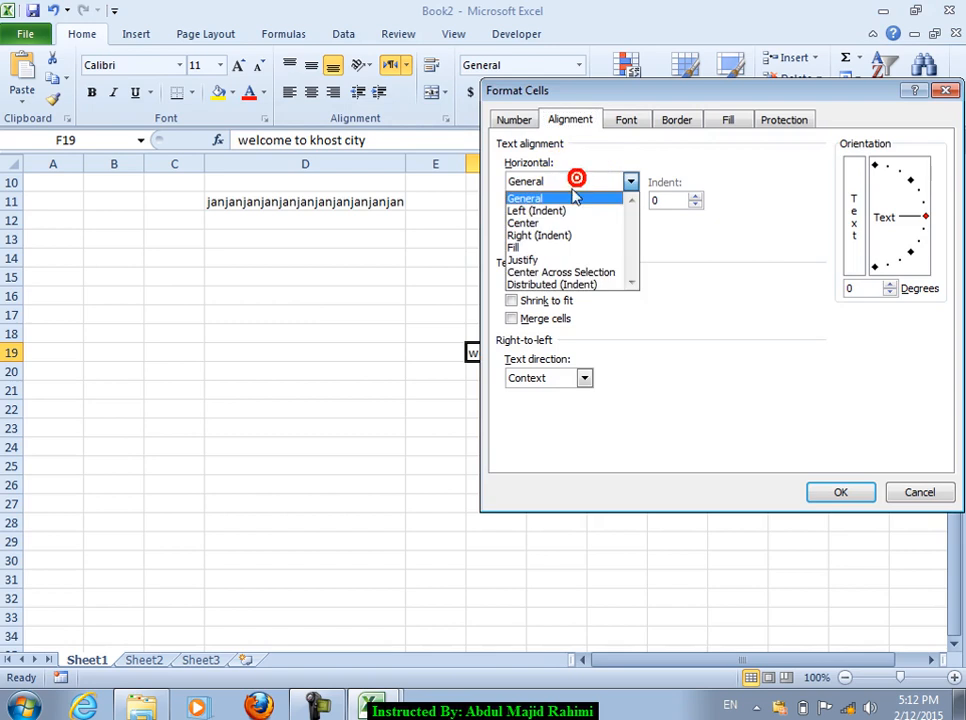
left_click(545, 259)
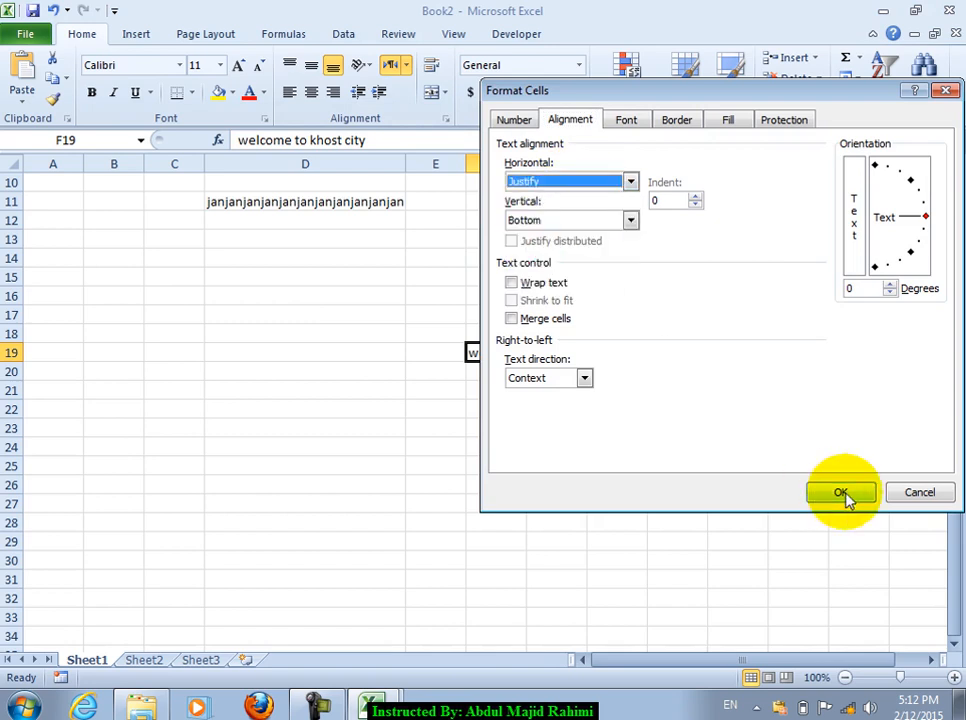
left_click(835, 492)
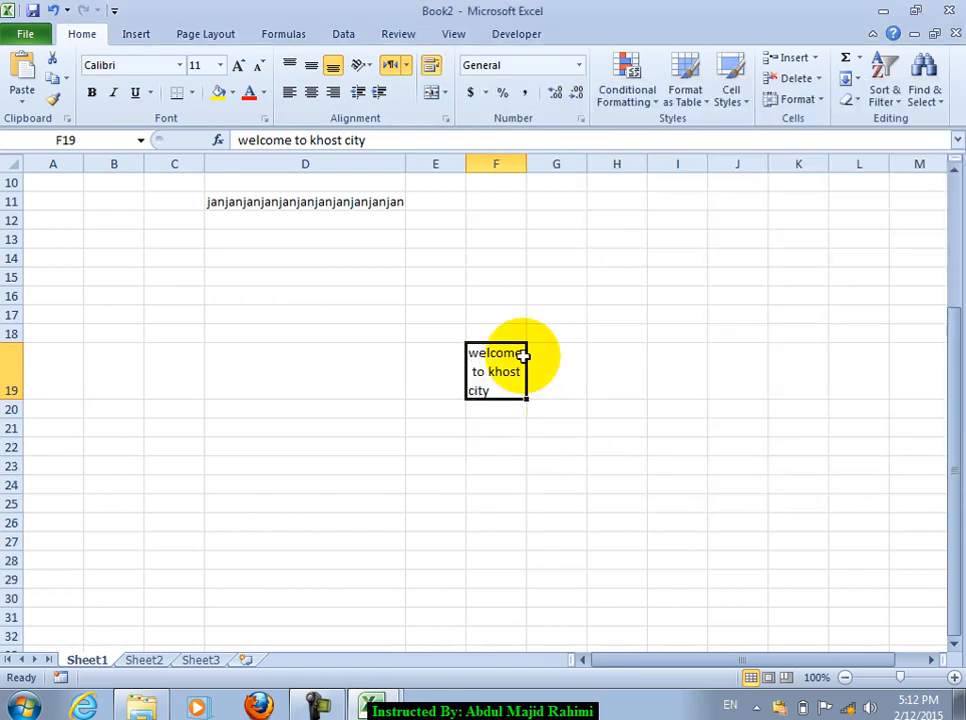
Step: Change F19's horizontal alignment to Distributed (Indent), spreading the text over three lines
left_click(579, 119)
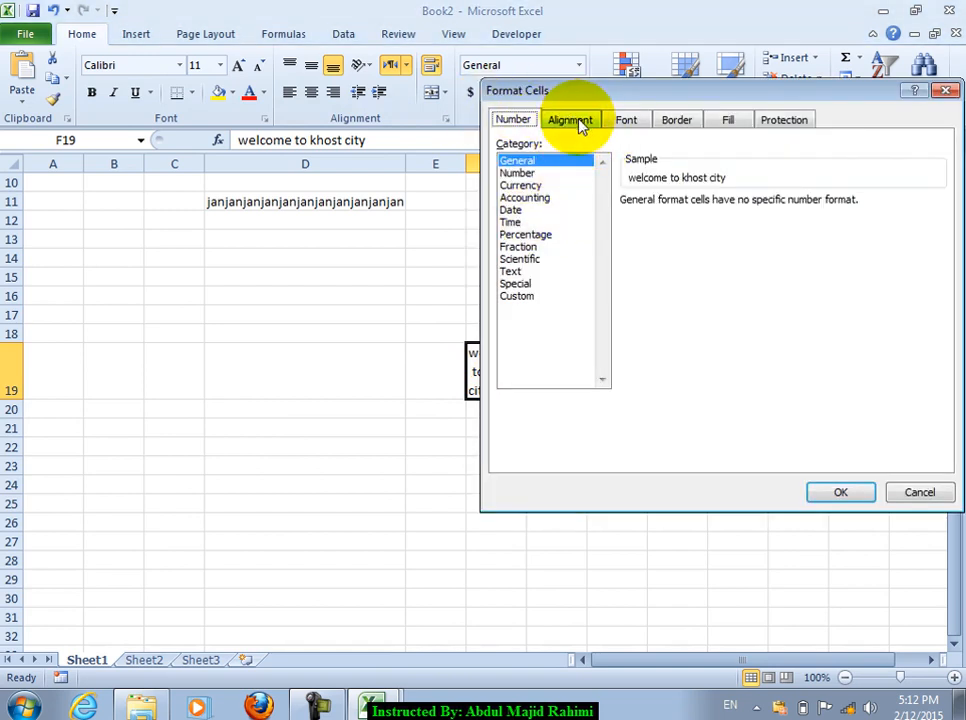
left_click(573, 120)
left_click(589, 182)
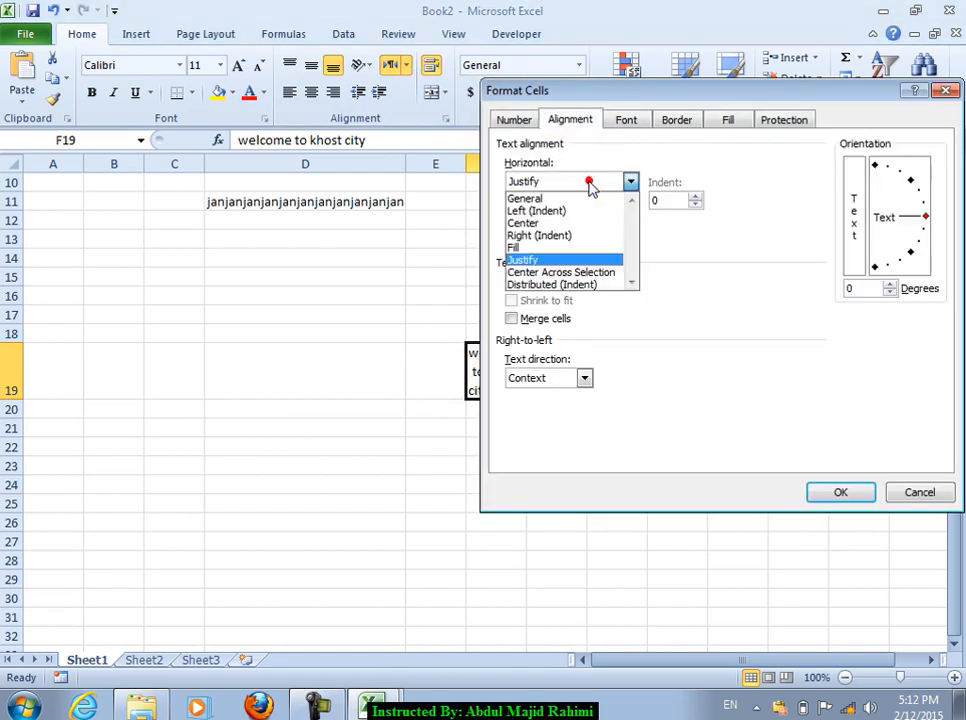
left_click(576, 284)
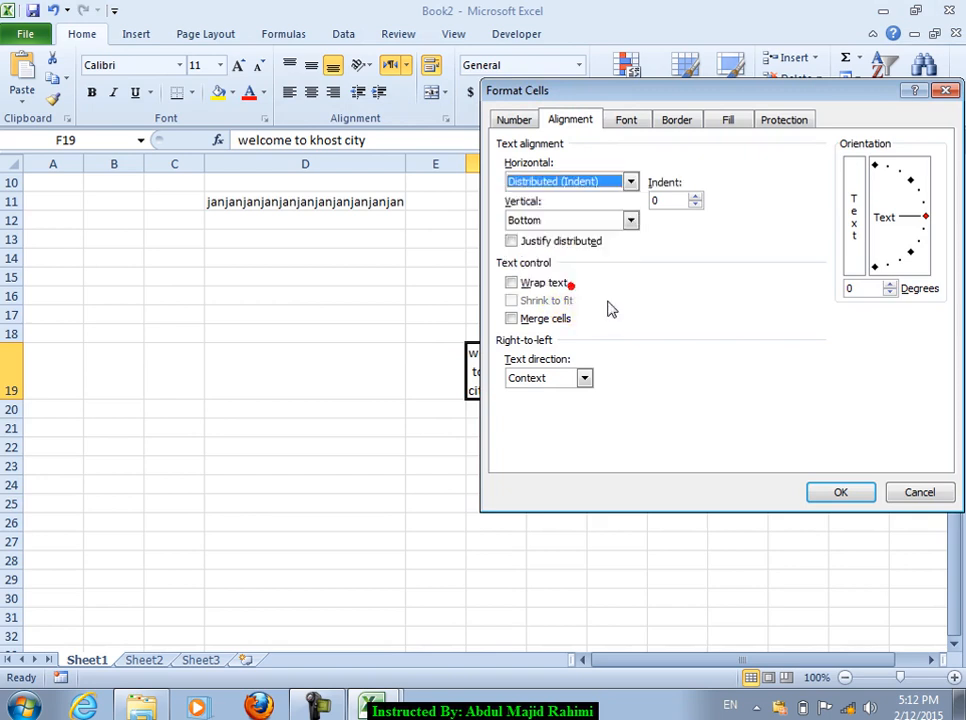
left_click_drag(570, 99, 551, 77)
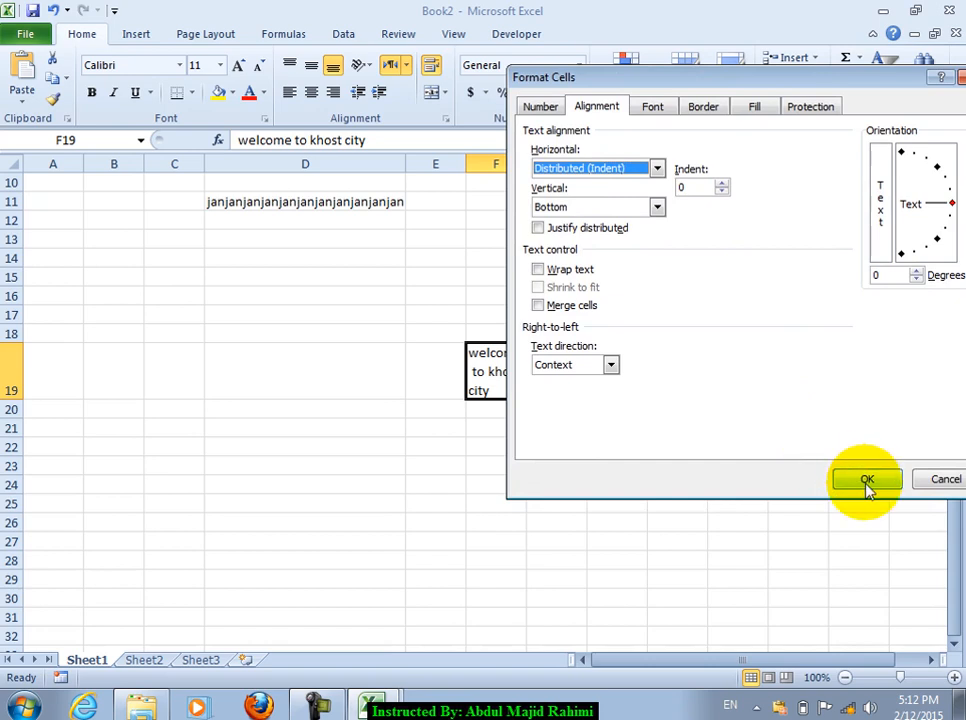
left_click(867, 481)
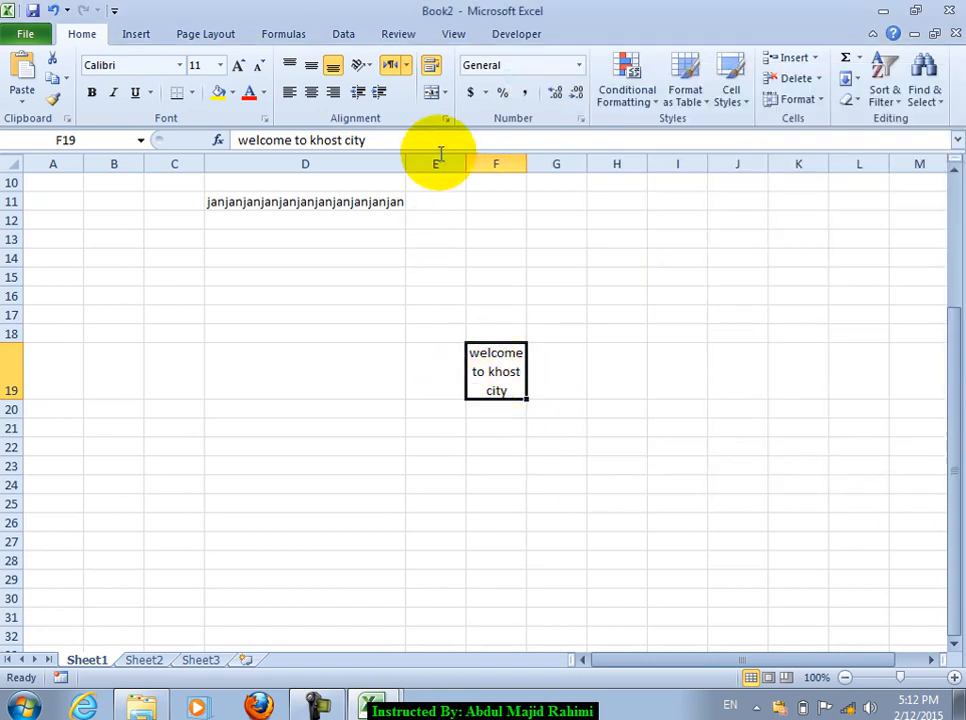
left_click(445, 118)
Step: Set F19's horizontal alignment to Center Across Selection
left_click(567, 168)
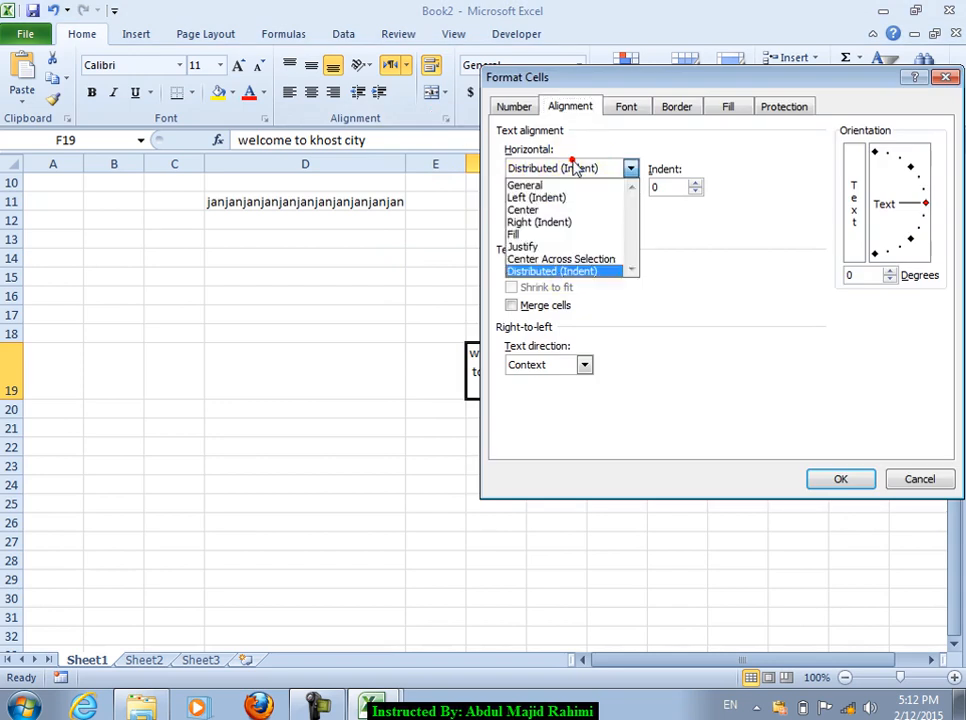
left_click(585, 262)
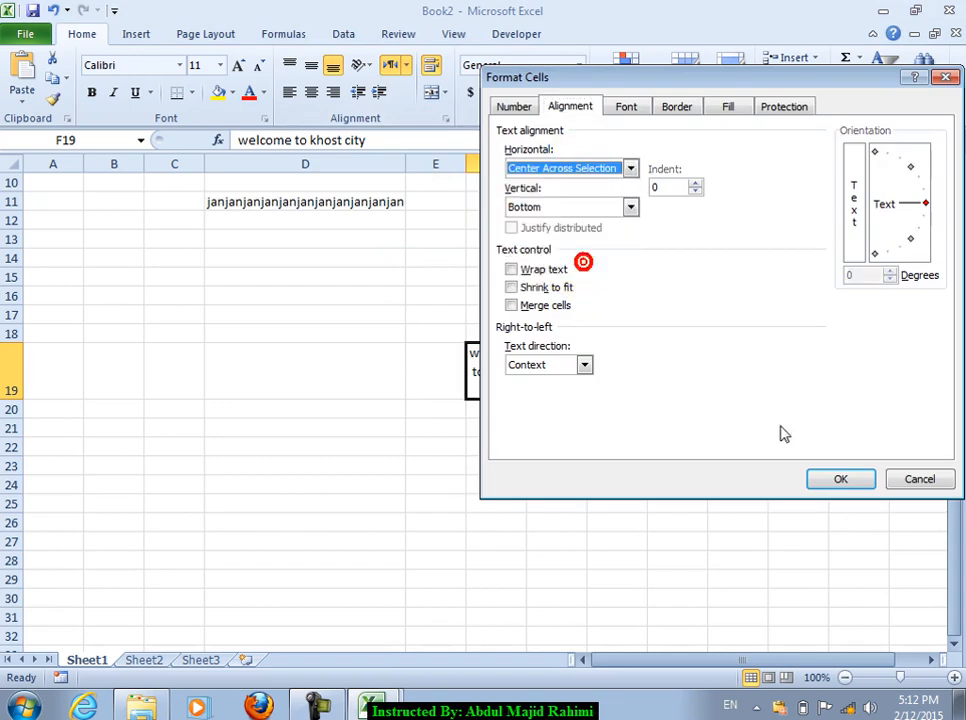
left_click(858, 482)
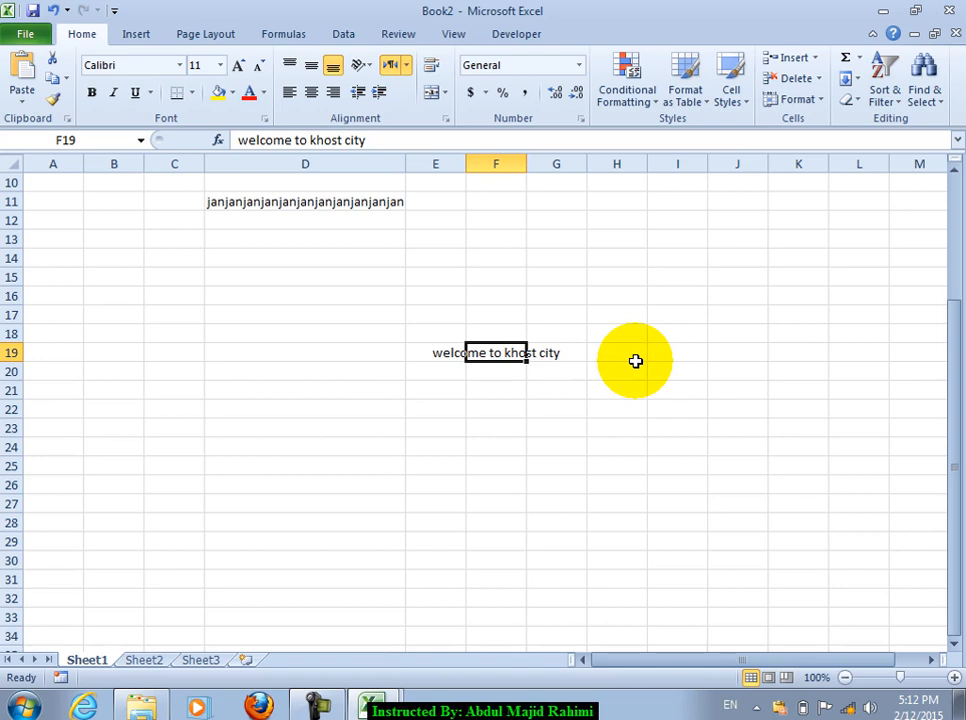
Step: Give F19 middle vertical alignment
left_click(445, 119)
left_click(589, 207)
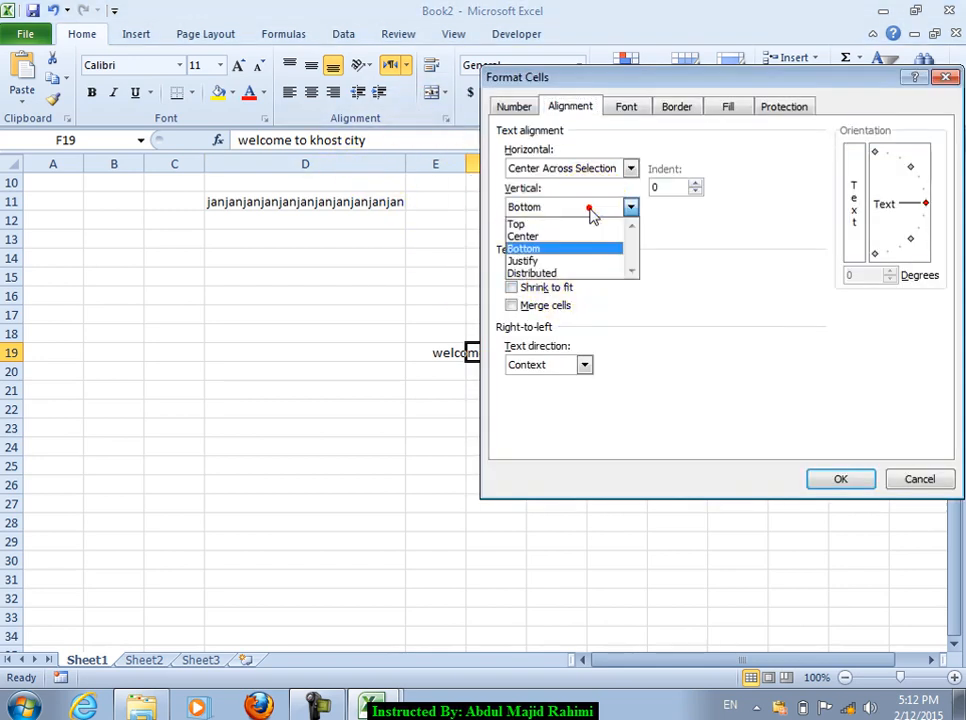
left_click(727, 280)
left_click(892, 478)
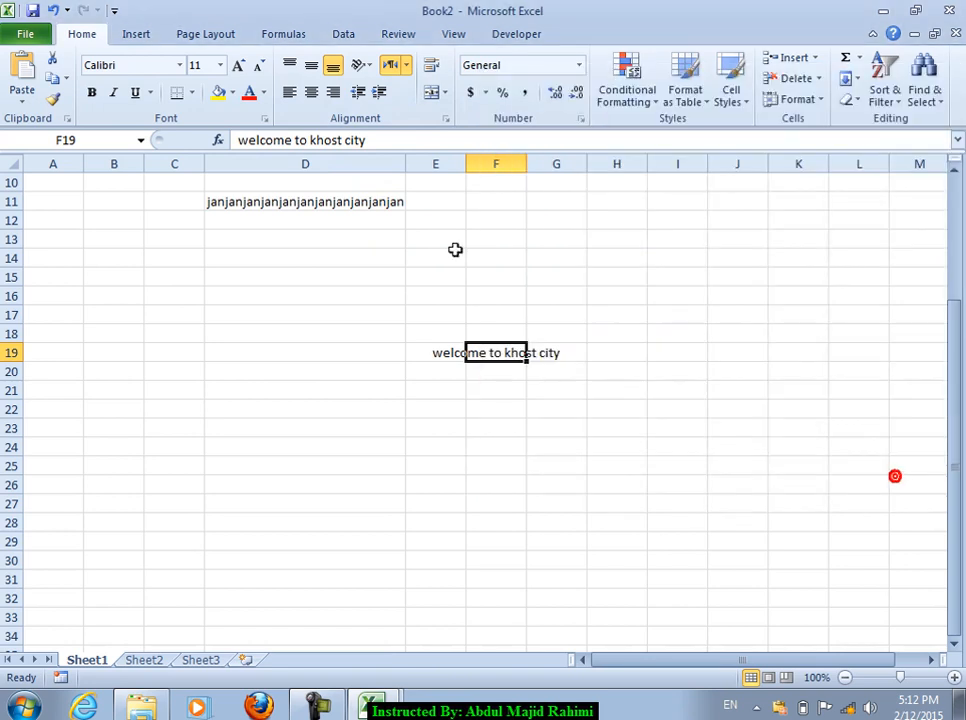
left_click(312, 65)
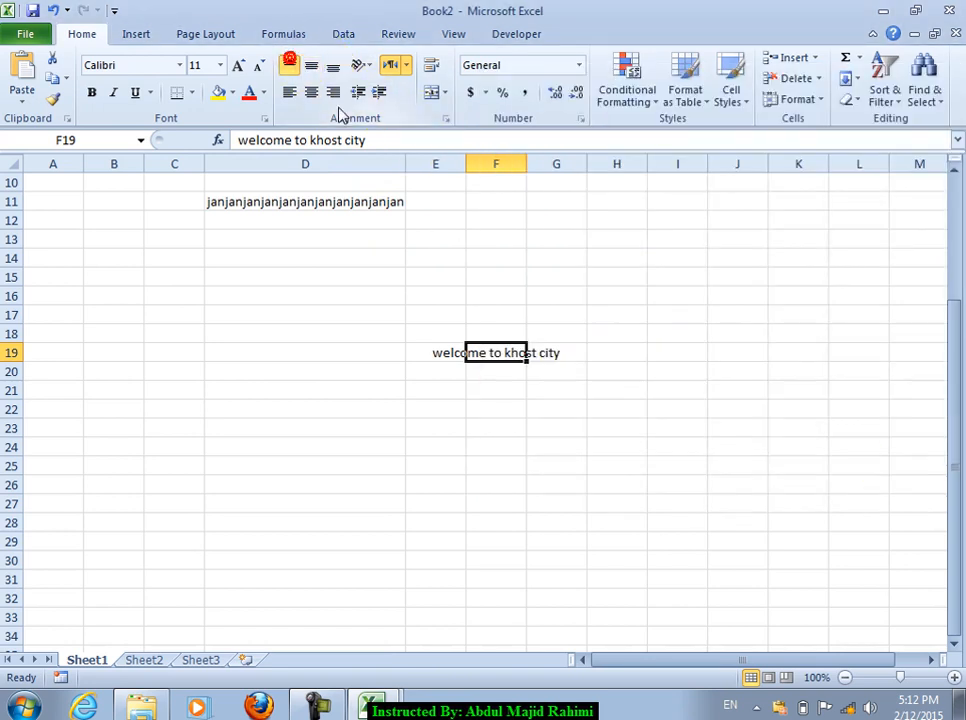
scroll(369, 198, "up", 2)
left_click(322, 385)
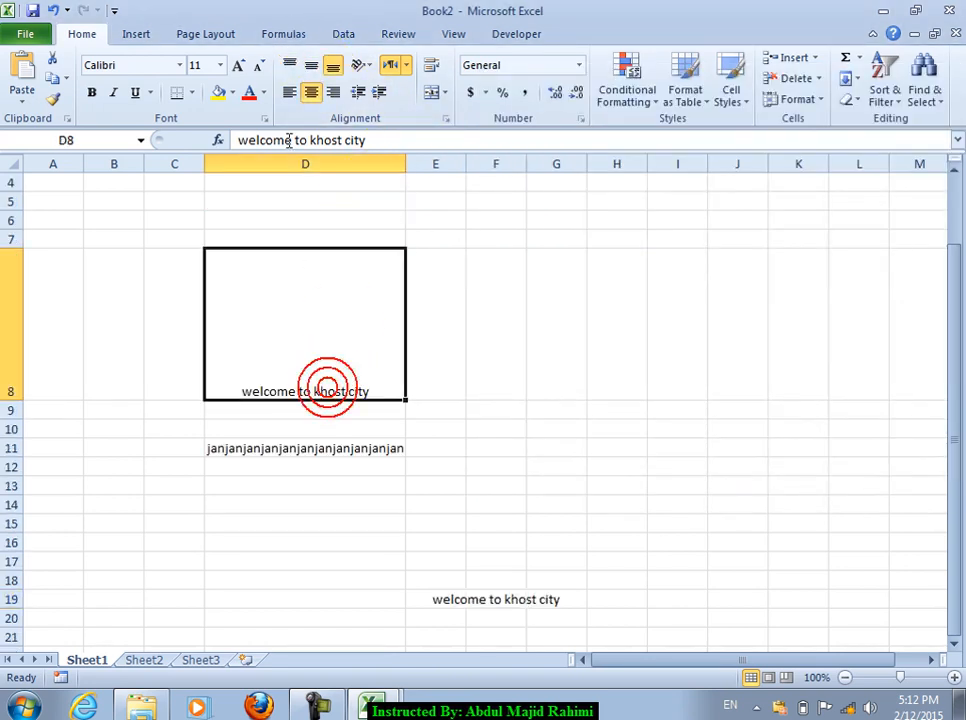
left_click(289, 65)
left_click(312, 65)
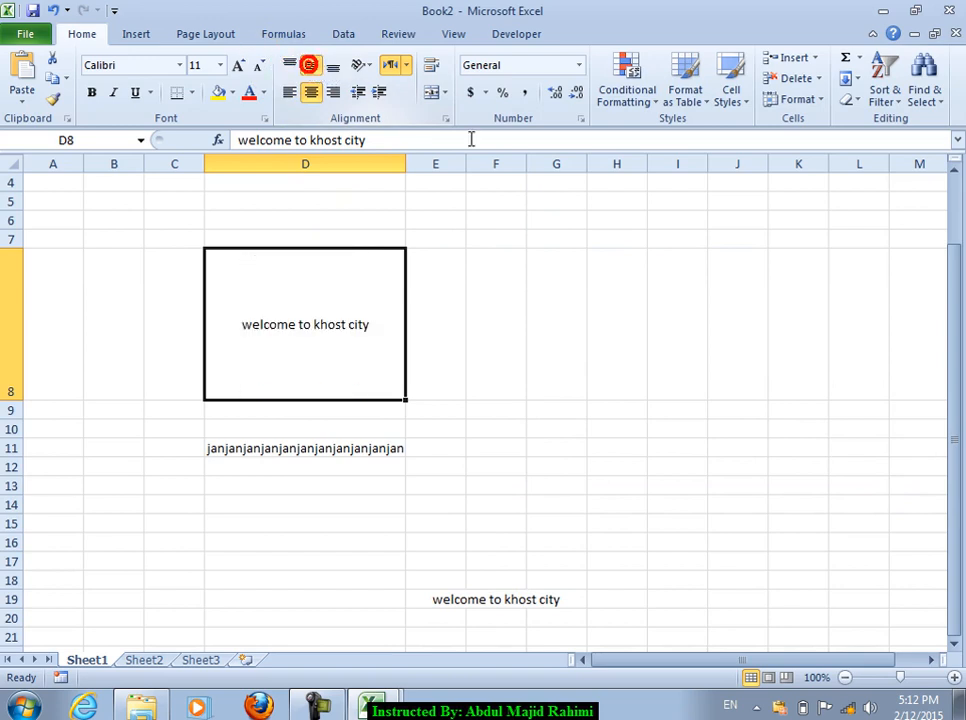
left_click(447, 119)
left_click(567, 208)
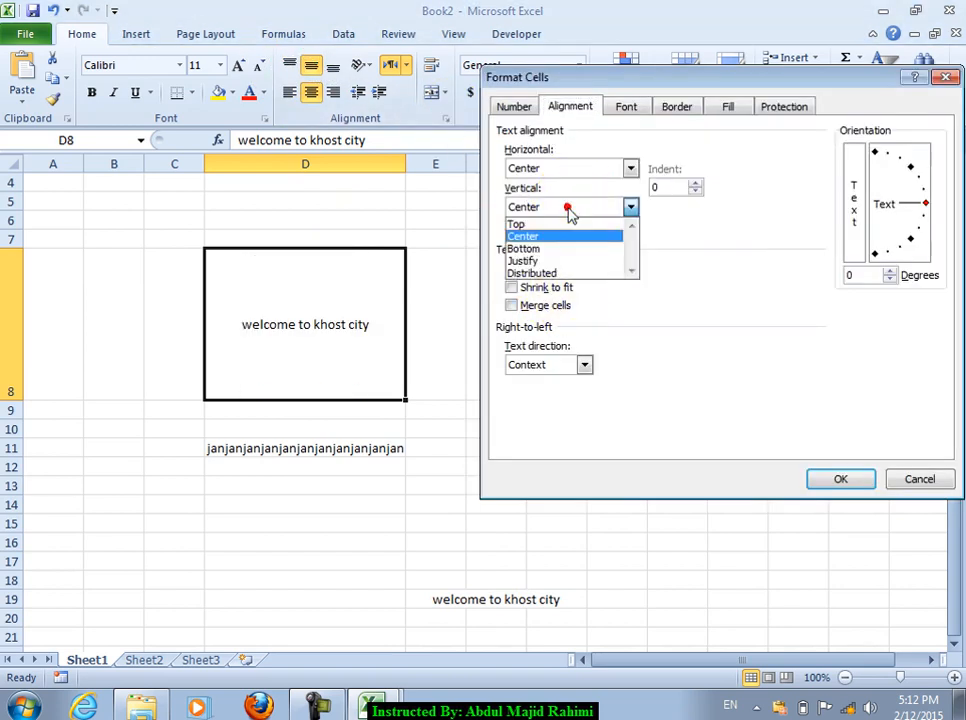
left_click(547, 249)
left_click(823, 481)
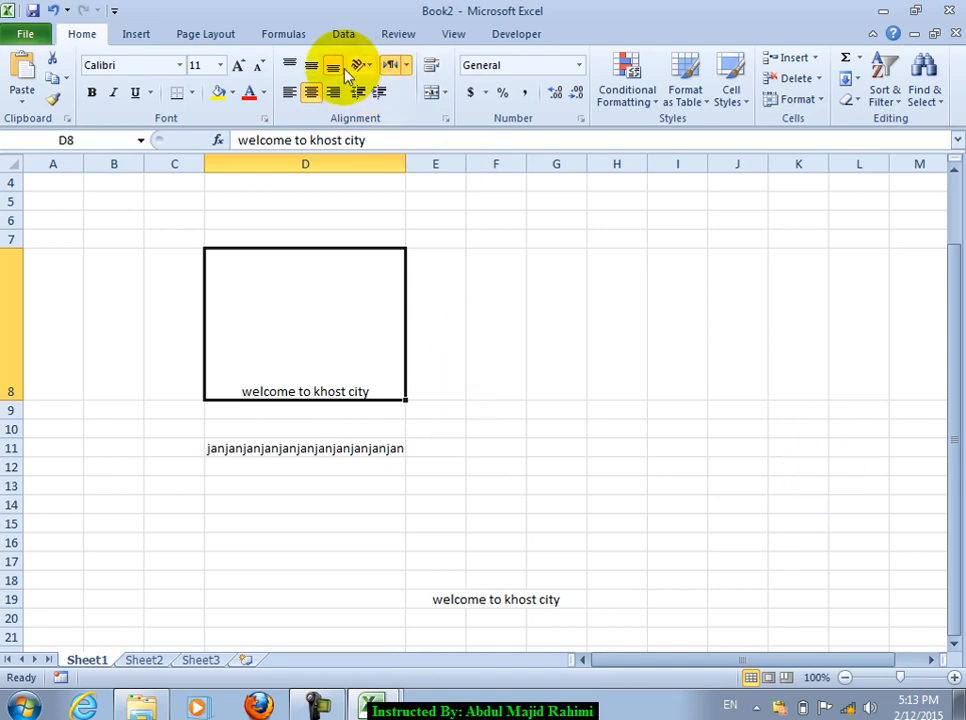
left_click(447, 118)
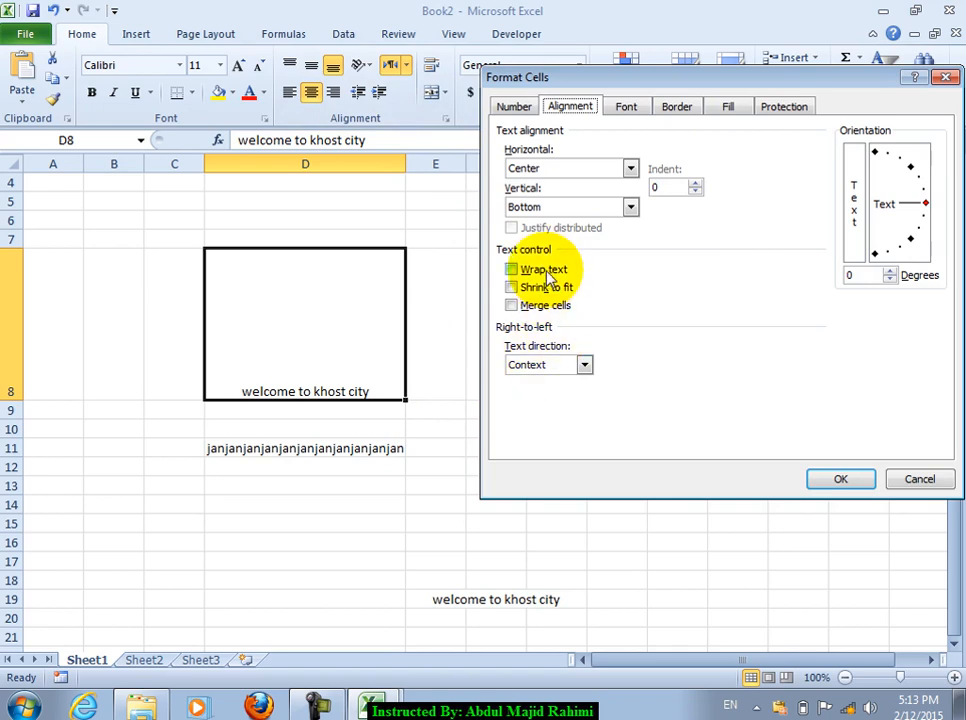
left_click(921, 479)
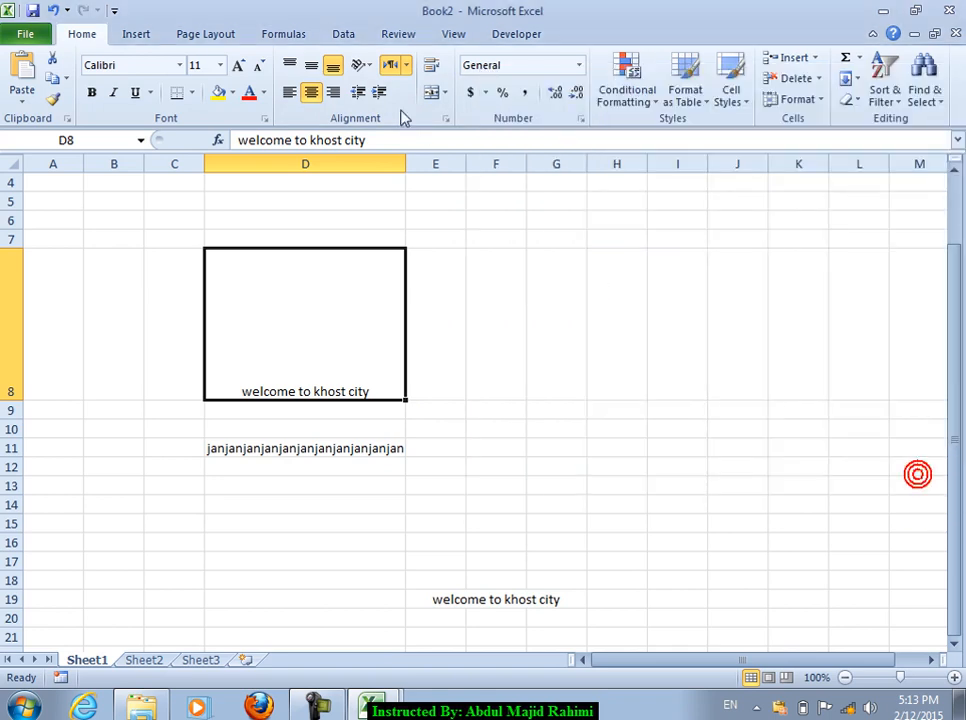
left_click(600, 424)
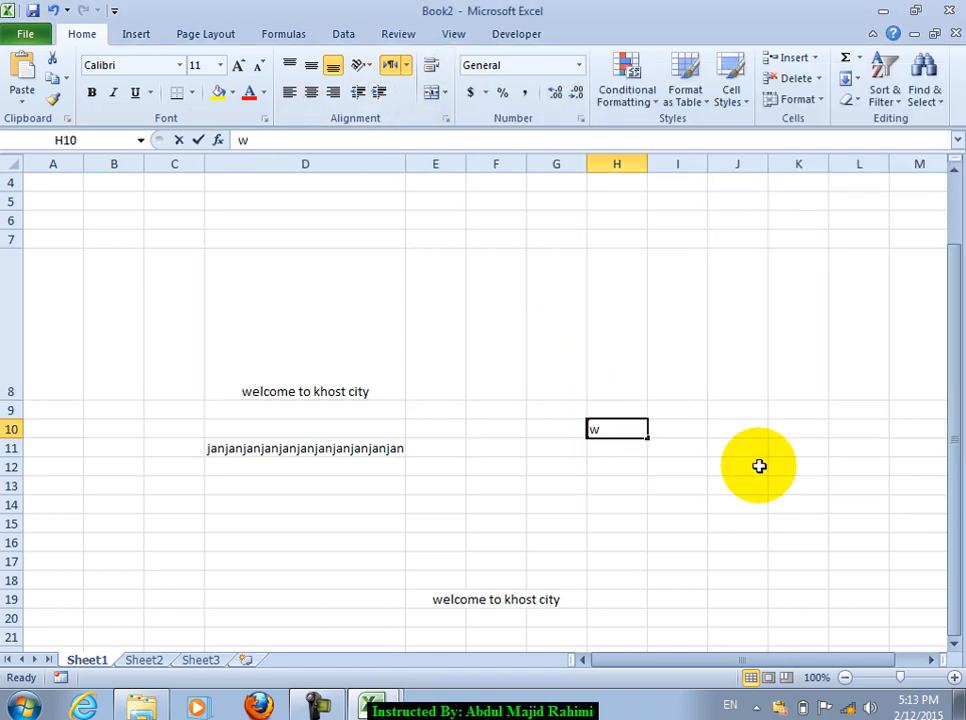
Step: Reset F19's horizontal alignment to General and wrap the welcome text onto three lines
scroll(379, 345, "up", 1)
scroll(386, 390, "down", 5)
left_click(487, 240)
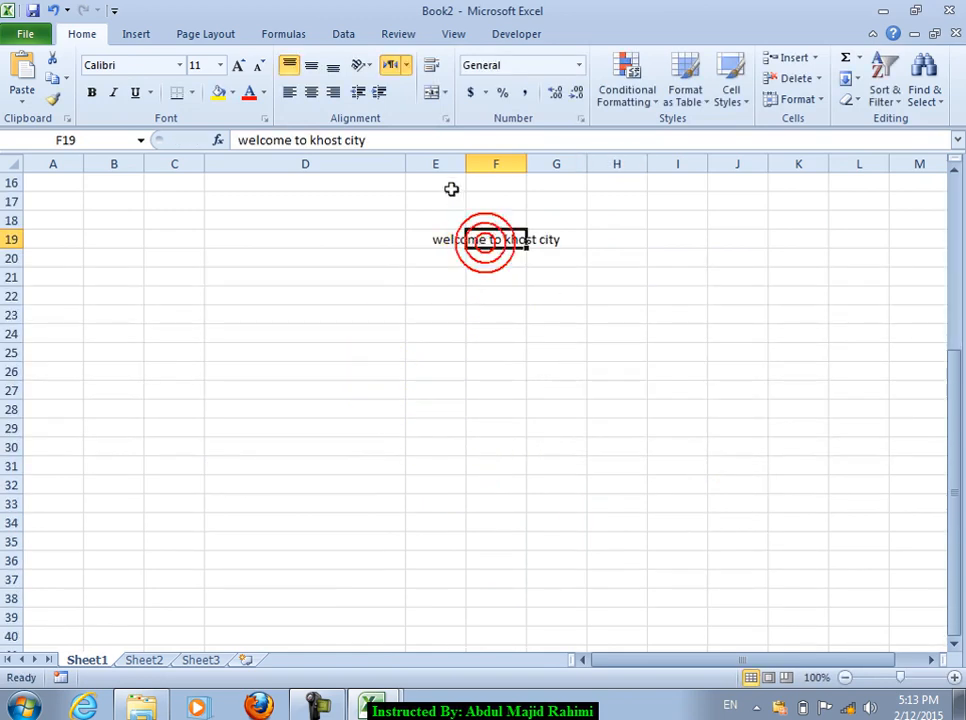
left_click(447, 119)
left_click(569, 170)
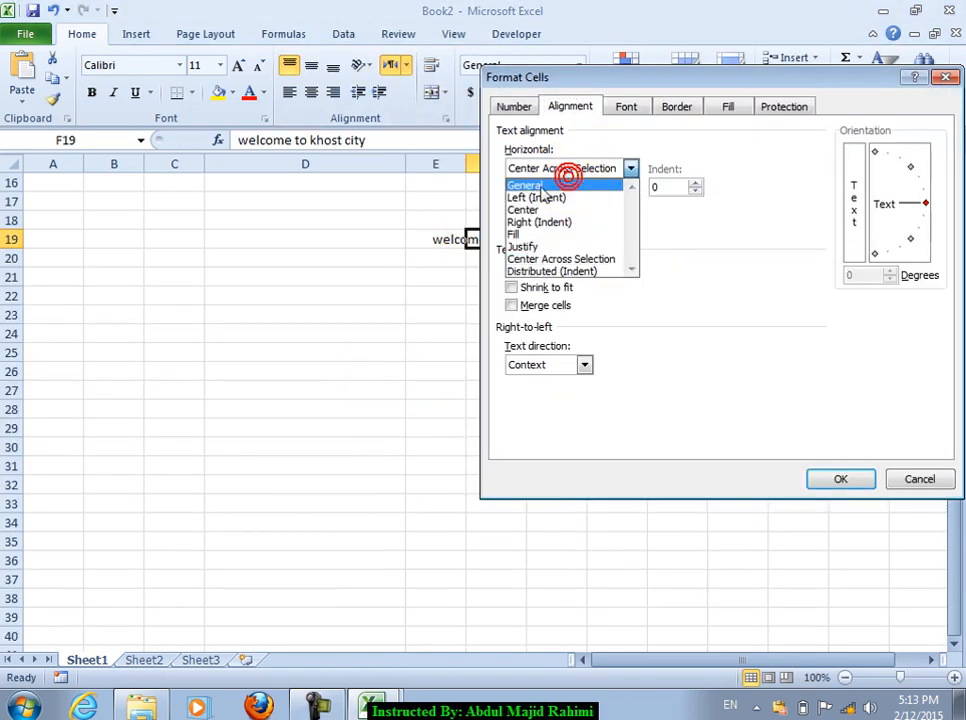
left_click(540, 184)
left_click(543, 269)
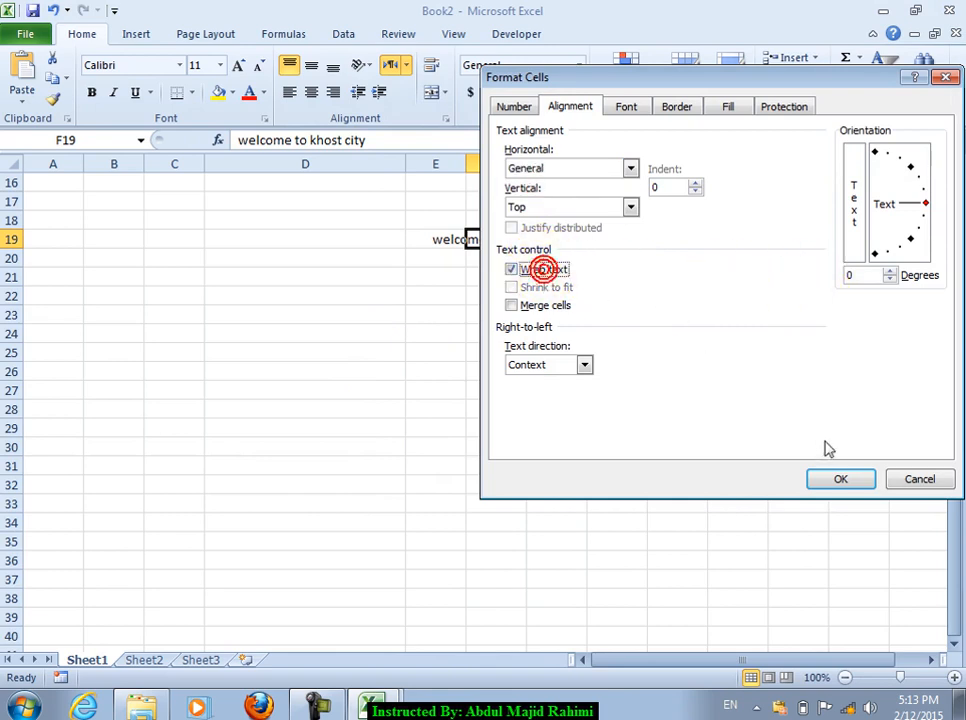
left_click(839, 480)
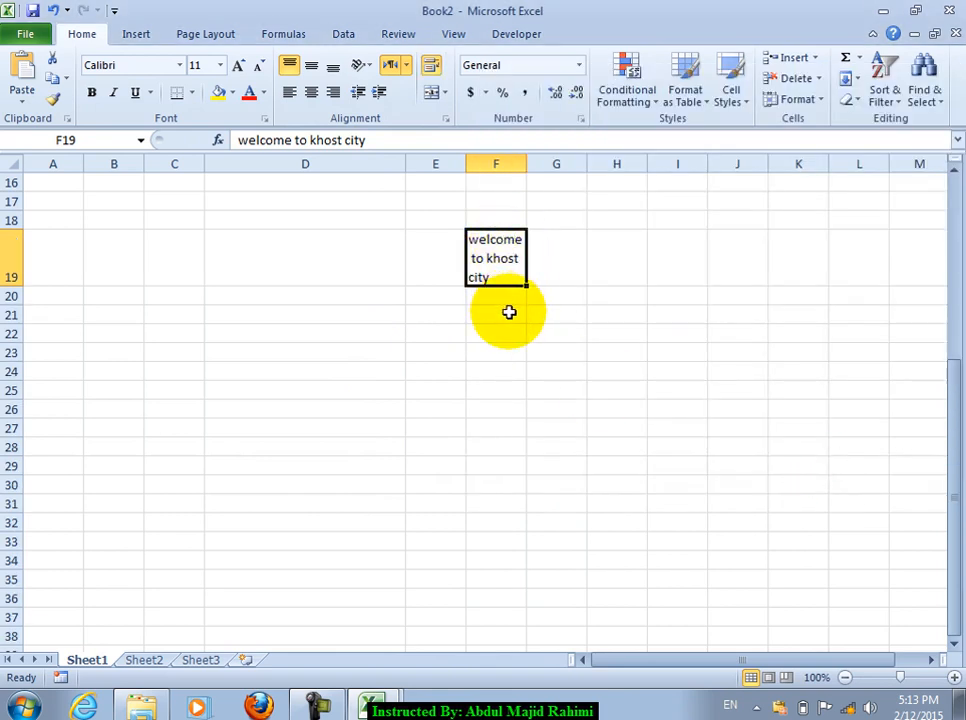
Step: Undo the text wrapping in F19 so the welcome text sits on one line
left_click(446, 117)
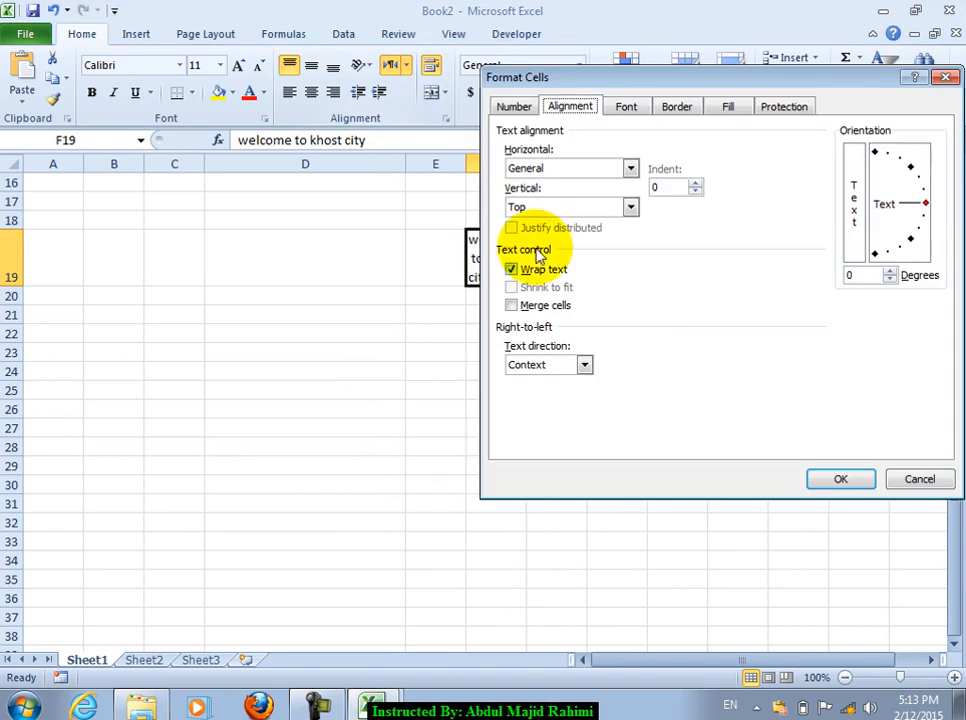
left_click(920, 479)
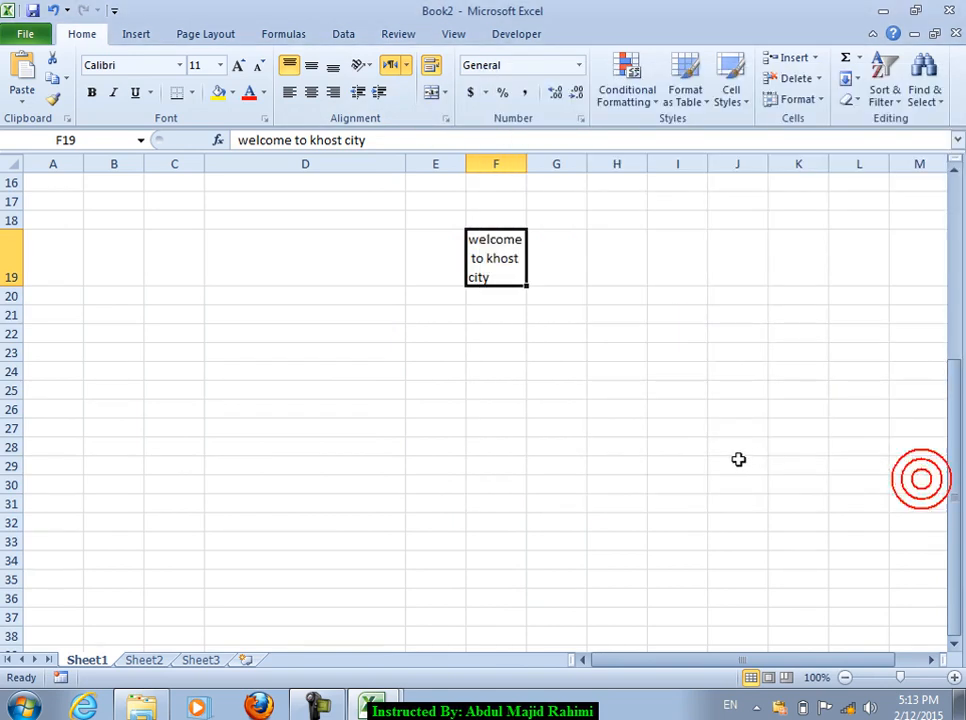
key("ctrl+z")
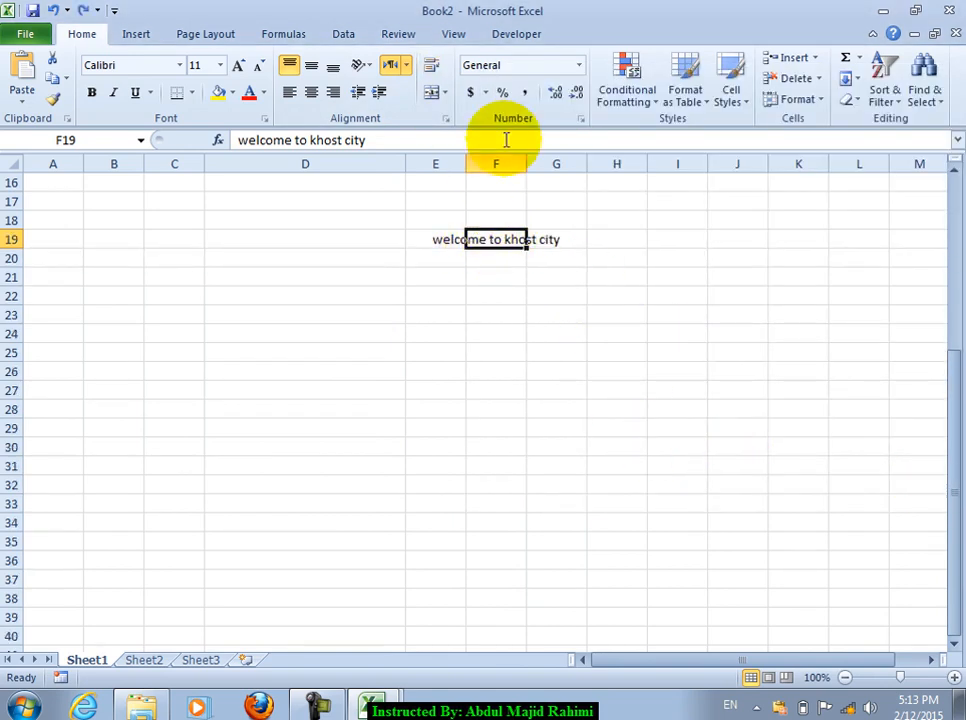
Step: Apply Shrink to fit to F19, then bring up its alignment settings again
left_click(446, 117)
left_click(546, 288)
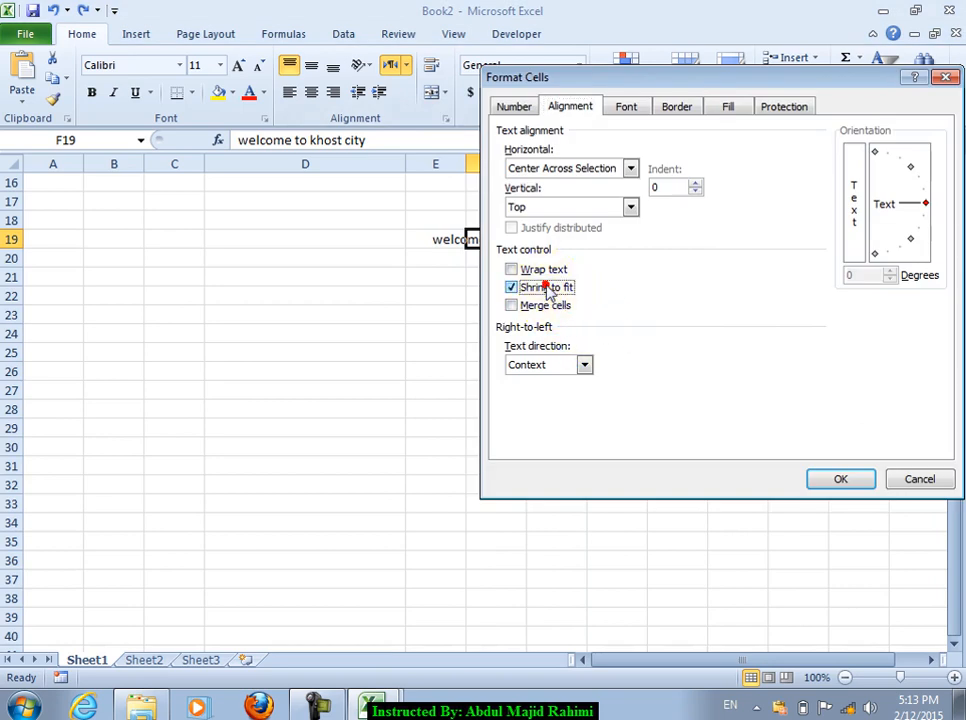
left_click(820, 481)
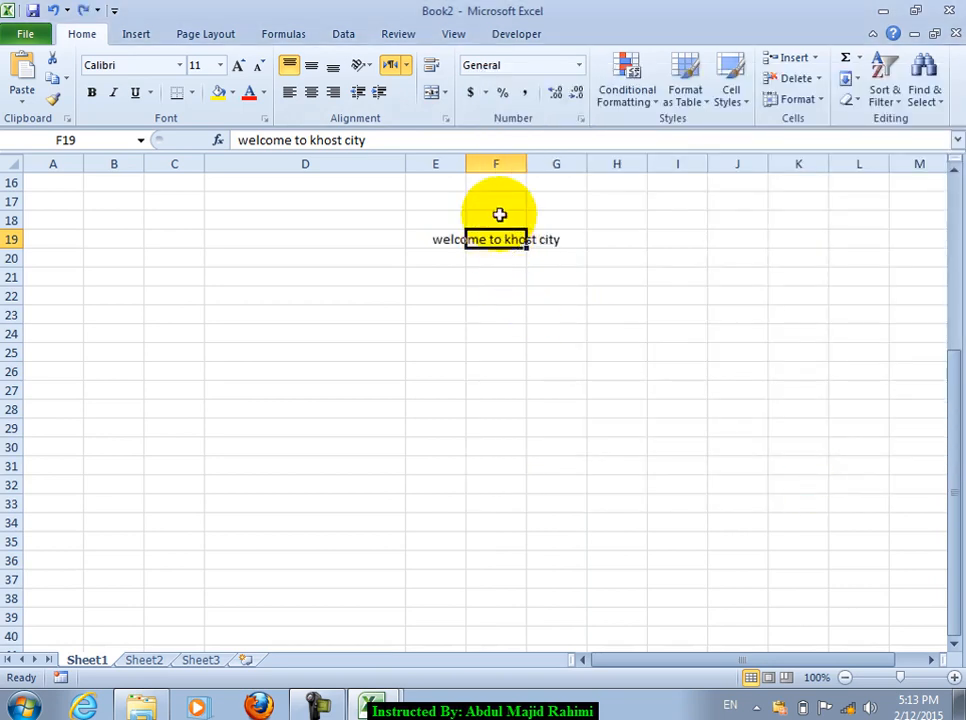
left_click(446, 117)
Step: Merge cells E18 through I26 into one large cell holding the welcome text
left_click(563, 307)
left_click(884, 479)
left_click_drag(453, 221, 740, 372)
left_click(446, 117)
left_click(545, 307)
left_click(835, 479)
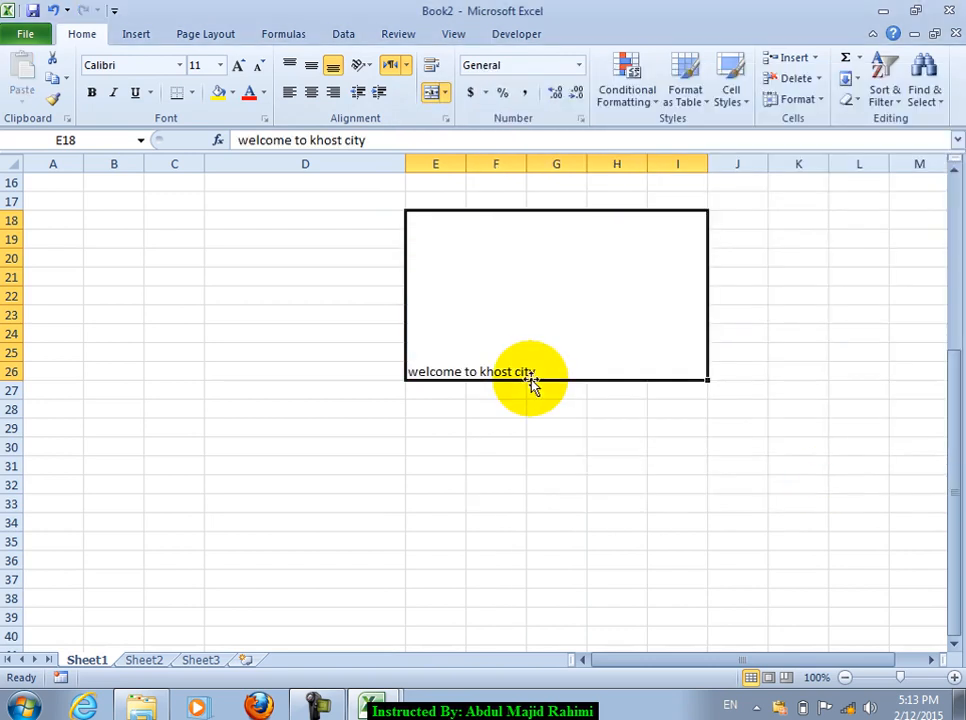
Step: Inspect the merged cell's text direction choices, leaving it at Context
left_click(408, 68)
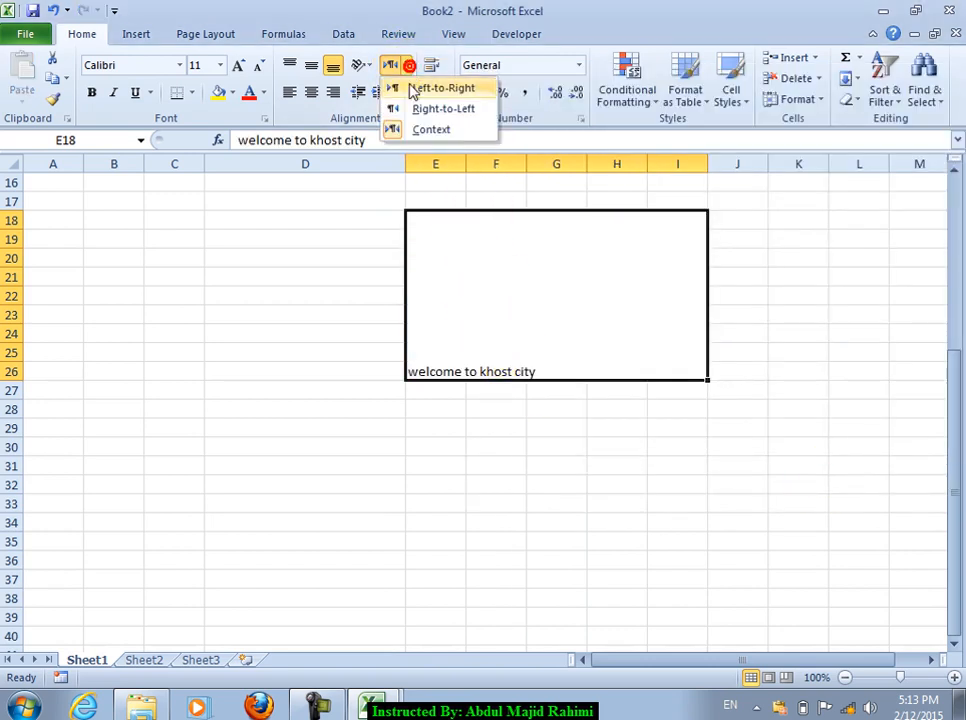
left_click(505, 272)
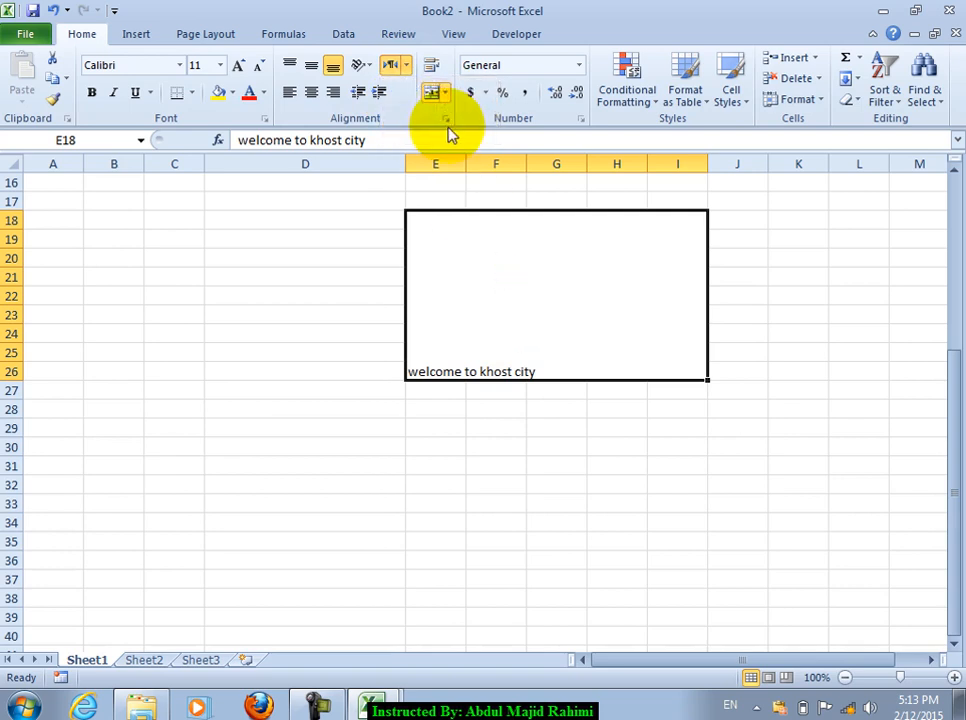
left_click(446, 118)
left_click(540, 366)
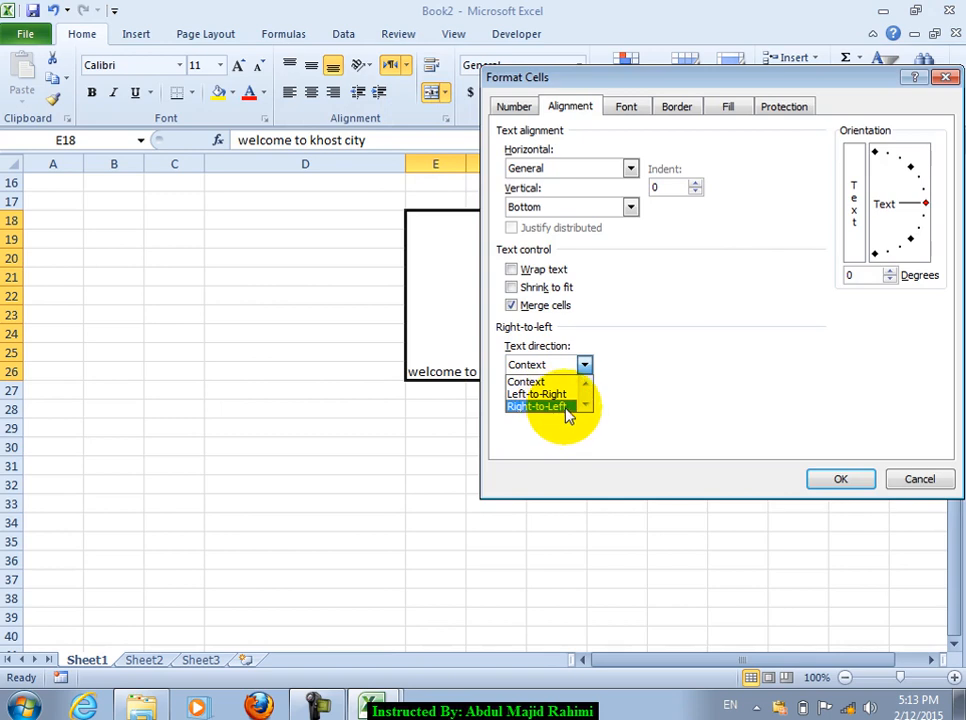
Step: Tilt the merged cell's text to a 30-degree orientation
left_click(707, 364)
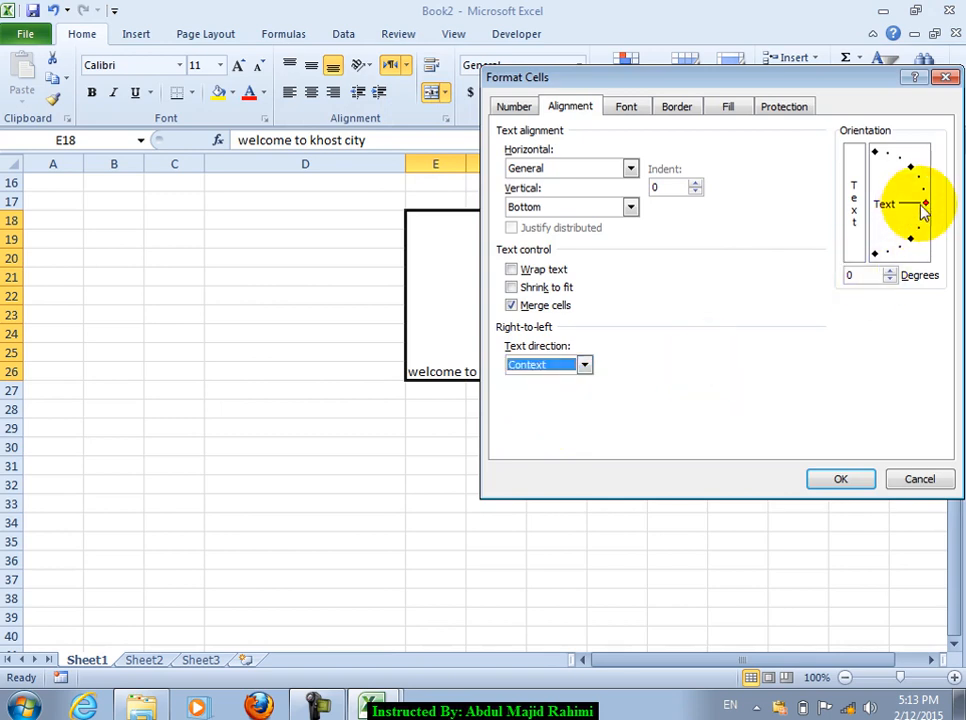
left_click_drag(923, 204, 905, 185)
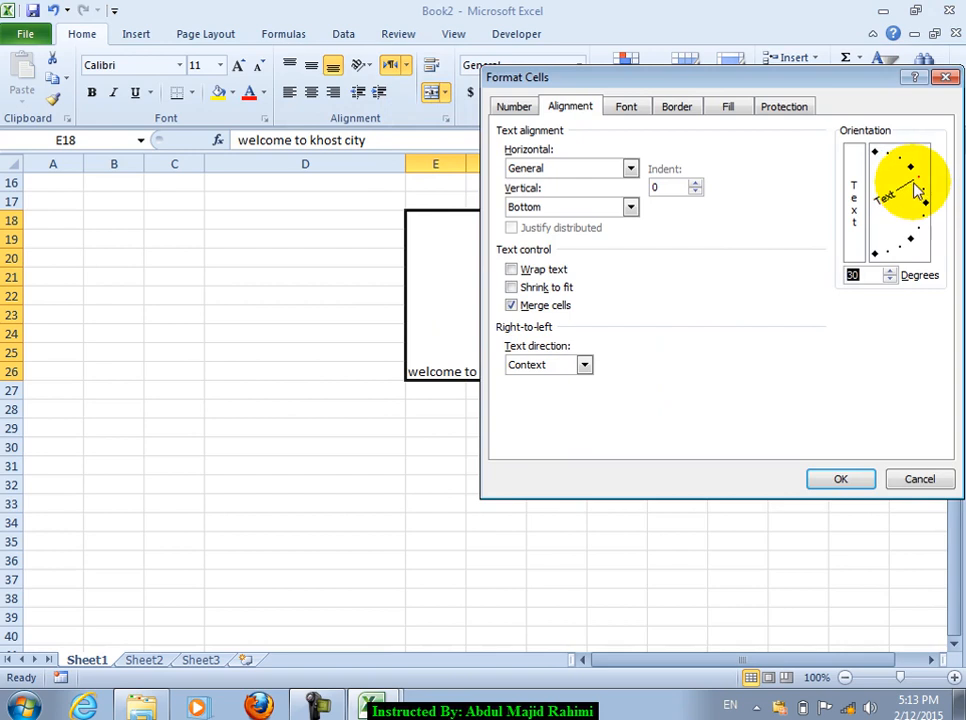
left_click(830, 478)
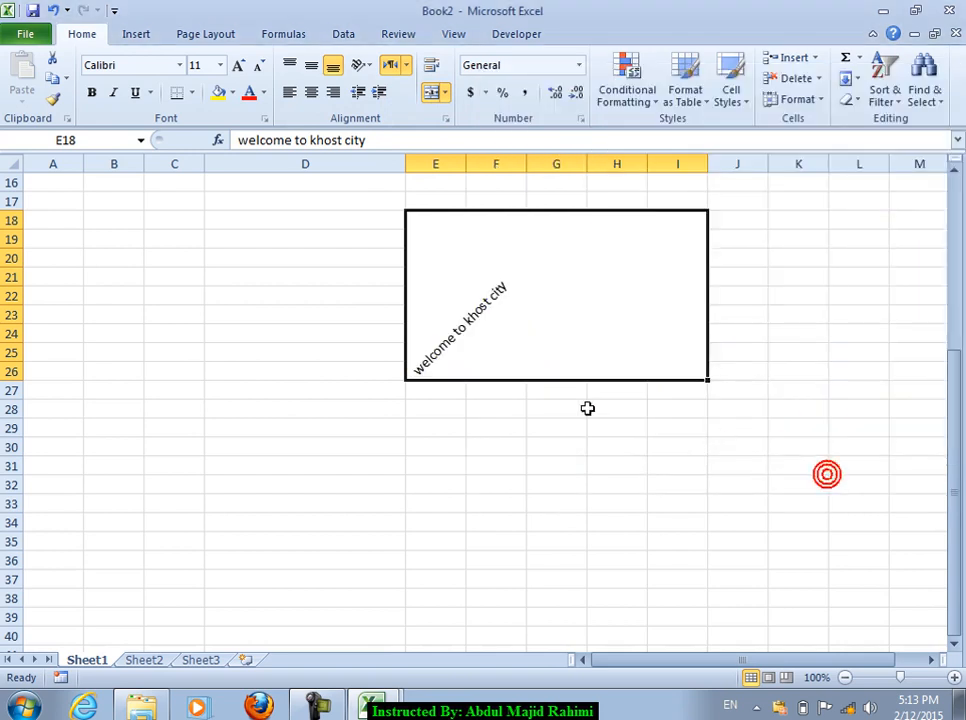
Step: Rotate the text to about -75 degrees, then undo it back to horizontal
left_click(446, 118)
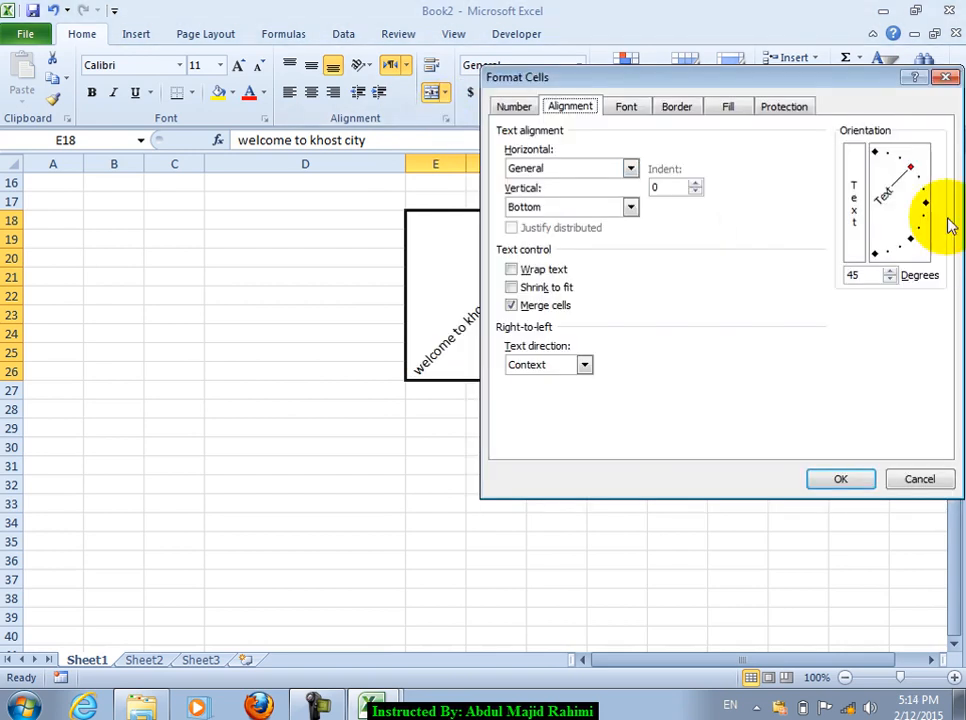
left_click_drag(910, 178, 886, 266)
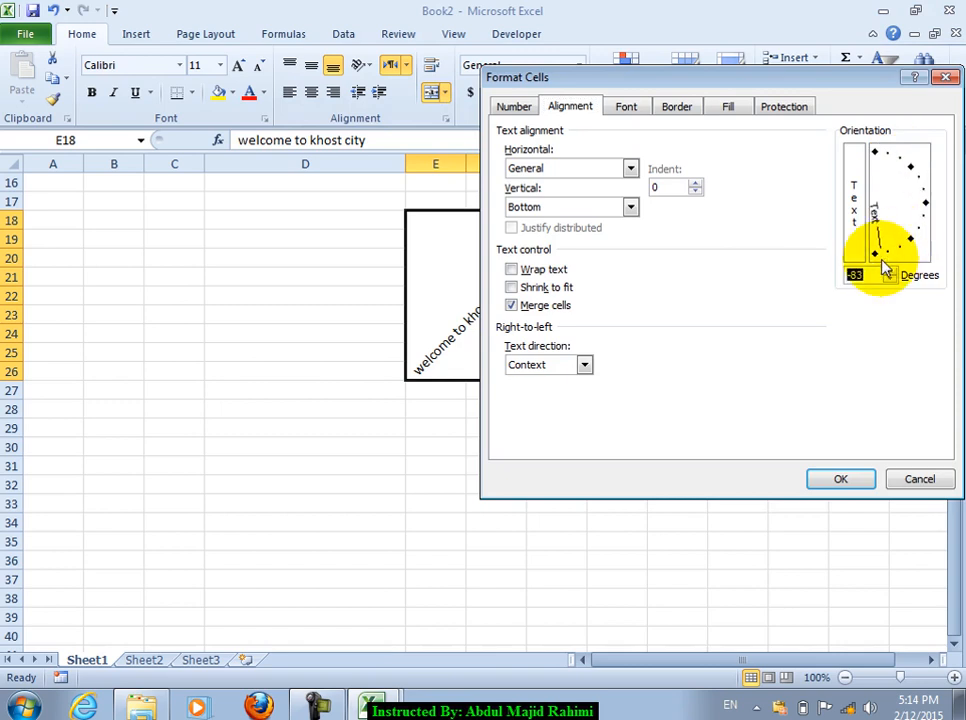
left_click(838, 477)
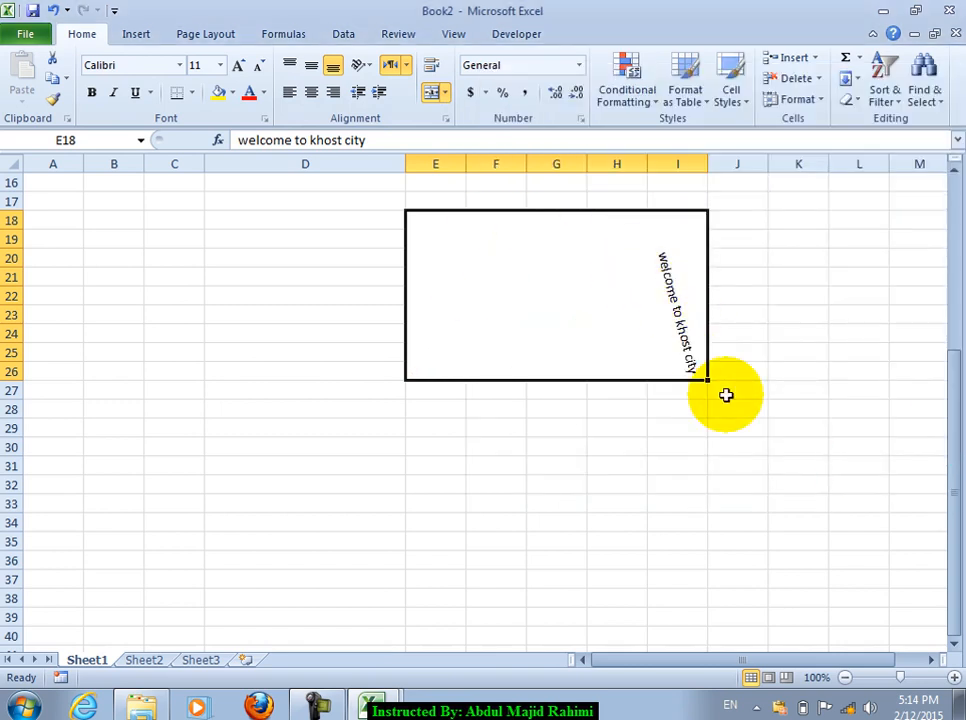
key("ctrl+z")
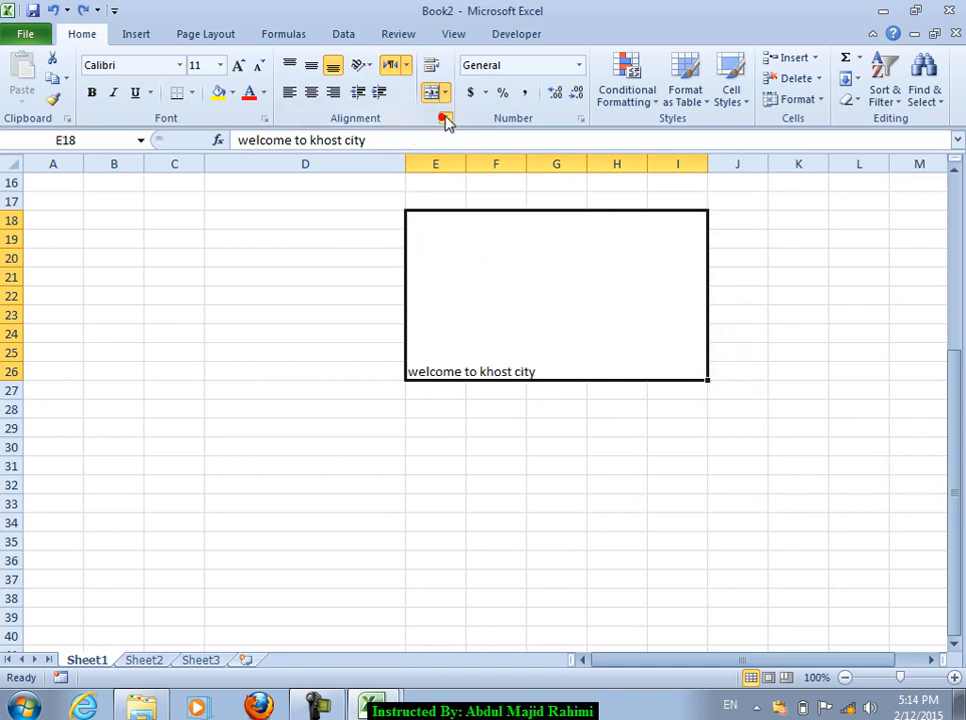
left_click(445, 118)
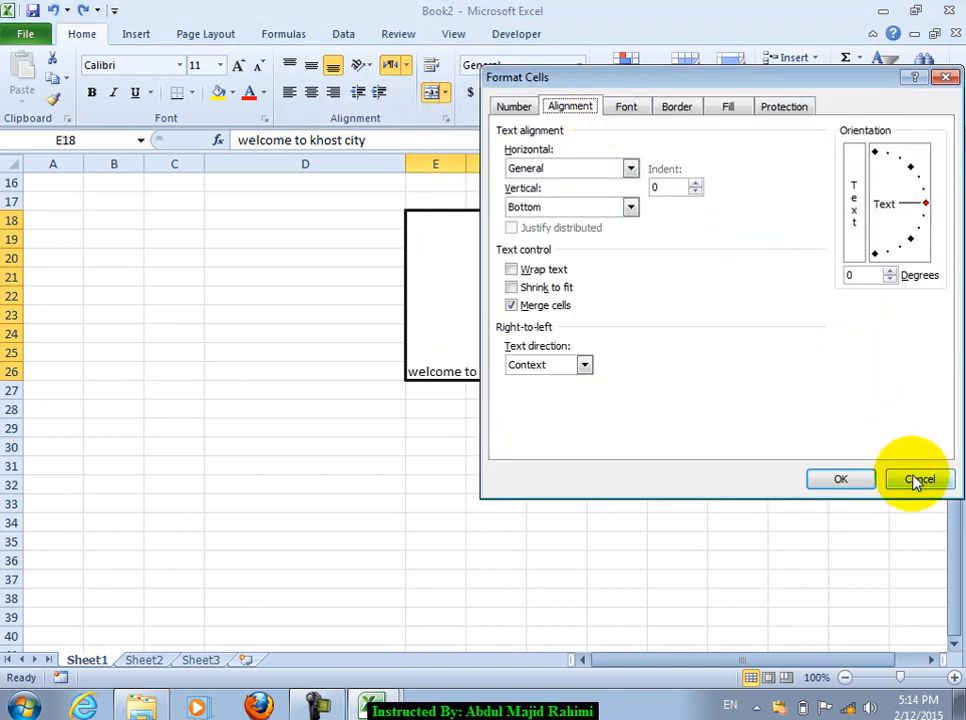
left_click(915, 481)
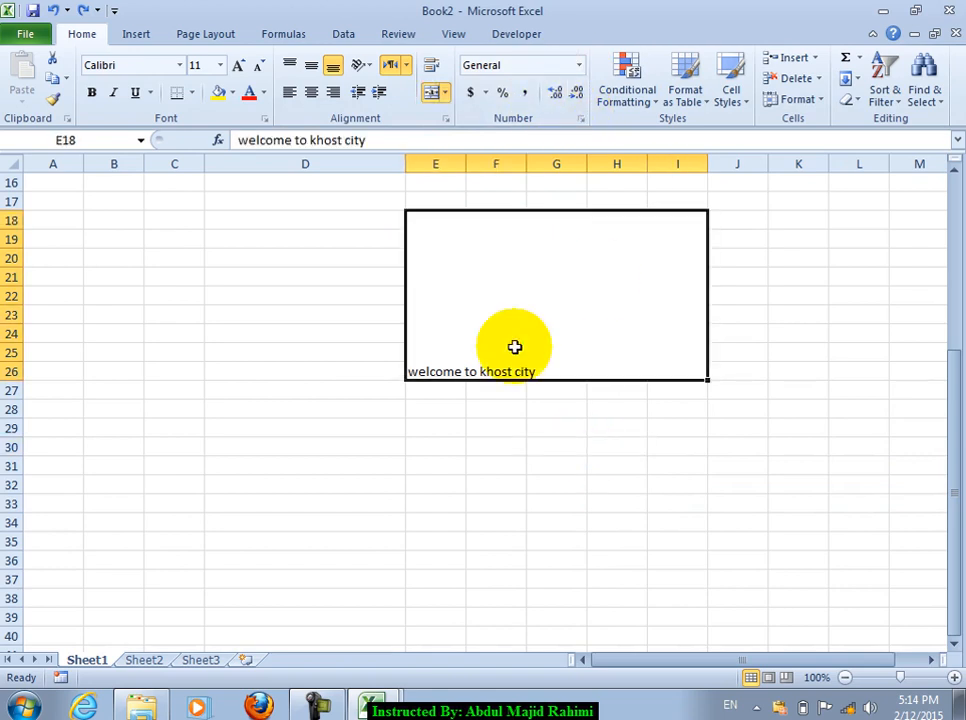
Step: Enter 4234, 23, 432, 424, 23, 423, 43, 24, 324, 23, 423 into B18:B28
left_click(132, 223)
type("423")
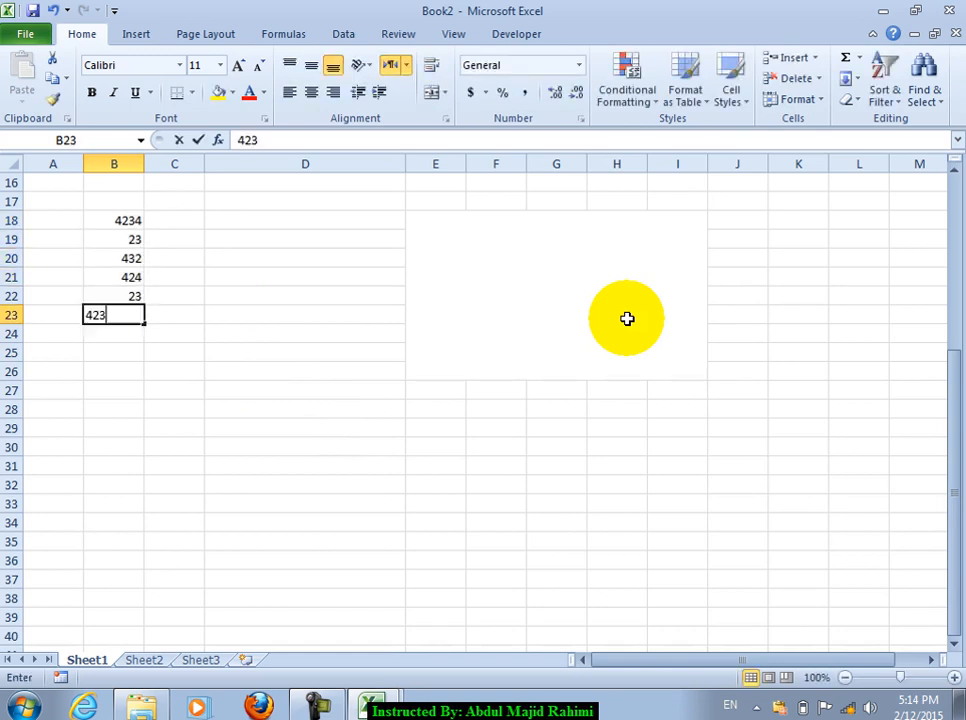
type("4 23 432 424 23 423 43 24 324 23 423")
left_click(123, 483)
Step: Give the B18:B28 numbers Number format with two decimals and widen column B
left_click_drag(108, 220, 107, 421)
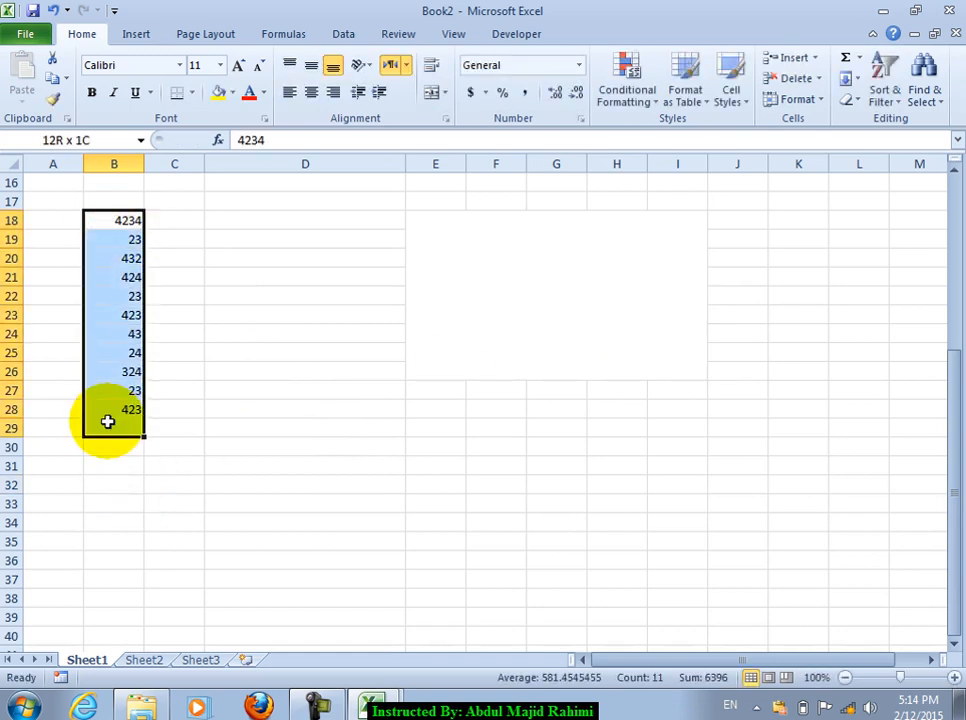
left_click(577, 65)
left_click(548, 136)
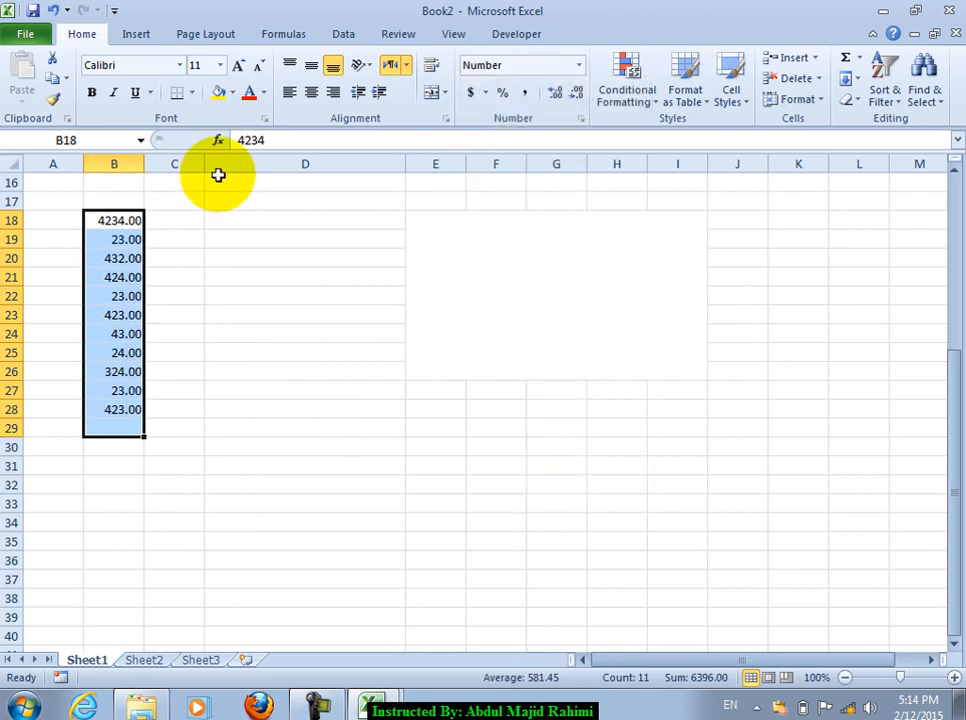
left_click_drag(144, 162, 227, 166)
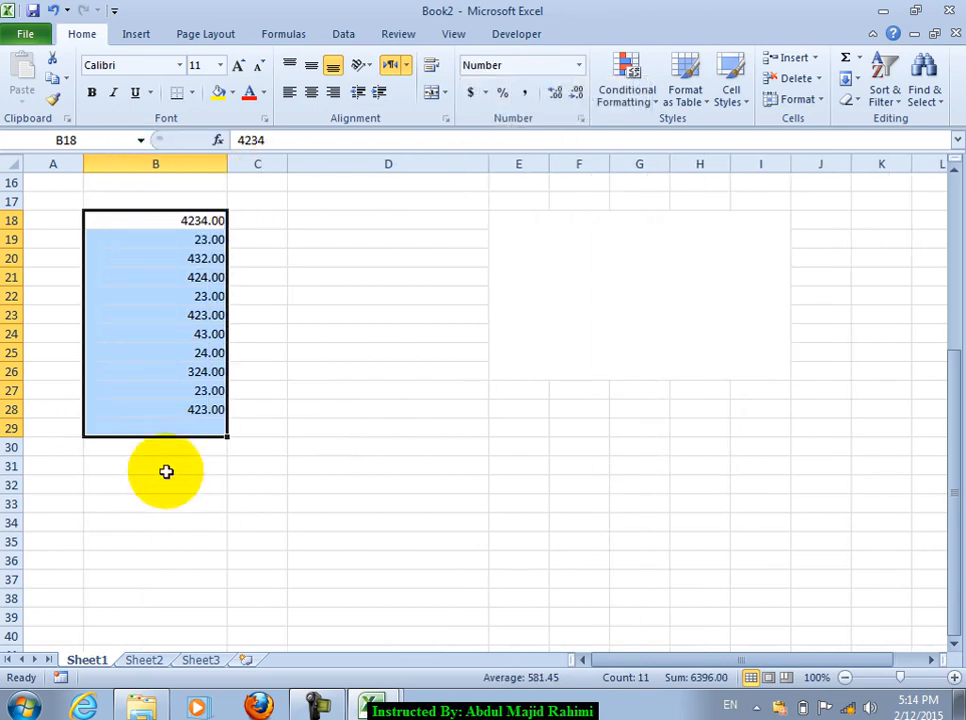
left_click(176, 426)
Step: Reformat B18:B28 as Currency, then as Accounting with dollar signs
left_click_drag(194, 212, 183, 410)
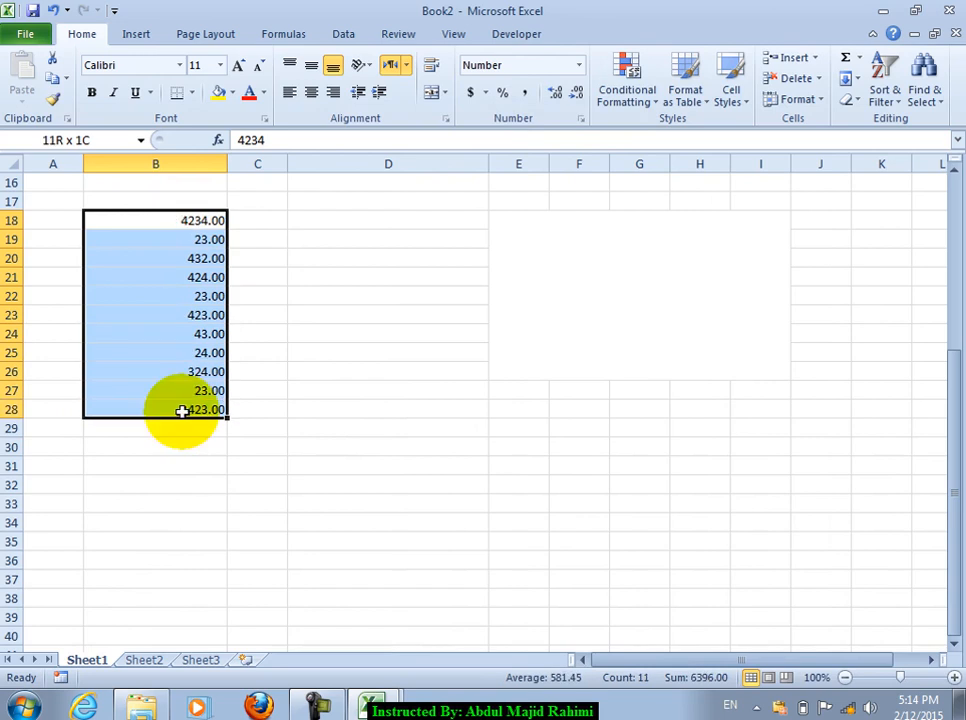
left_click(582, 70)
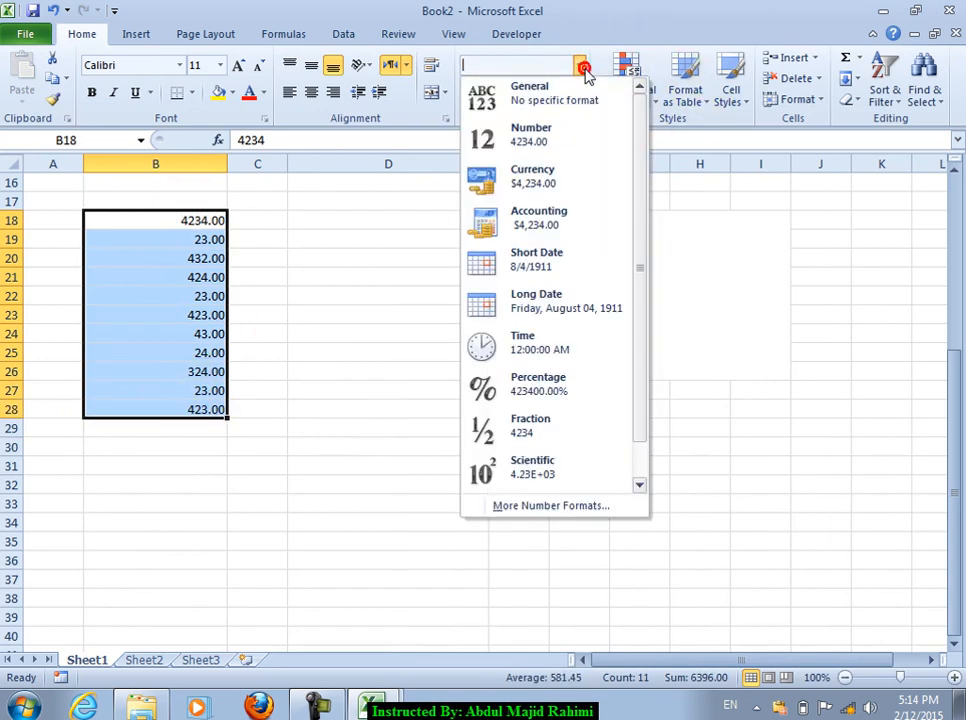
left_click(565, 184)
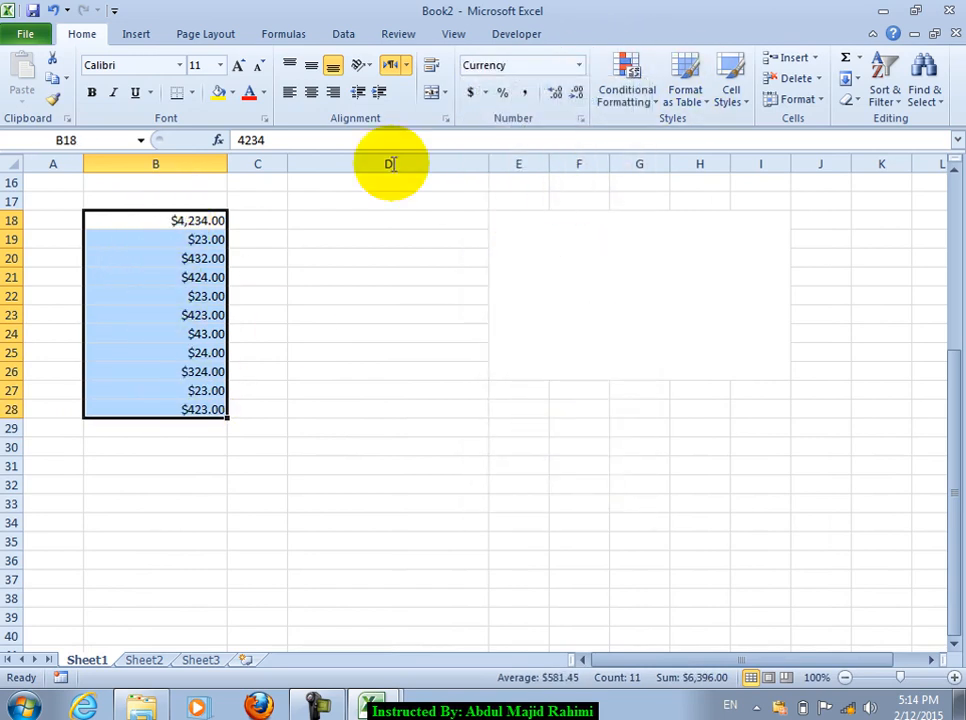
left_click(578, 66)
left_click(550, 216)
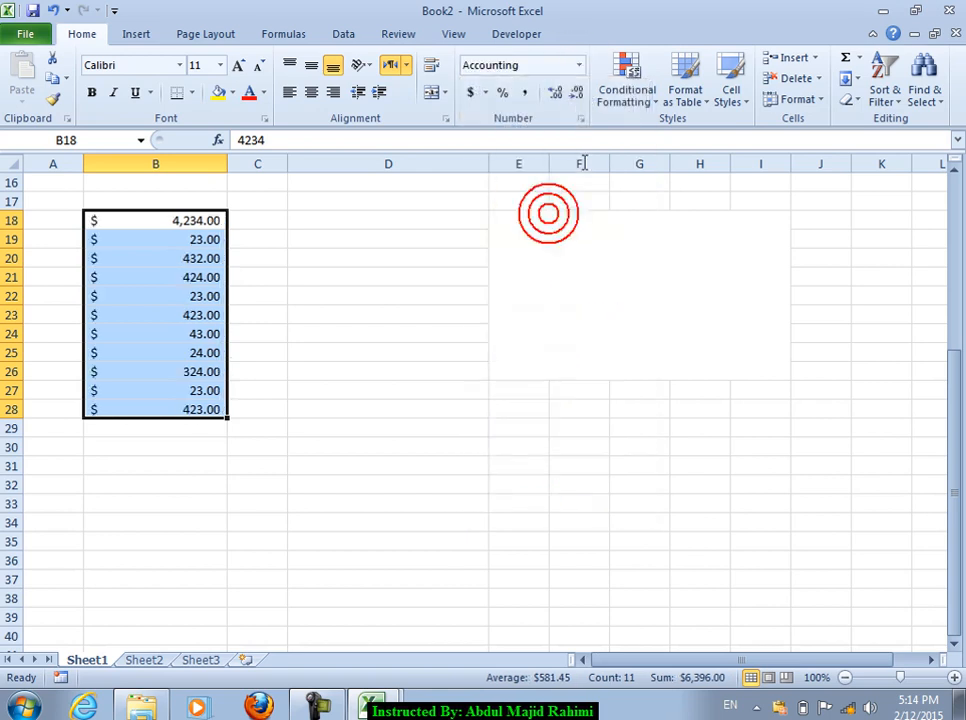
left_click(582, 68)
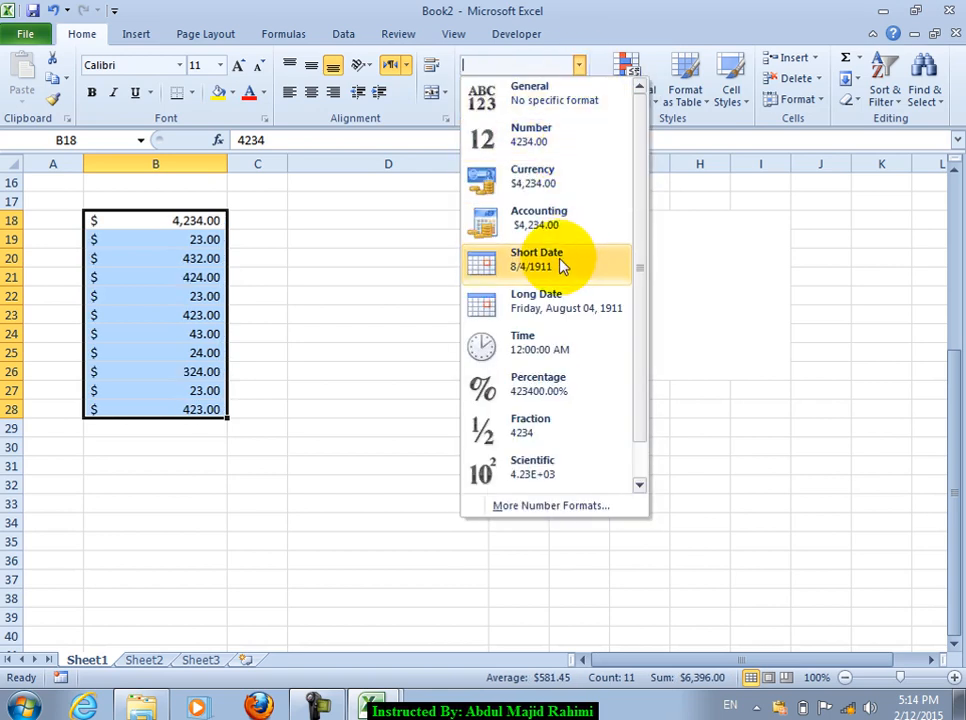
left_click(780, 252)
left_click(371, 246)
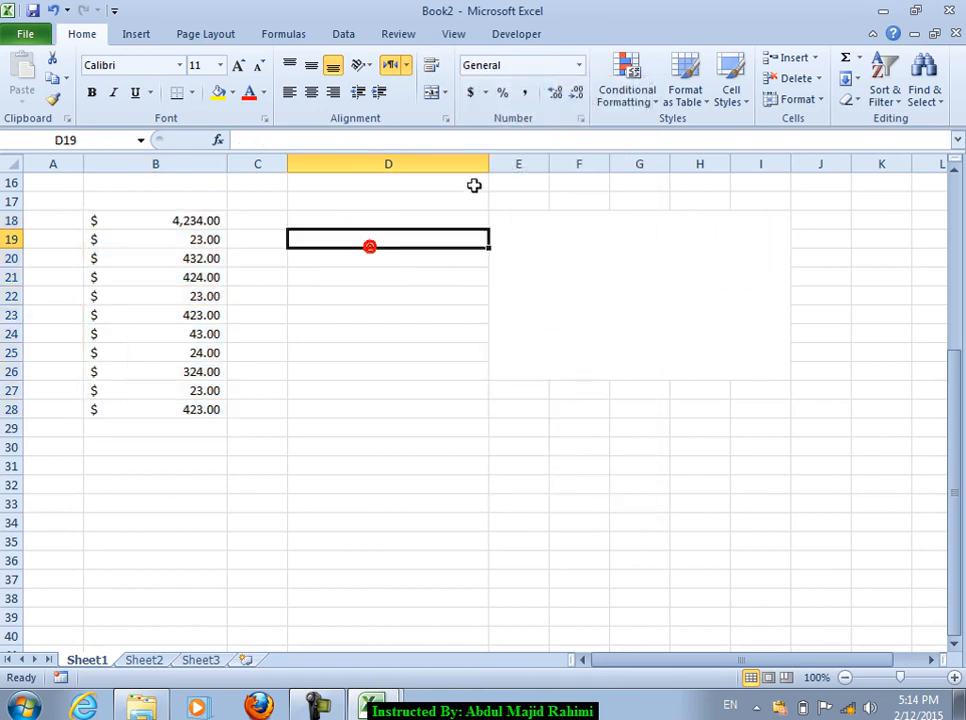
Step: Insert today's date, 2/12/2015, into D18 with Ctrl+;
left_click(354, 224)
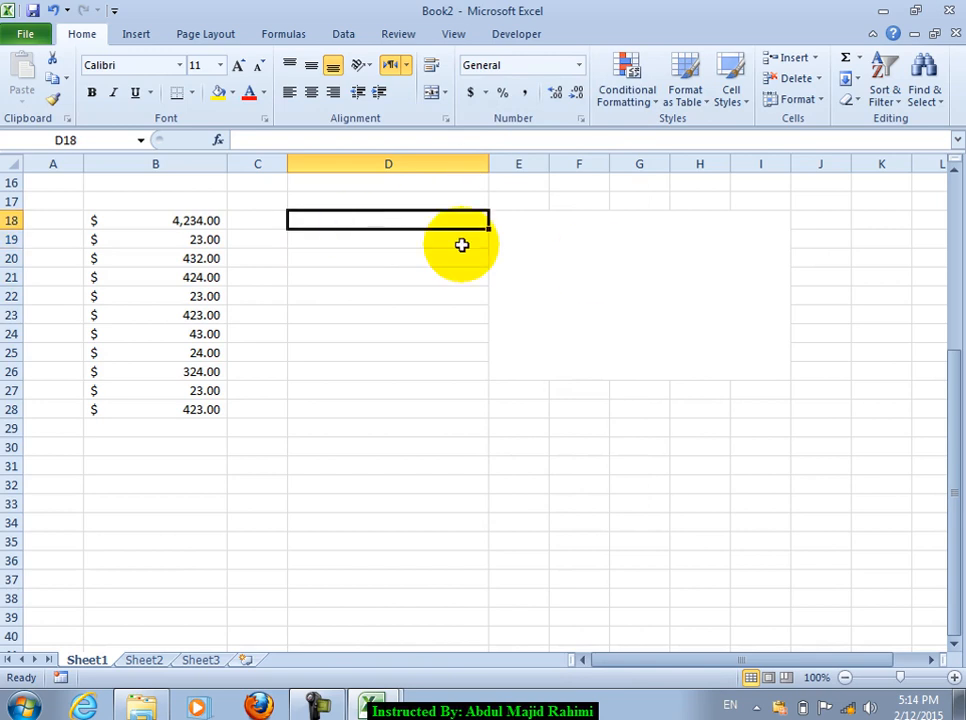
key("ctrl+semicolon")
key("Return")
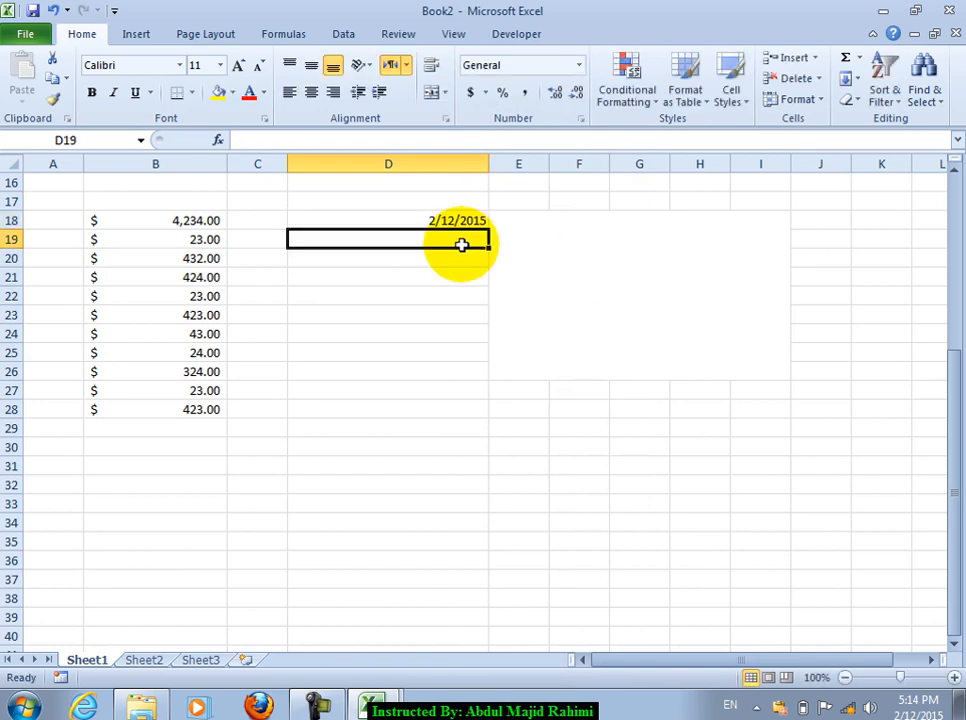
Step: Launch the On-Screen Keyboard through the Run dialog with osk
key("super")
left_click(296, 623)
type("osk")
key("Return")
Step: Use the On-Screen Keyboard's Ctrl+; to put 2/12/2015 into D21 and D24, then close it
left_click(555, 205)
left_click(564, 212)
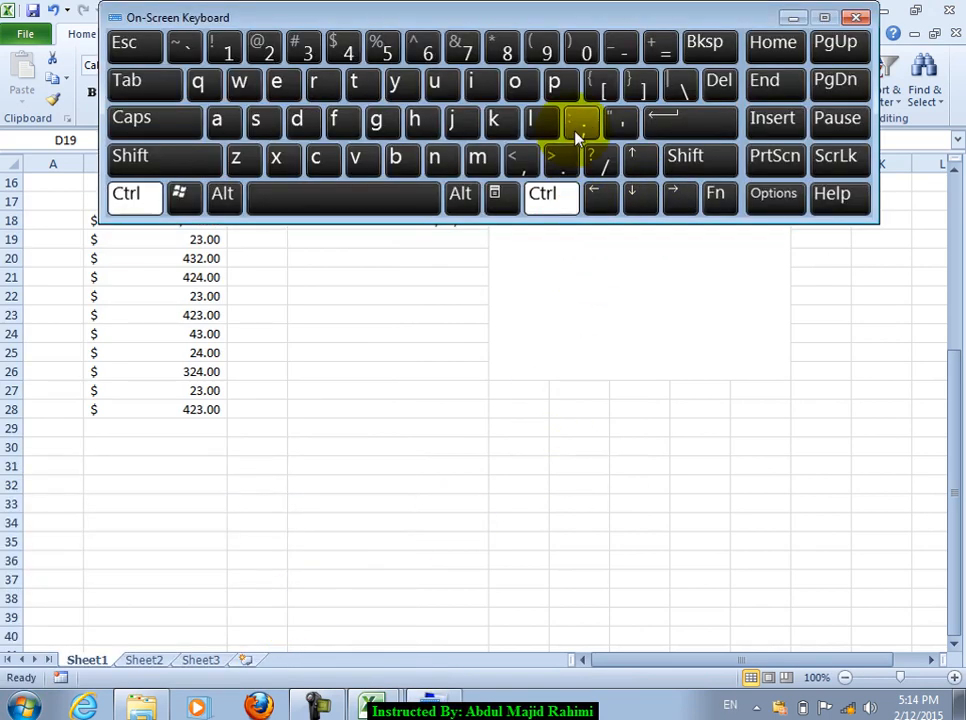
left_click(334, 276, "ctrl")
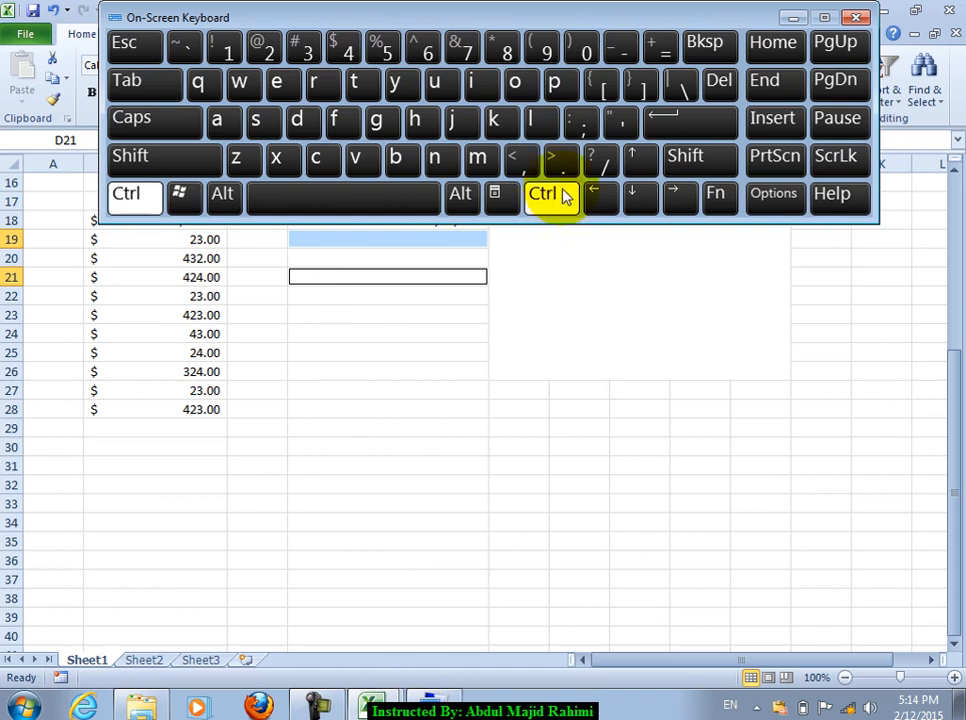
left_click(597, 128)
left_click(349, 334)
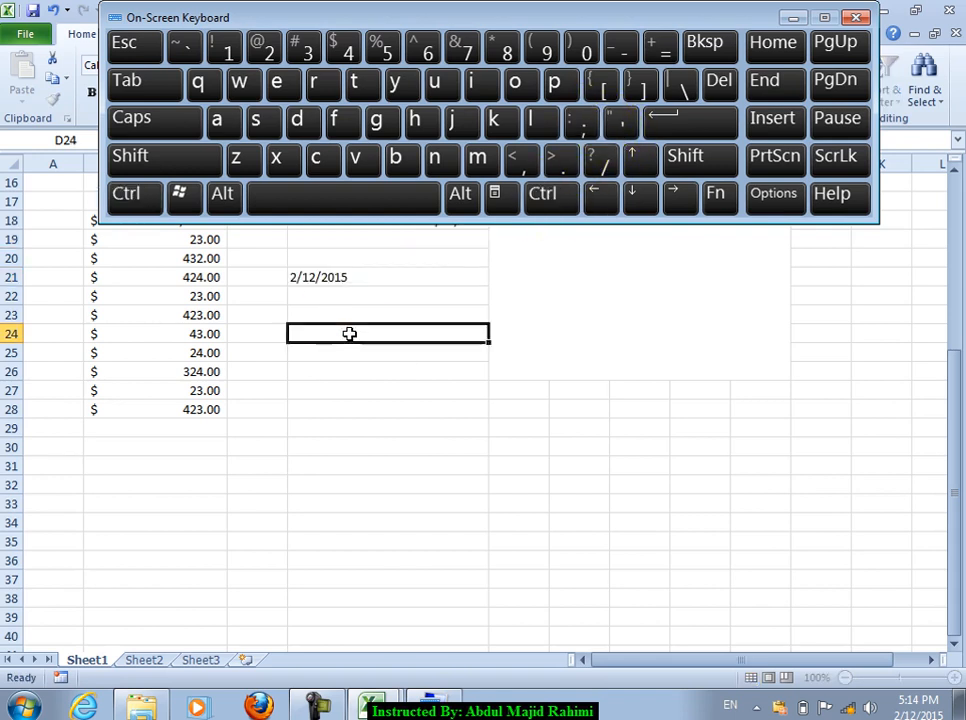
left_click(555, 200)
left_click(587, 133)
left_click(442, 388)
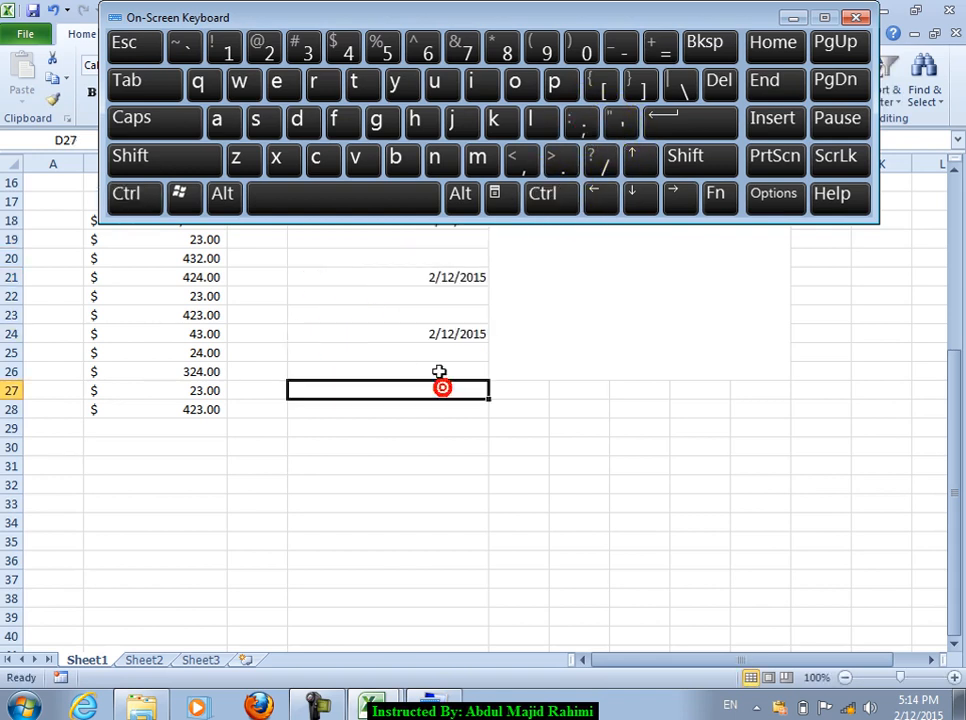
left_click(855, 17)
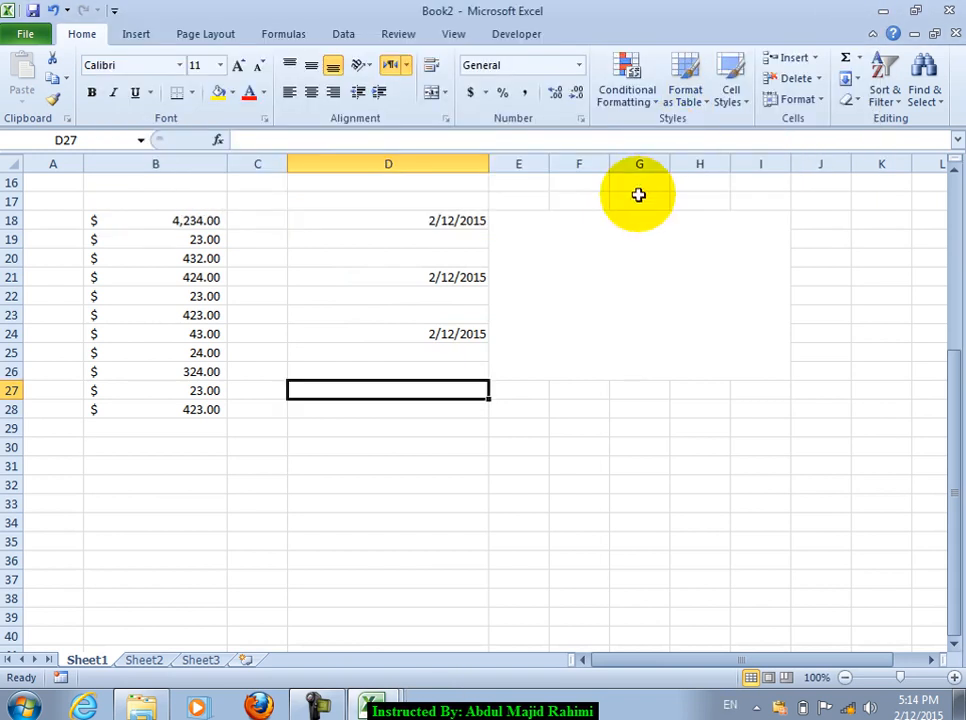
Step: Fill D18:D34 with the date 2/12/2015 and display it as a Long Date
left_click_drag(429, 221, 392, 520)
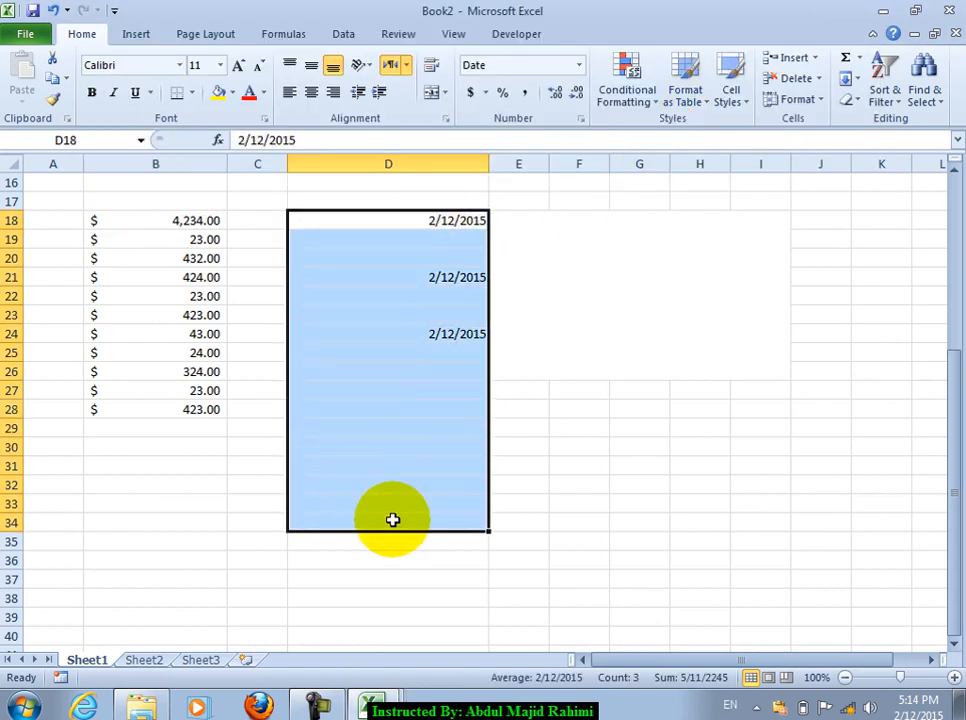
key("ctrl+d")
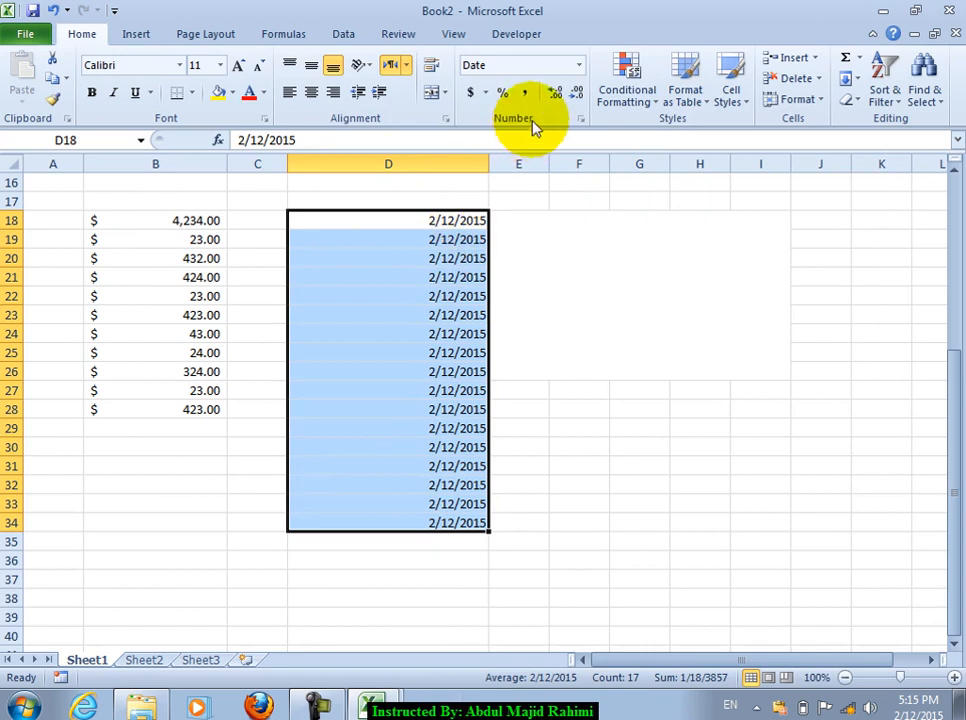
left_click(579, 118)
left_click(580, 65)
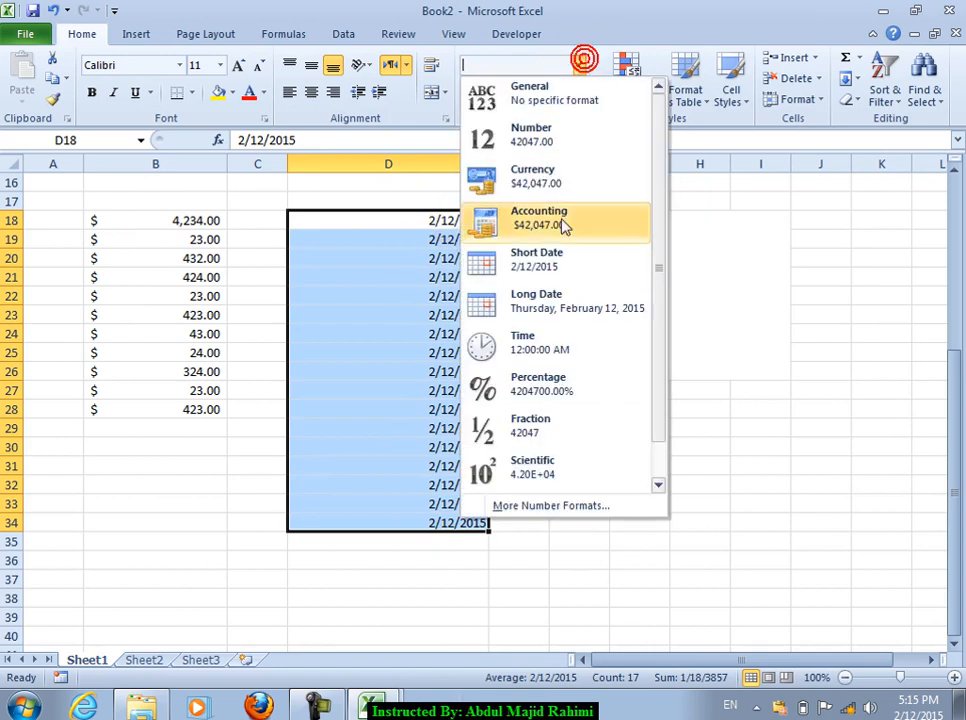
left_click(549, 302)
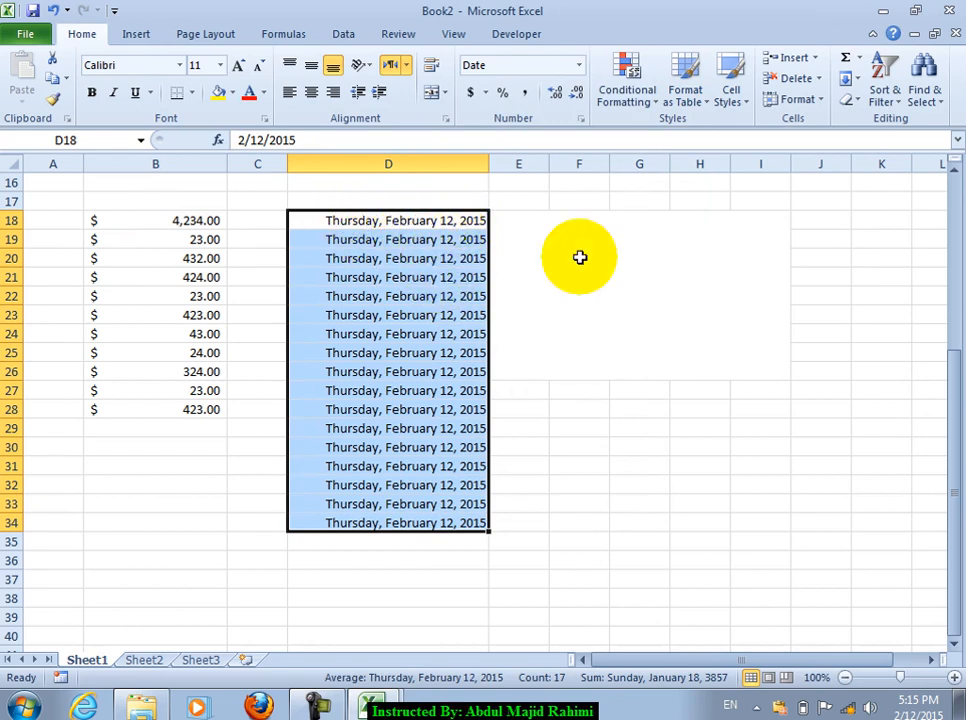
left_click(581, 120)
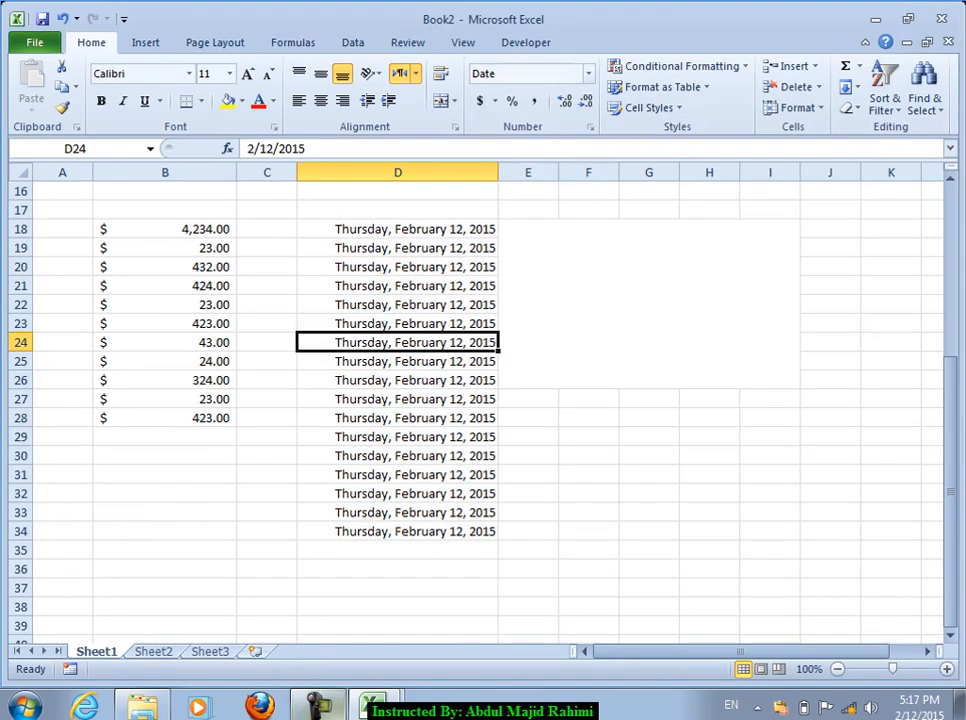
left_click(443, 256)
Step: Reformat D18:D34 as Time so the cells show 12:00:00 AM
left_click_drag(392, 225, 395, 531)
left_click(587, 75)
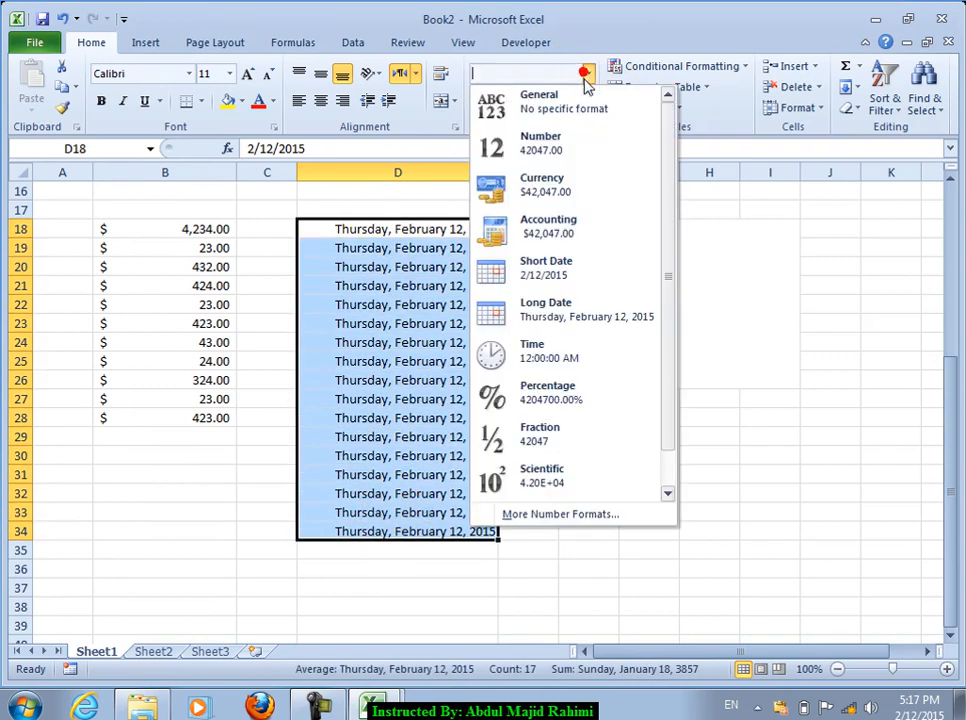
left_click(498, 354)
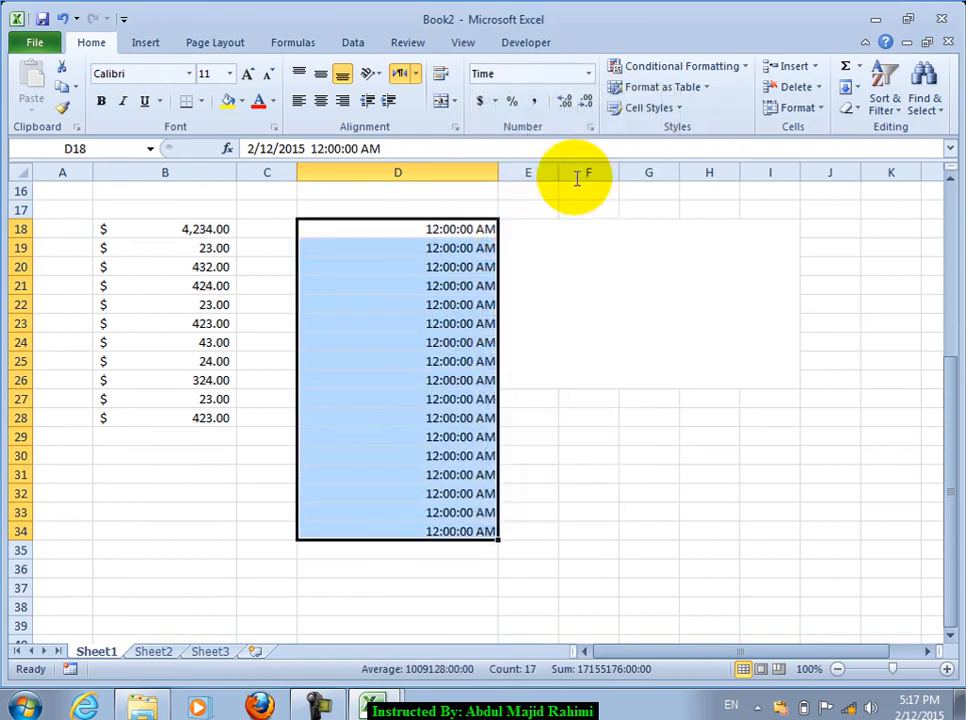
left_click(587, 74)
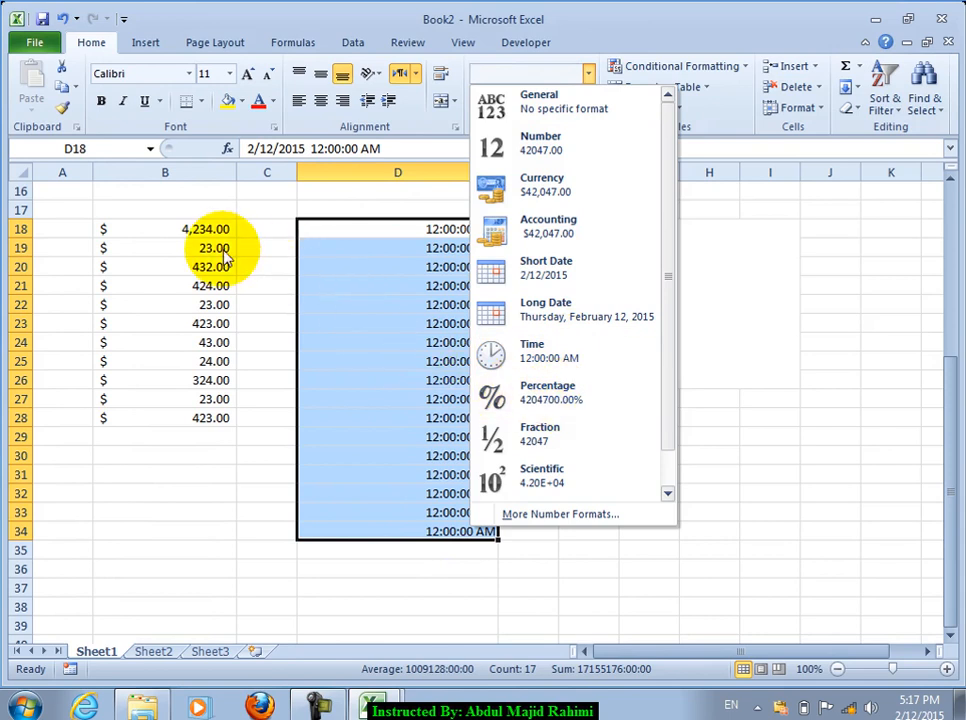
left_click(193, 220)
left_click_drag(191, 229, 207, 418)
Step: Try Percentage, Fraction and Scientific formats on the B18:B28 amounts
left_click(588, 74)
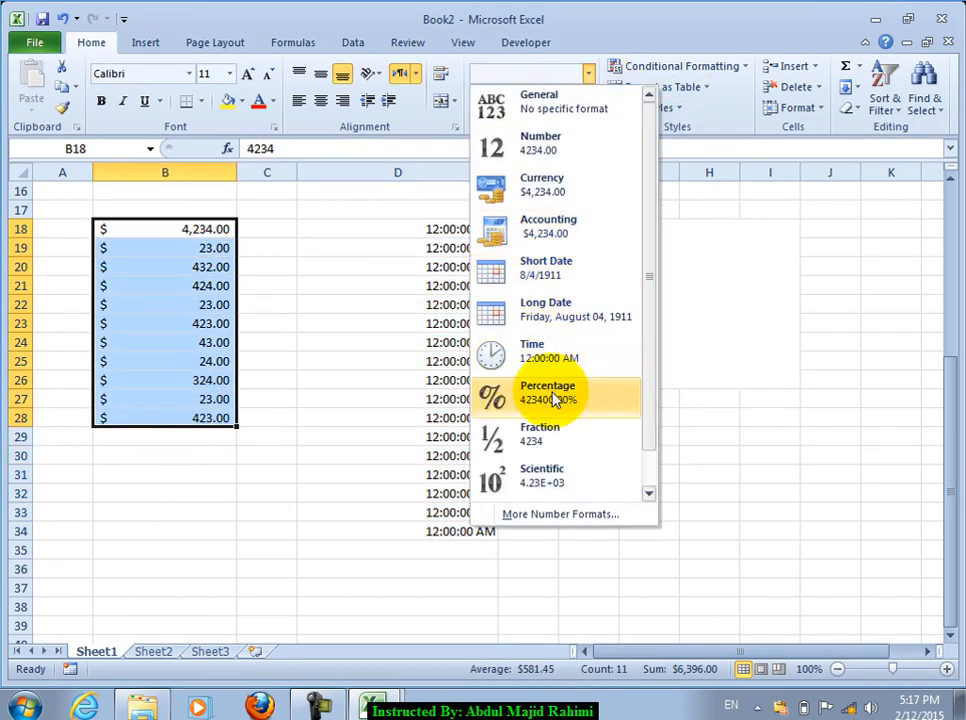
left_click(550, 393)
left_click(590, 75)
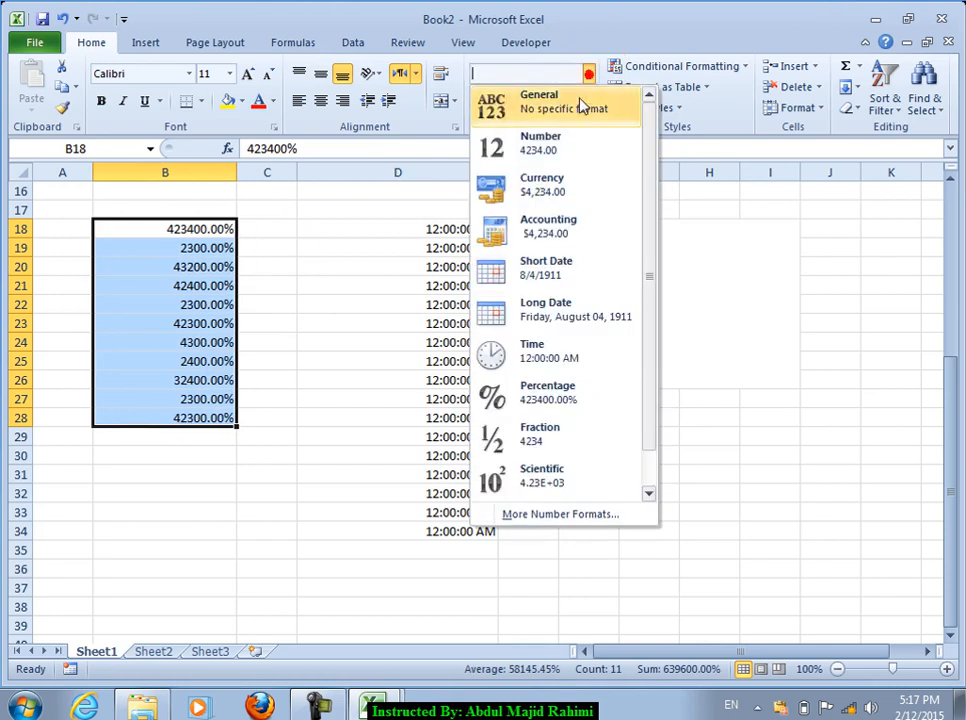
left_click(541, 427)
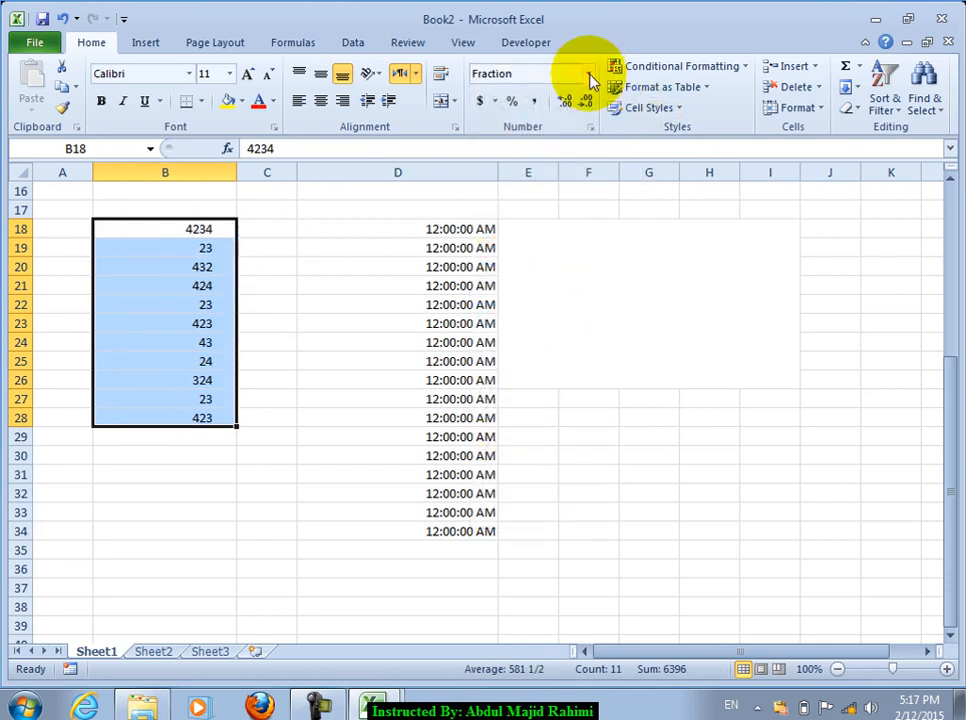
left_click(588, 74)
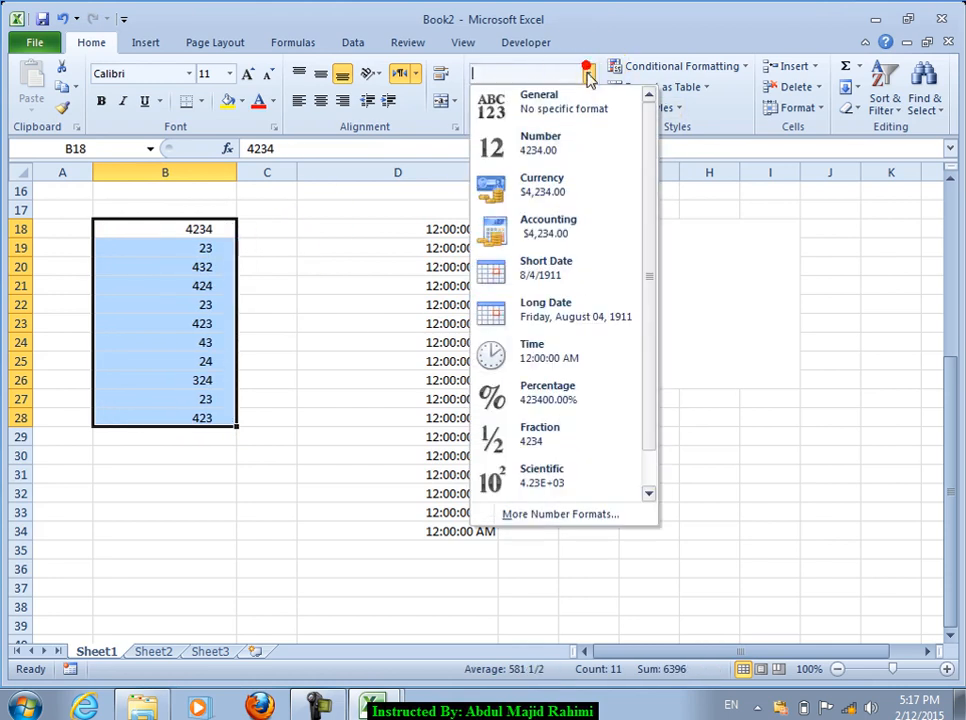
left_click(530, 486)
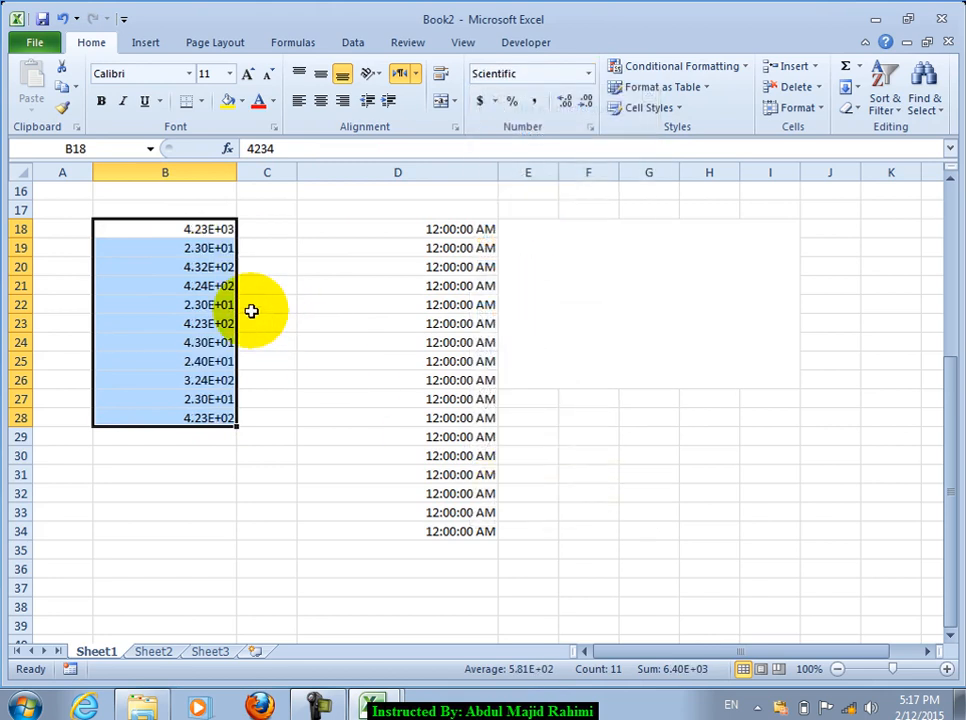
Step: Switch the amounts to General, then to Number with two decimals
left_click(588, 74)
left_click(528, 100)
left_click(588, 74)
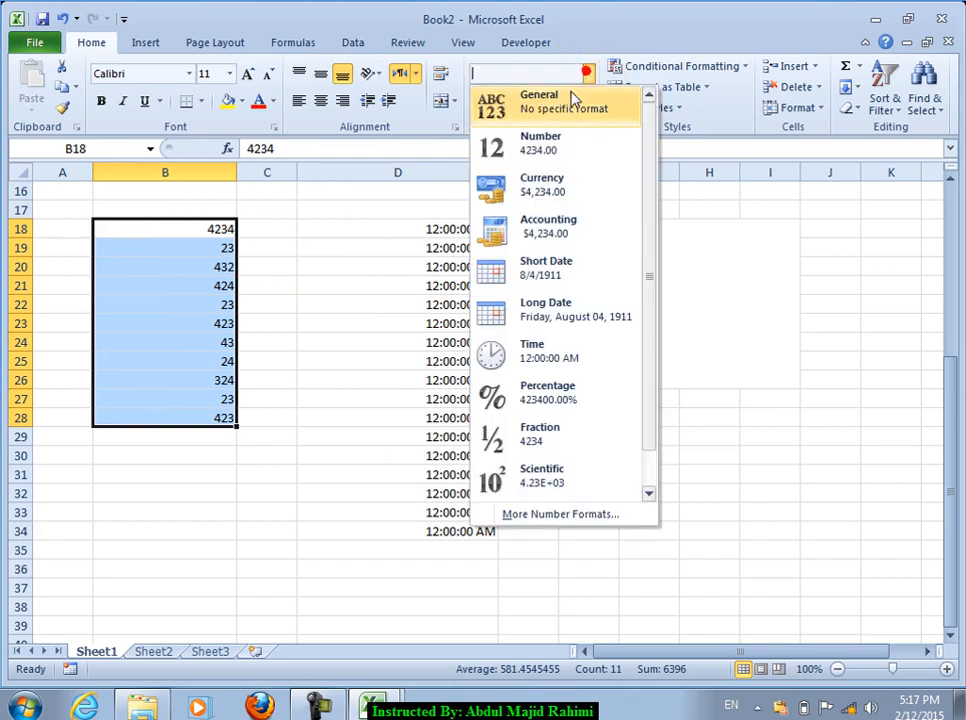
left_click(528, 150)
left_click(591, 74)
Step: Cycle B18:B28 through $, £, ¥ and fr. accounting formats, ending back on dollars
left_click(592, 74)
left_click(494, 101)
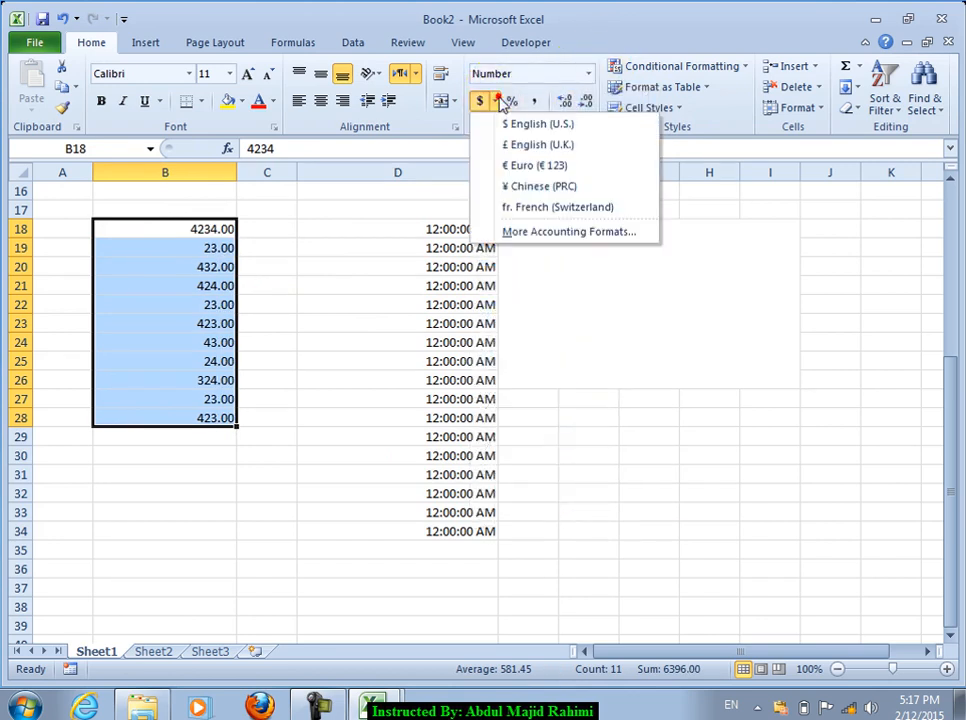
left_click(512, 126)
left_click(494, 103)
left_click(511, 142)
left_click(494, 103)
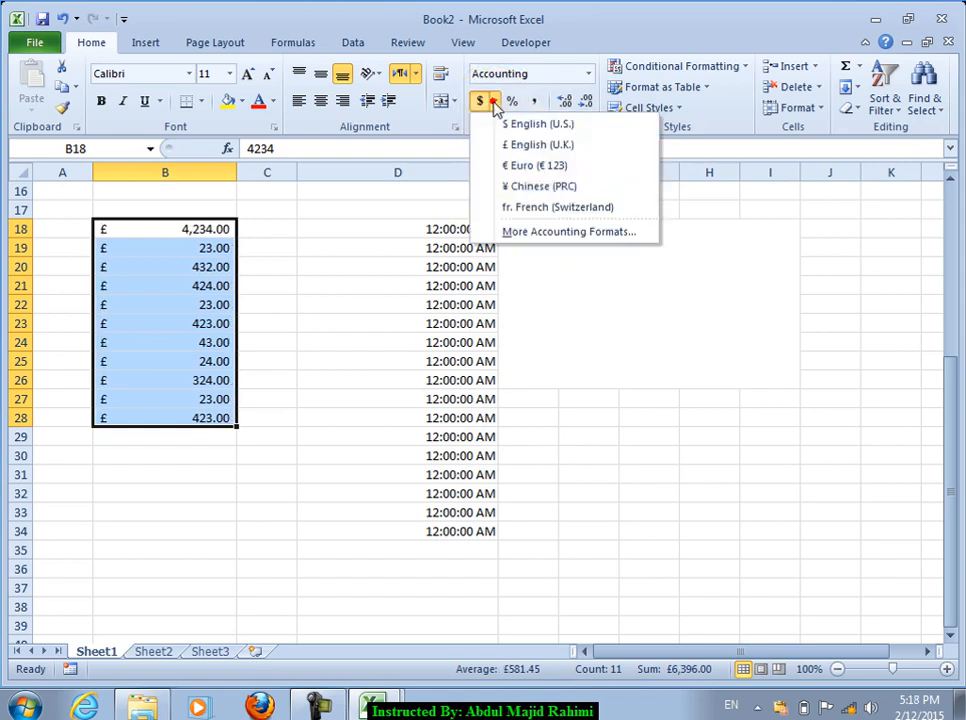
left_click(530, 189)
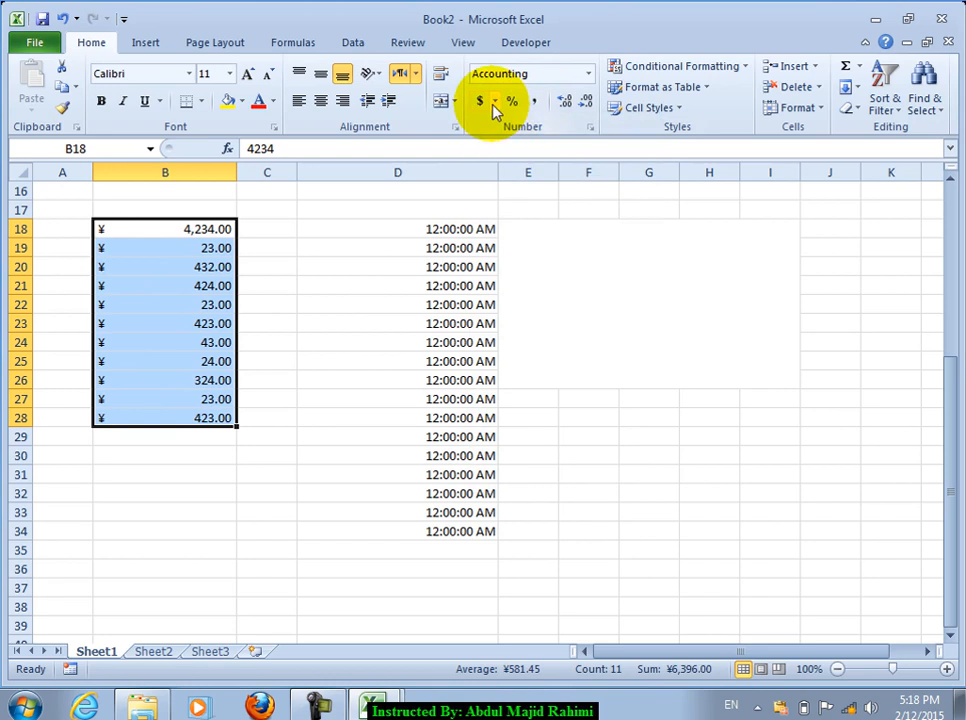
left_click(494, 103)
left_click(537, 205)
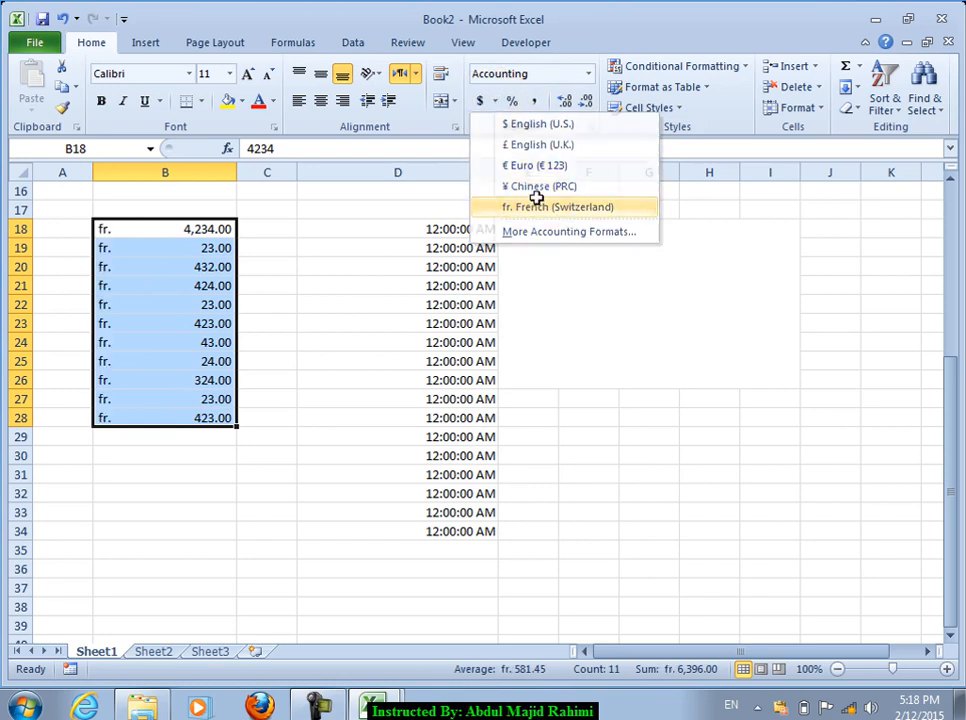
left_click(494, 103)
left_click(511, 124)
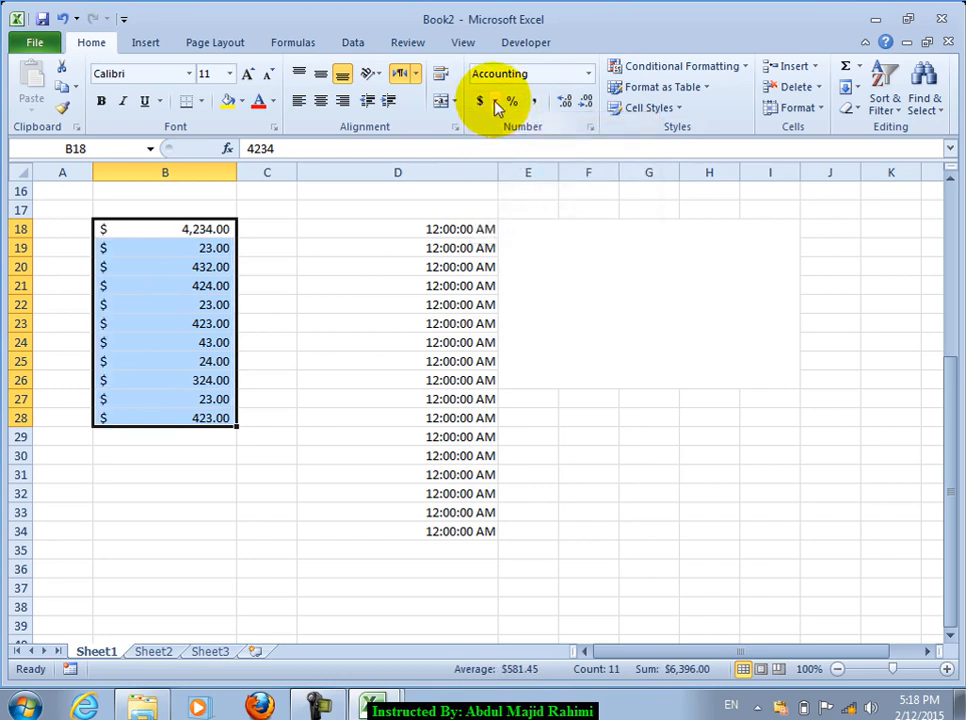
Step: Apply Percent Style, then Comma Style, and adjust the amounts to five decimal places
left_click(496, 105)
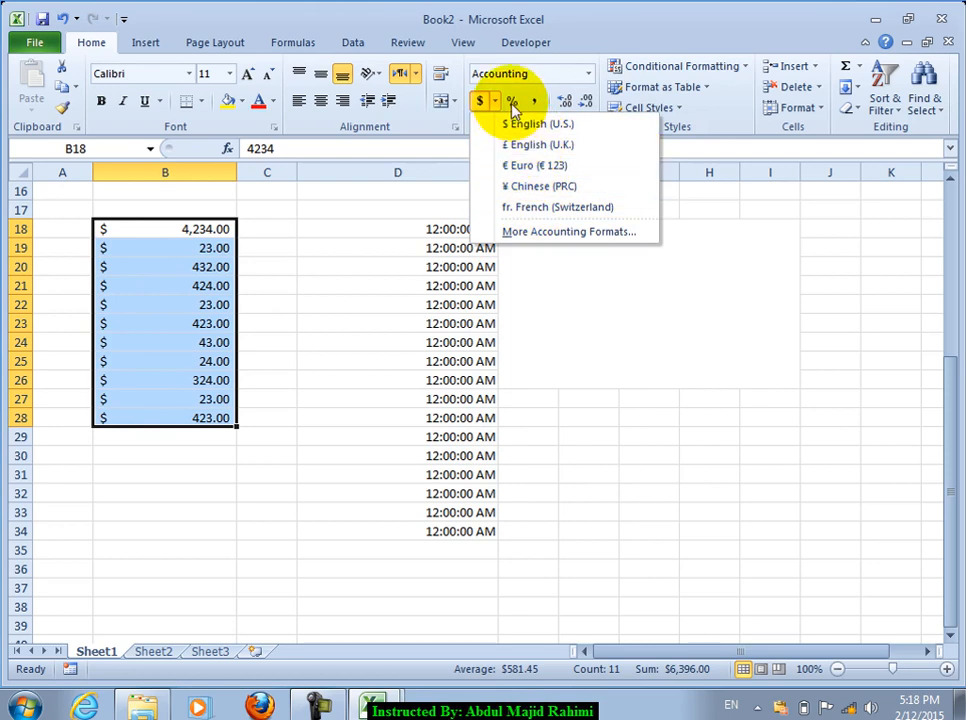
left_click(512, 104)
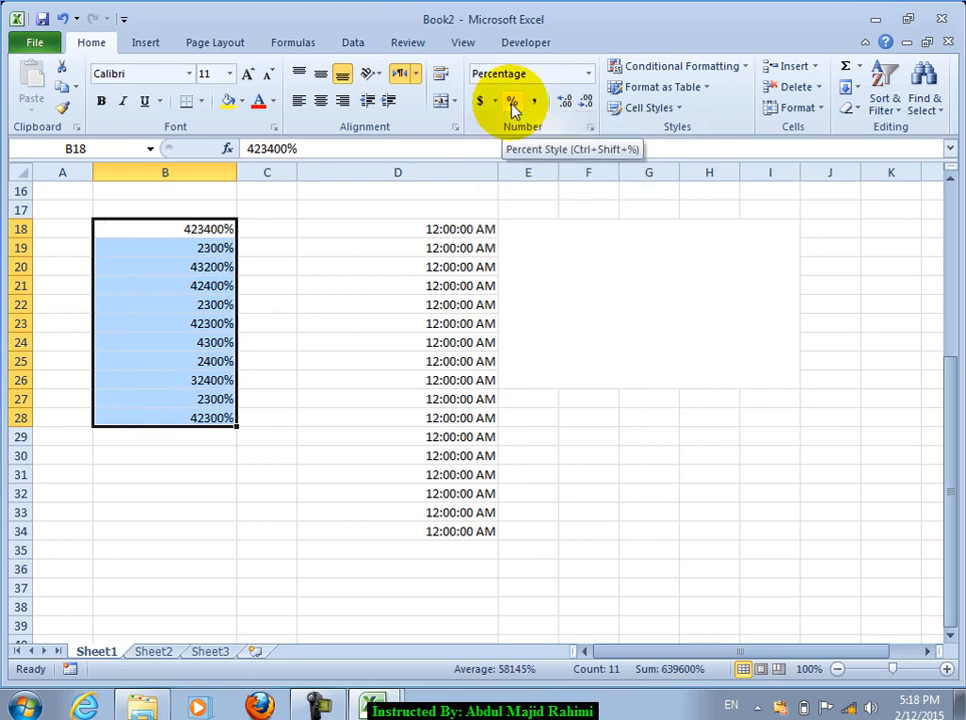
left_click(537, 104)
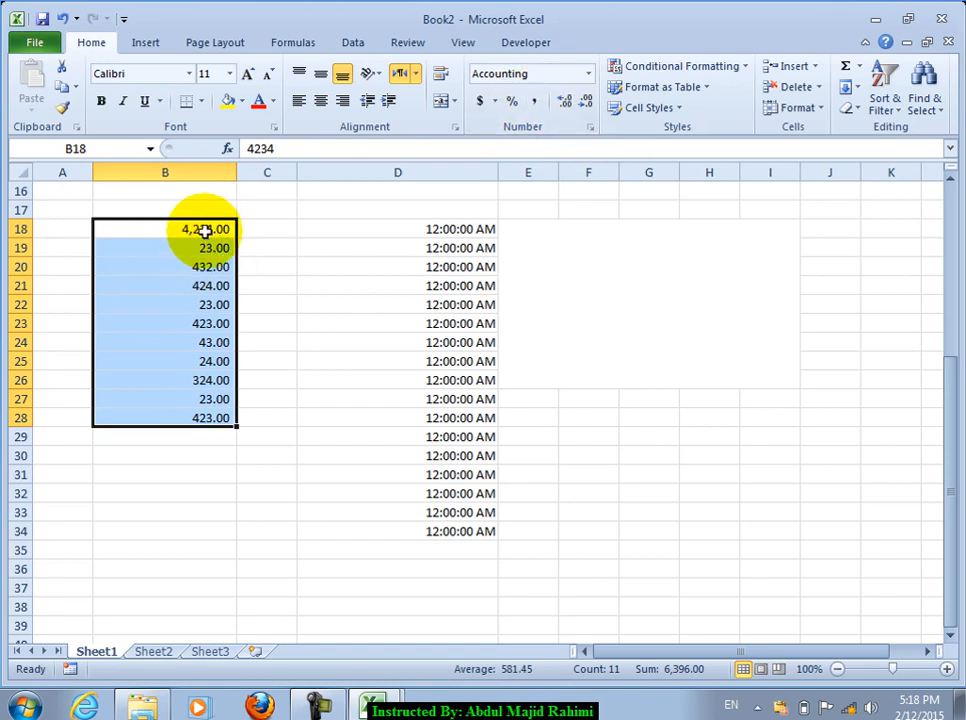
left_click(564, 103)
left_click(564, 103)
left_click(564, 103)
left_click(564, 103)
left_click(564, 103)
left_click(564, 103)
left_click(564, 103)
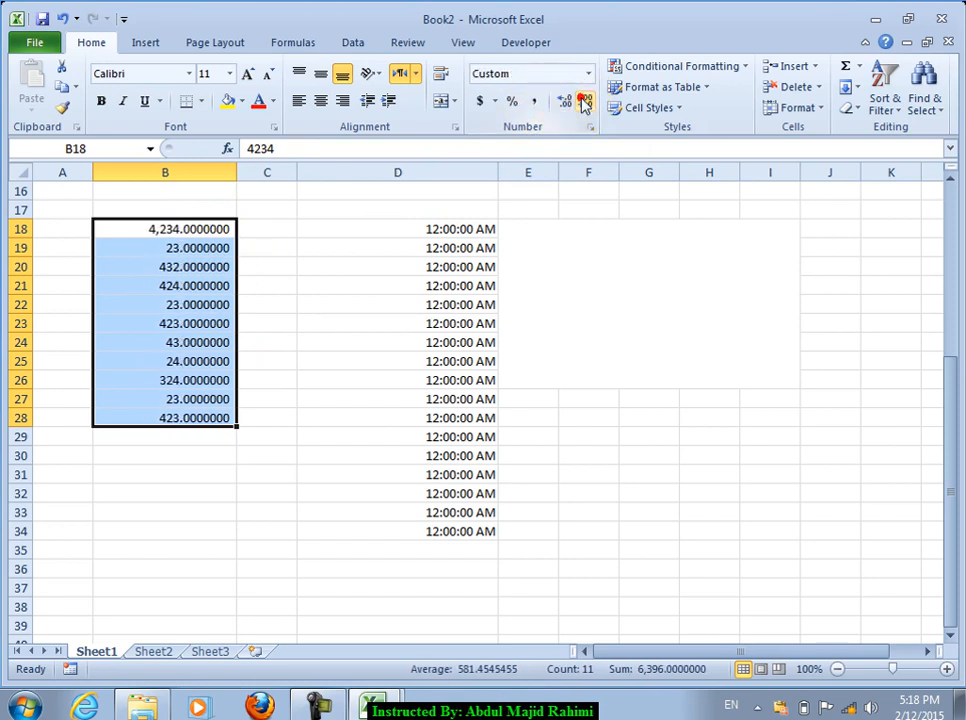
left_click(561, 103)
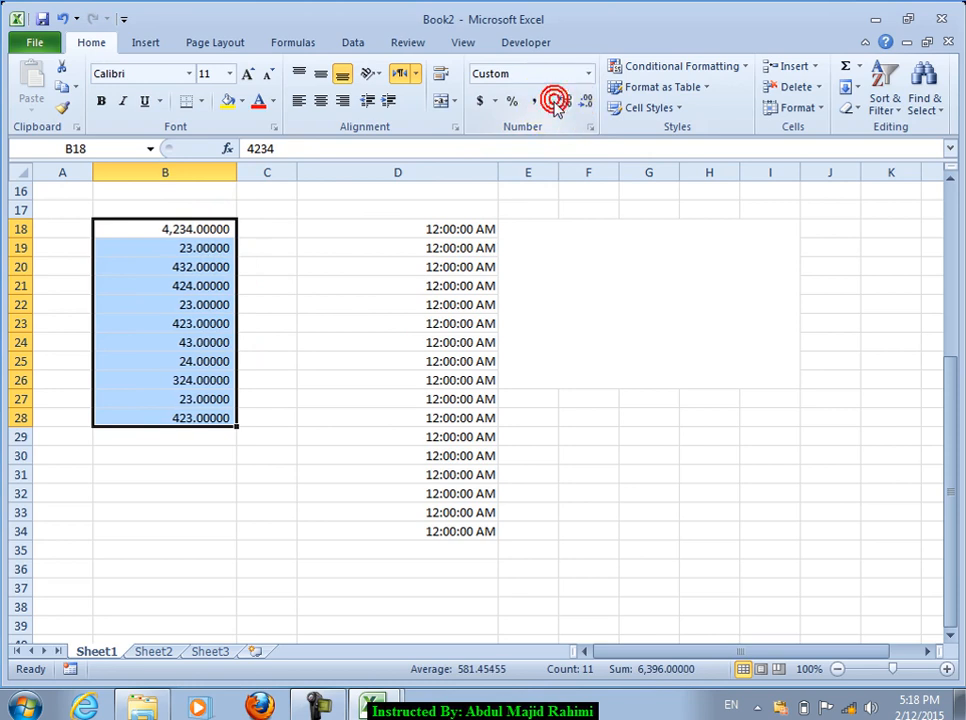
Step: Browse the Format Cells number categories and settle on Currency with a negative-number style
left_click(591, 128)
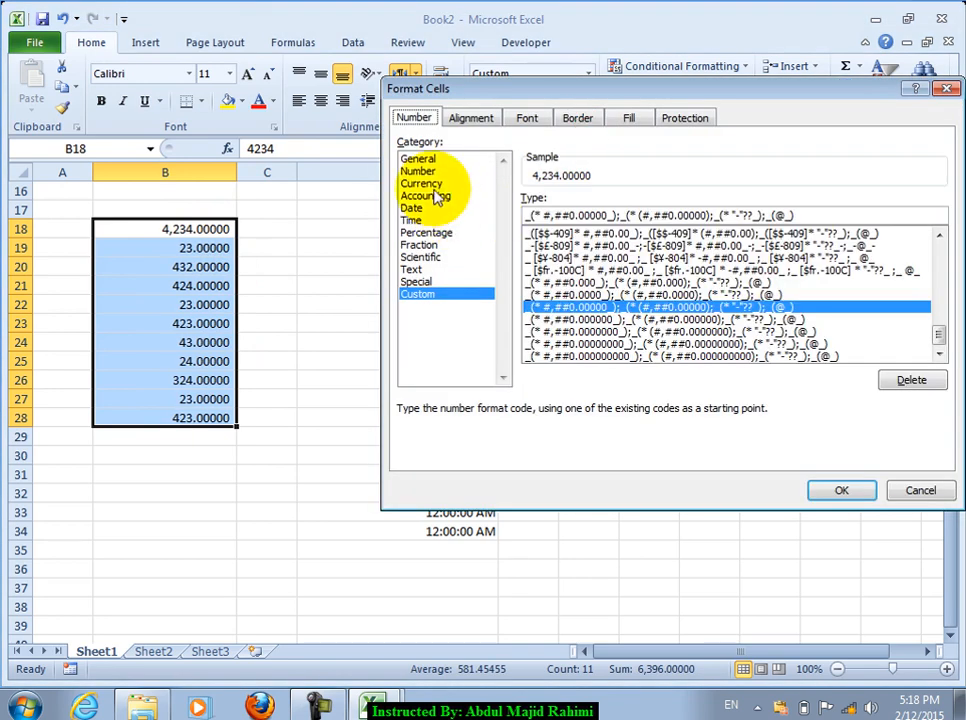
left_click(429, 184)
left_click(430, 160)
left_click(430, 183)
left_click(434, 196)
left_click(438, 208)
left_click(442, 233)
left_click(429, 257)
left_click(429, 281)
left_click(429, 234)
left_click(416, 197)
left_click(421, 184)
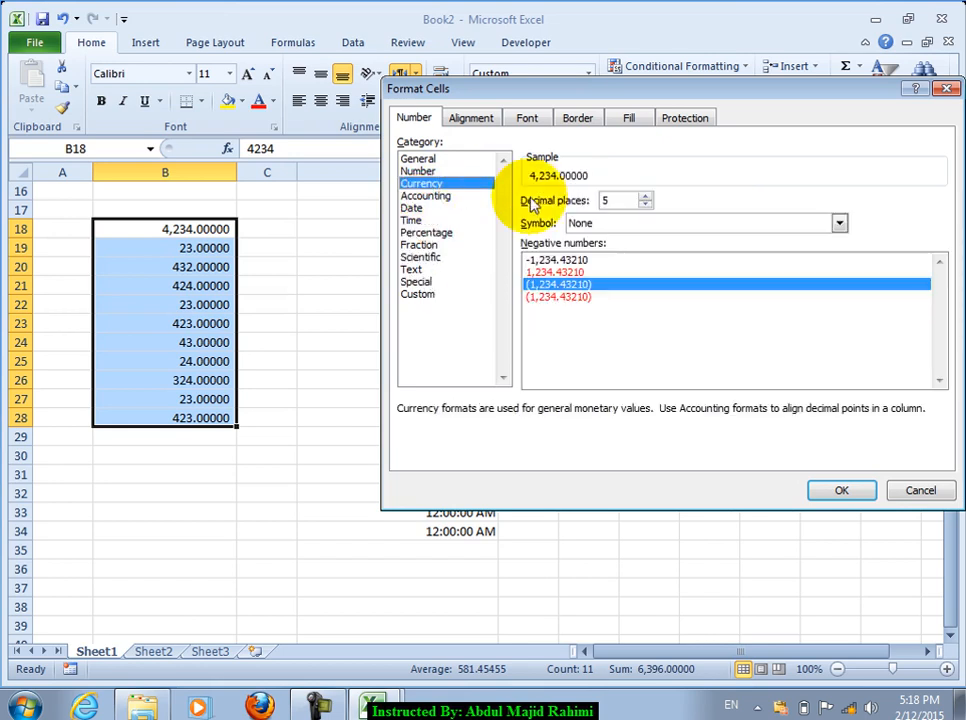
left_click(562, 297)
left_click(558, 272)
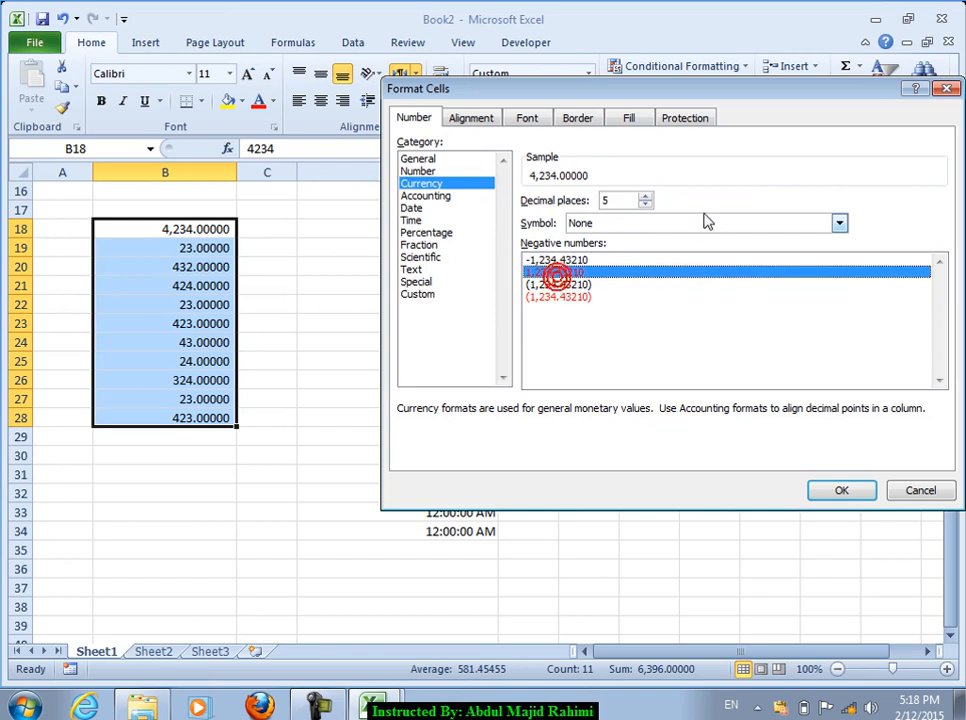
Step: Set the currency symbol to $ with 4 decimal places and apply it to B18:B28
left_click(700, 223)
left_click(608, 253)
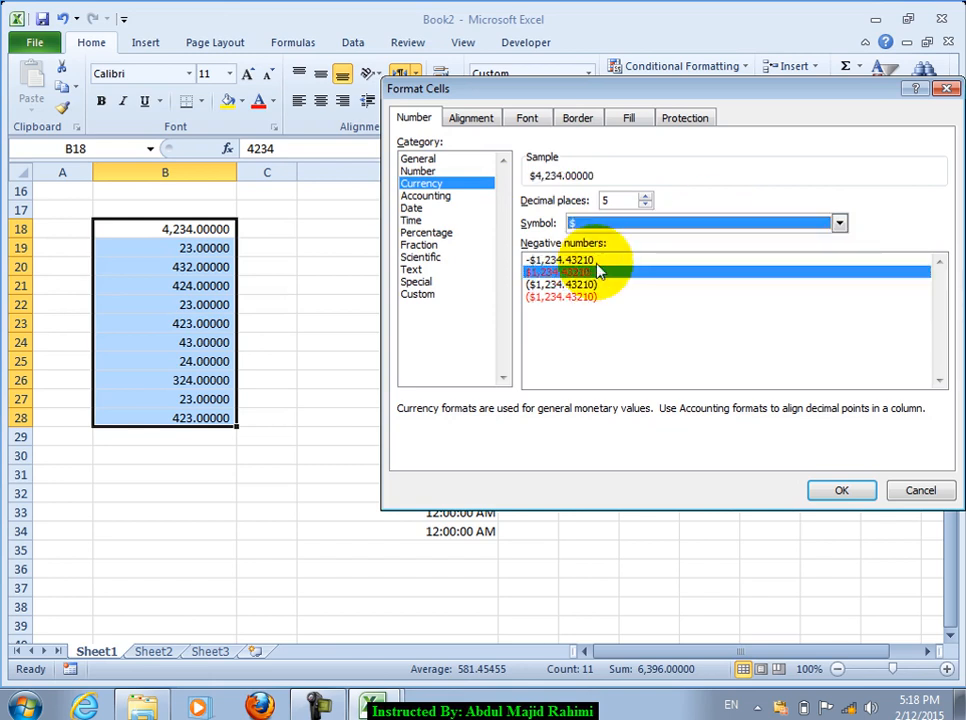
left_click(646, 199)
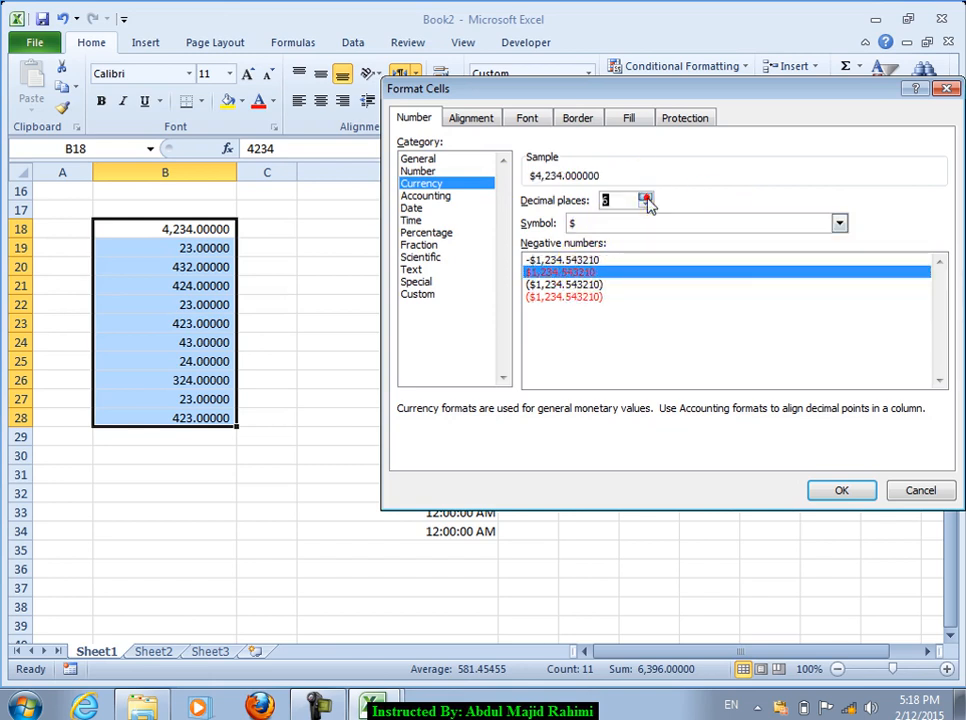
left_click(646, 206)
left_click(624, 200)
left_click(646, 206)
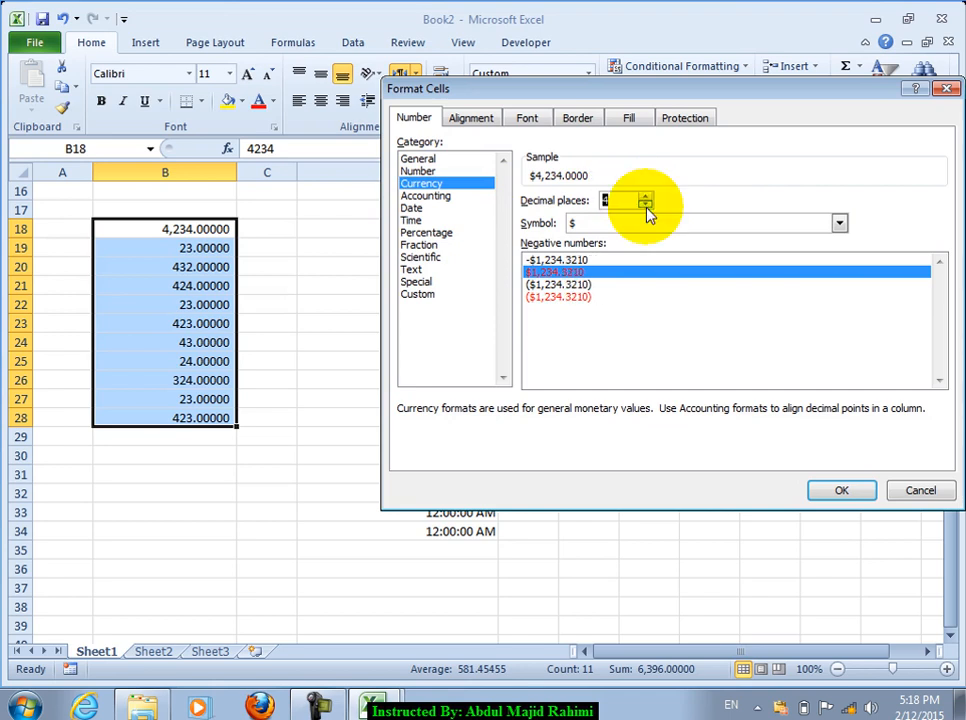
left_click(838, 491)
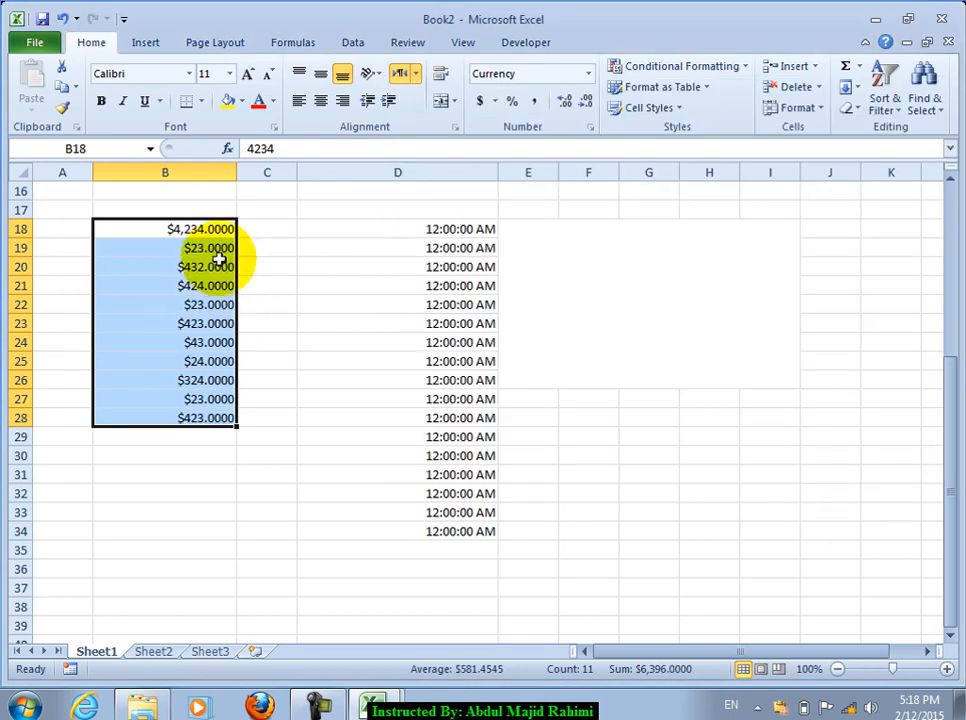
Step: Check the number format list and Format Cells settings again, closing without changes
left_click(587, 74)
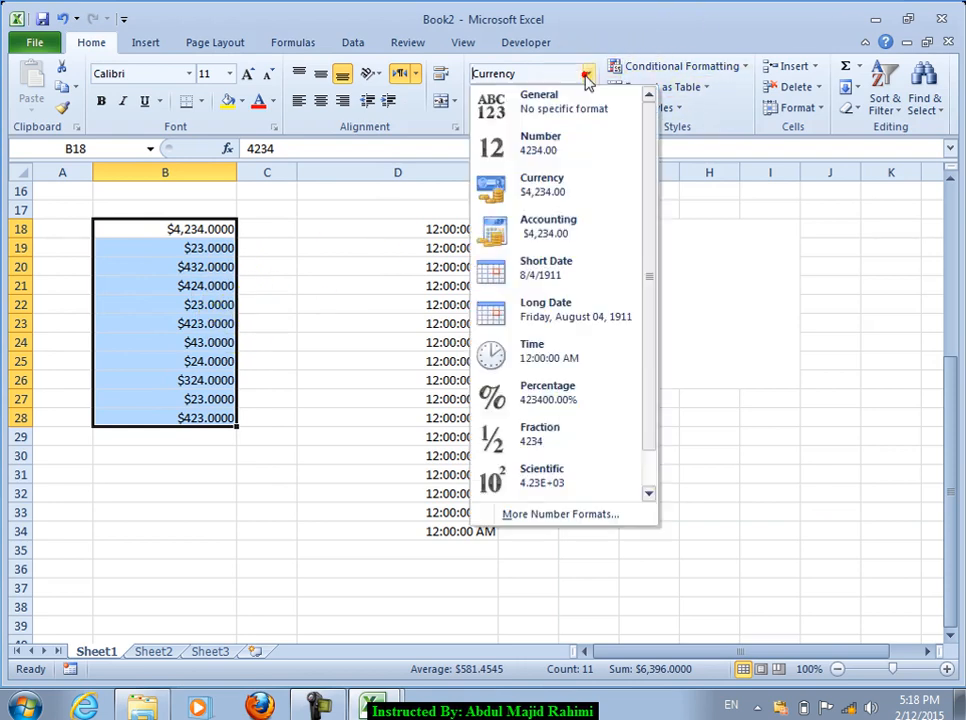
left_click(587, 74)
left_click(588, 128)
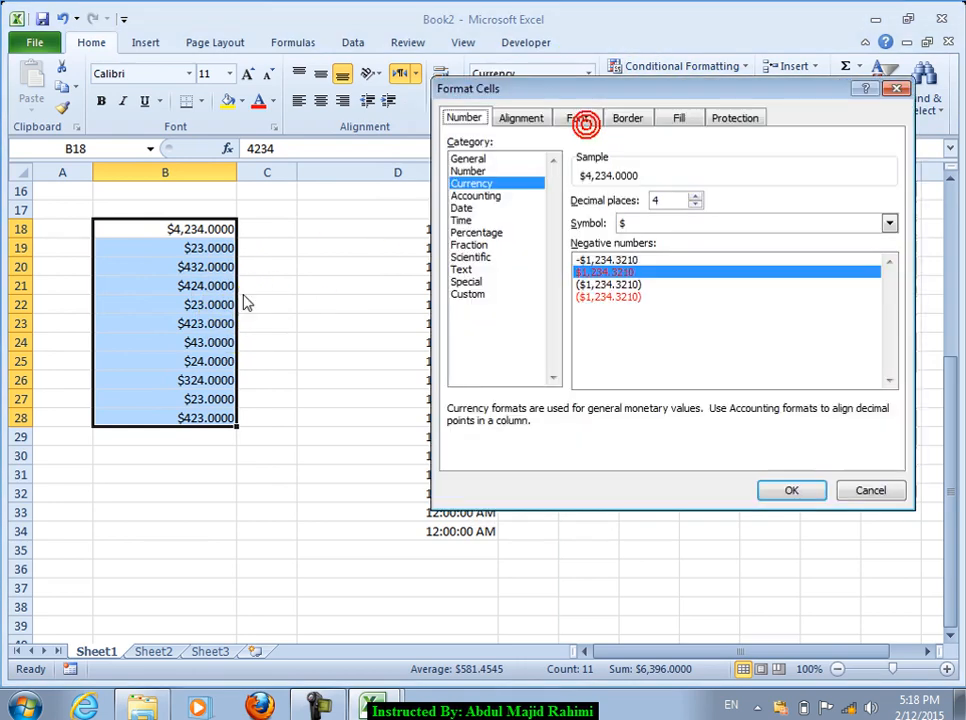
left_click(850, 491)
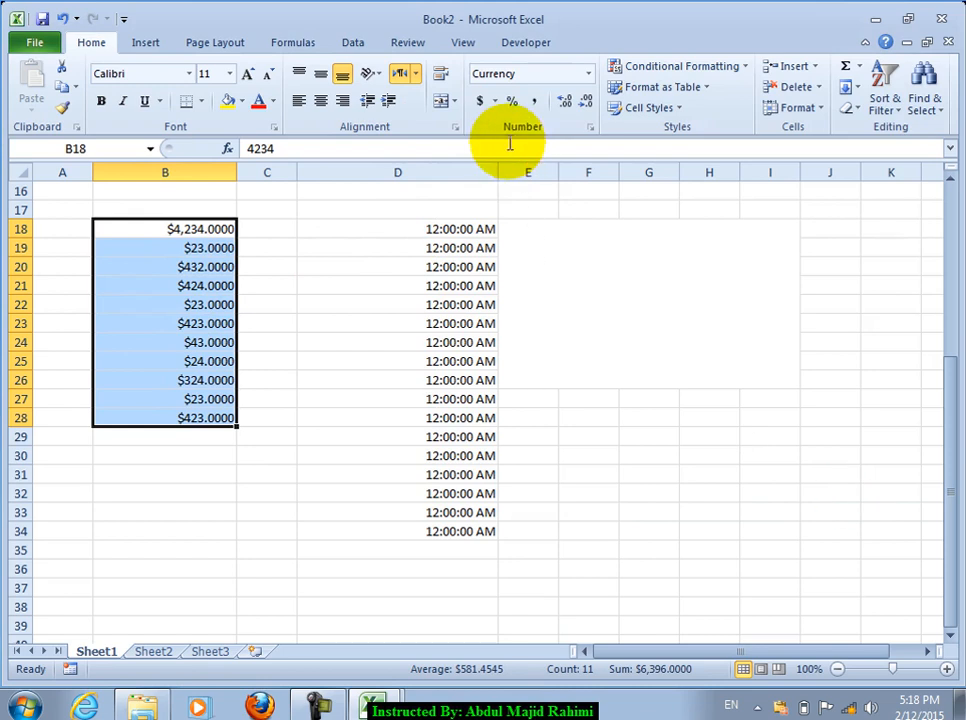
Step: Give B18:B28 the custom format #,##0", AF" so values read like 4,234, AF
left_click(495, 100)
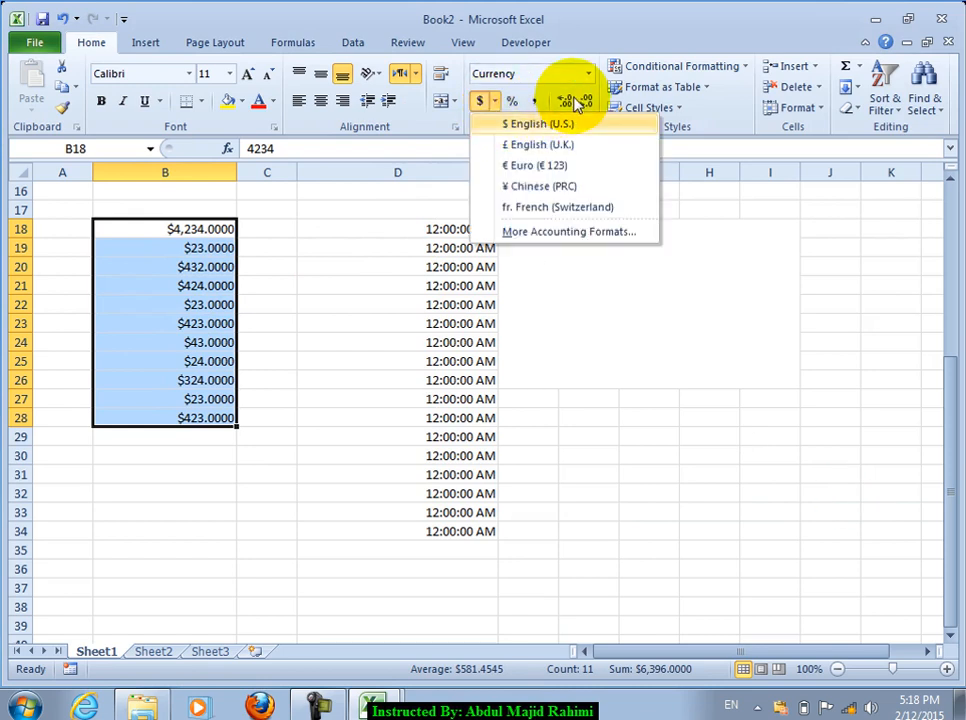
left_click(575, 232)
left_click(483, 297)
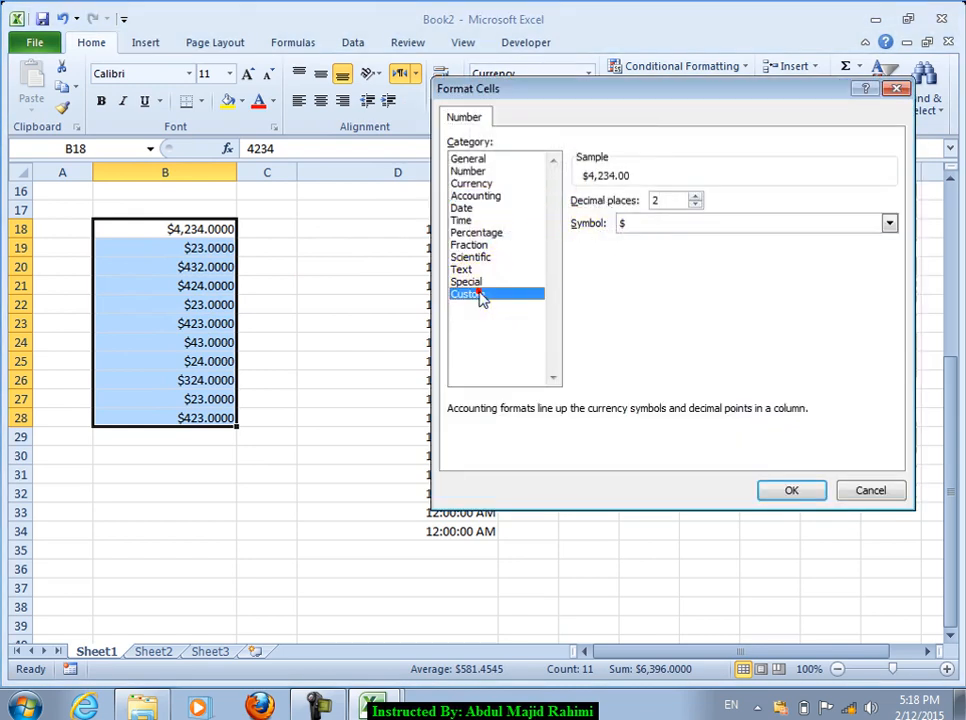
left_click(617, 284)
scroll(620, 290, "down", 5)
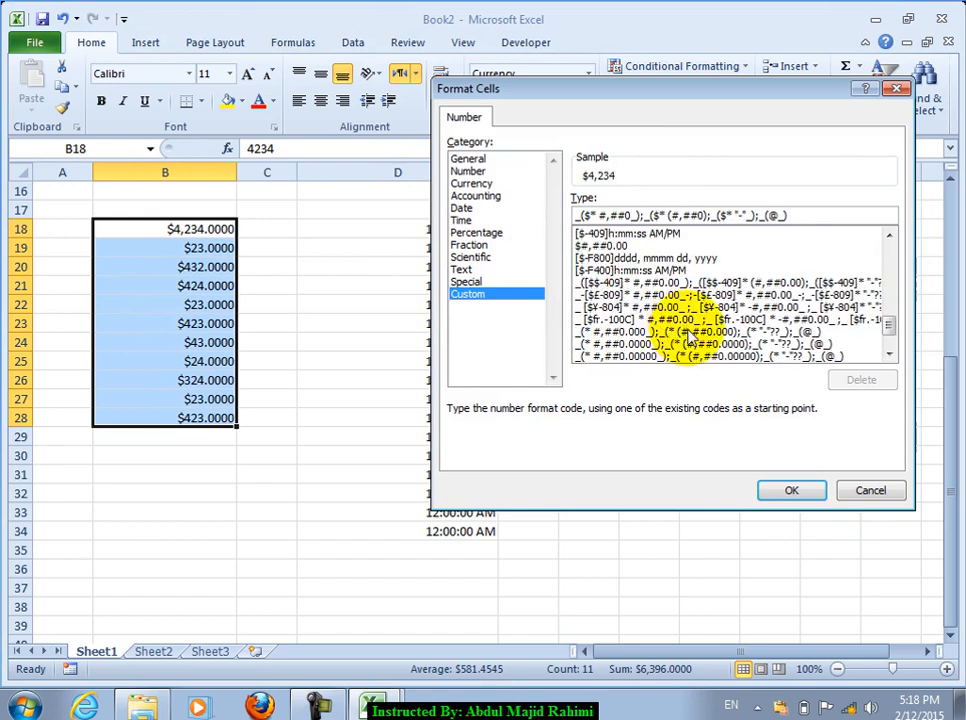
scroll(701, 343, "up", 10)
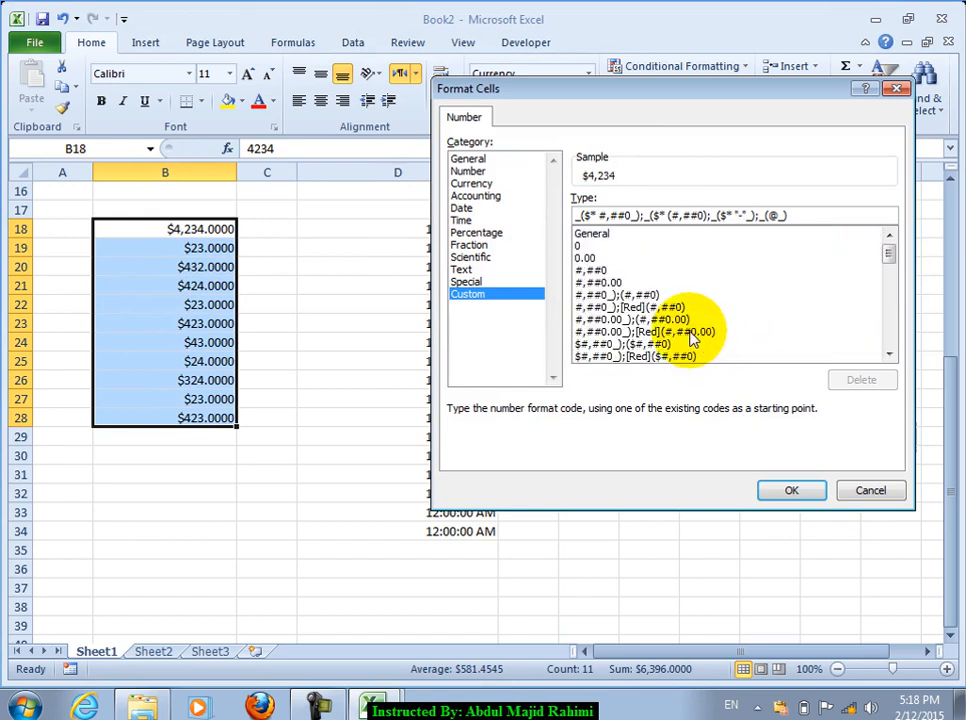
left_click(607, 271)
left_click(640, 216)
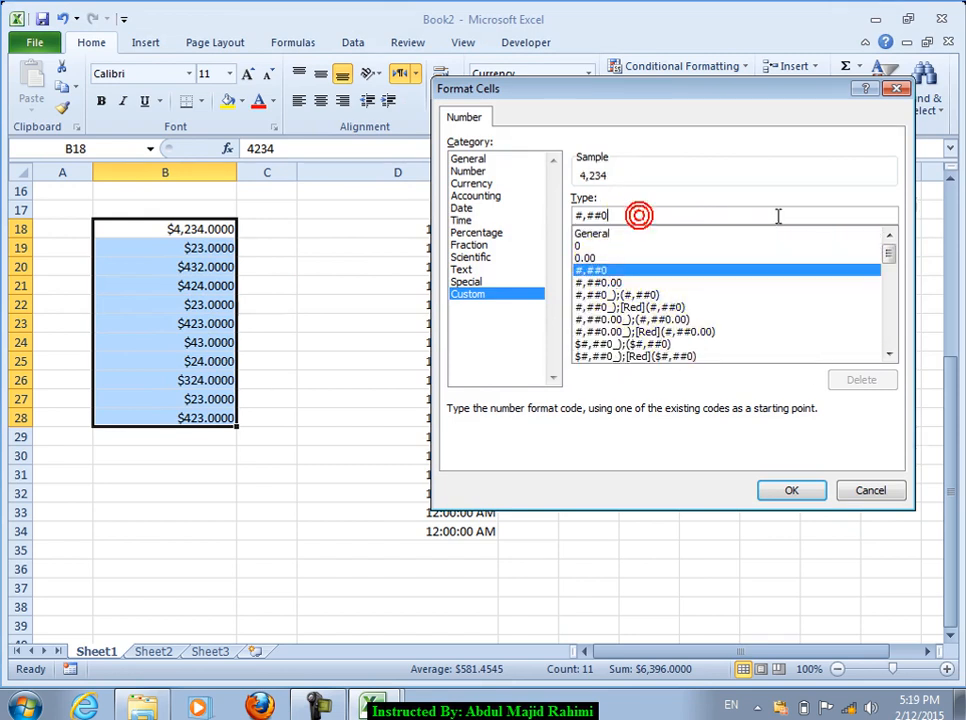
type(", AF\"")
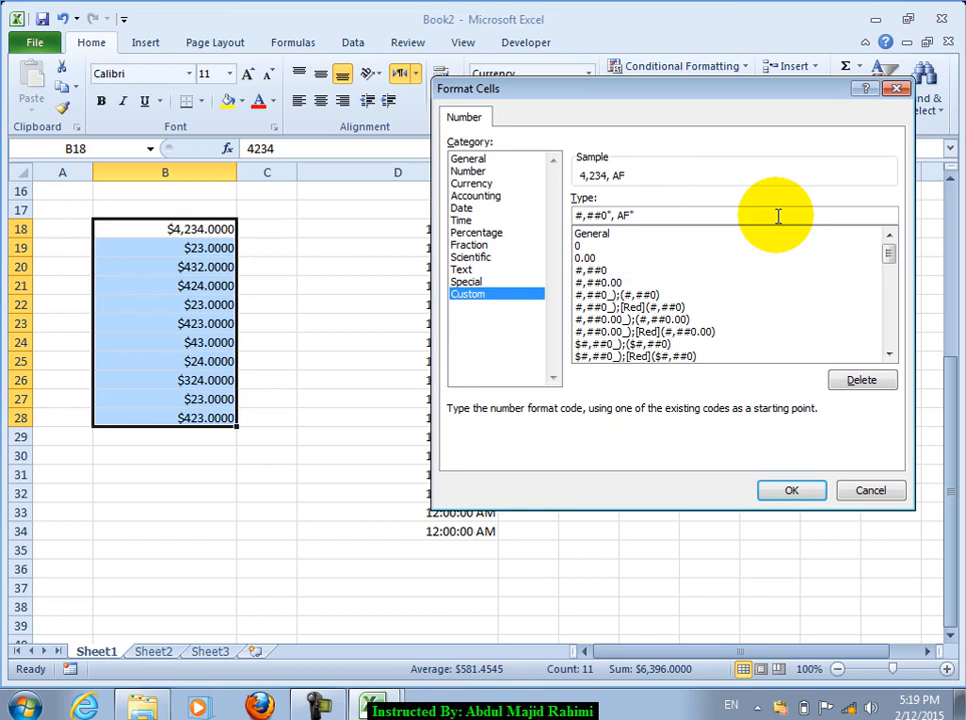
key("Return")
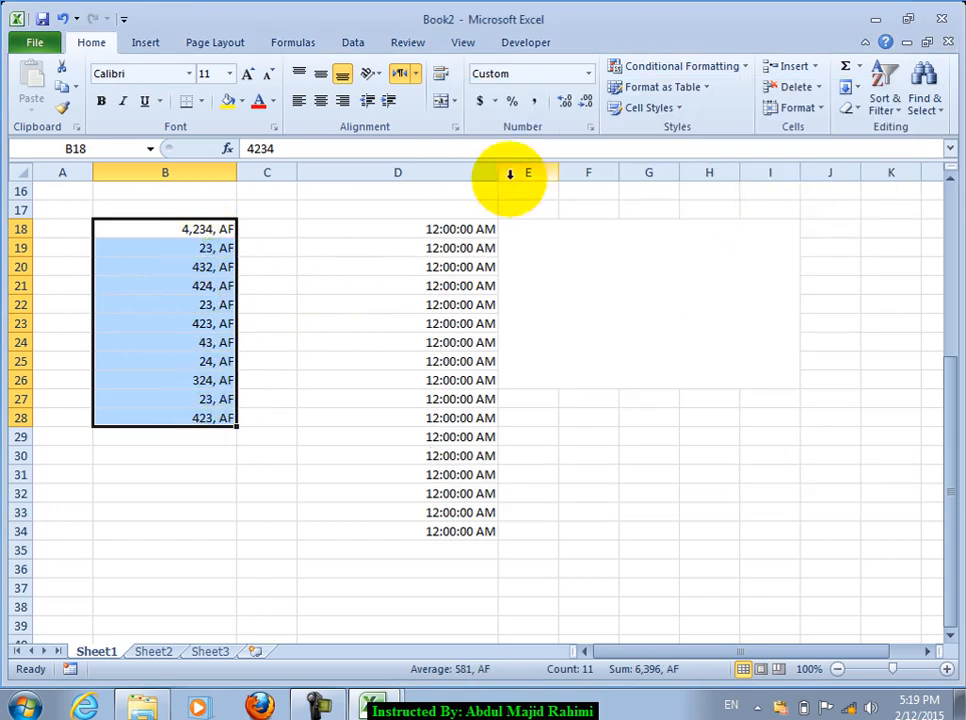
left_click(589, 127)
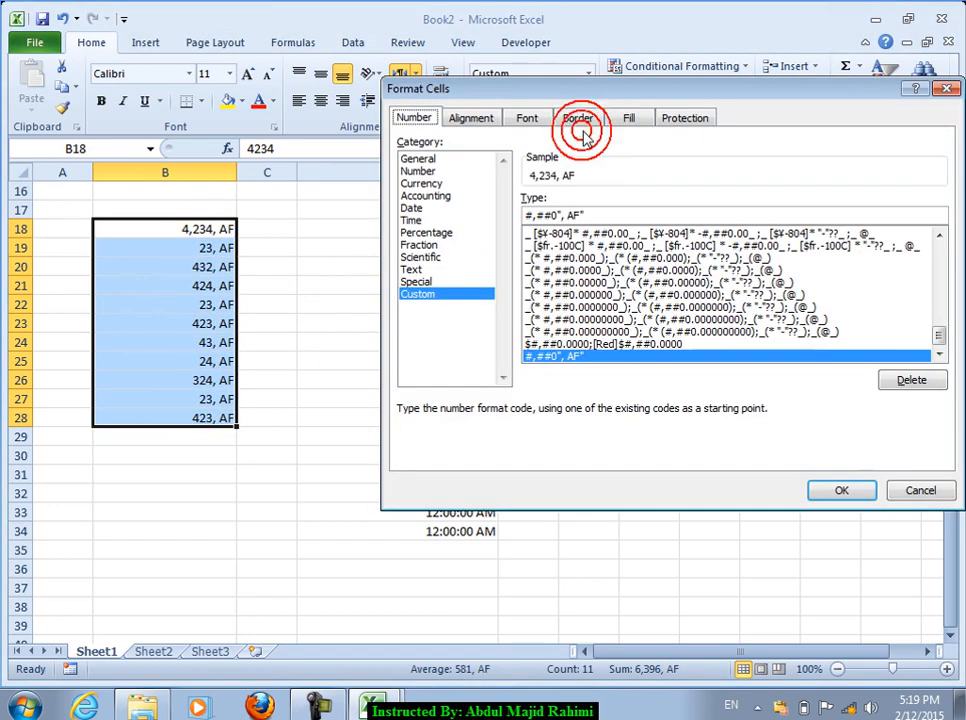
Step: Prefix the custom format code with [Red] so B18:B28 values display in red
left_click(610, 213)
type("[Red")
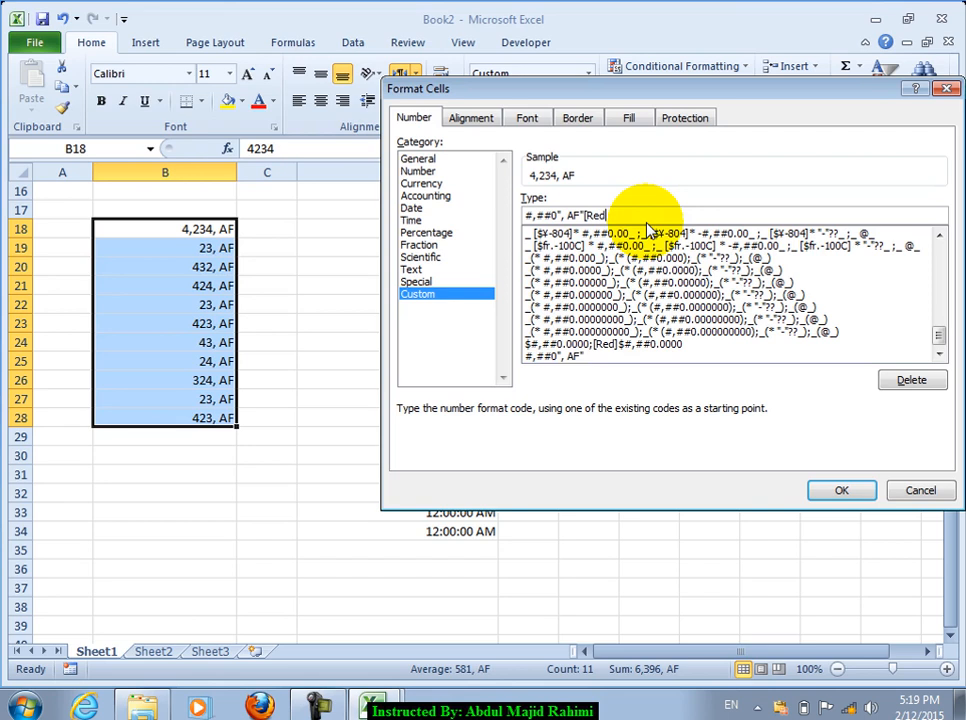
type("]")
key("Return")
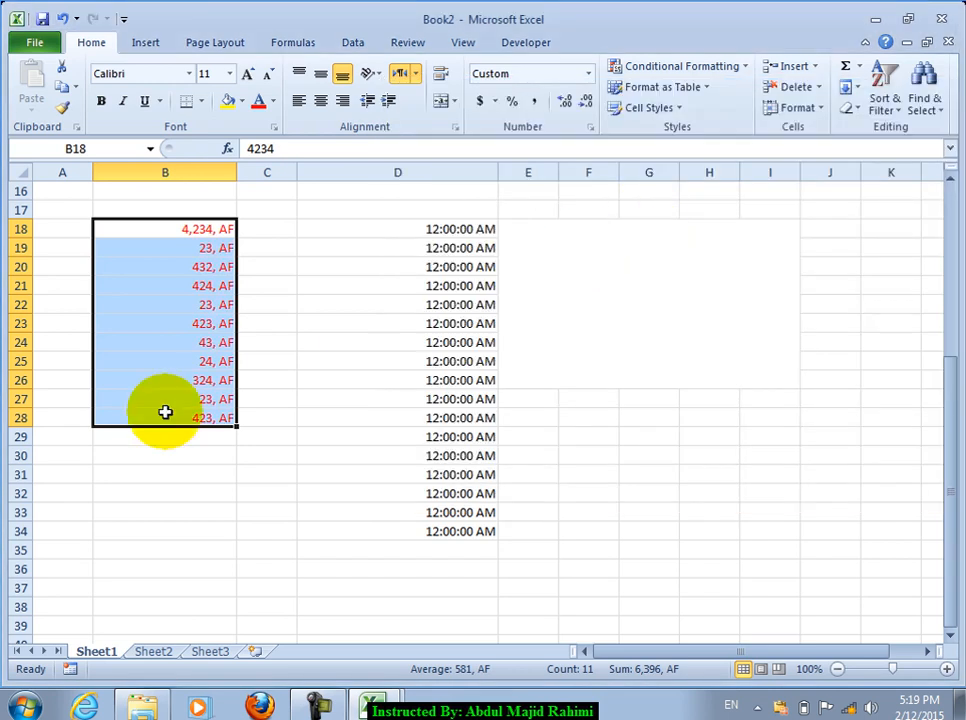
Step: Reselect B18:B28, review the number format options without changing them, then select B30
left_click(199, 263)
left_click_drag(187, 234, 191, 410)
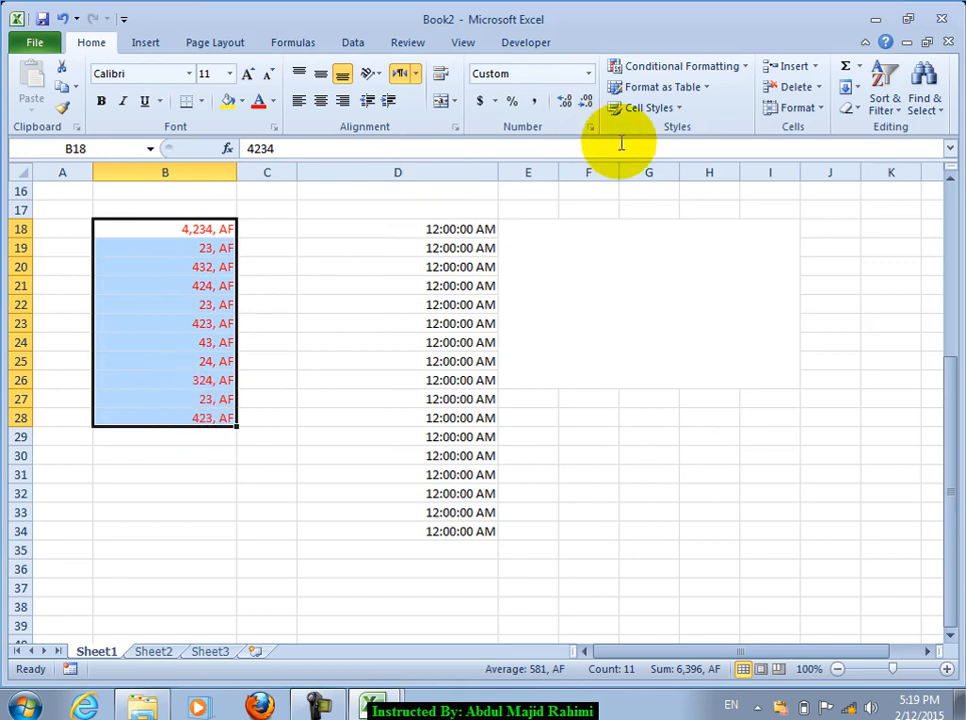
left_click(591, 127)
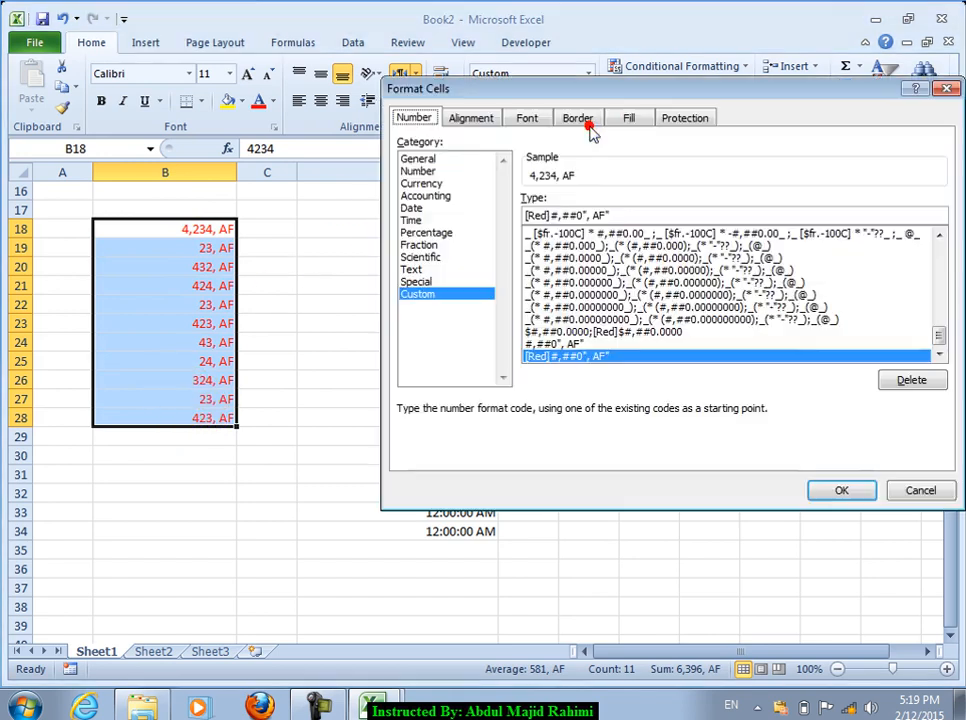
left_click(600, 331)
left_click(920, 490)
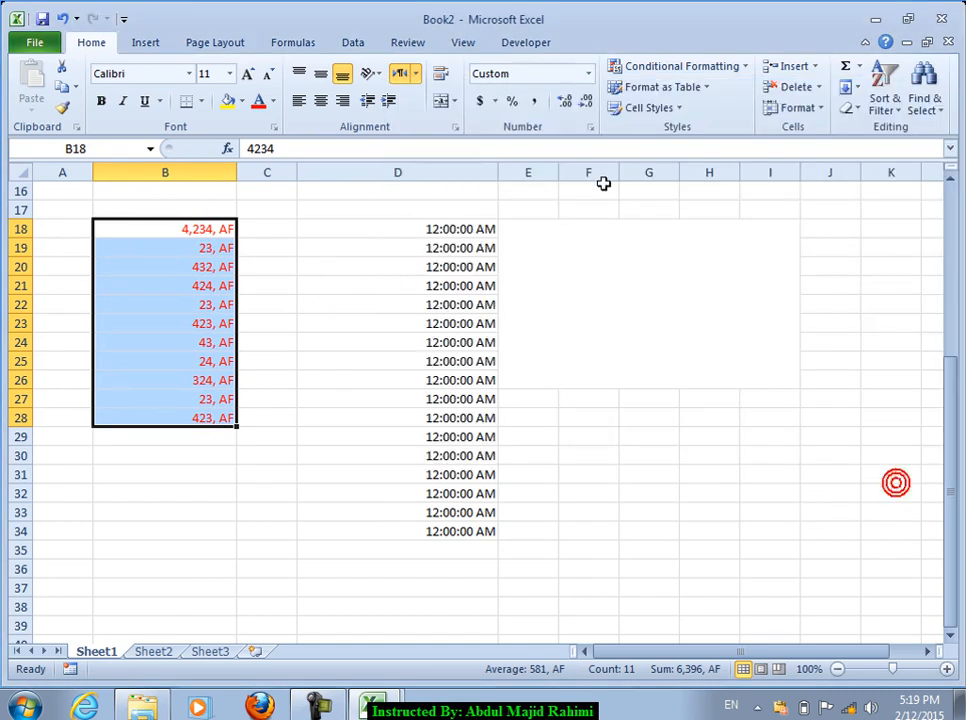
left_click(494, 102)
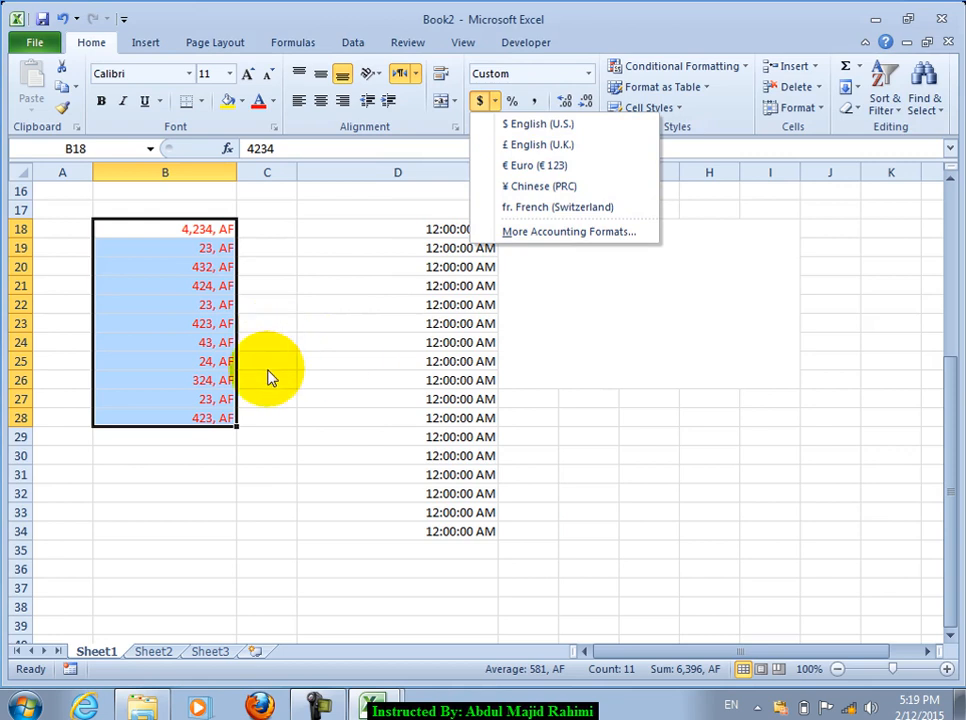
left_click(231, 481)
left_click(160, 455)
Step: Go to the Currency settings under Region and Language in Control Panel
left_click(10, 714)
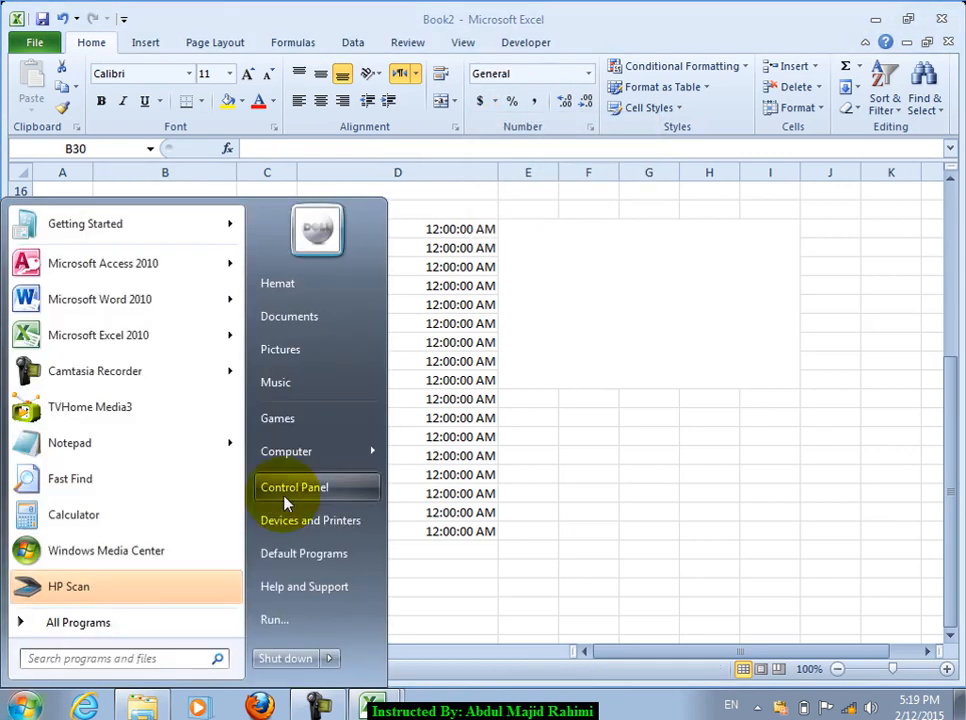
left_click(284, 495)
scroll(720, 460, "down", 1)
left_click(373, 503)
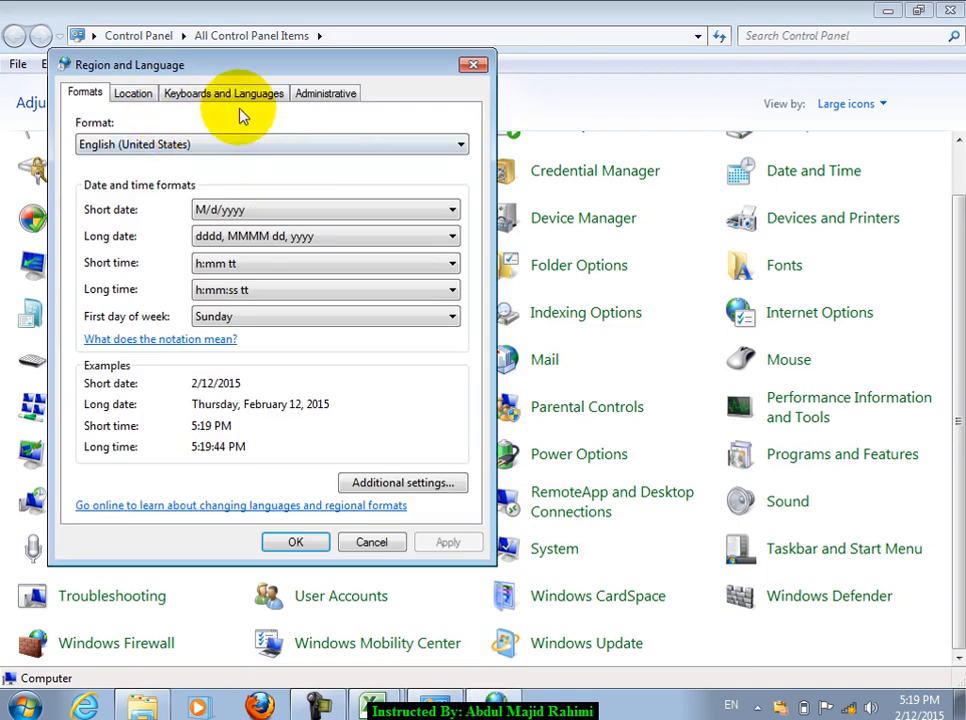
left_click(401, 484)
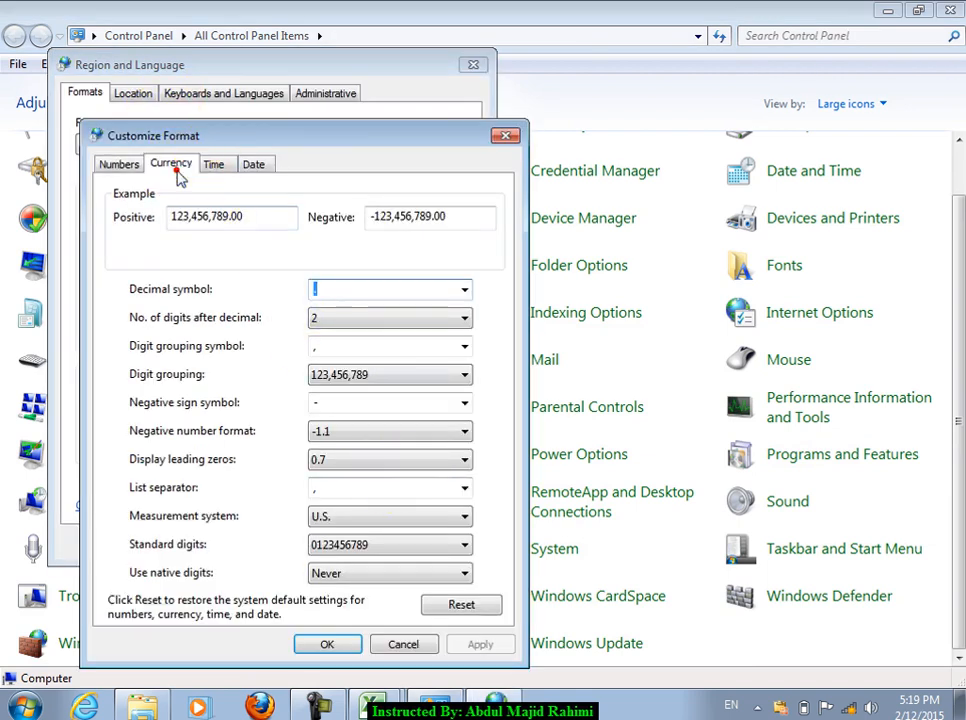
left_click(175, 165)
Step: Set the currency symbol to Af, confirm the dialogs, and reselect B18:B28 in Excel
left_click(343, 287)
type("a")
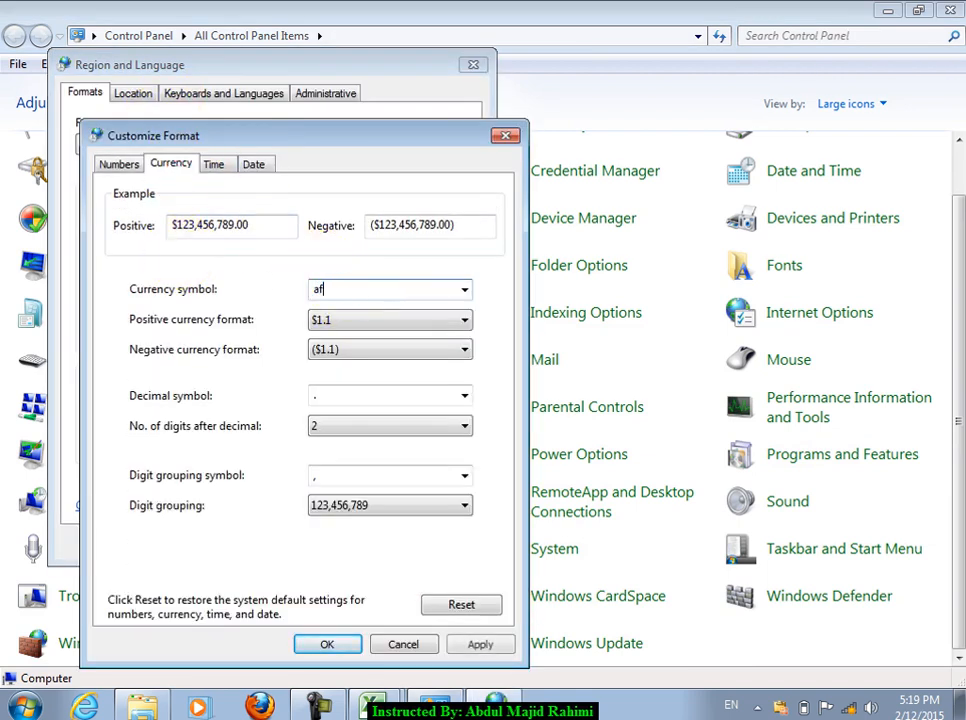
type("f")
key("BackSpace")
key("BackSpace")
type("Af")
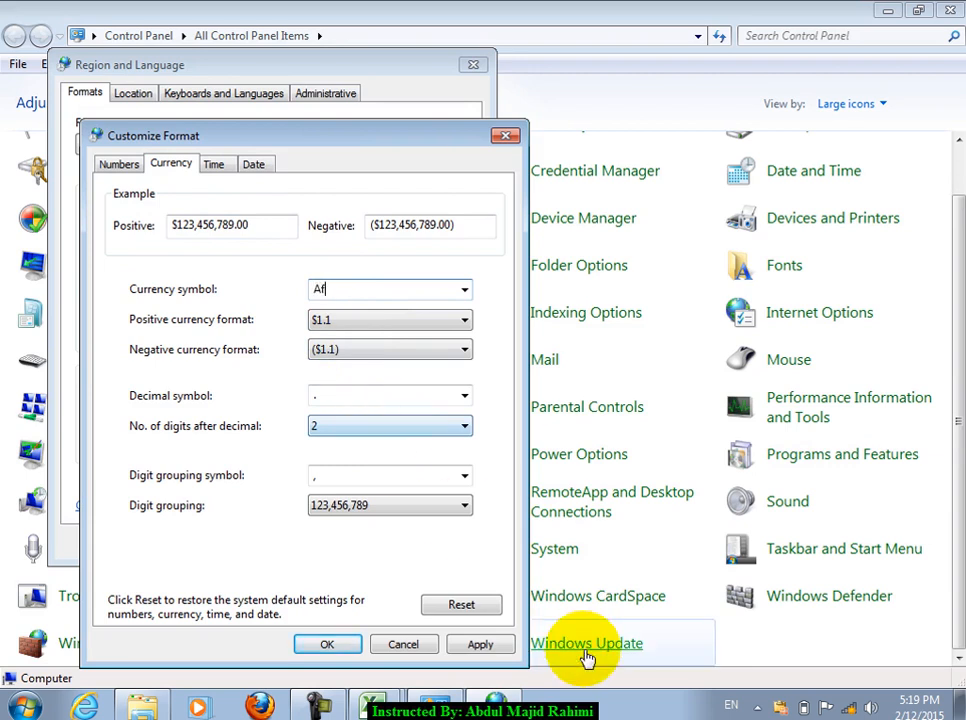
left_click(481, 645)
left_click(327, 644)
left_click(287, 543)
left_click(948, 18)
left_click_drag(190, 230, 206, 412)
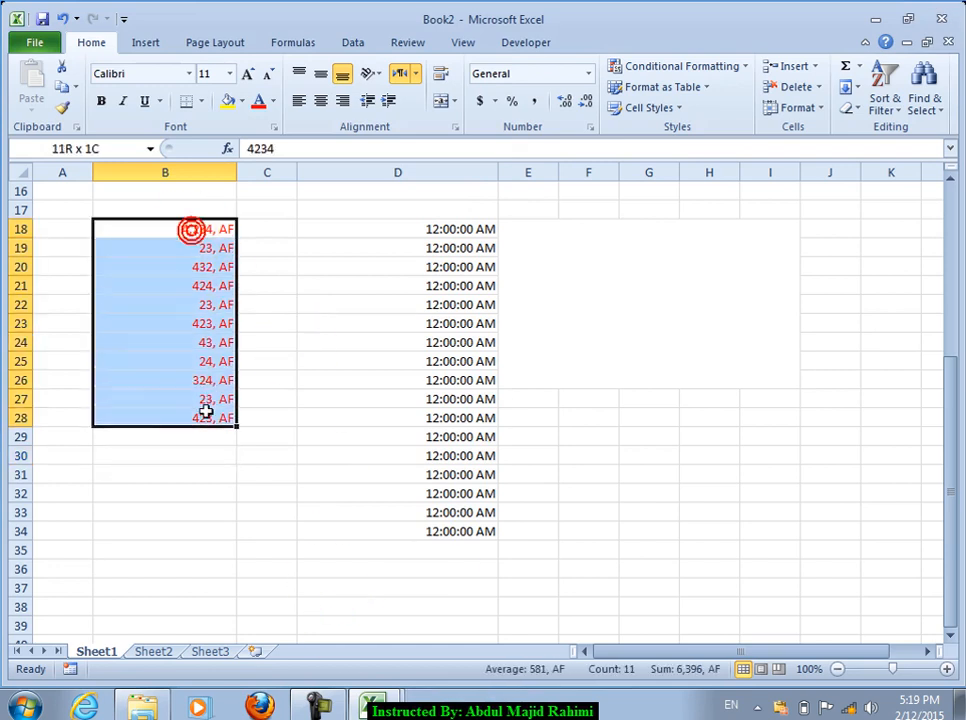
left_click(494, 101)
left_click(505, 124)
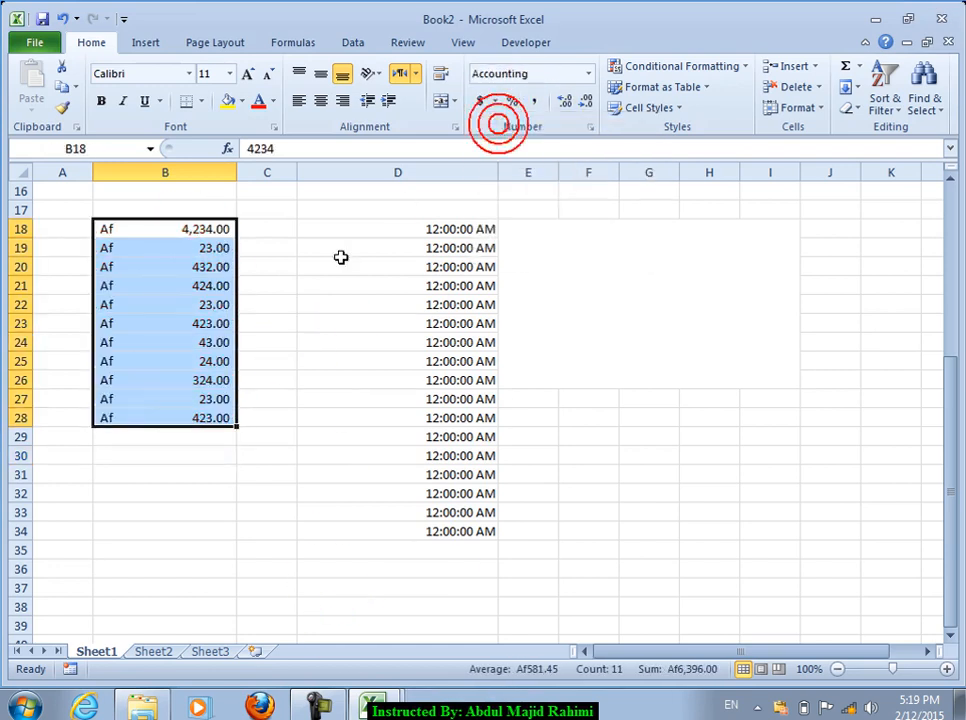
left_click(496, 102)
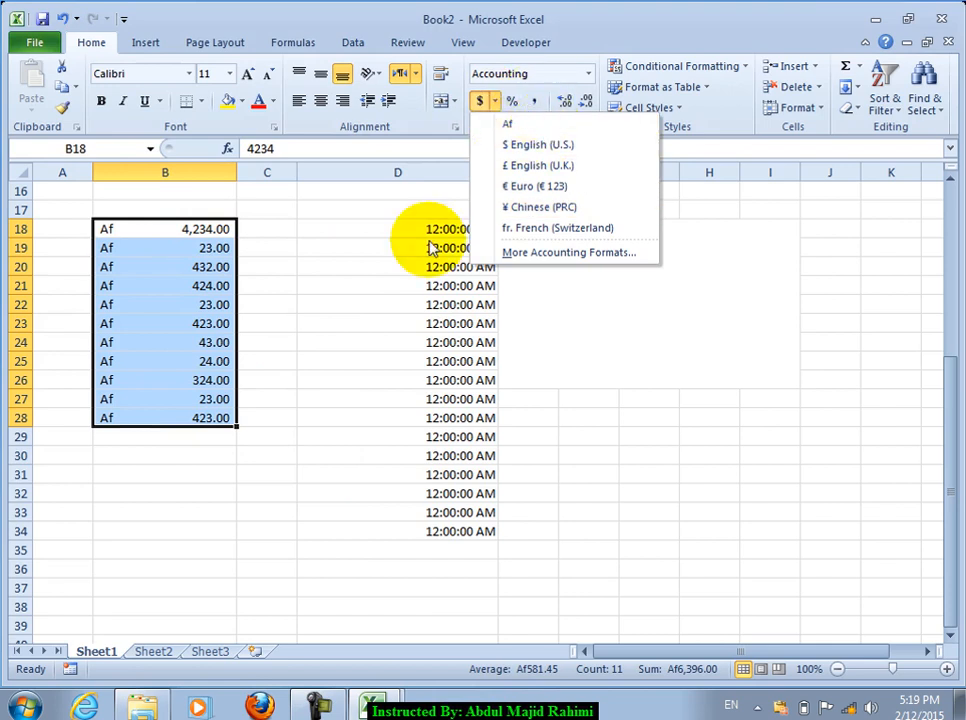
left_click(250, 287)
left_click_drag(142, 228, 185, 410)
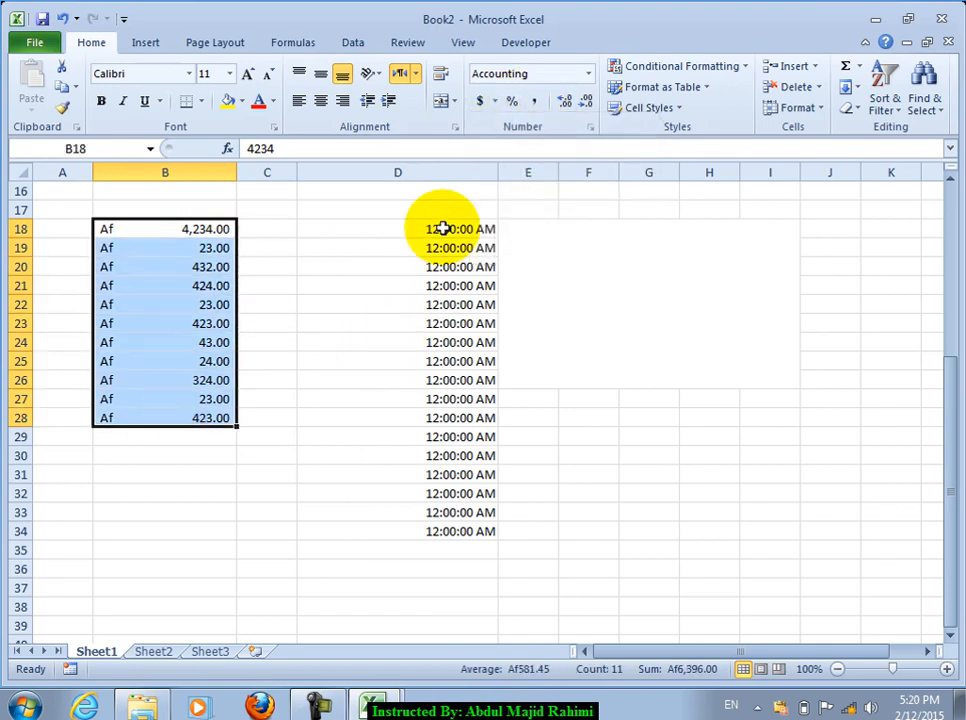
left_click(590, 127)
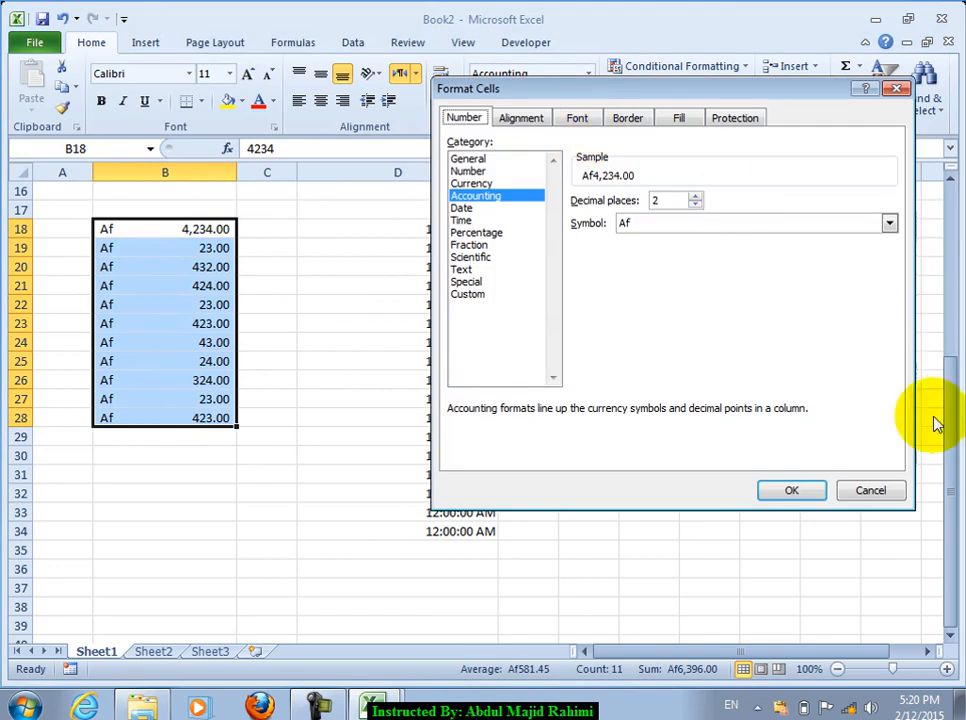
left_click(868, 490)
scroll(532, 452, "down", 4)
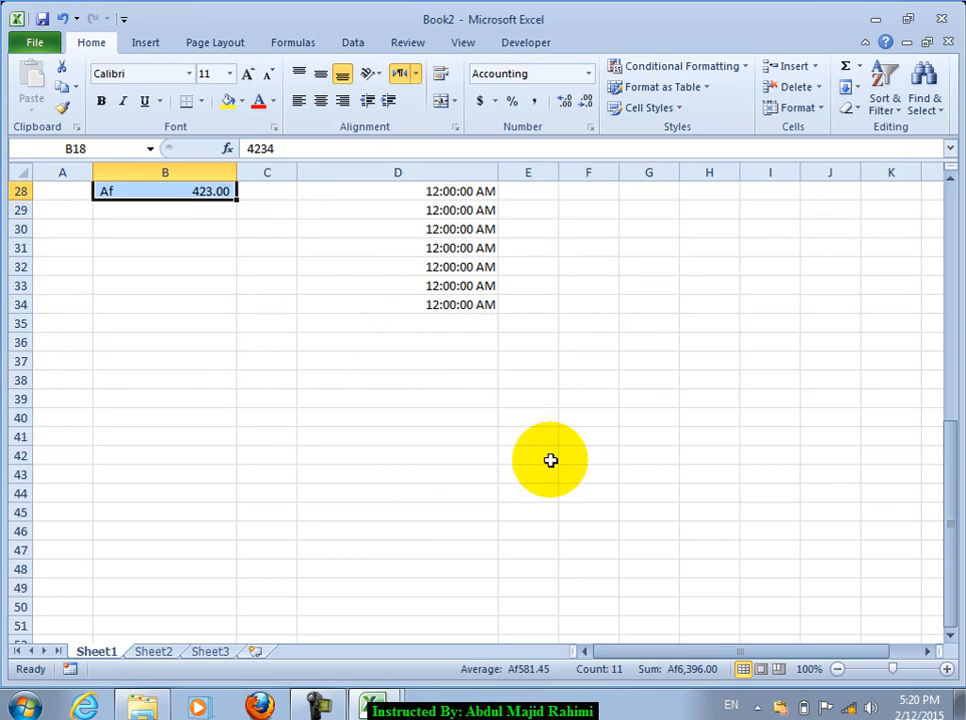
left_click(387, 378)
type("=now()")
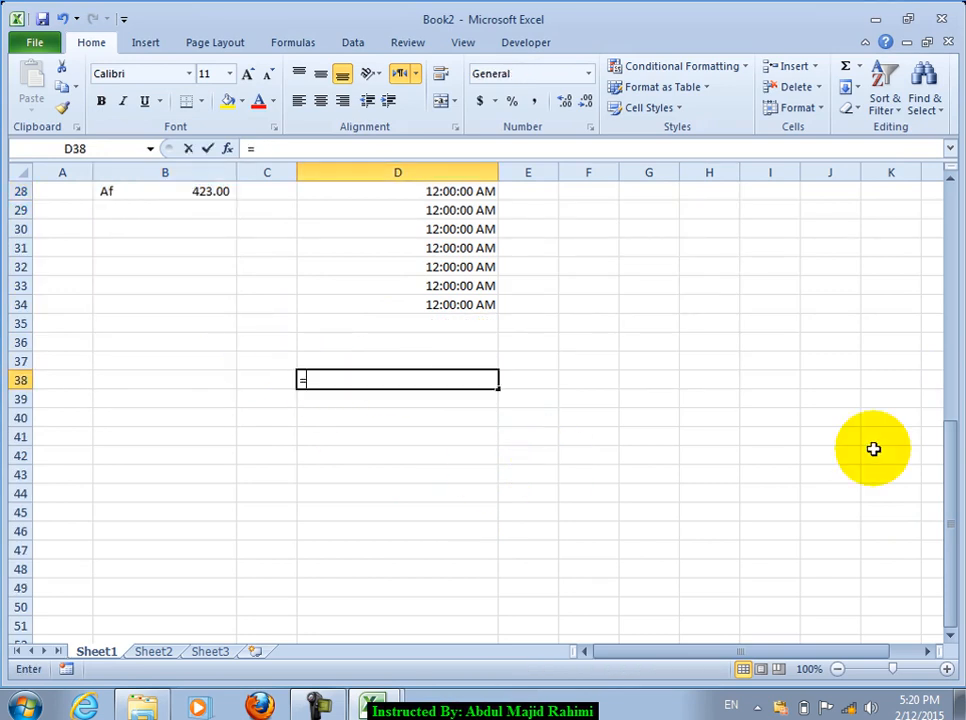
key("Return")
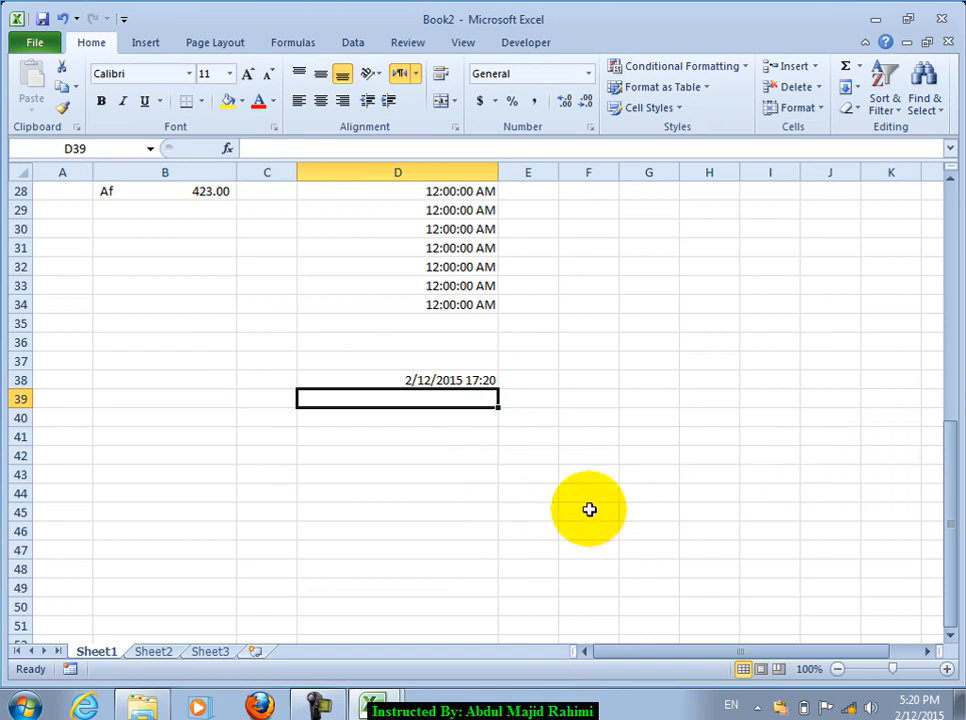
key("Down")
type("=now")
key("BackSpace")
key("BackSpace")
key("BackSpace")
type("now()")
key("Return")
key("Up")
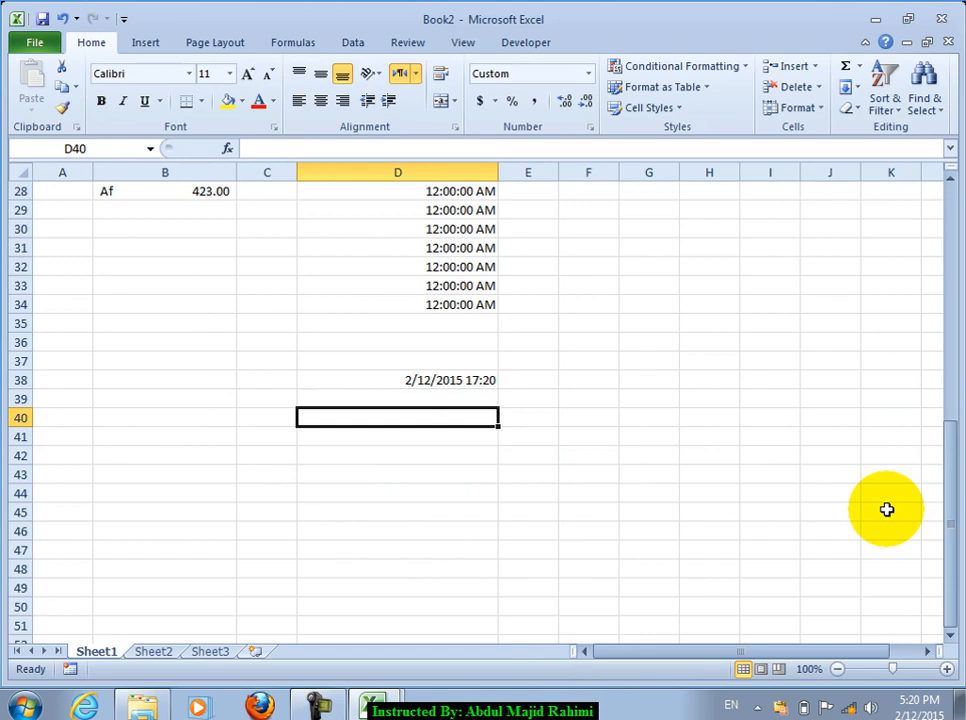
key("ctrl+shift+semicolon")
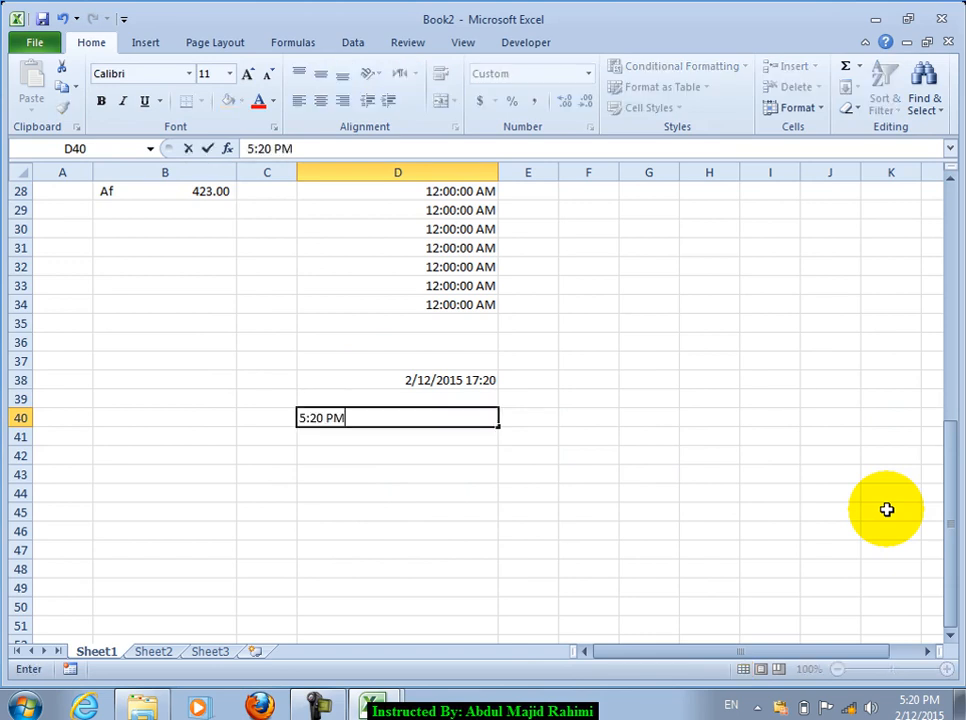
key("Return")
key("ctrl+semicolon")
key("Return")
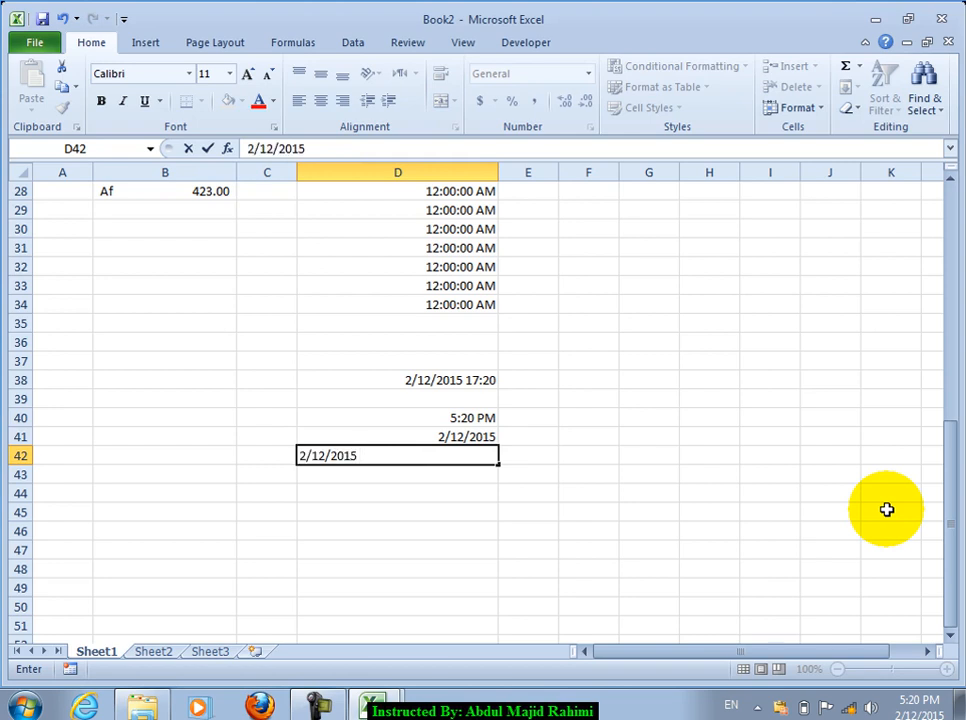
key("Return")
key("Up")
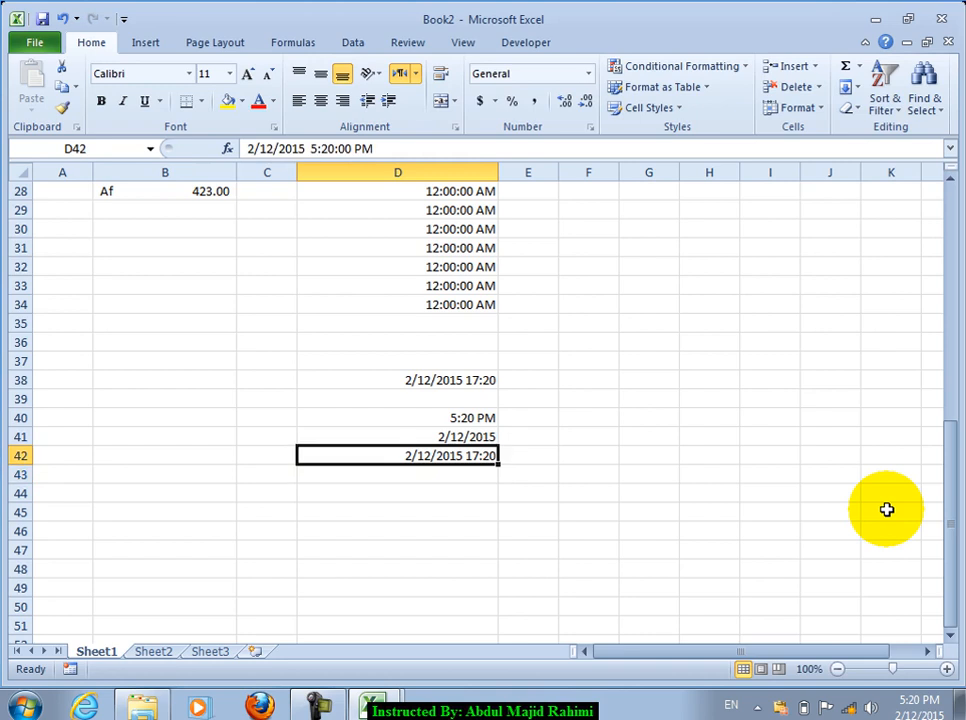
key("Delete")
key("Down")
key("Down")
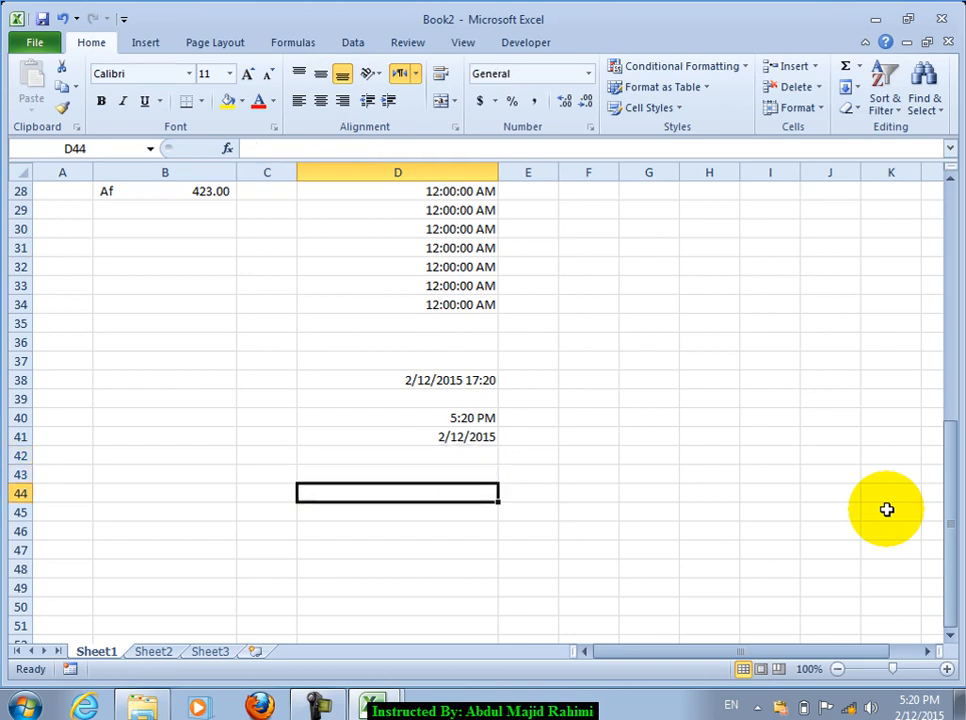
type("=now()")
key("Return")
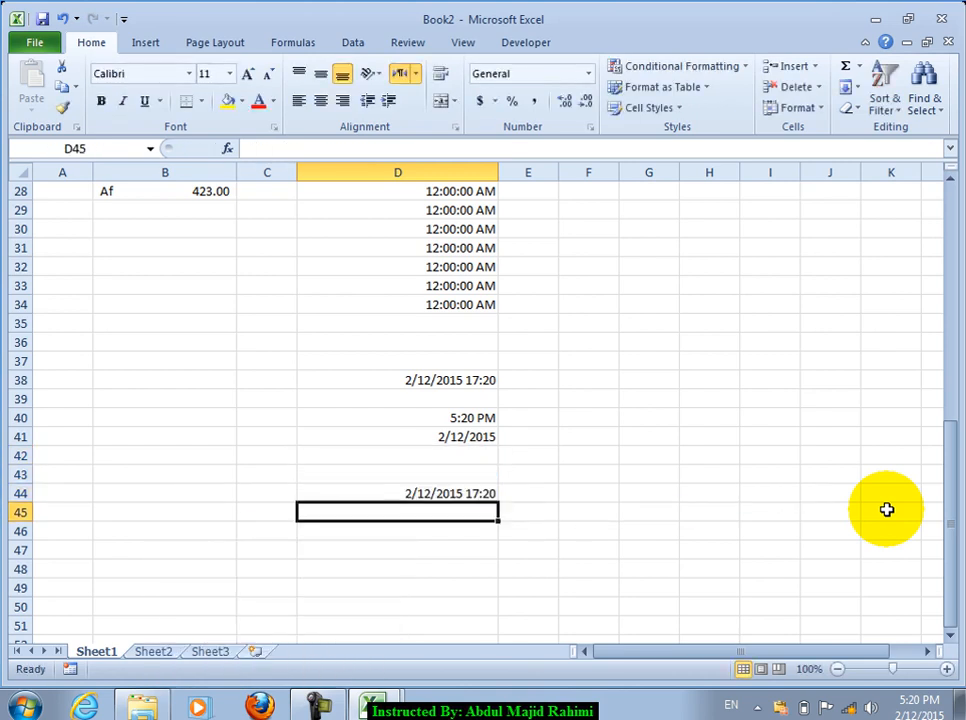
key("shift+Up")
key("shift+Up")
key("shift+Up")
key("shift+Up")
key("shift+Up")
key("shift+Up")
key("shift+Up")
key("Delete")
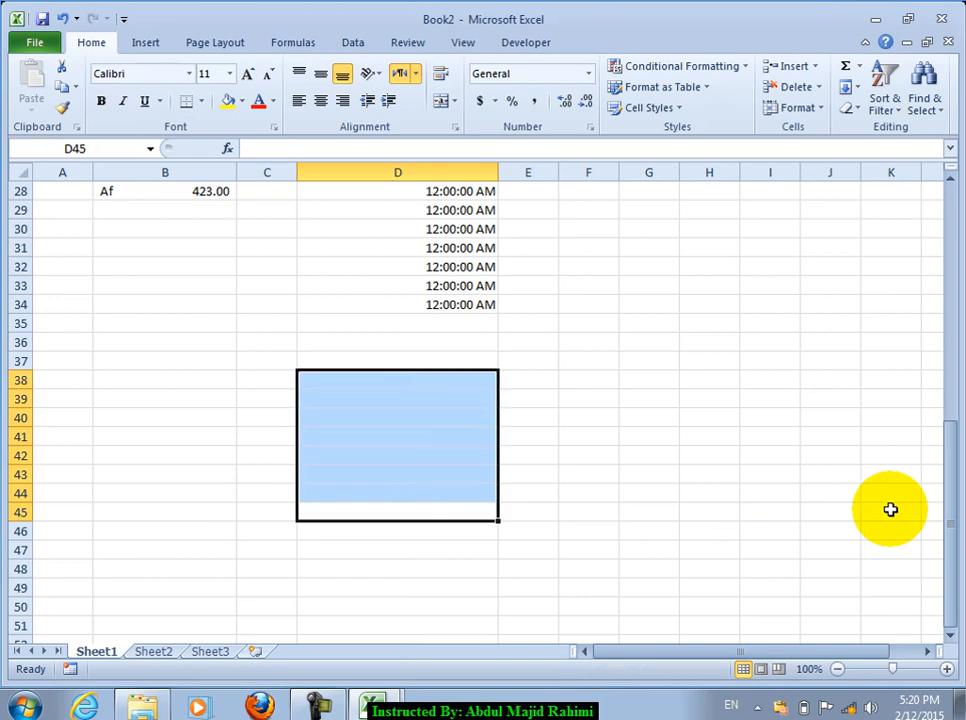
scroll(511, 211, "up", 5)
Step: Select D18 and look through the Format Cells tabs without changing anything
left_click(448, 287)
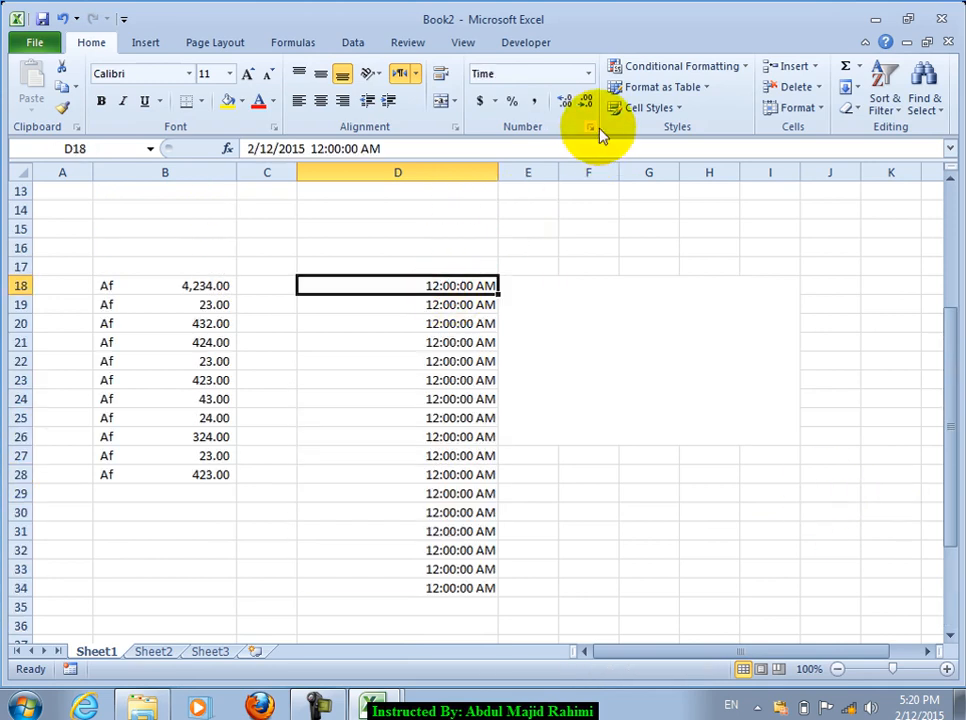
left_click(591, 128)
left_click(520, 118)
left_click(576, 118)
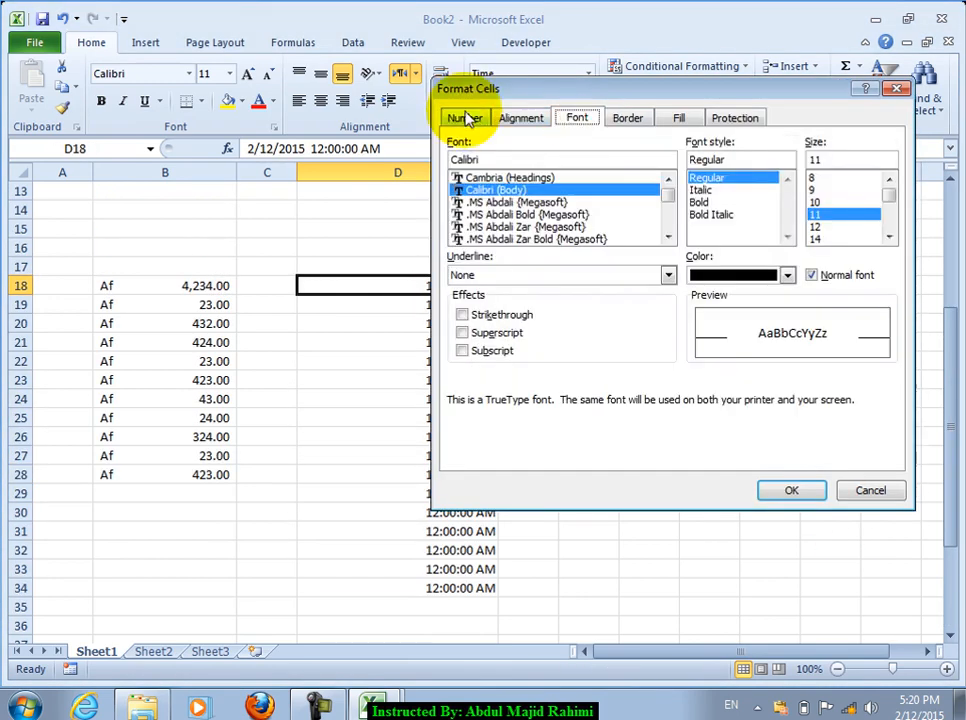
left_click(640, 120)
left_click(686, 120)
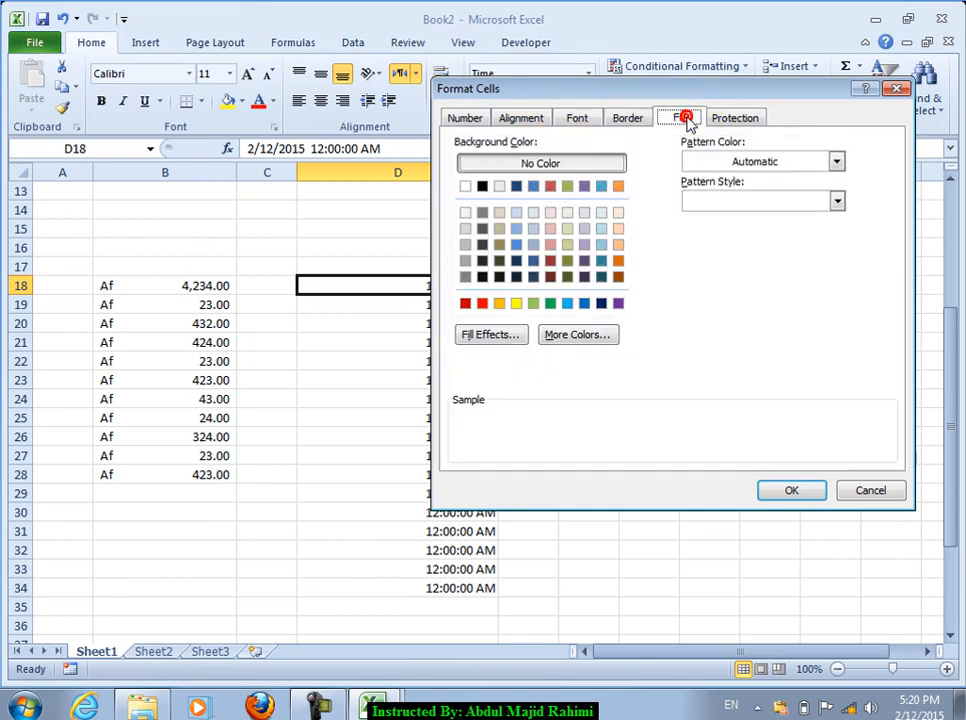
left_click(866, 489)
Step: Select F43:H50 and choose a light tan colour in its Fill settings
scroll(399, 362, "down", 5)
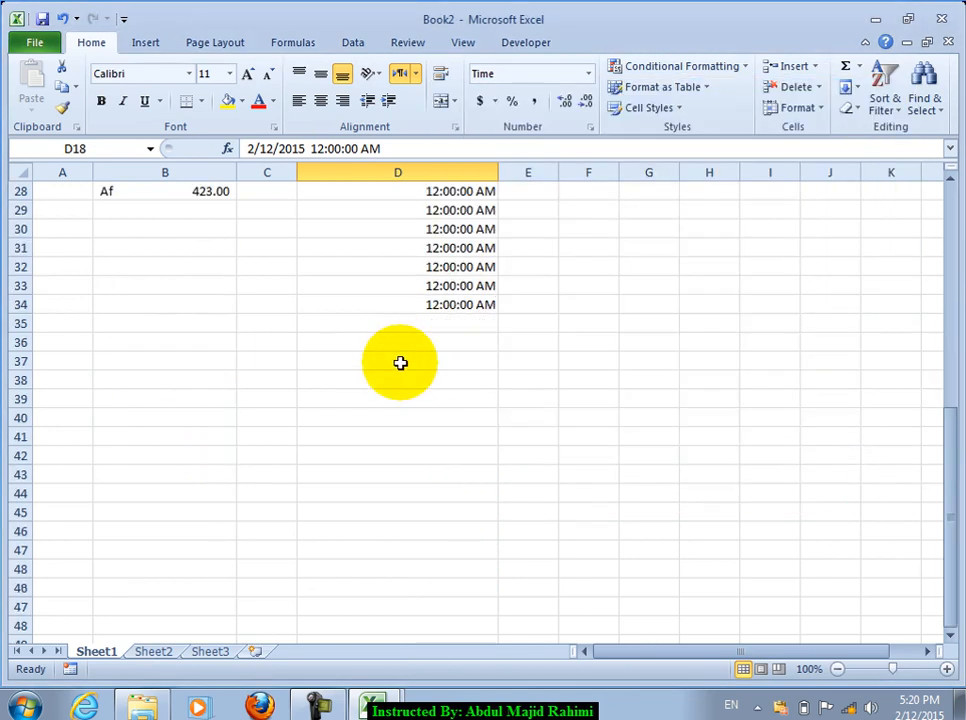
scroll(552, 461, "down", 2)
left_click_drag(576, 366, 735, 498)
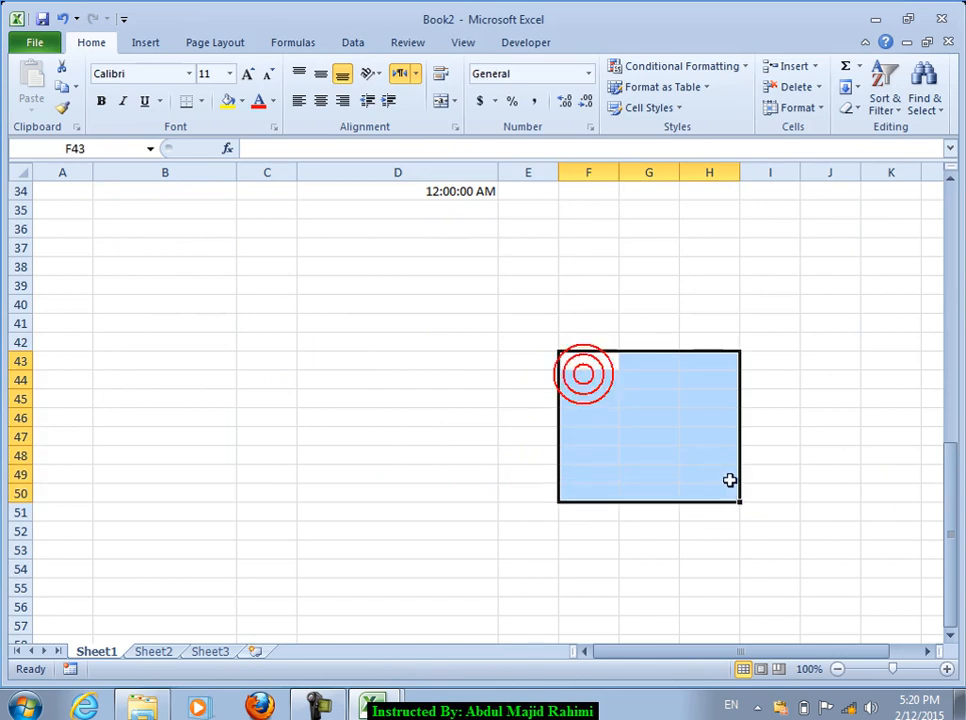
left_click(578, 124)
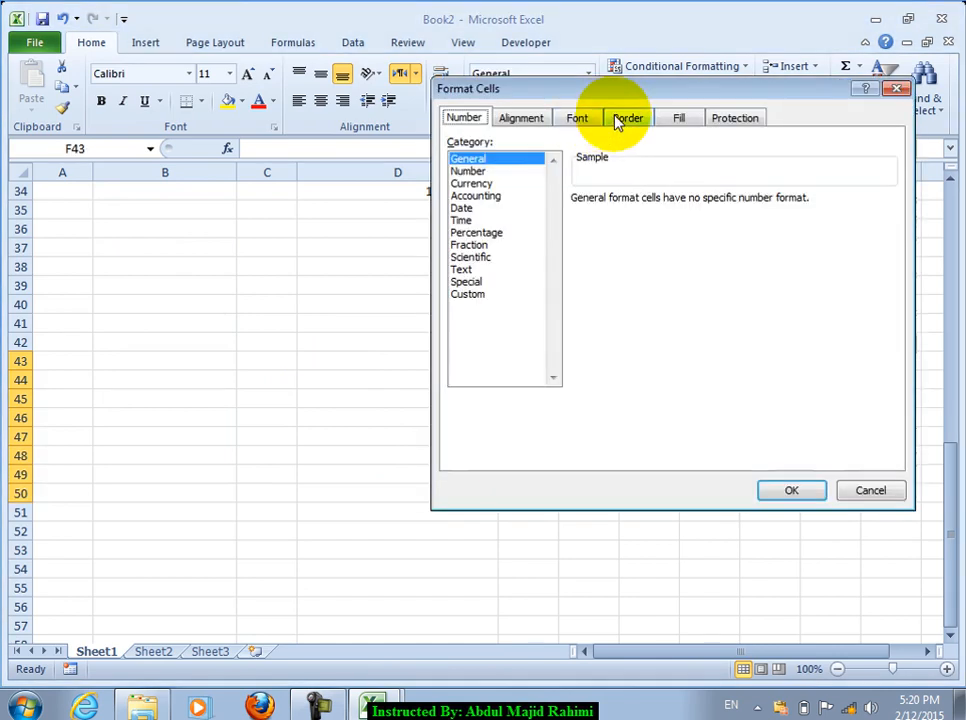
left_click(660, 119)
left_click(567, 212)
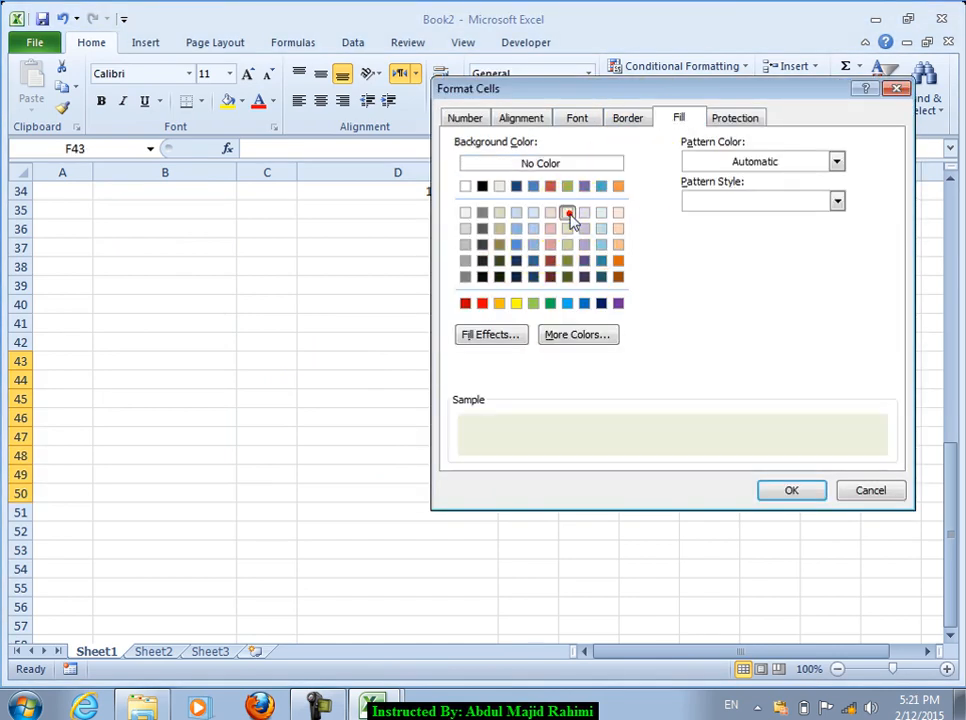
Step: Apply a horizontal two-colour gradient fill effect to F43:H50
left_click(511, 338)
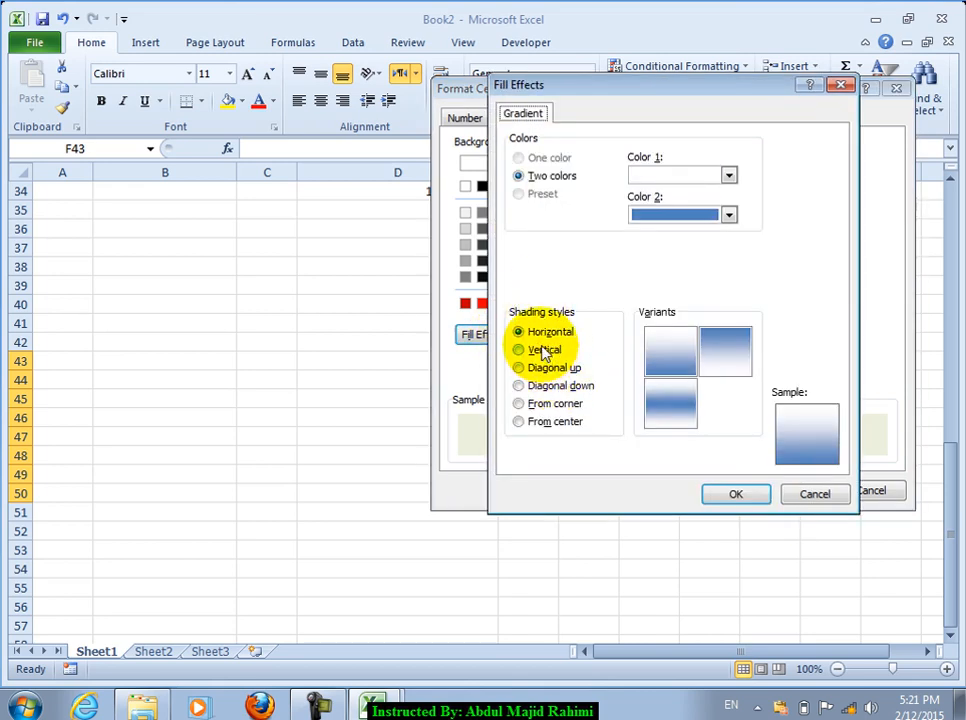
left_click(546, 350)
left_click(651, 172)
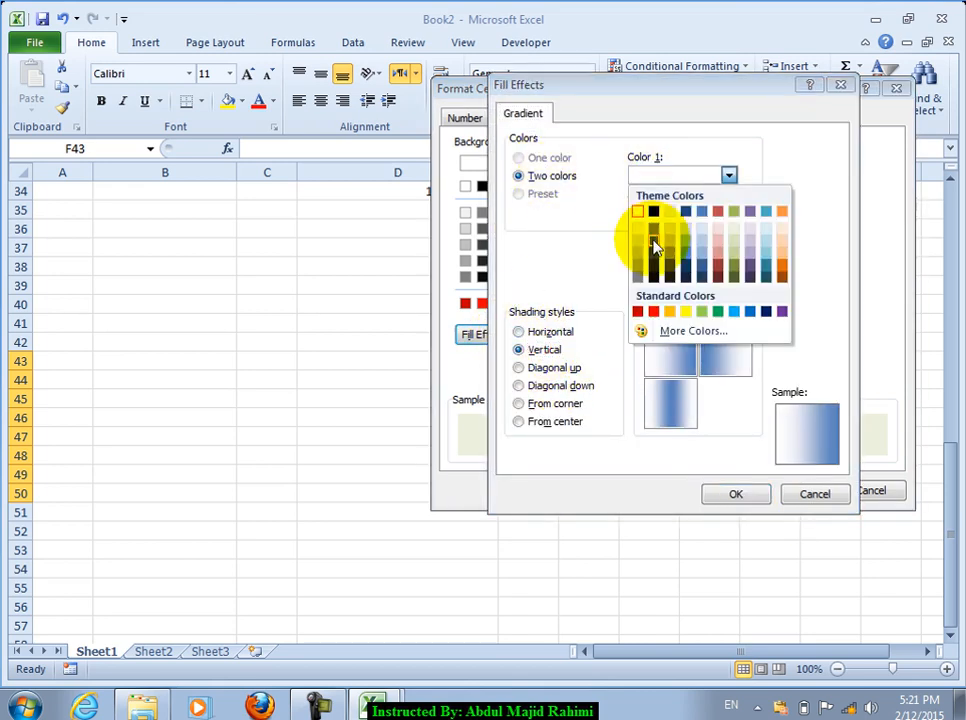
left_click(672, 358)
left_click(557, 403)
left_click(555, 421)
left_click(533, 336)
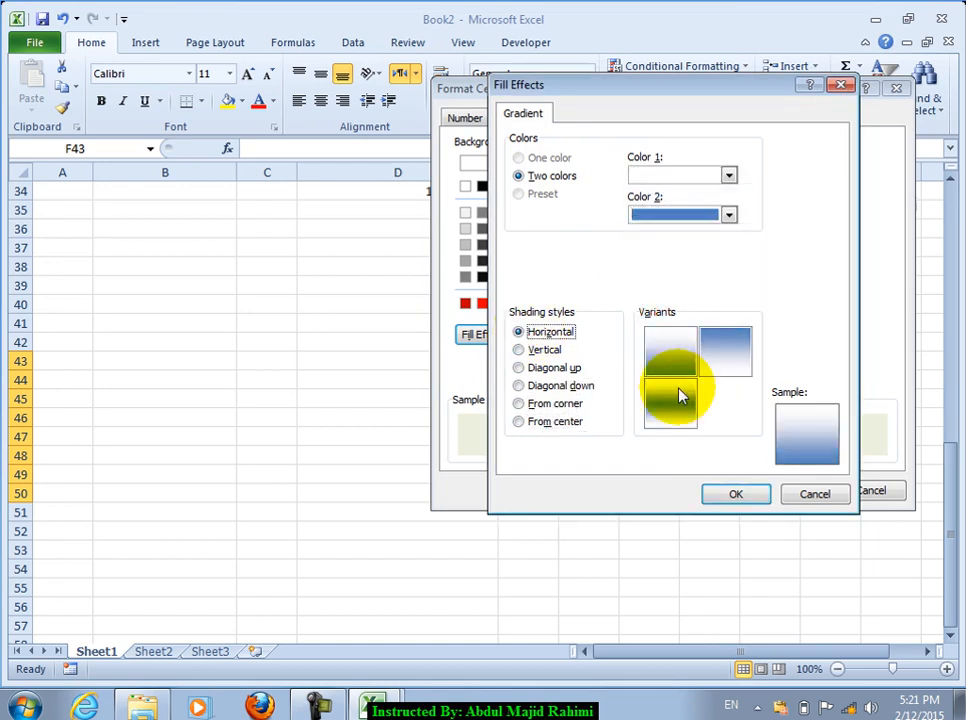
left_click(737, 490)
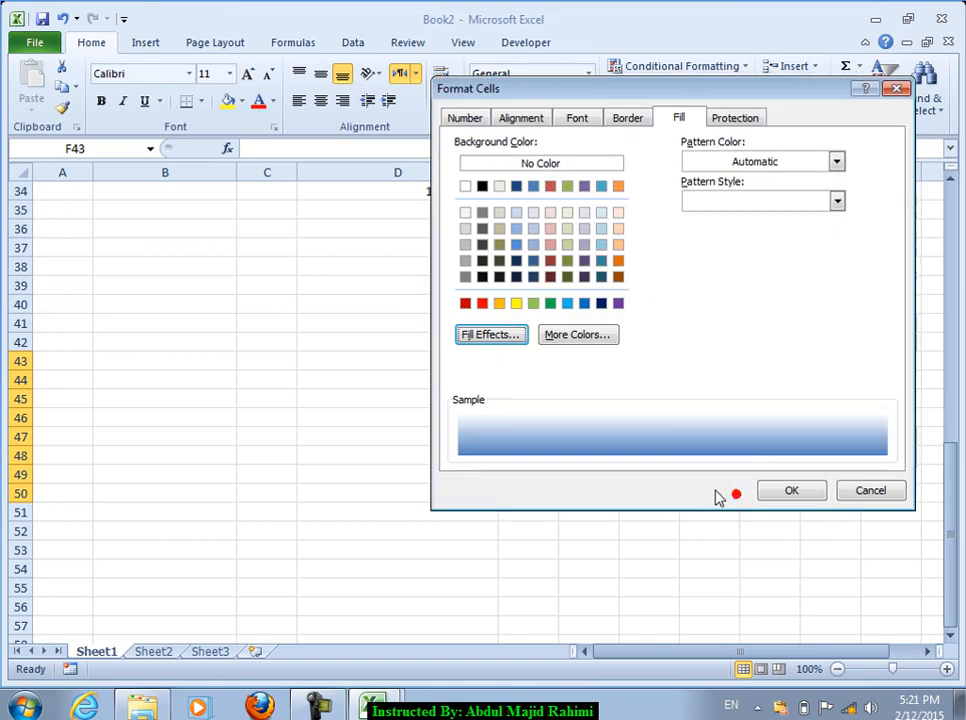
left_click(772, 486)
left_click(603, 465)
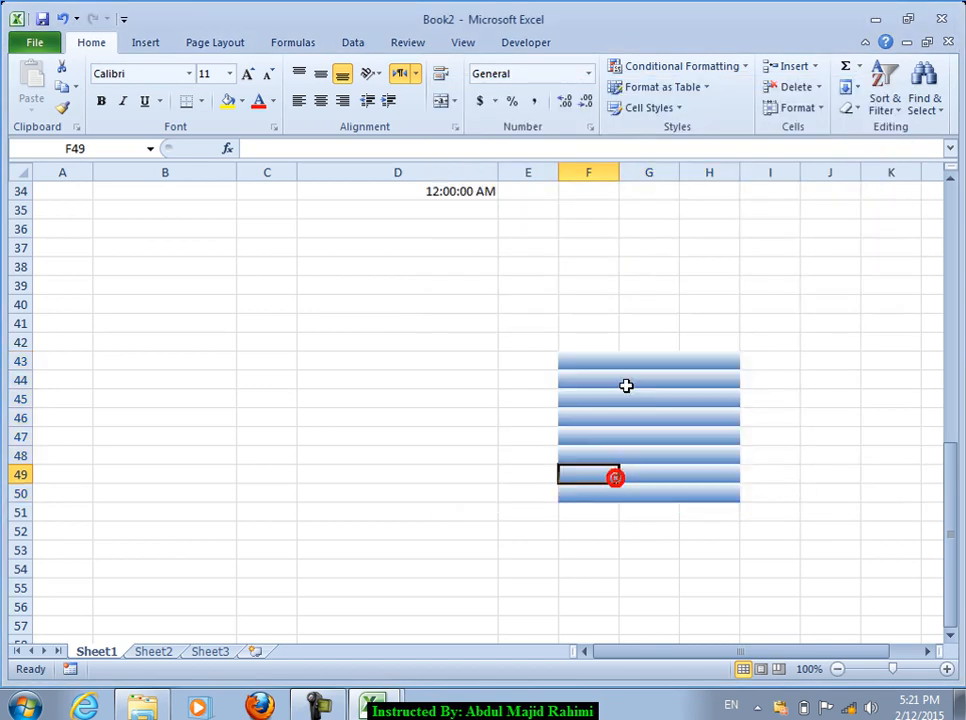
Step: Undo the gradient fill and continue past the wrong-volume warning
key("ctrl+z")
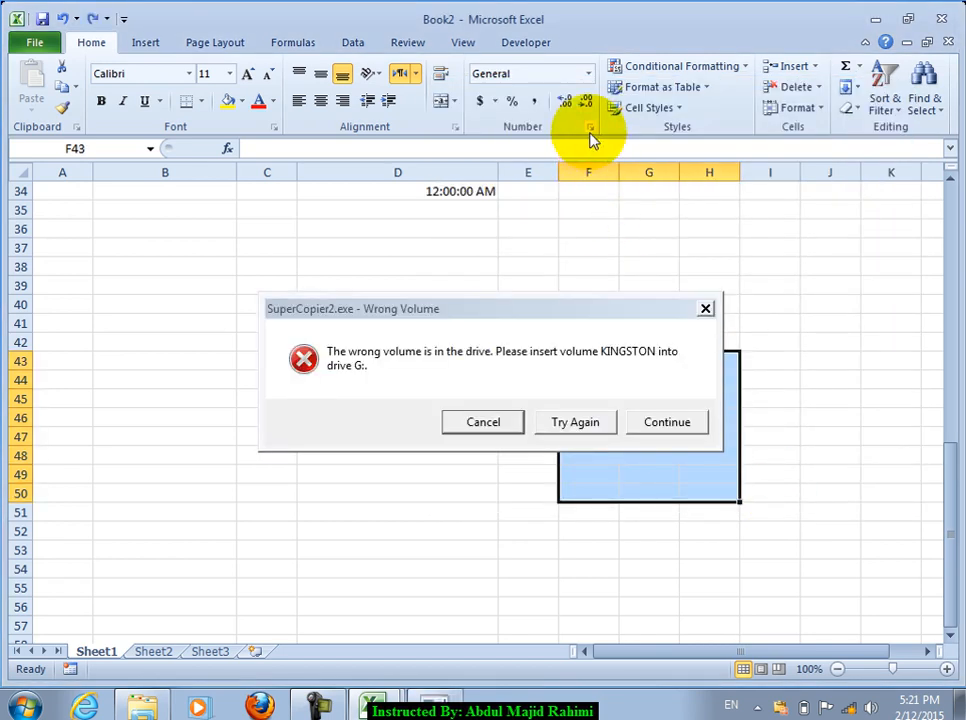
left_click(660, 423)
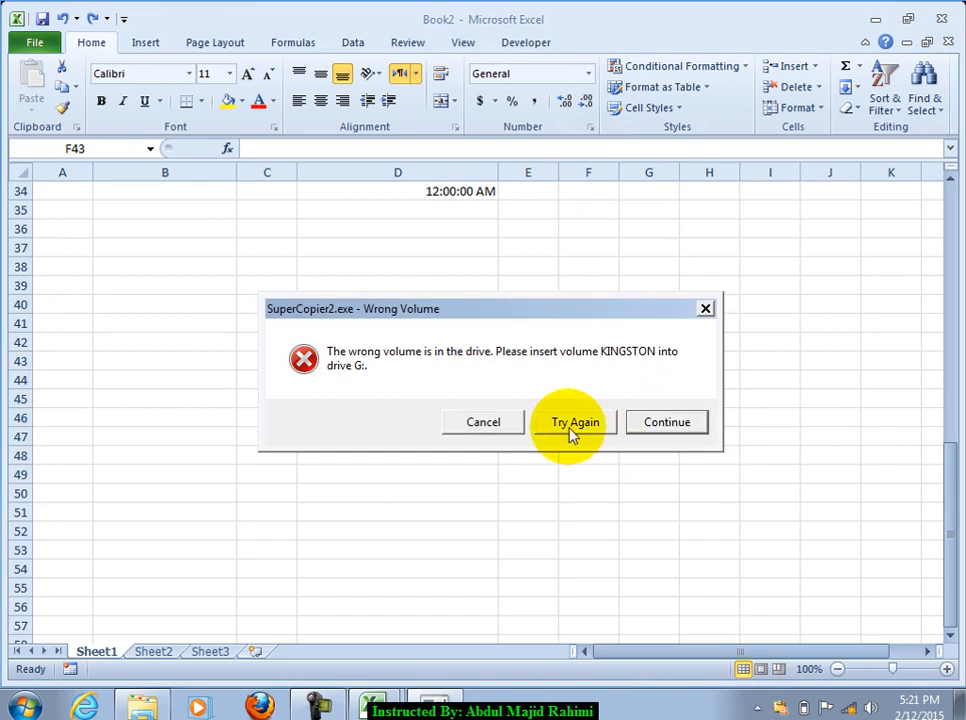
left_click(677, 423)
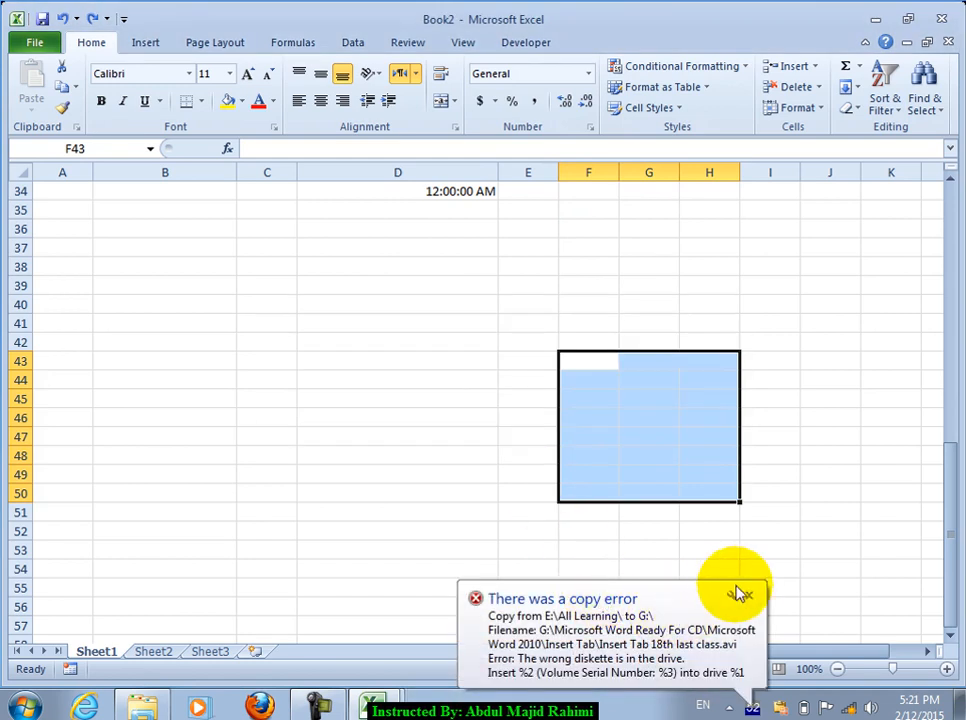
Step: Move the failed file to the end of the copy list, enable the speed limit, and hide the copy window
left_click(752, 707)
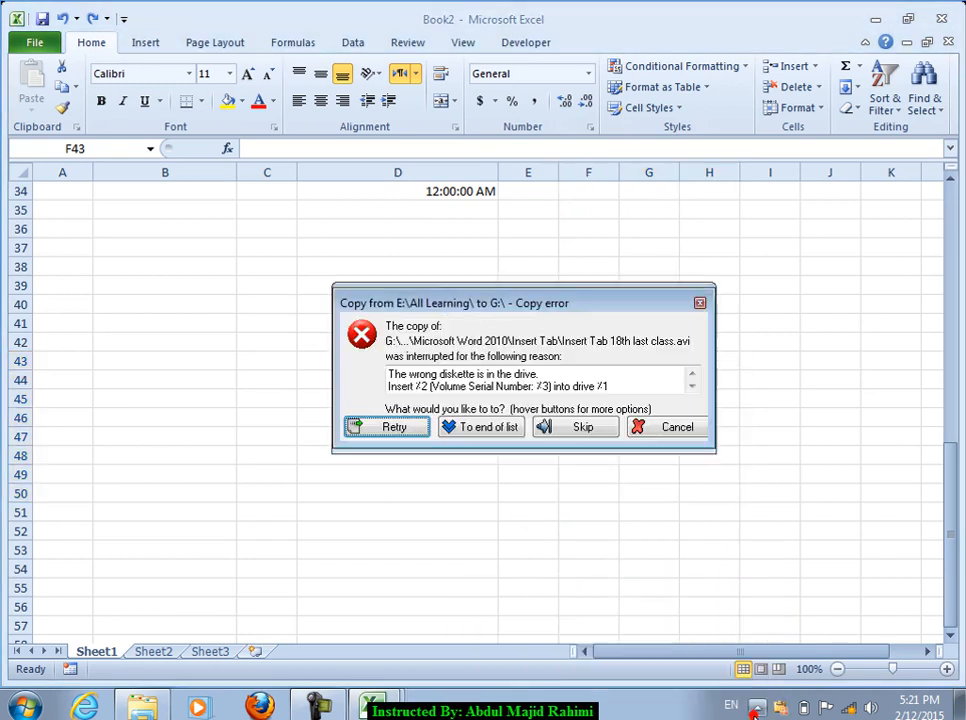
left_click(470, 427)
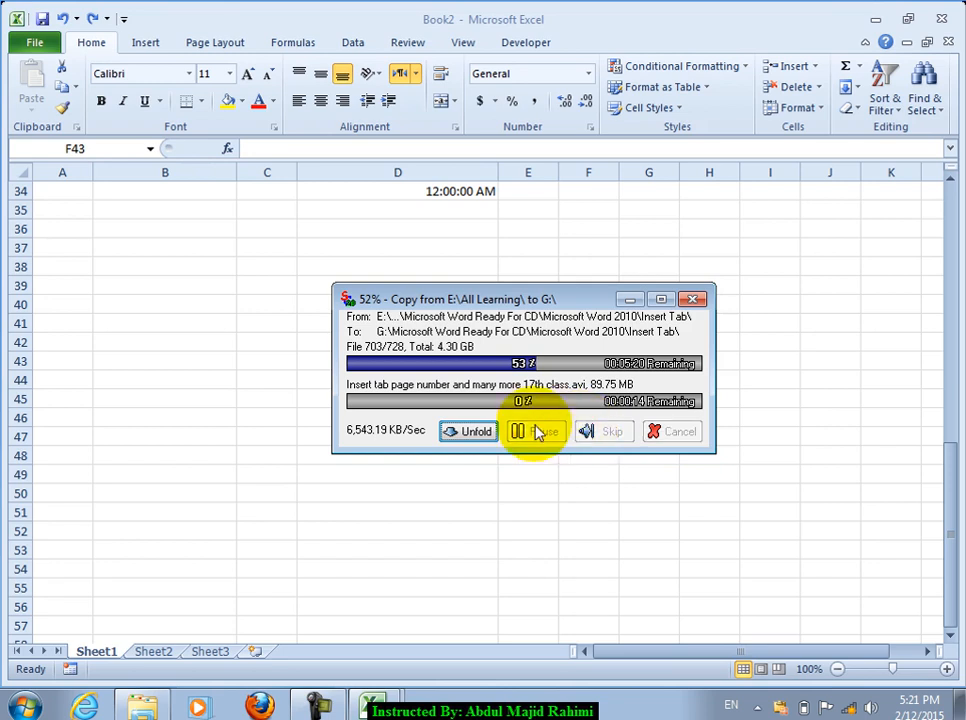
left_click(470, 431)
left_click(536, 462)
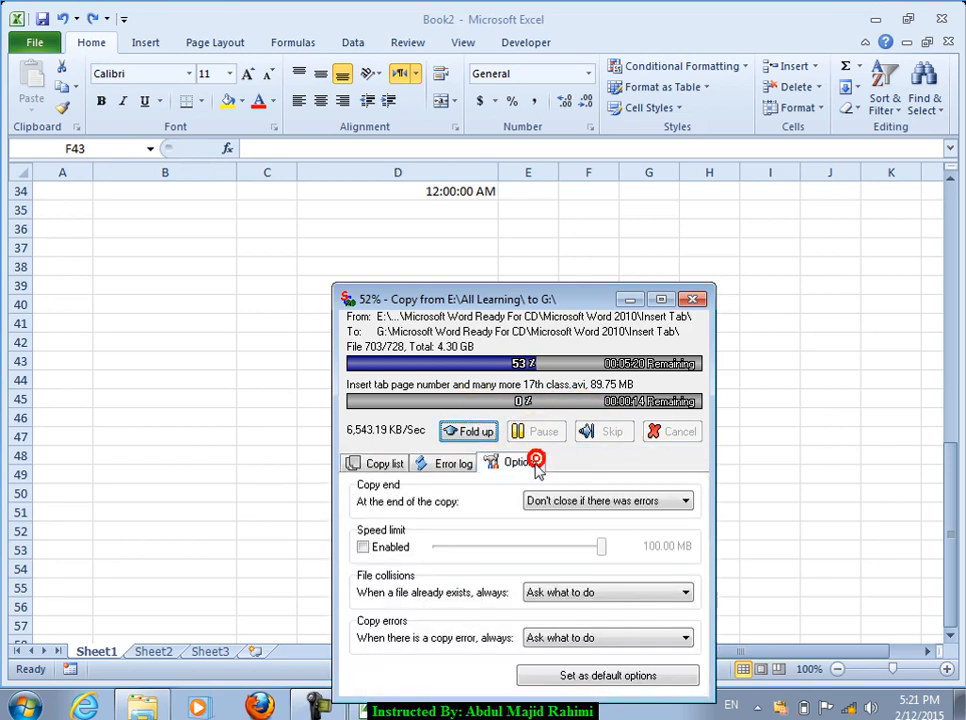
left_click(388, 549)
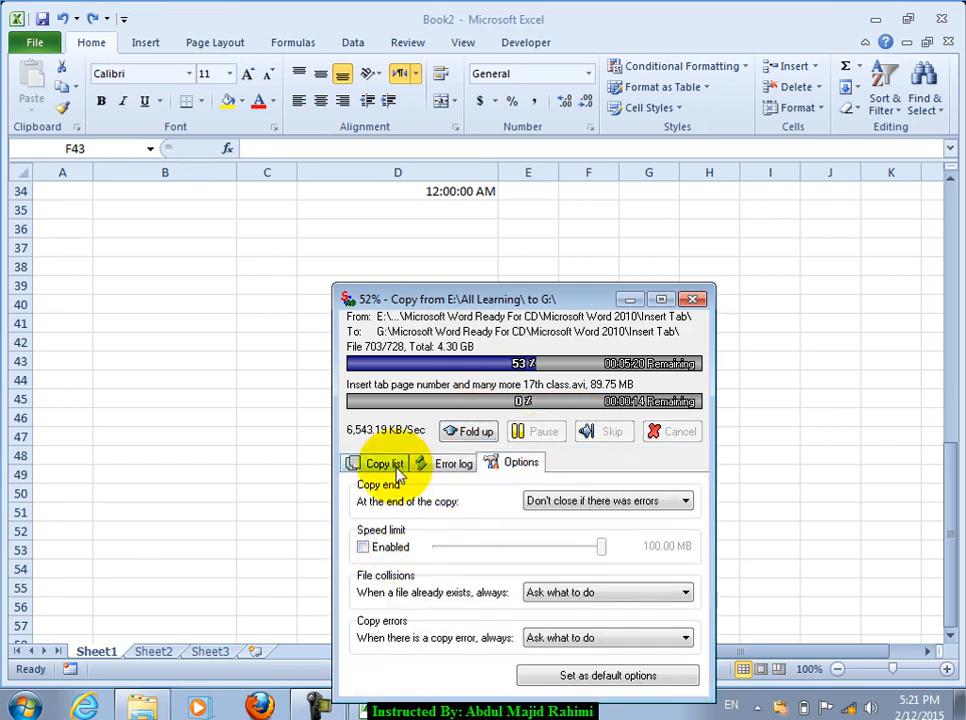
left_click(375, 463)
left_click(472, 431)
left_click(643, 299)
Step: Select G40 and show the Protection options in Format Cells
left_click(450, 246)
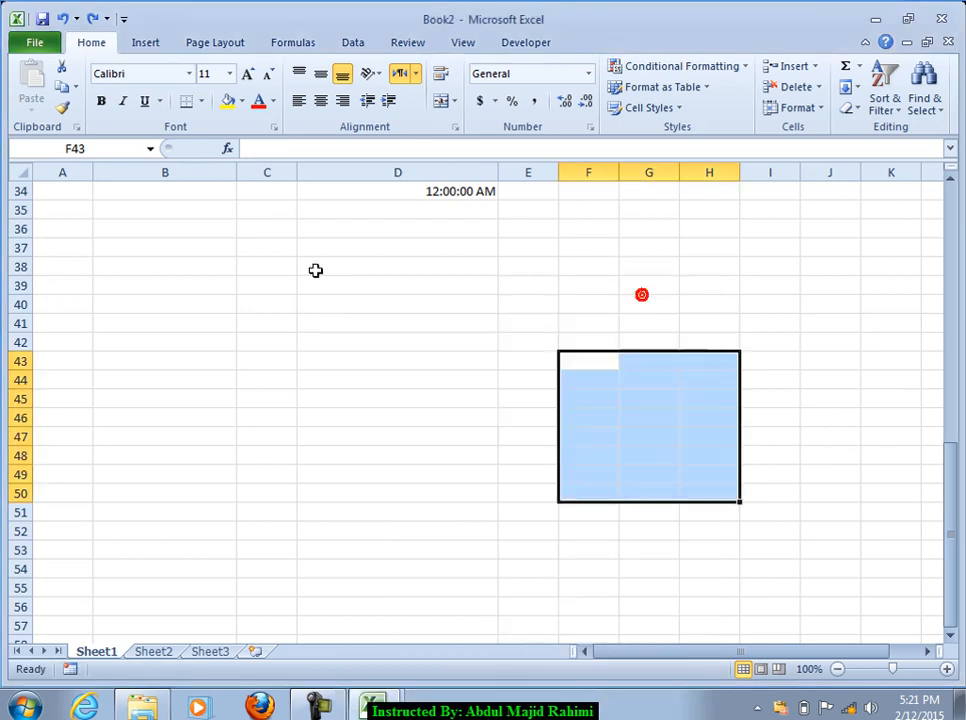
left_click(672, 303)
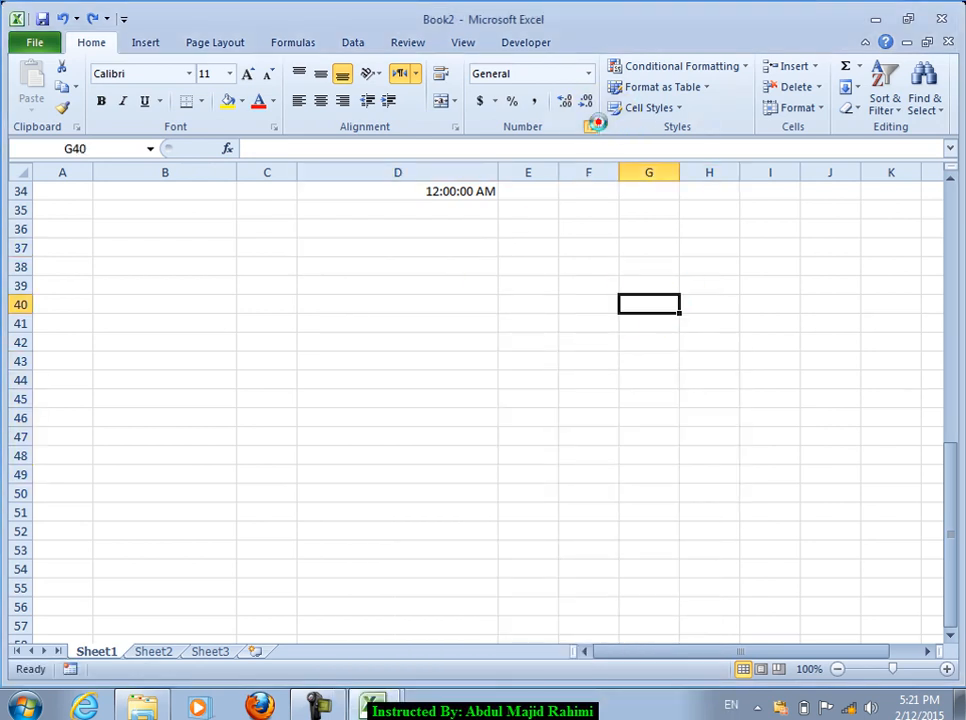
left_click(592, 127)
left_click(733, 119)
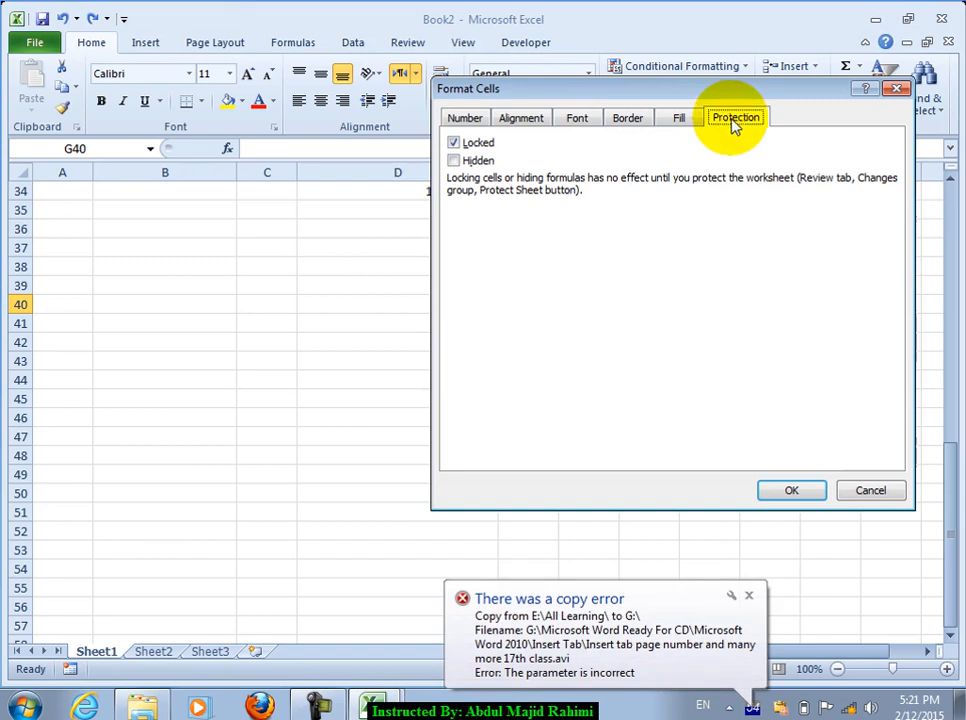
Step: Skip the file that failed with a copy error so the copy continues
left_click(722, 582)
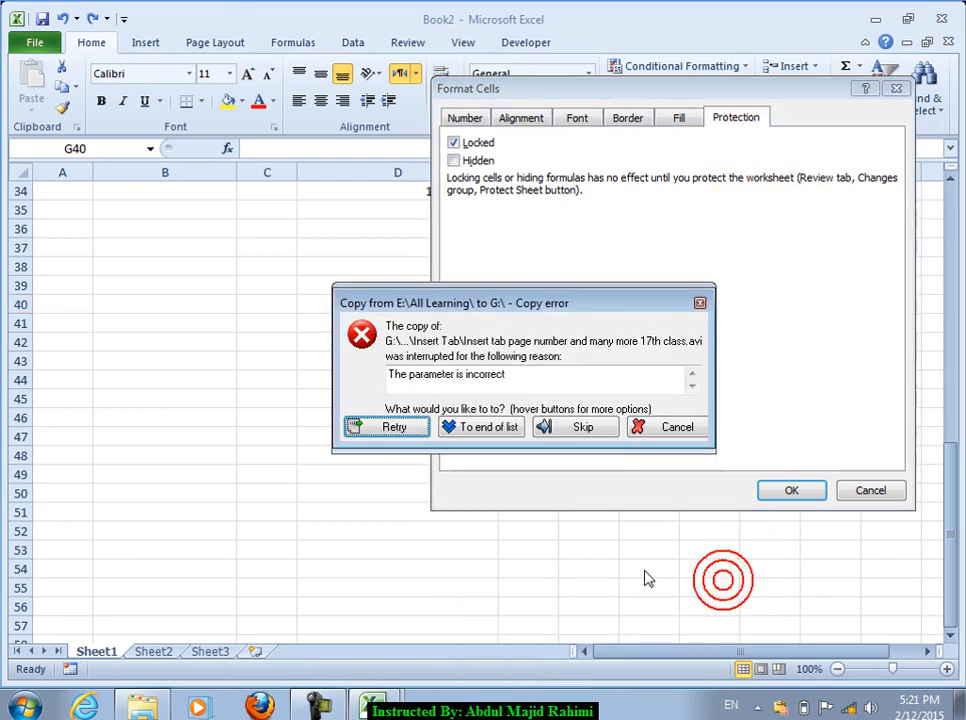
left_click(585, 427)
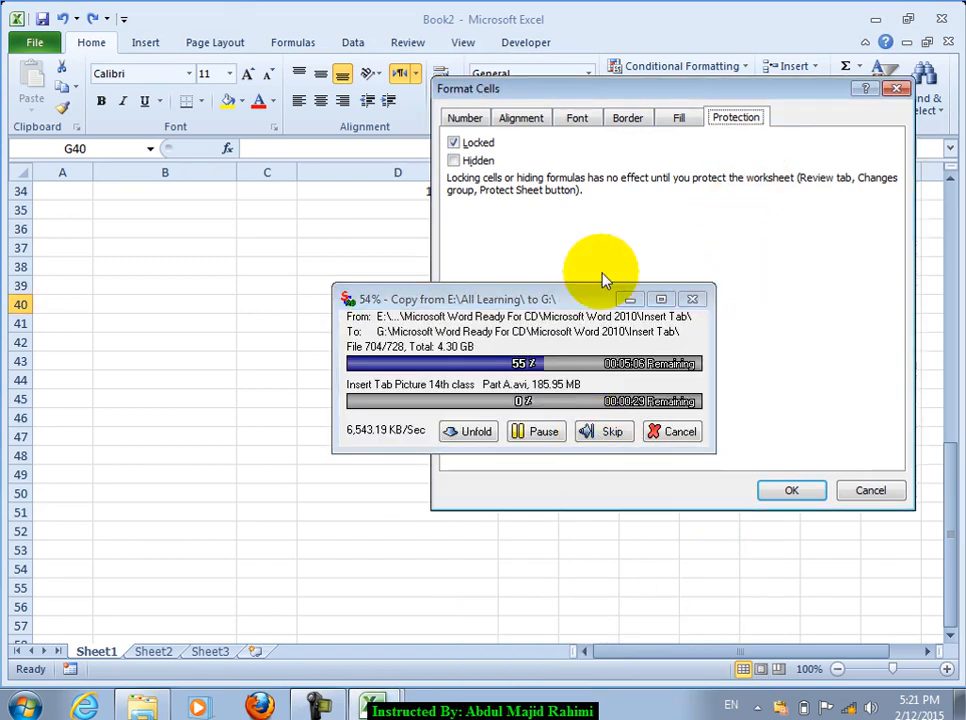
left_click(772, 360)
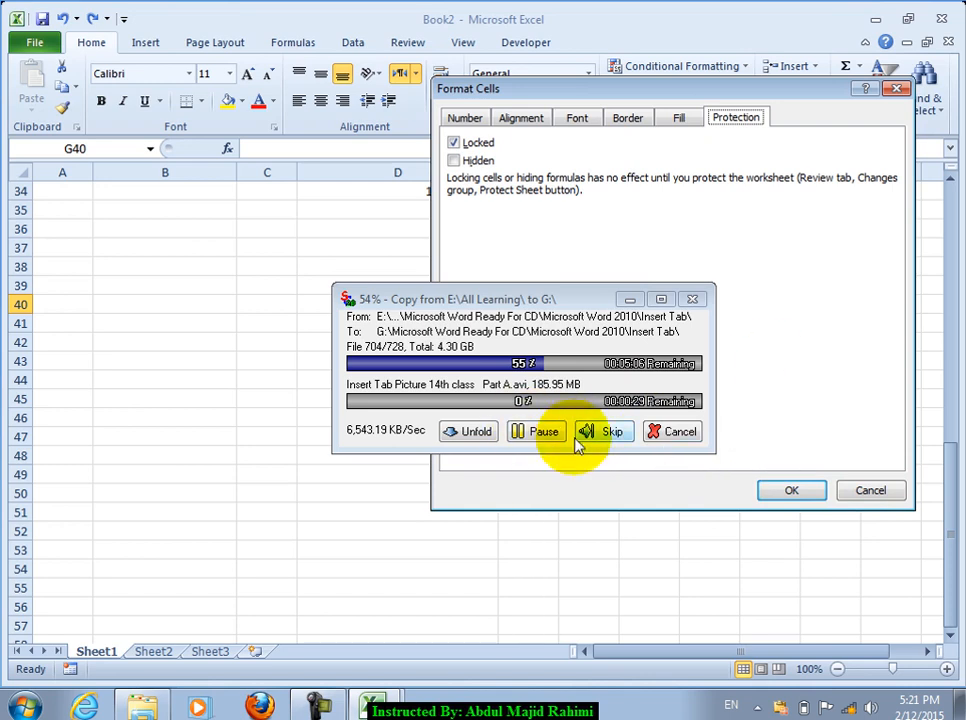
left_click(24, 707)
Step: Open the Computer window from the Start menu
mouse_move(330, 457)
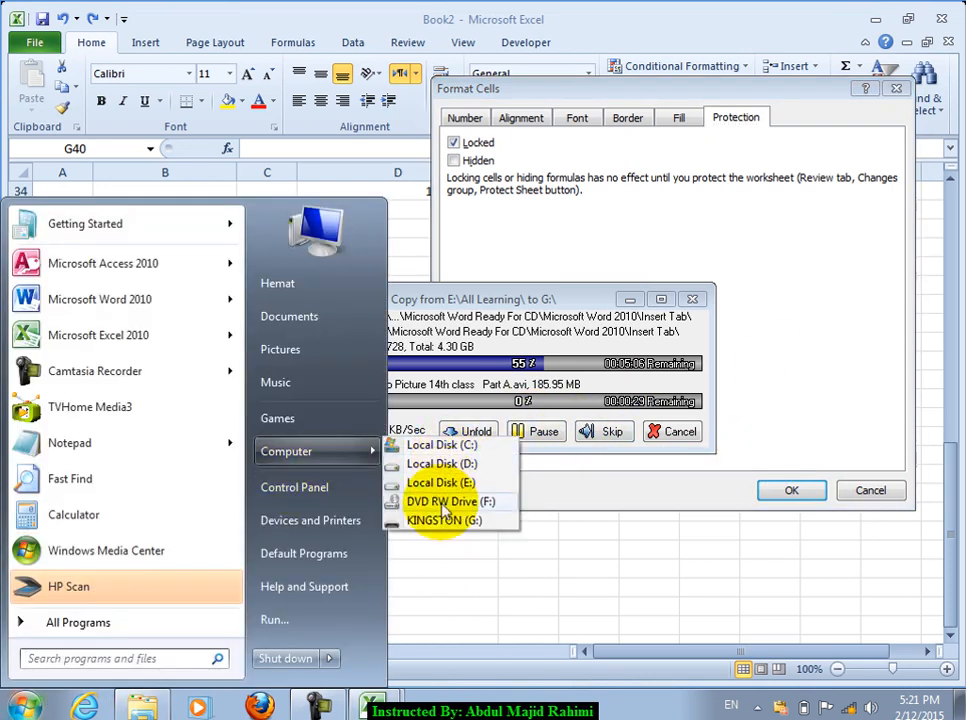
left_click(314, 455)
right_click(313, 455)
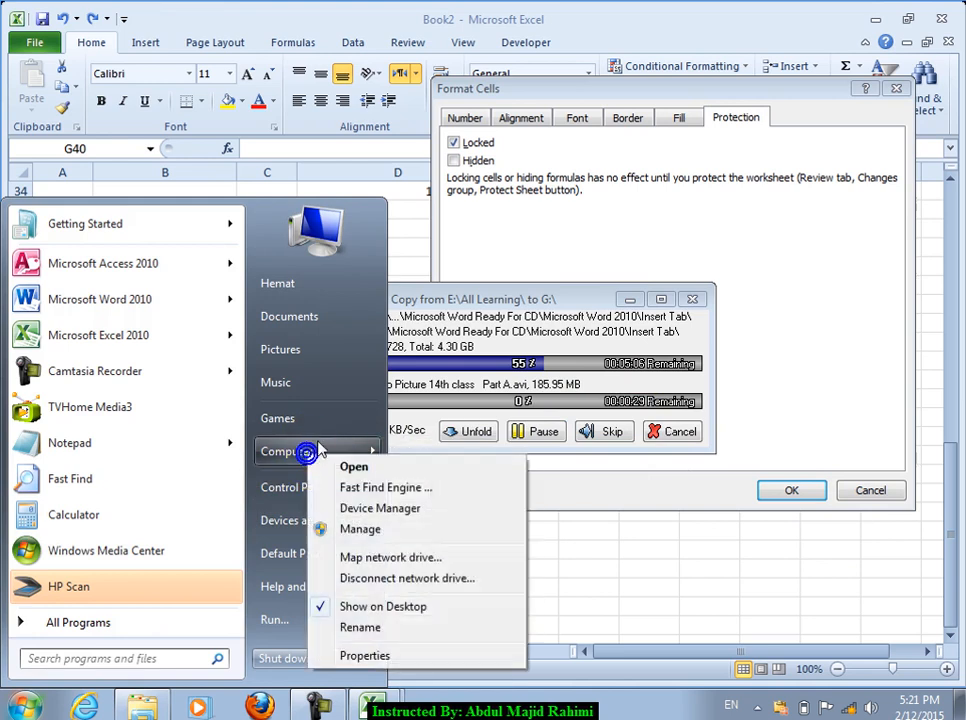
left_click(343, 463)
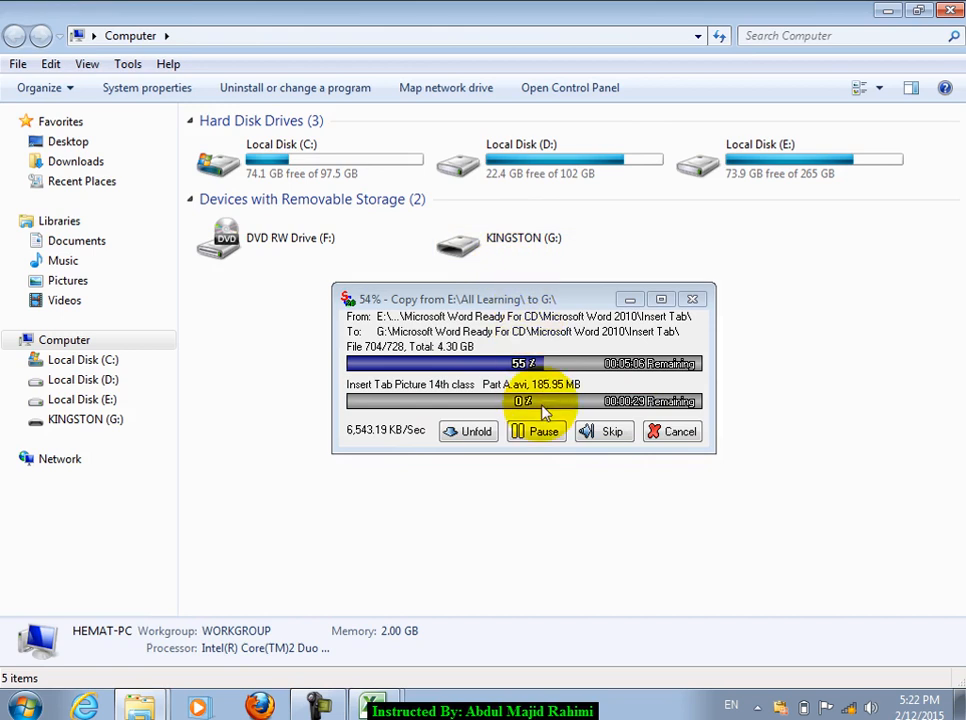
Step: Pause and resume the copy, retry the failed file, then dismiss the copy error
left_click(545, 433)
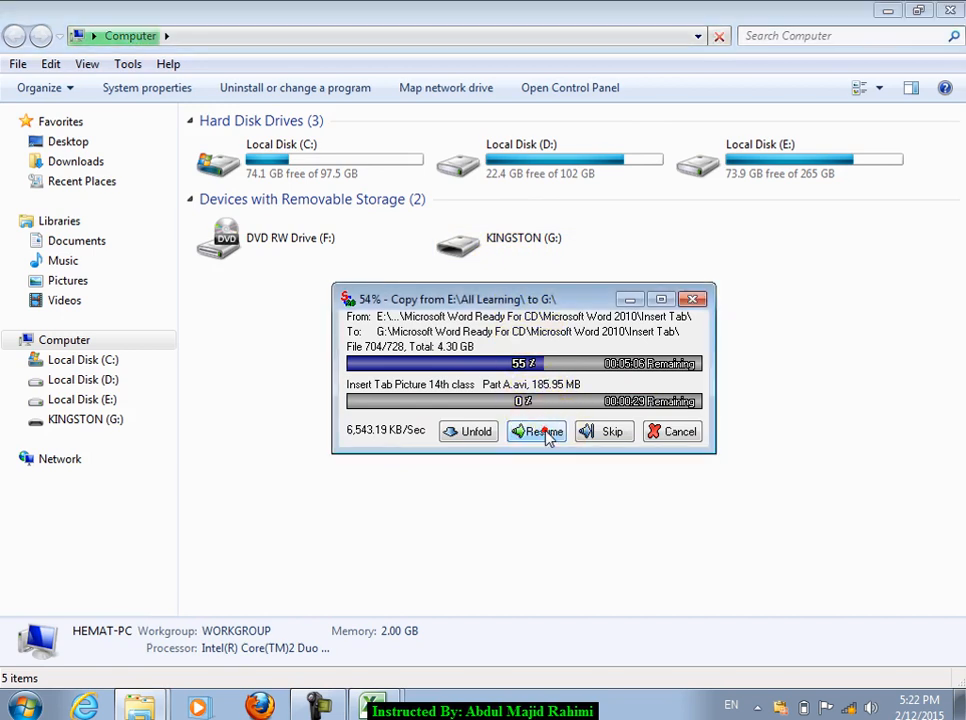
left_click(545, 432)
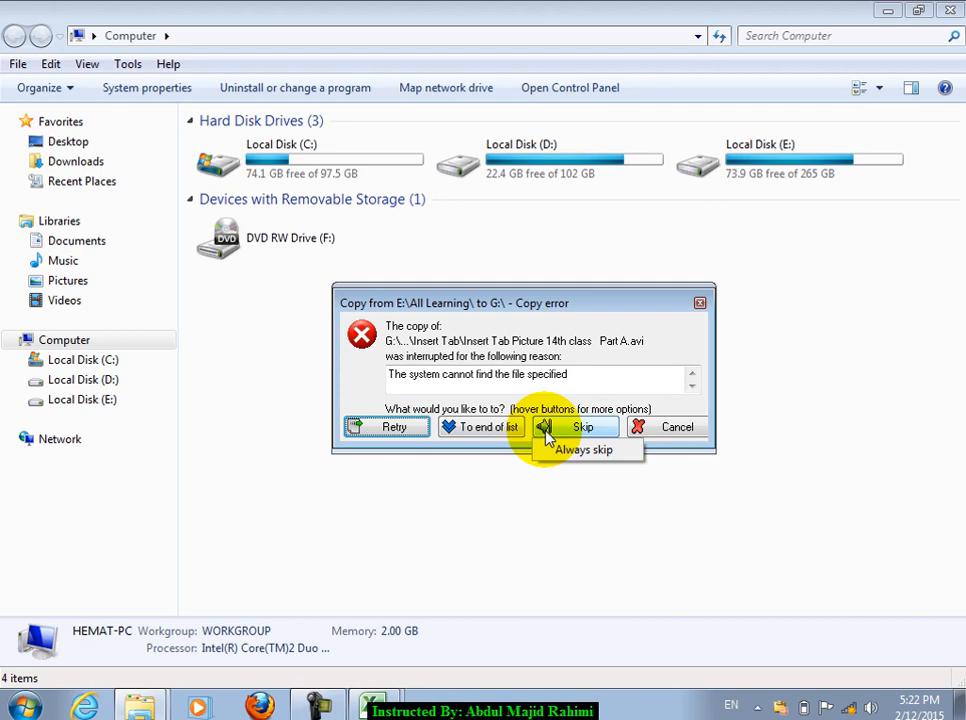
left_click(386, 430)
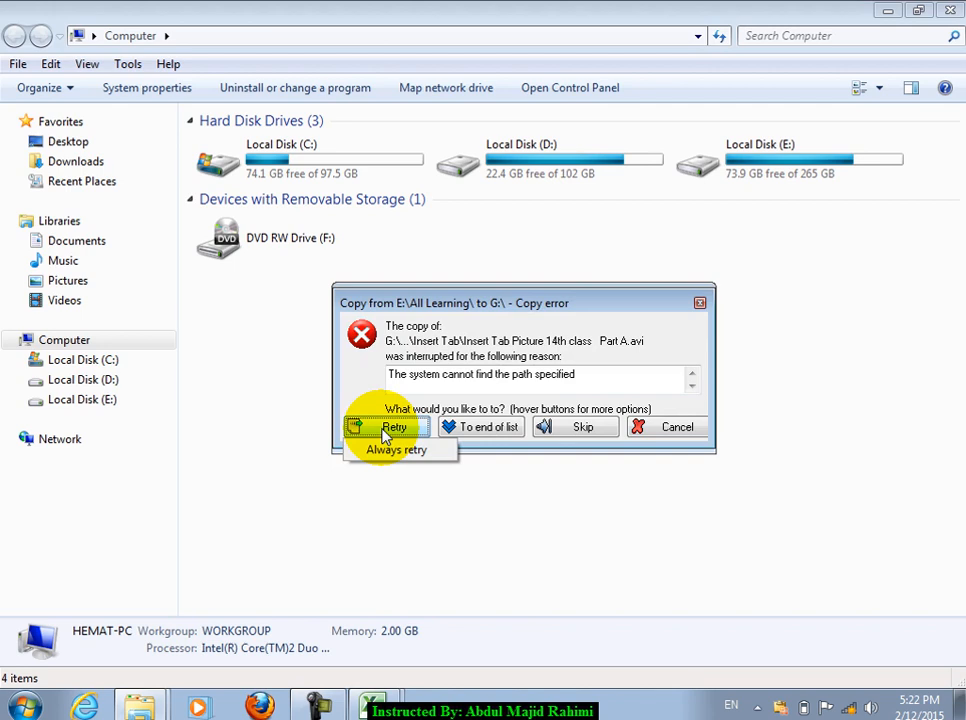
left_click(582, 430)
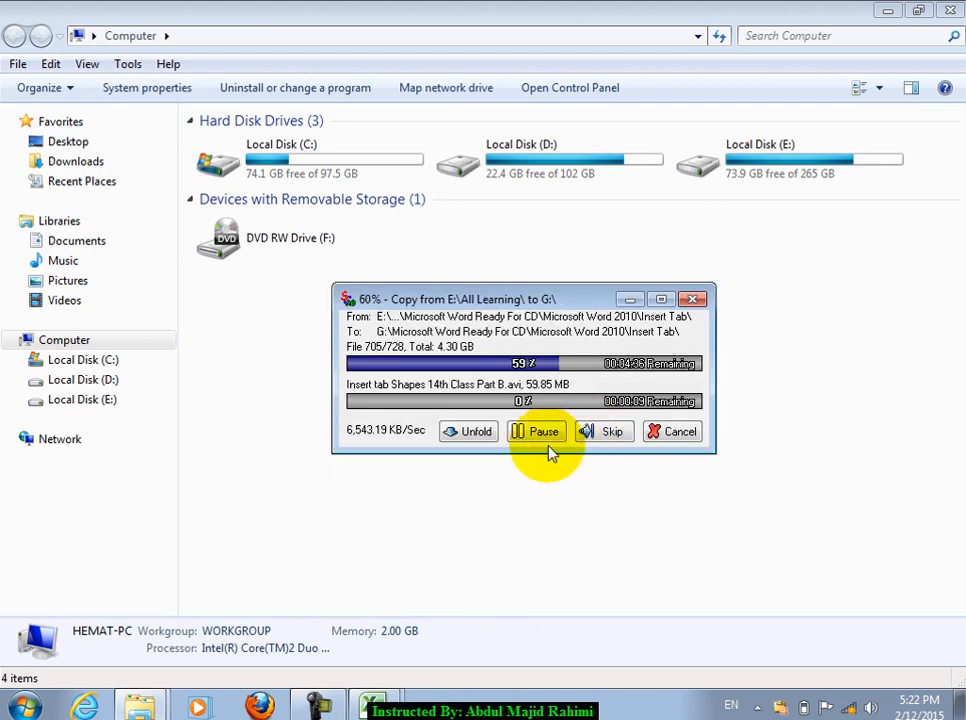
Step: Hide the copy progress window and refresh the Computer drives view
left_click(638, 298)
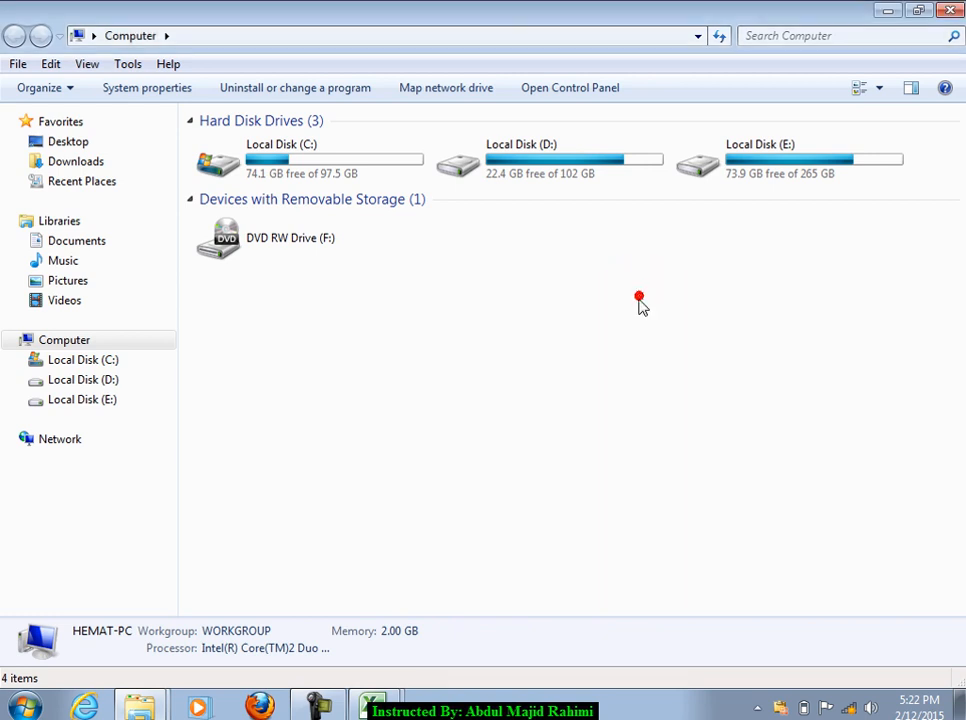
right_click(572, 323)
left_click(621, 392)
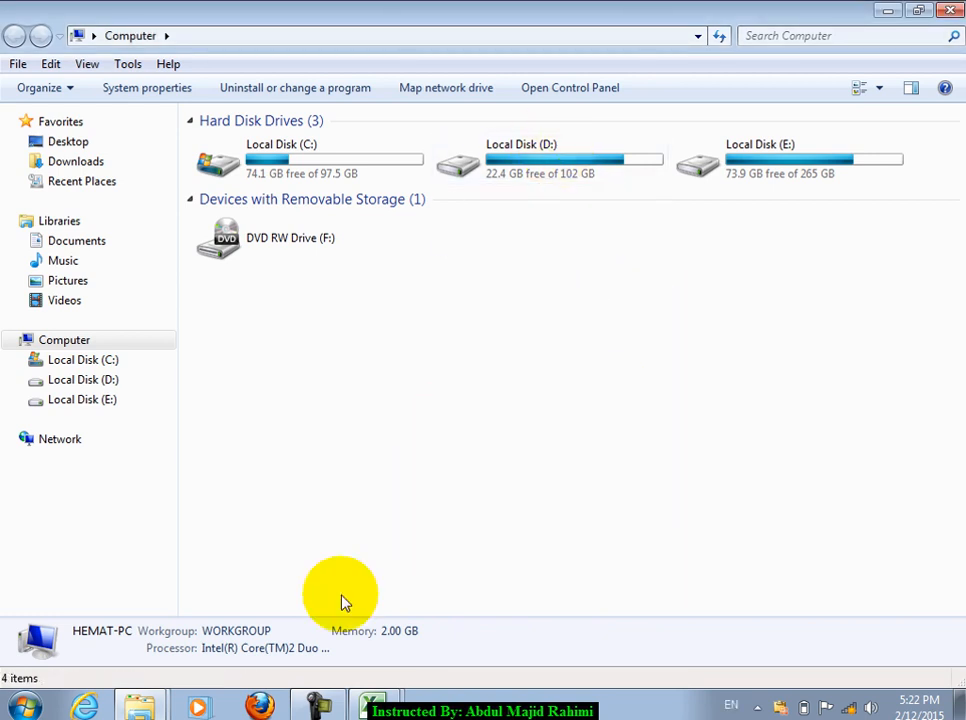
Step: Return to Book2, cancel Format Cells, and select B36
mouse_move(372, 705)
left_click(372, 664)
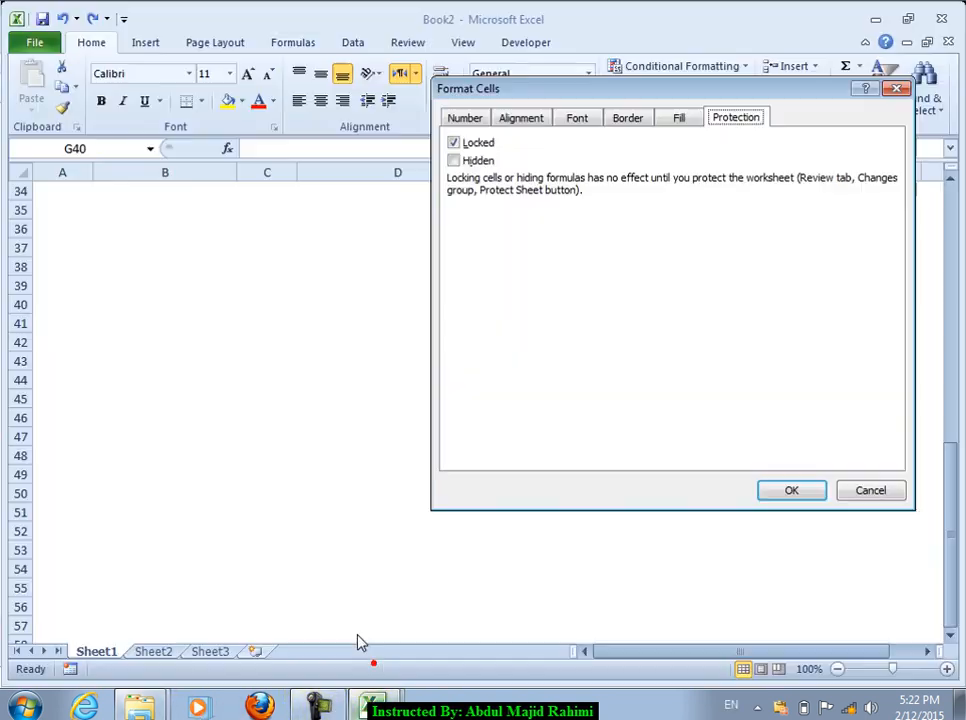
left_click(868, 492)
left_click(339, 321)
left_click(177, 231)
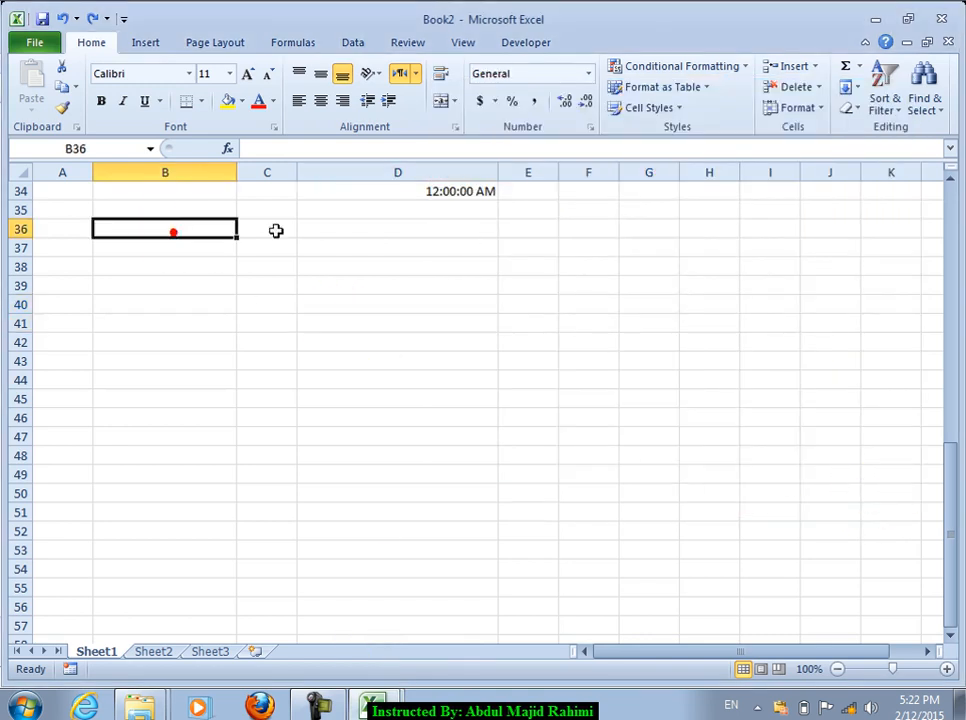
Step: Protect the sheet with a password and confirm a locked cell refuses editing
left_click(797, 110)
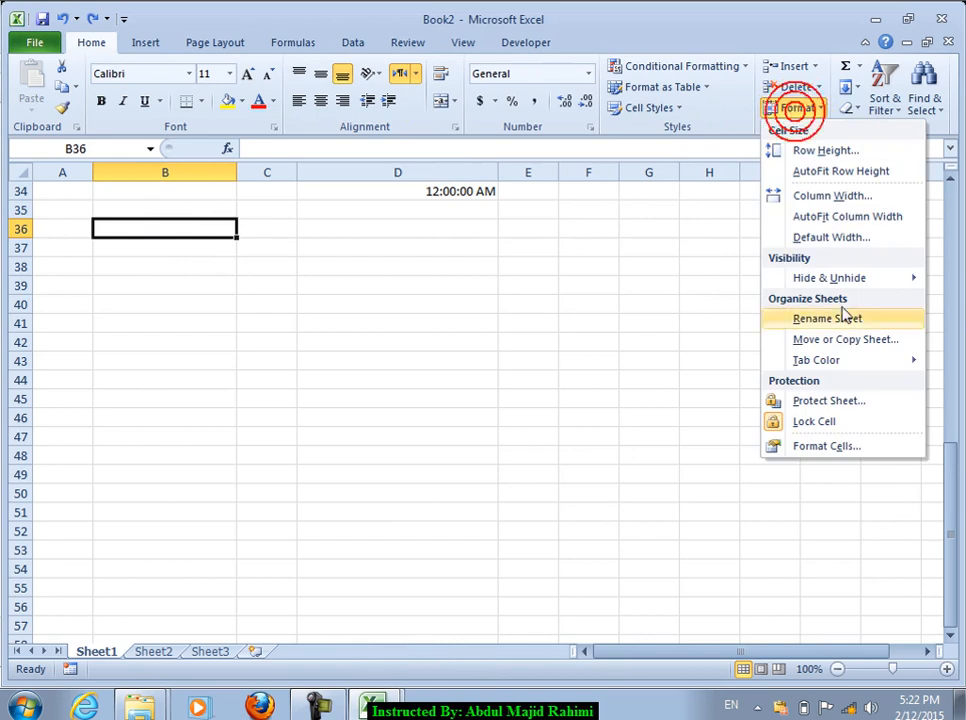
left_click(790, 400)
type("••••")
key("Return")
type("••••")
key("Return")
double_click(809, 403)
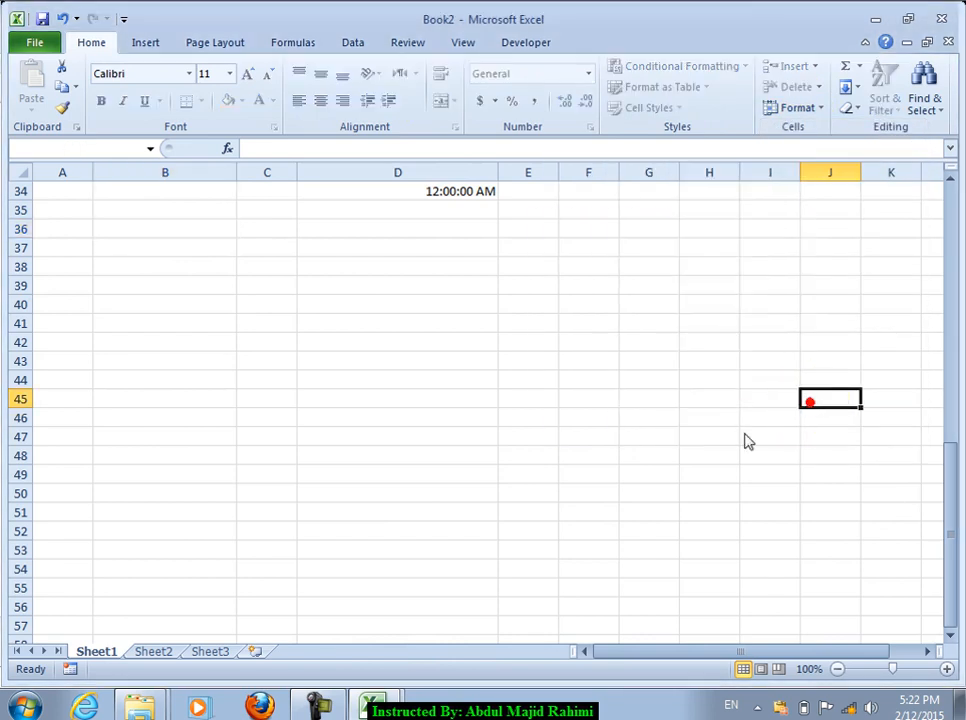
left_click(493, 413)
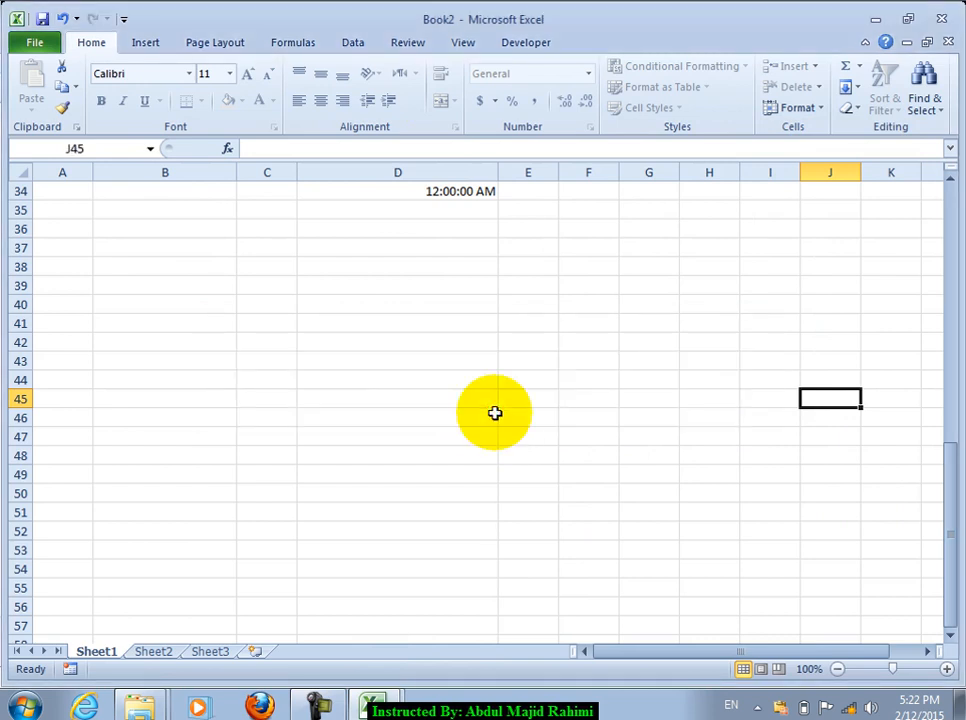
Step: Unprotect the sheet by entering its password
left_click_drag(147, 274, 173, 414)
left_click(748, 320)
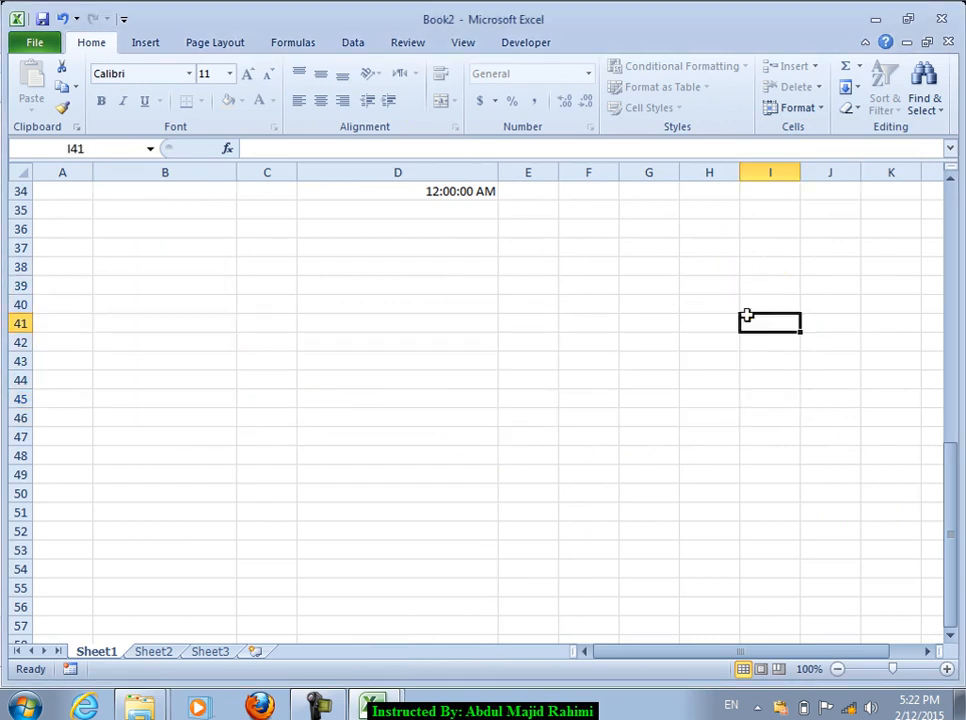
left_click(805, 110)
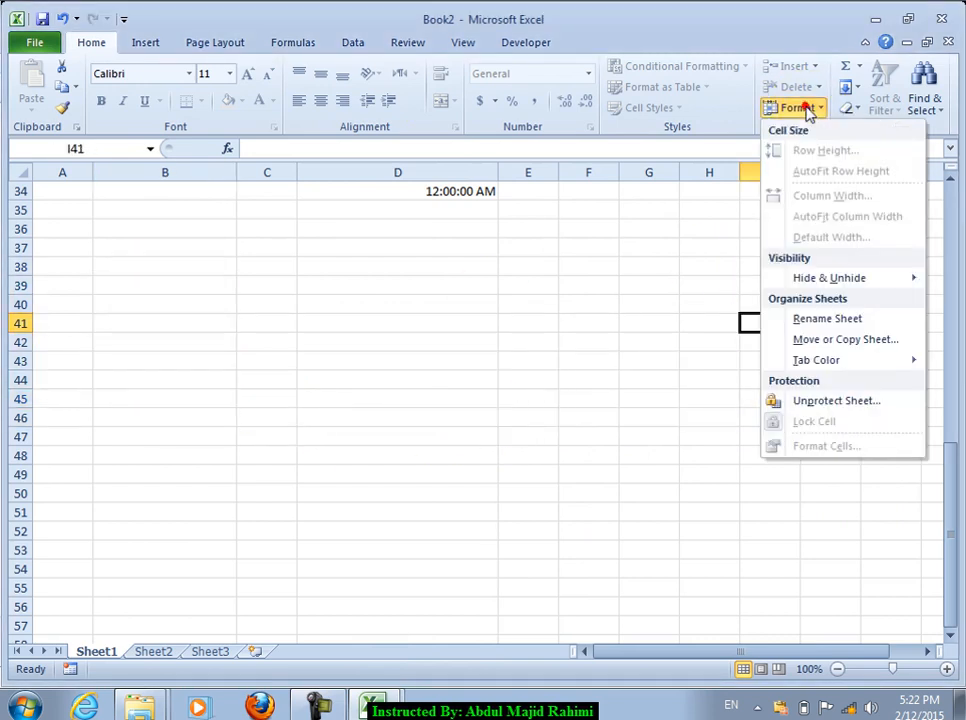
left_click(836, 401)
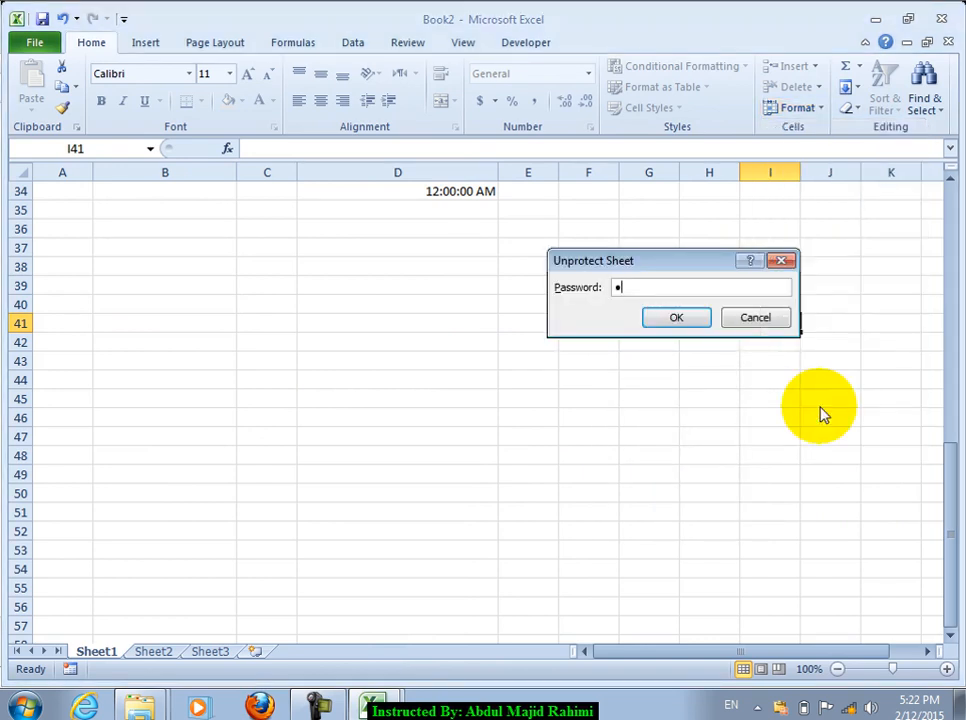
key("Return")
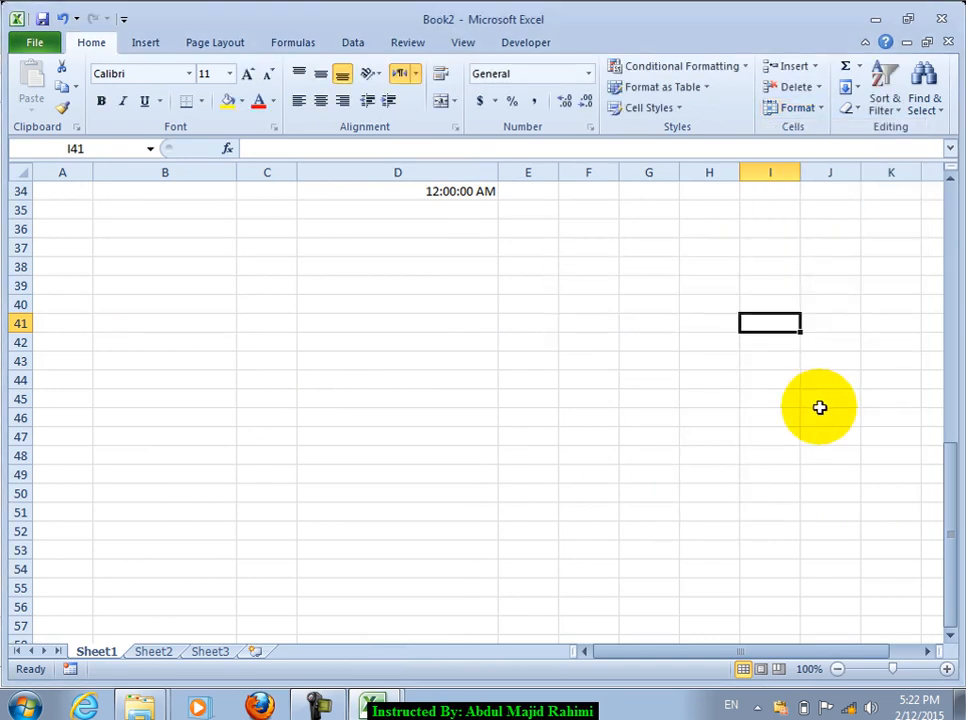
Step: Clear the Locked option for cells B39:B53
left_click_drag(155, 284, 162, 548)
left_click(591, 128)
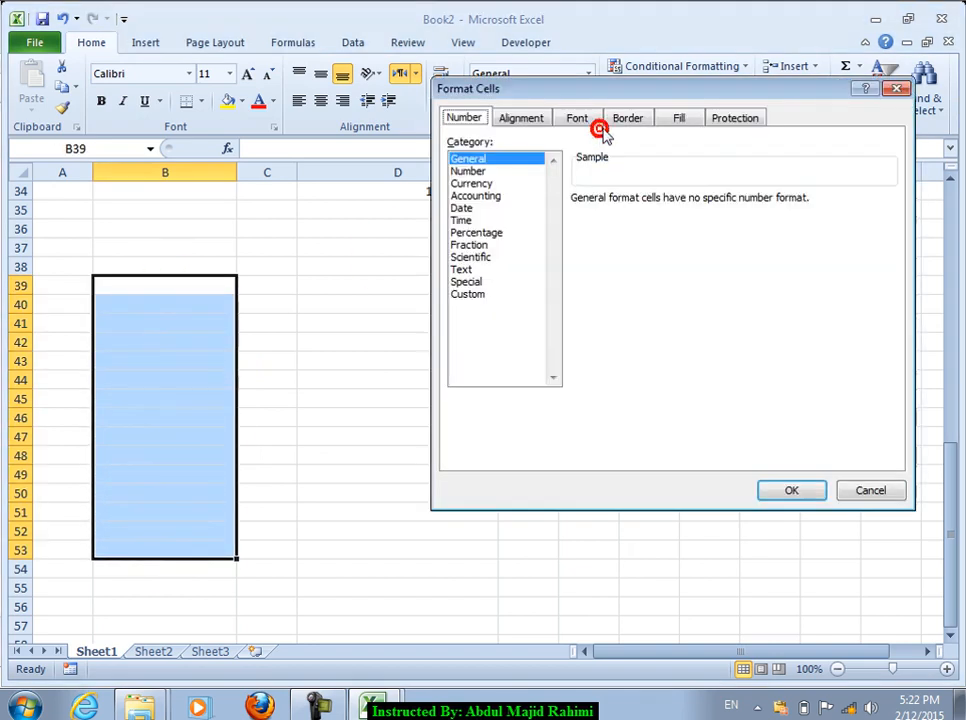
left_click(718, 120)
left_click(463, 145)
left_click(790, 492)
Step: Protect the sheet with a password, confirm locked cells refuse edits, then select B39
left_click(797, 107)
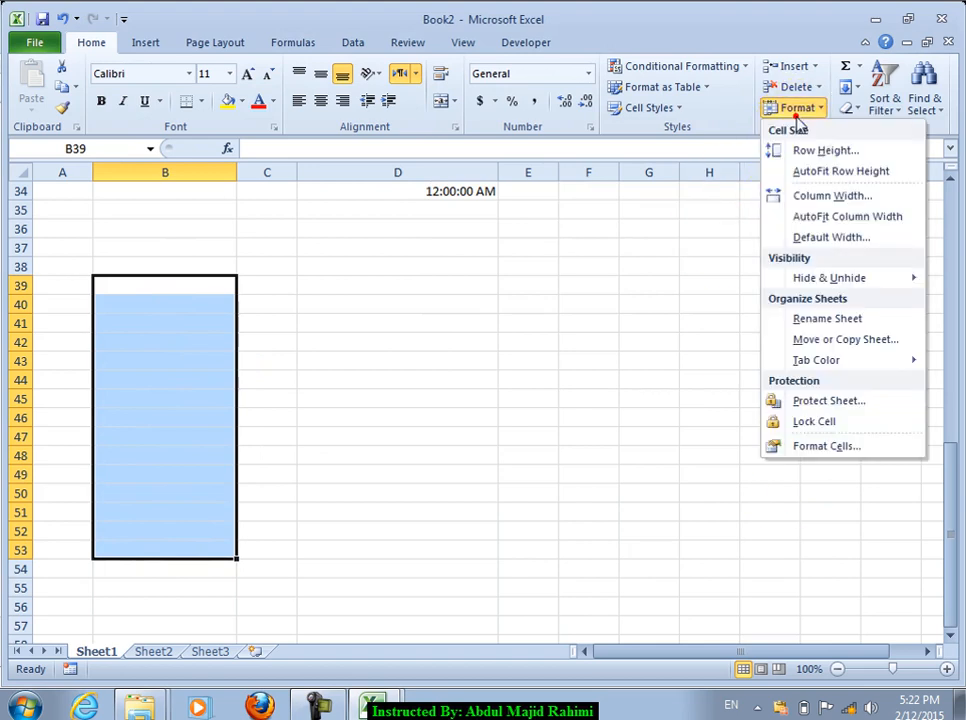
left_click(790, 402)
type("123")
key("Return")
type("123")
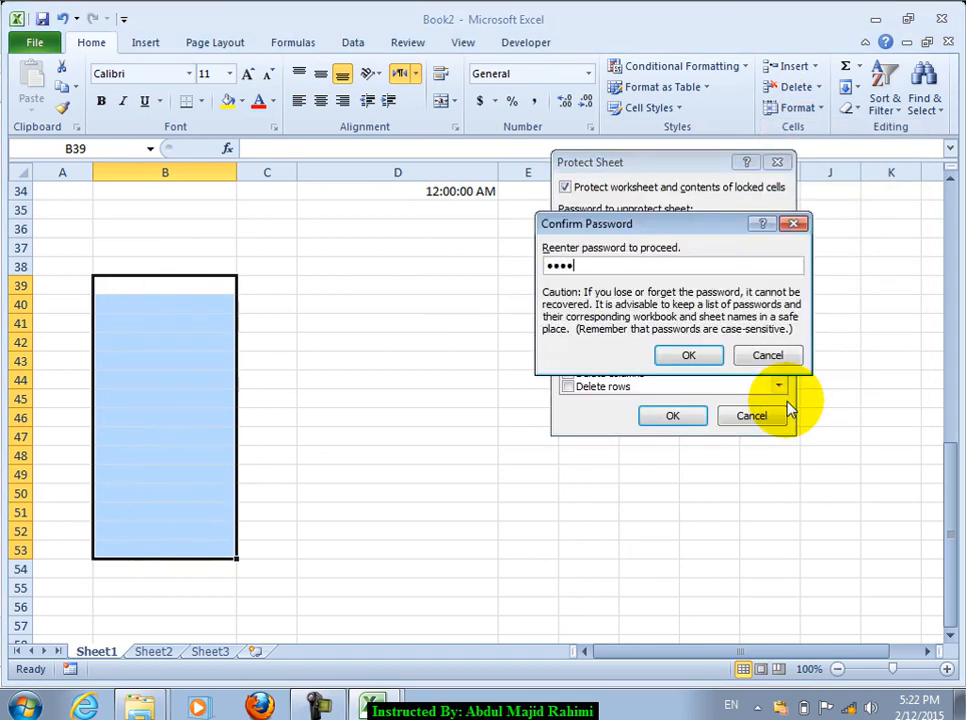
key("Return")
double_click(789, 400)
left_click(487, 412)
left_click(126, 284)
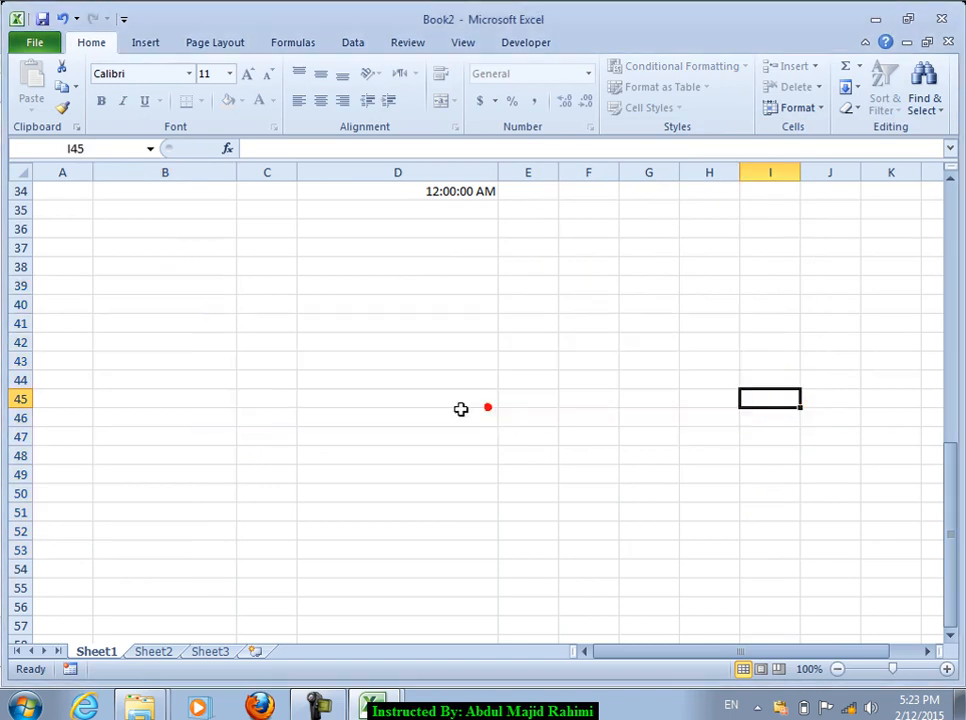
Step: Type several sample text entries down column B, confirming each one
type("fdf df asf dfsa")
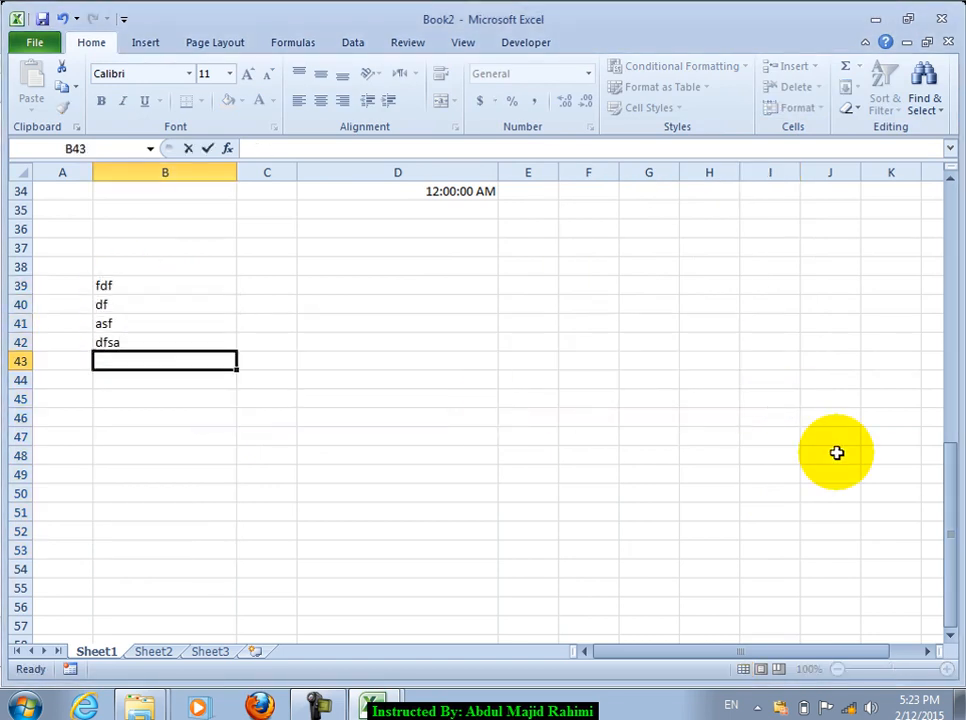
type(" fs dfds afsdf sdf asdf sdfs f")
key("Return")
type("sdf")
key("Return")
type("sdf")
key("Return")
Step: Attempt to edit a locked cell and dismiss the protected-sheet warnings
key("s")
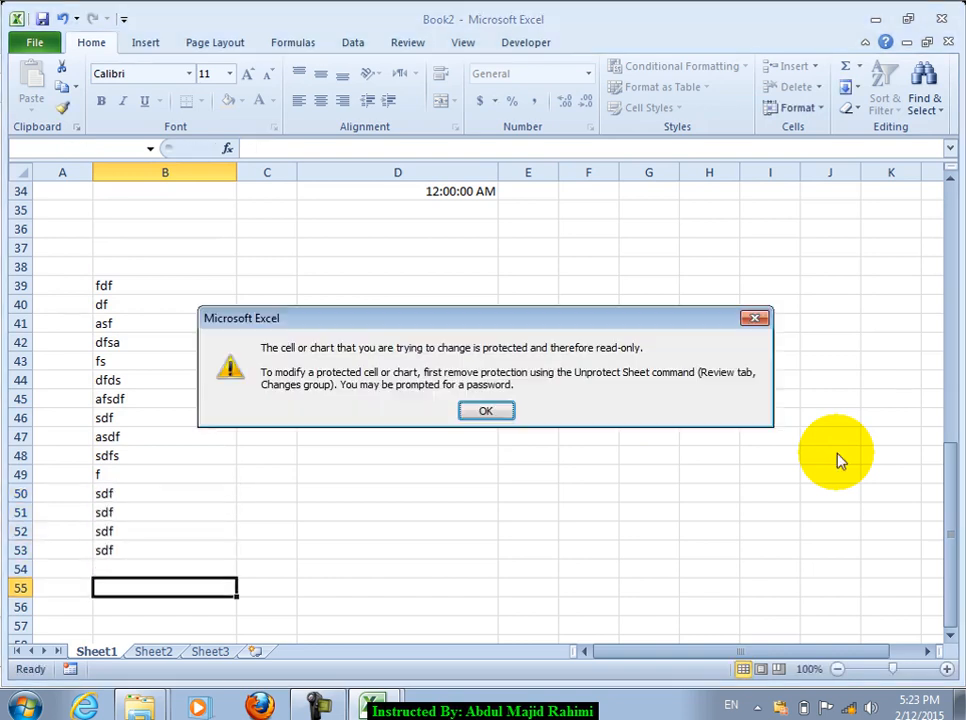
key("Return")
key("Up")
key("s")
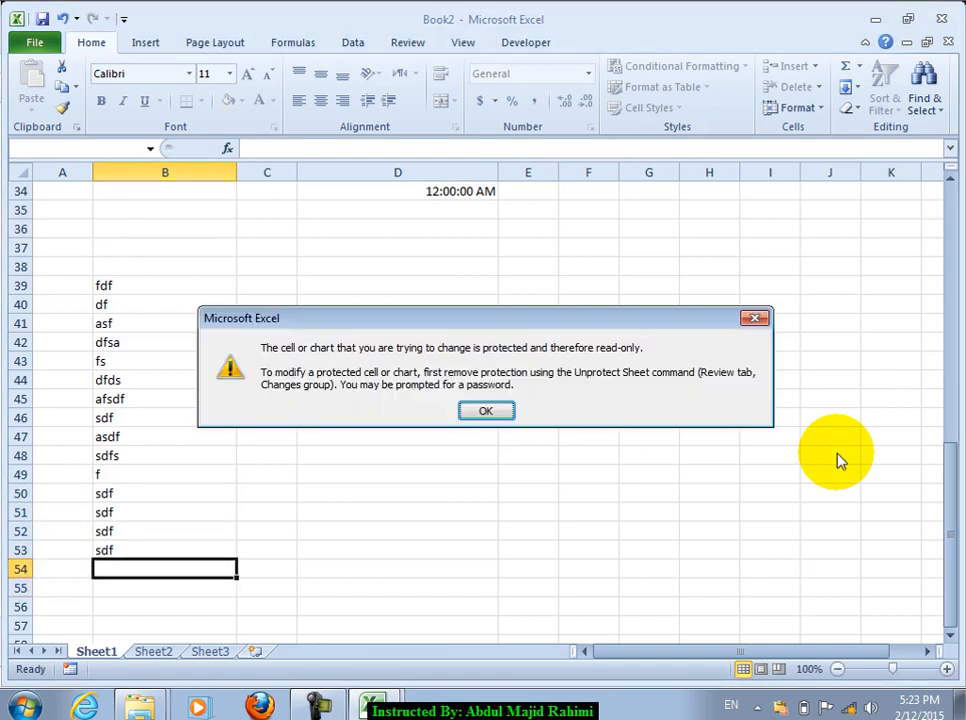
key("Return")
Step: Enter df and dddddddddd into B50:B53, working up the column
type("df")
key("Up")
type("df")
key("Up")
type("dddddddddd")
key("Up")
key("Up")
key("Up")
key("Up")
key("Up")
key("Up")
key("Up")
key("Up")
key("Up")
key("Up")
key("Up")
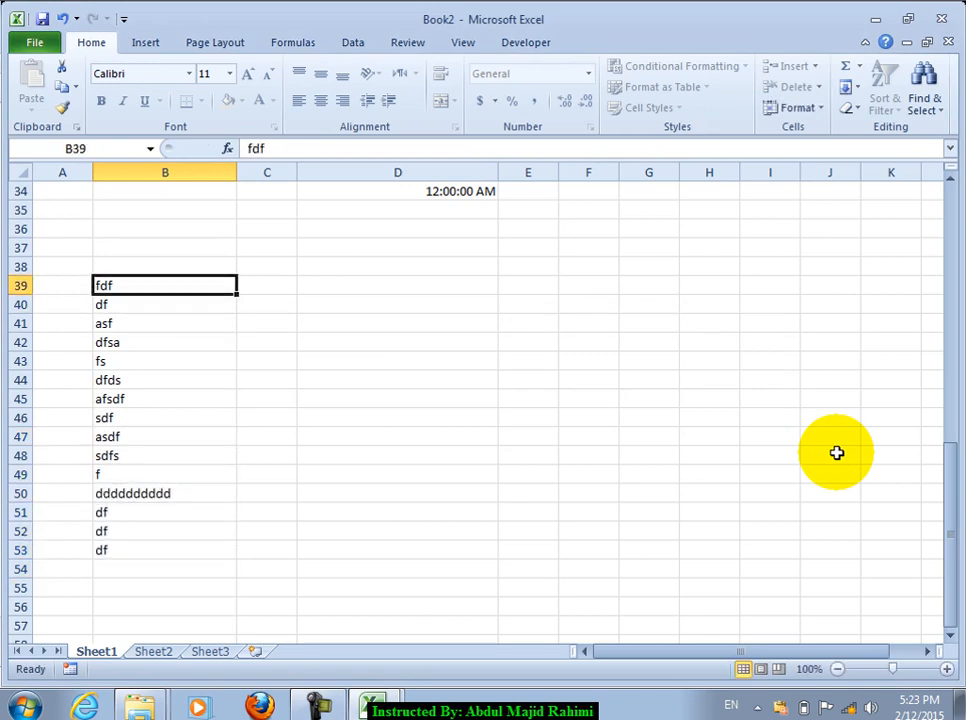
type("df")
key("Up")
key("Up")
Step: Get past the protection warnings and enter ddf in B39
key("d")
key("Return")
key("Down")
key("d")
key("Return")
key("Down")
type("ddf")
key("Return")
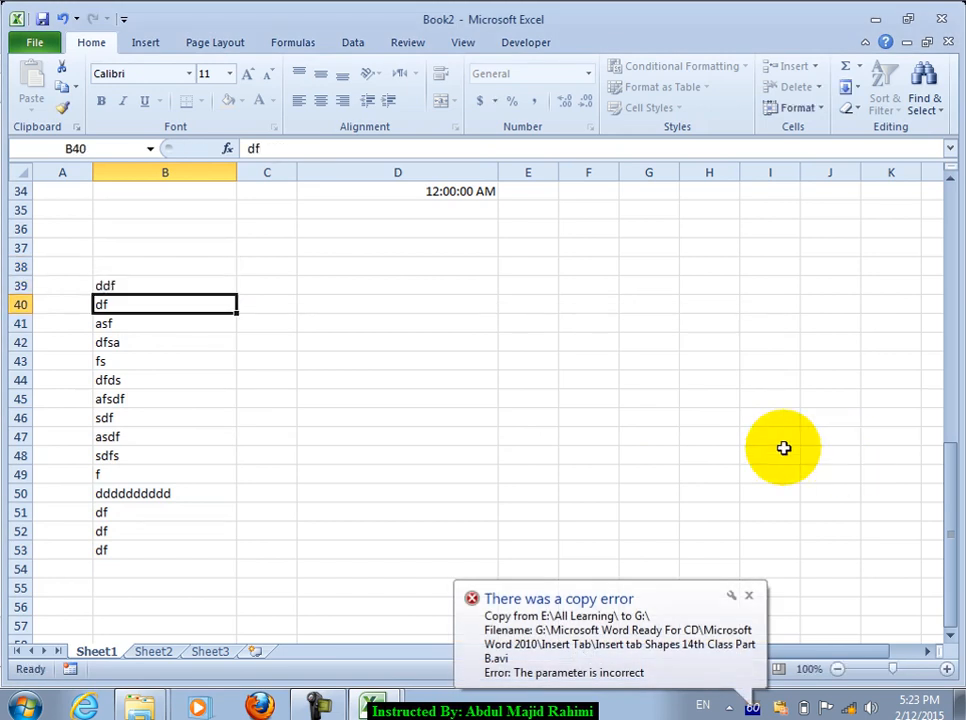
Step: Unprotect the sheet from the Format menu using its password
left_click(181, 328)
left_click(818, 113)
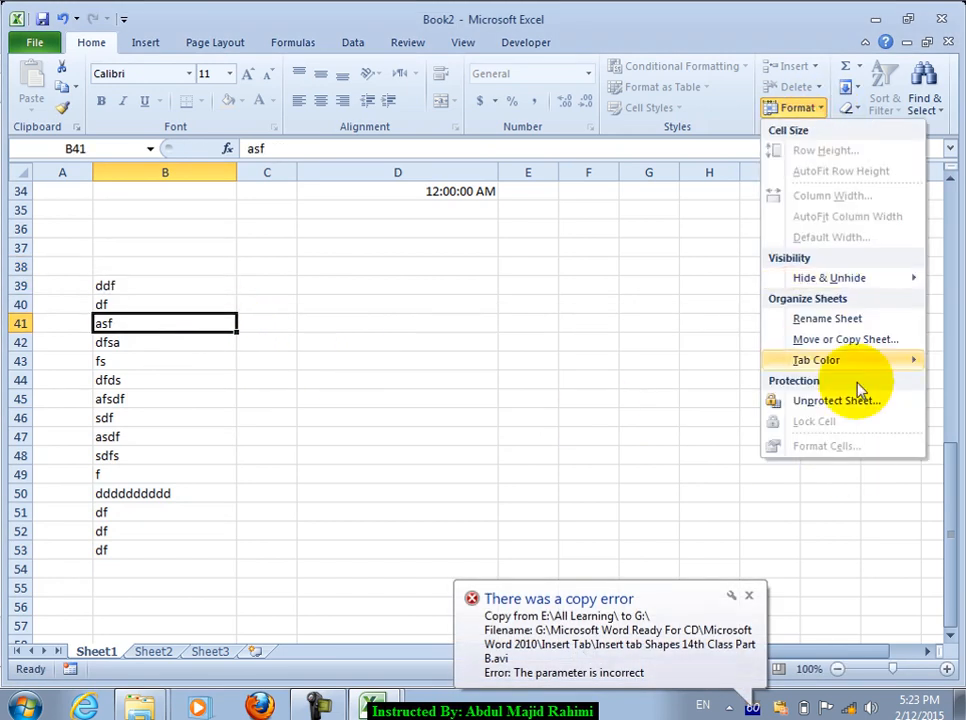
left_click(856, 400)
key("Return")
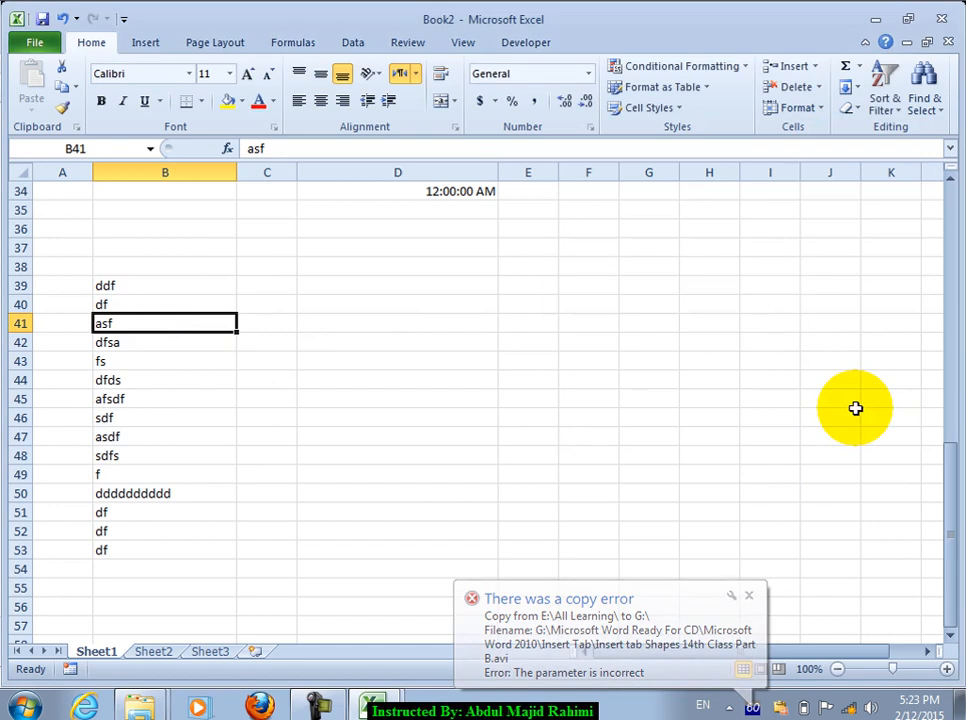
Step: Mark cells B39:B53 as Locked in Format Cells' Protection settings
left_click_drag(149, 285, 144, 542)
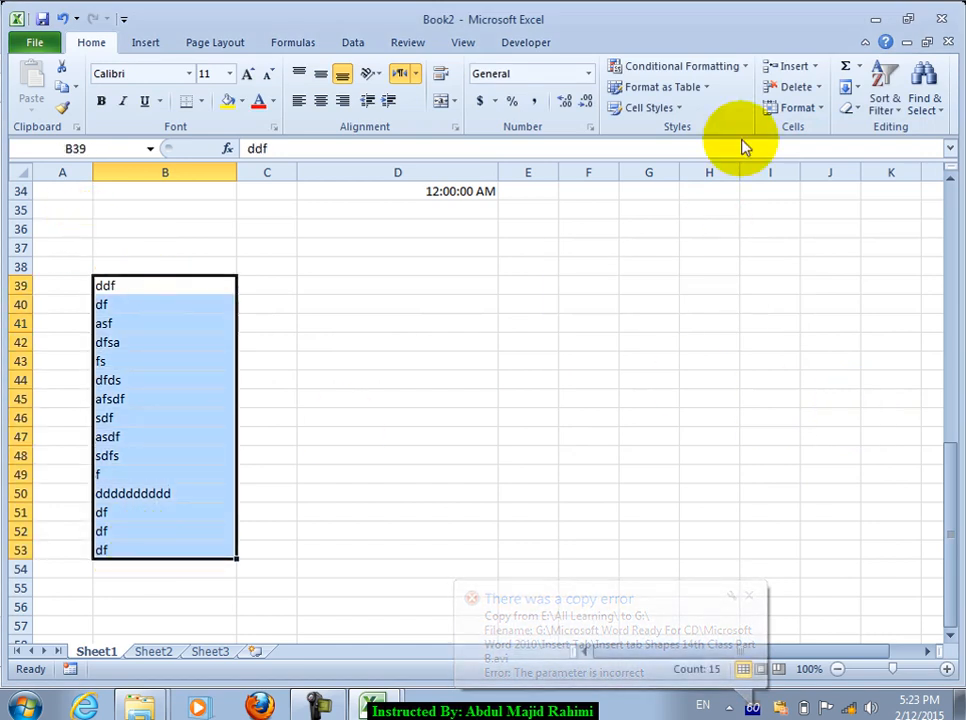
left_click(590, 127)
left_click(736, 120)
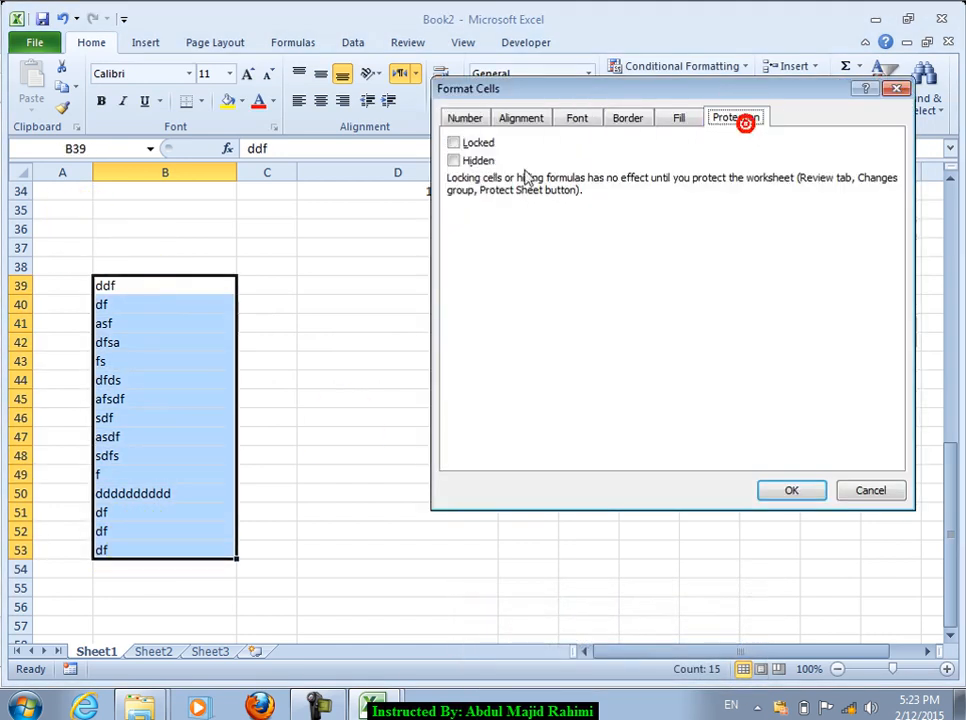
left_click(455, 142)
left_click(818, 494)
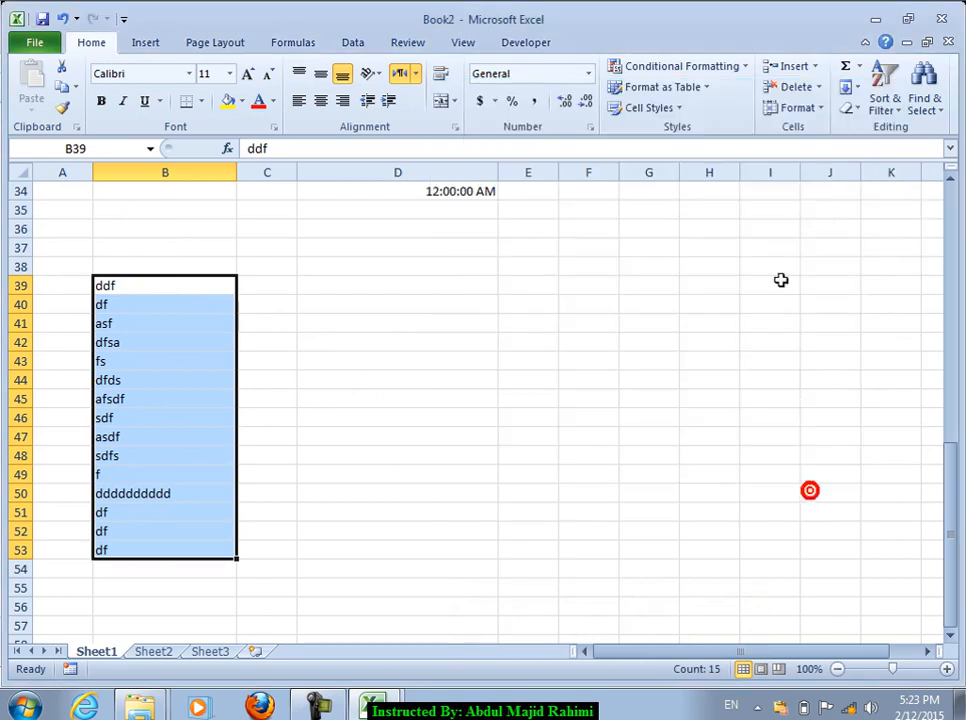
Step: Protect the sheet with a password, entering it twice to confirm
left_click(600, 286)
left_click(801, 110)
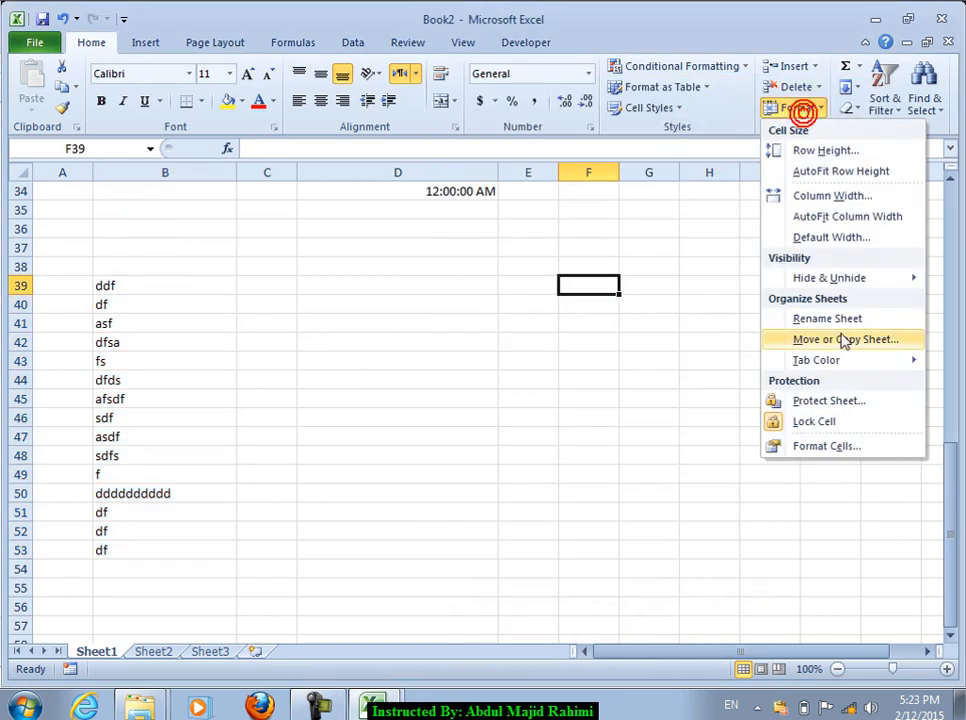
left_click(836, 403)
type("1234")
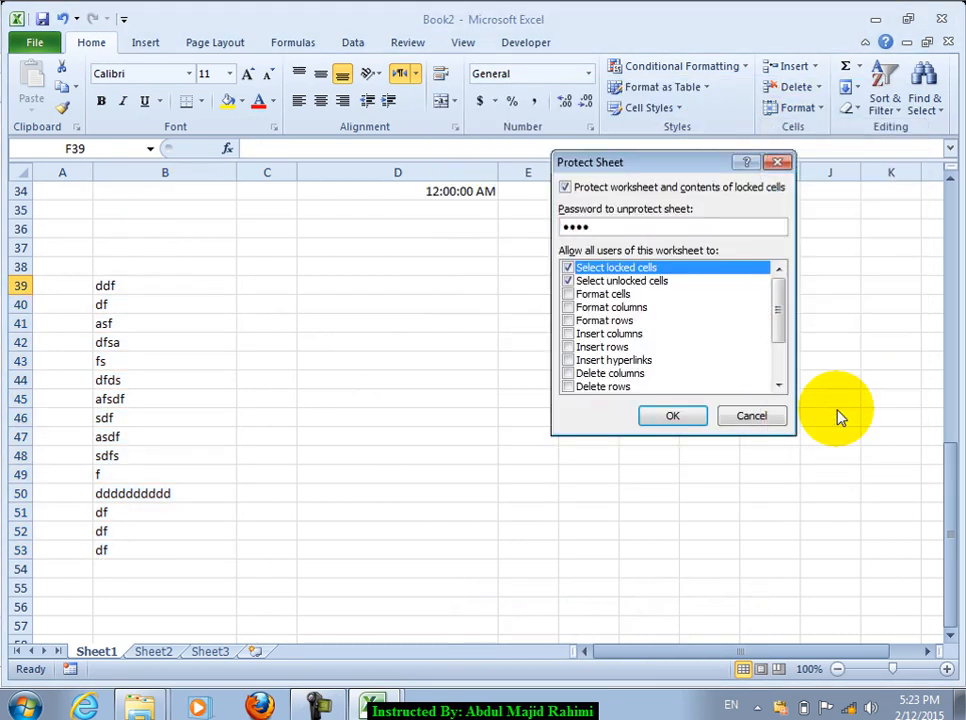
key("Return")
type("1234")
key("Return")
Step: Test that edits to E42 and locked B44 are refused, dismissing each warning
double_click(508, 343)
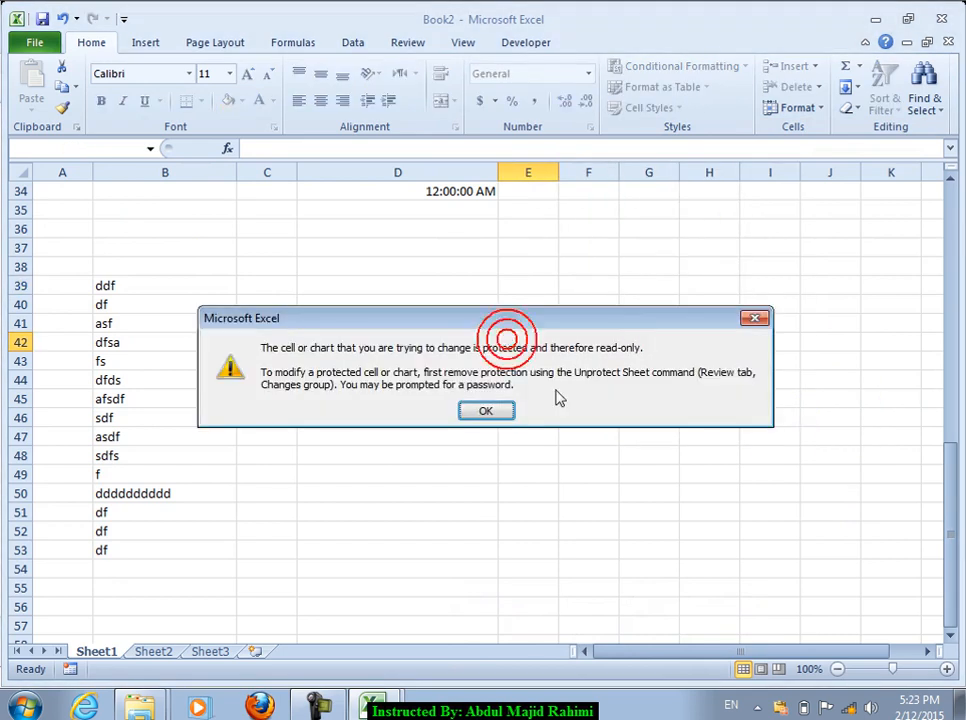
left_click(485, 410)
left_click_drag(163, 287, 160, 473)
double_click(157, 380)
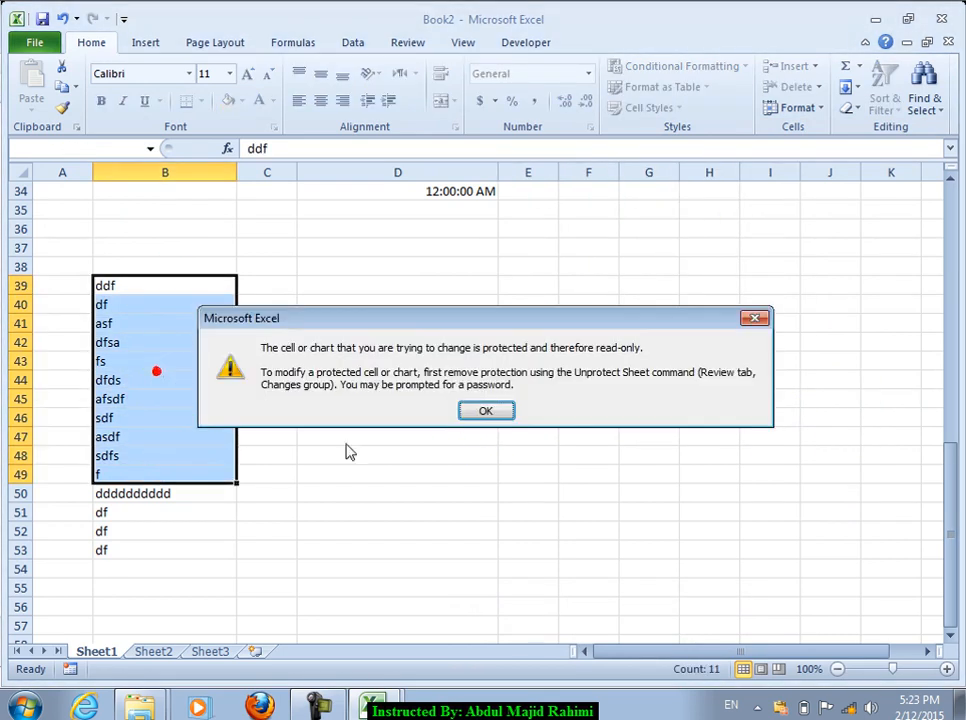
left_click(485, 411)
double_click(142, 379)
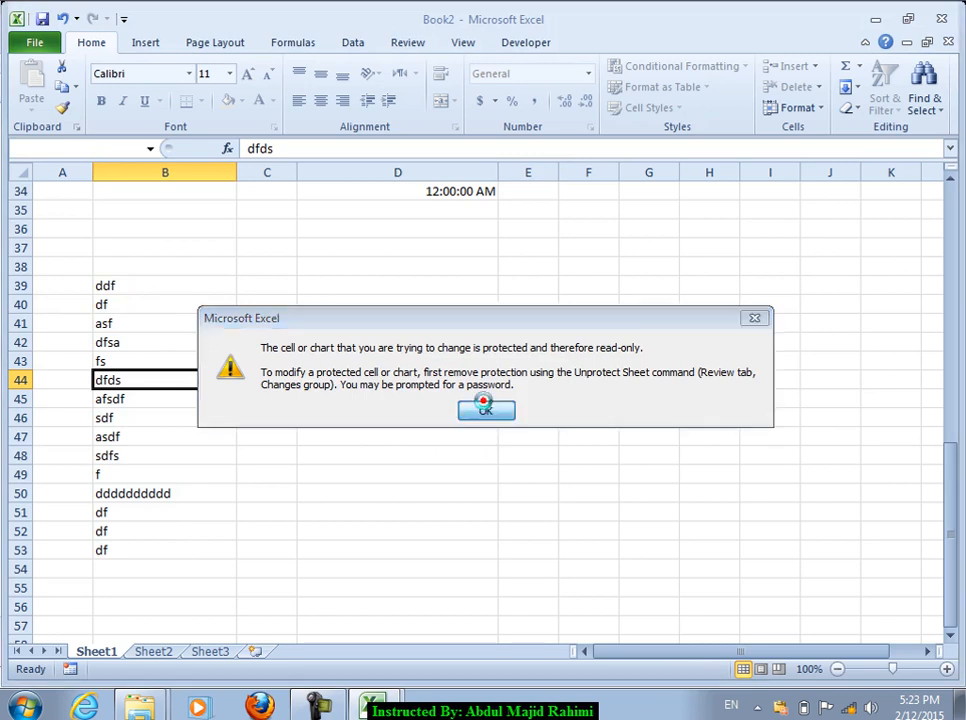
left_click(485, 410)
Step: Remove the sheet protection again with the password
left_click(805, 107)
left_click(818, 403)
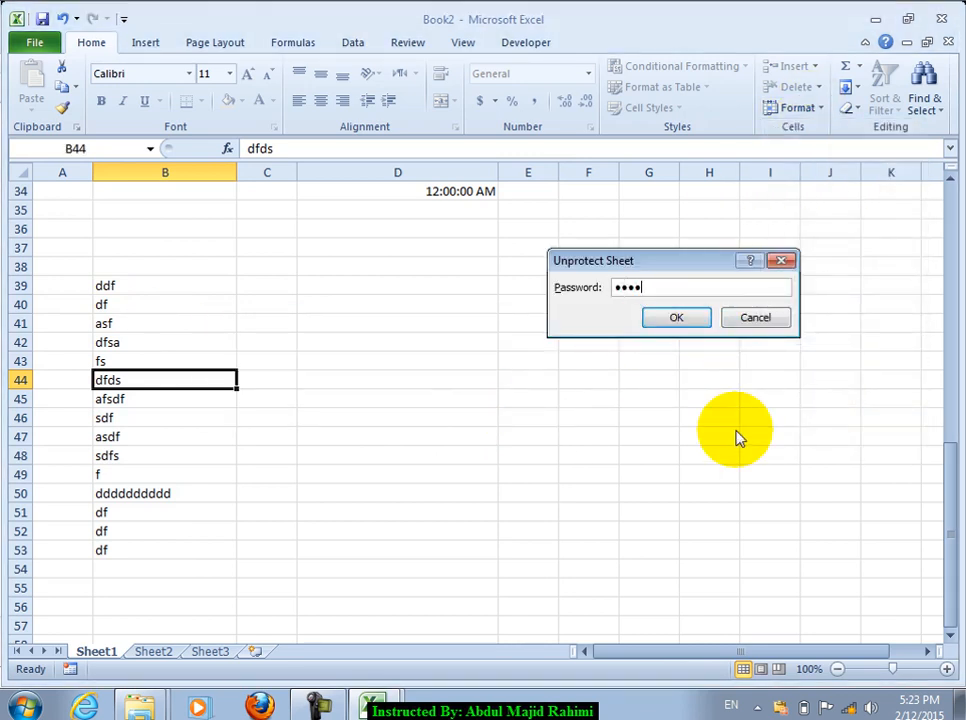
key("Return")
key("Right")
key("Right")
key("Right")
key("Right")
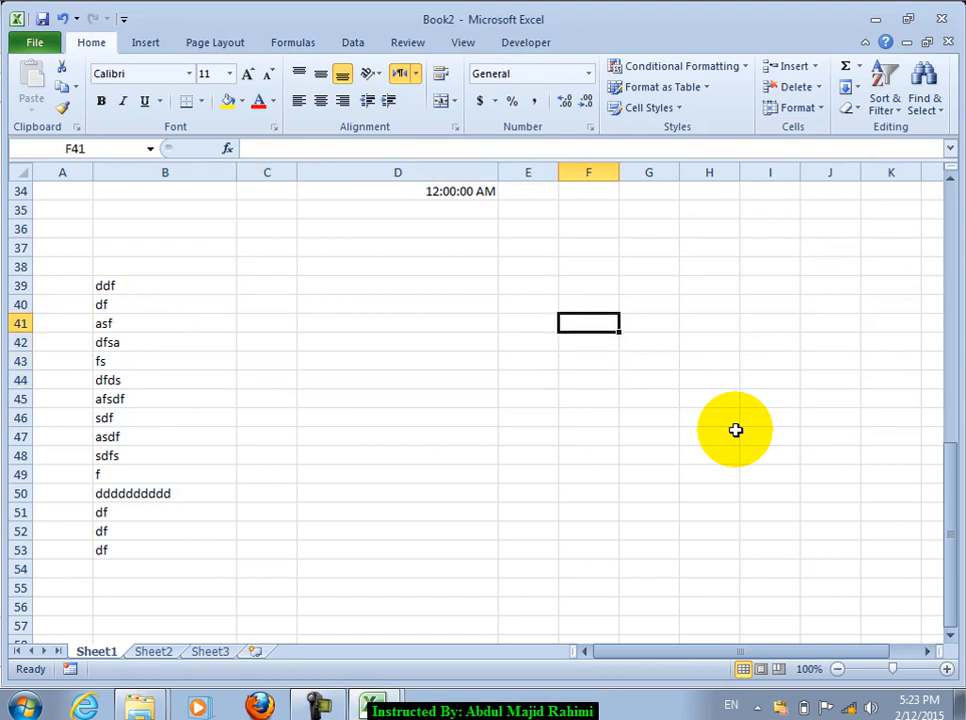
Step: Enter the numbers in F40:F46 and AutoSum them in F47 to 3377
key("Up")
type("3232 32 3 32 23")
key("Return")
type("3")
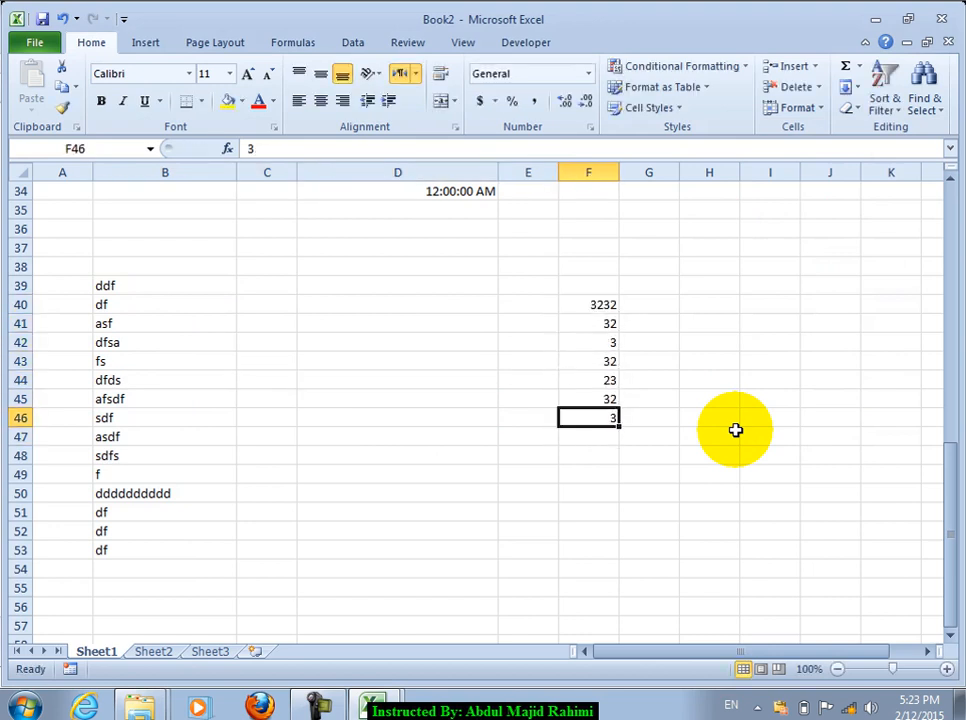
type("23")
key("Return")
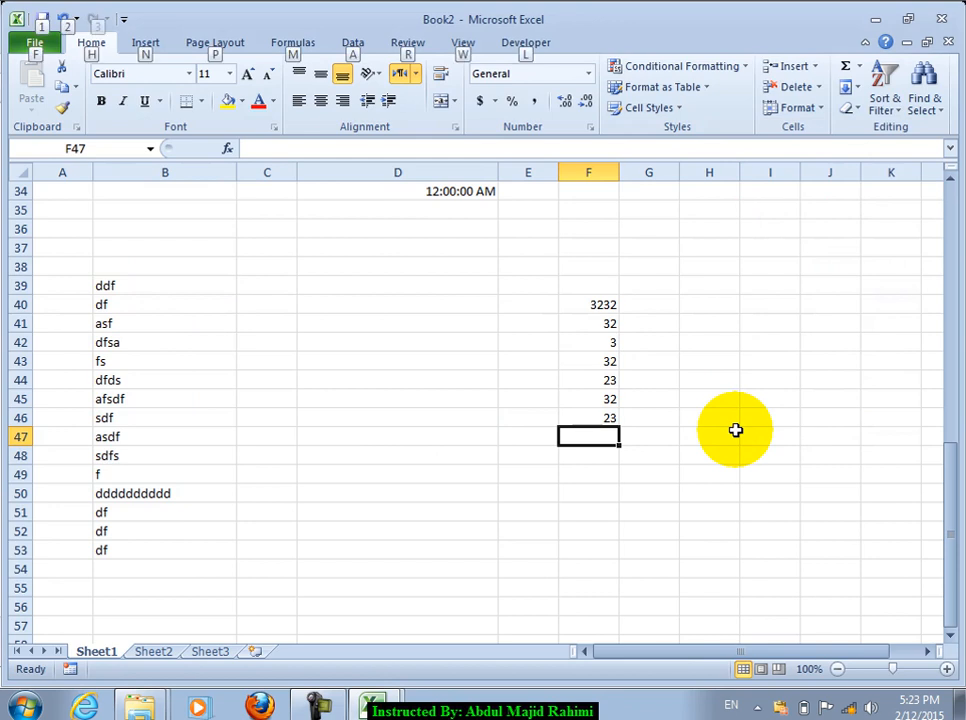
key("alt+equal")
key("Return")
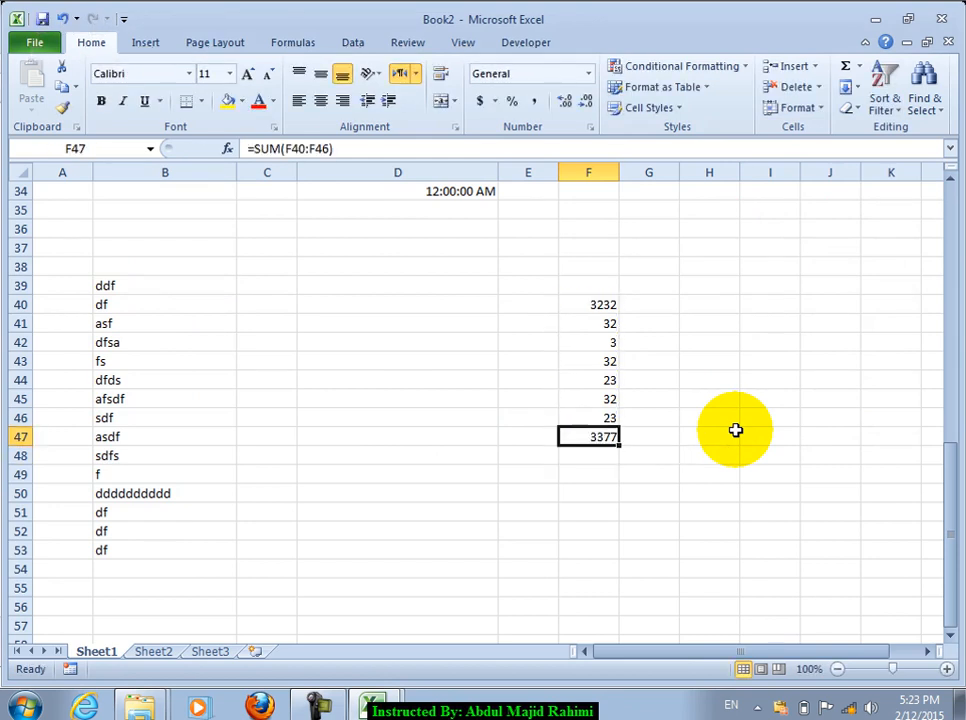
Step: Protect the sheet again with a password via Format > Protect Sheet
left_click(800, 108)
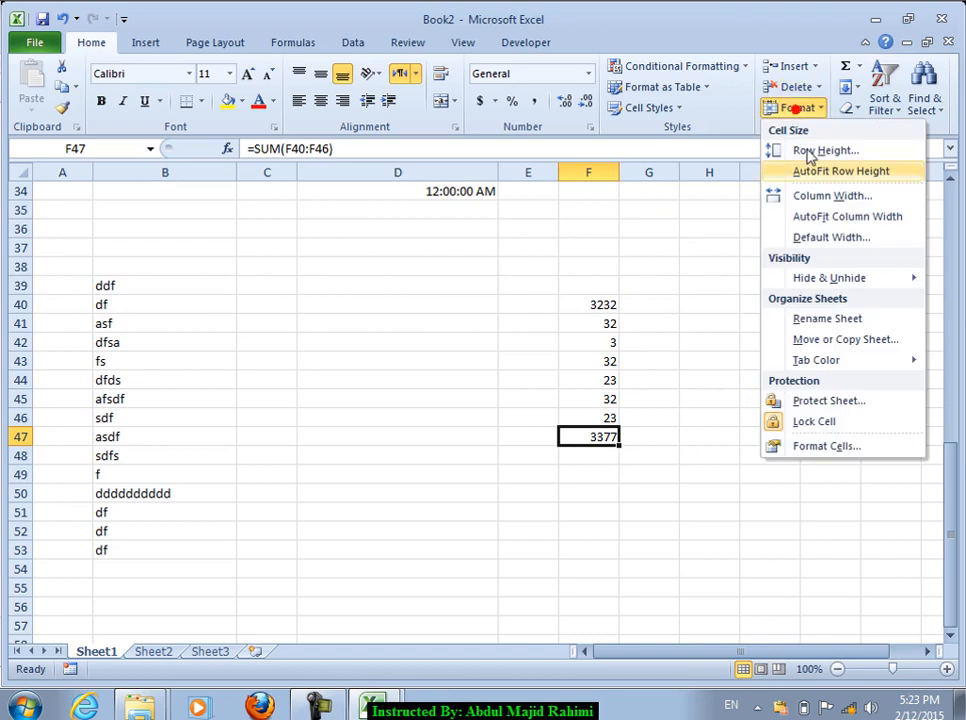
left_click(811, 404)
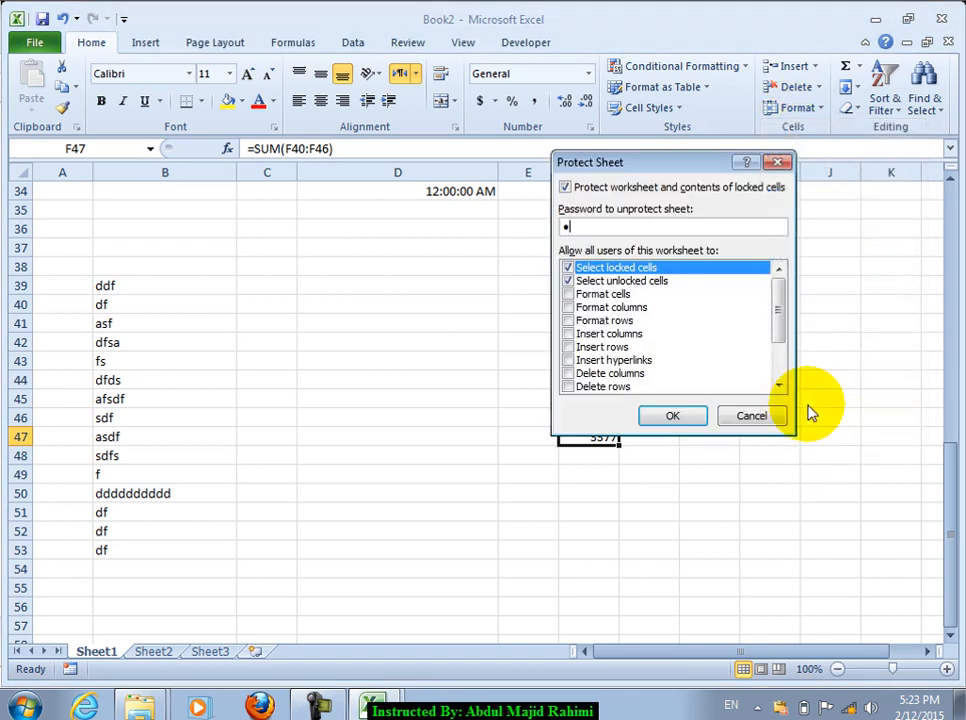
key("Return")
key("Return")
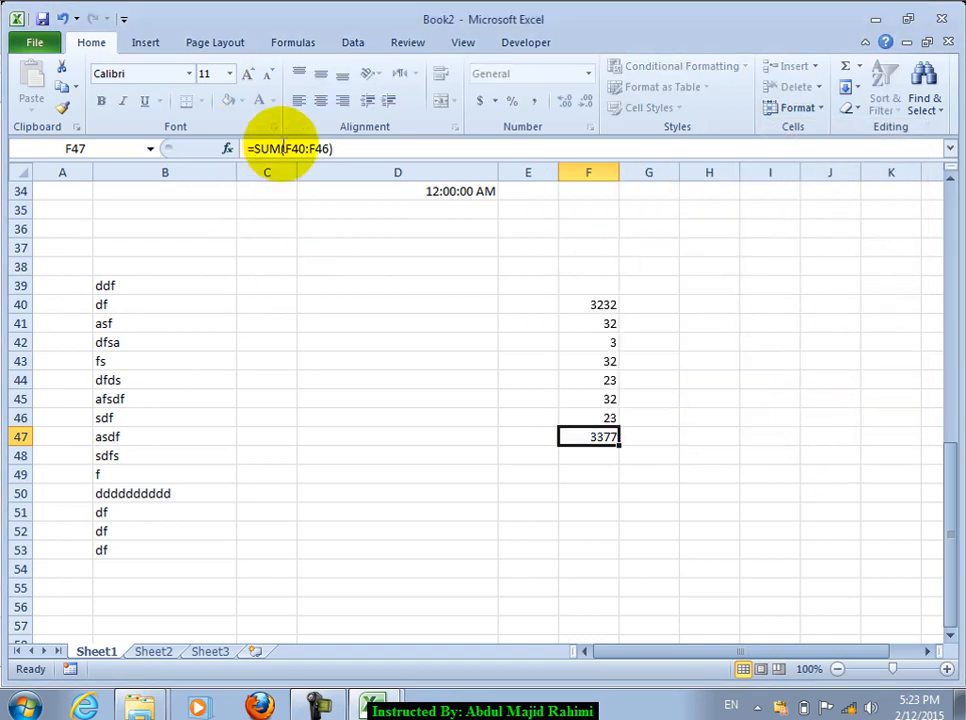
left_click(592, 378)
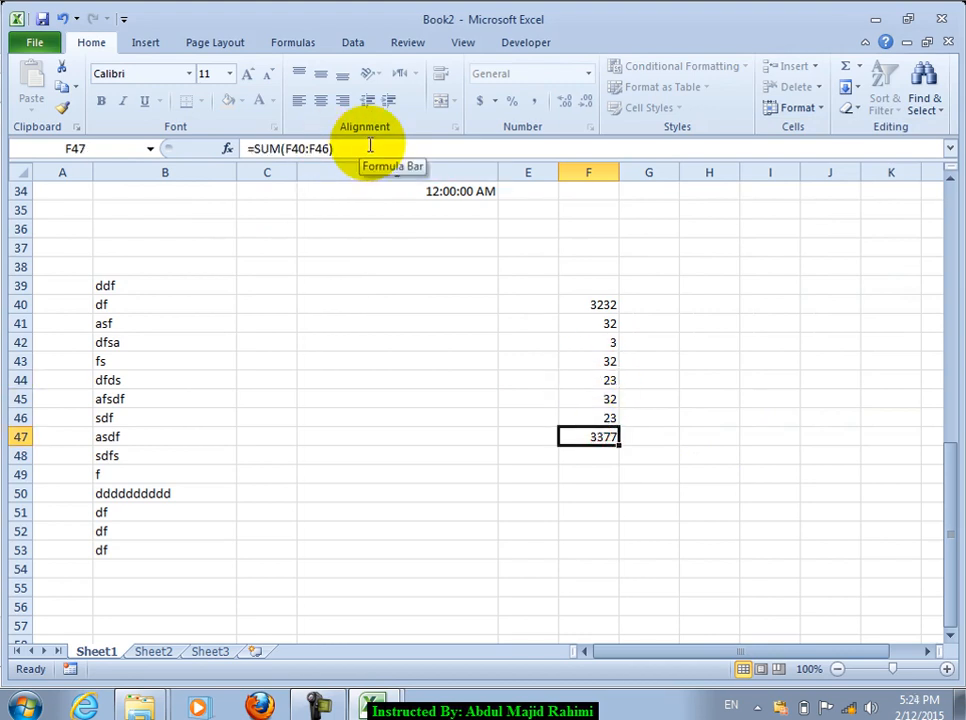
left_click(799, 108)
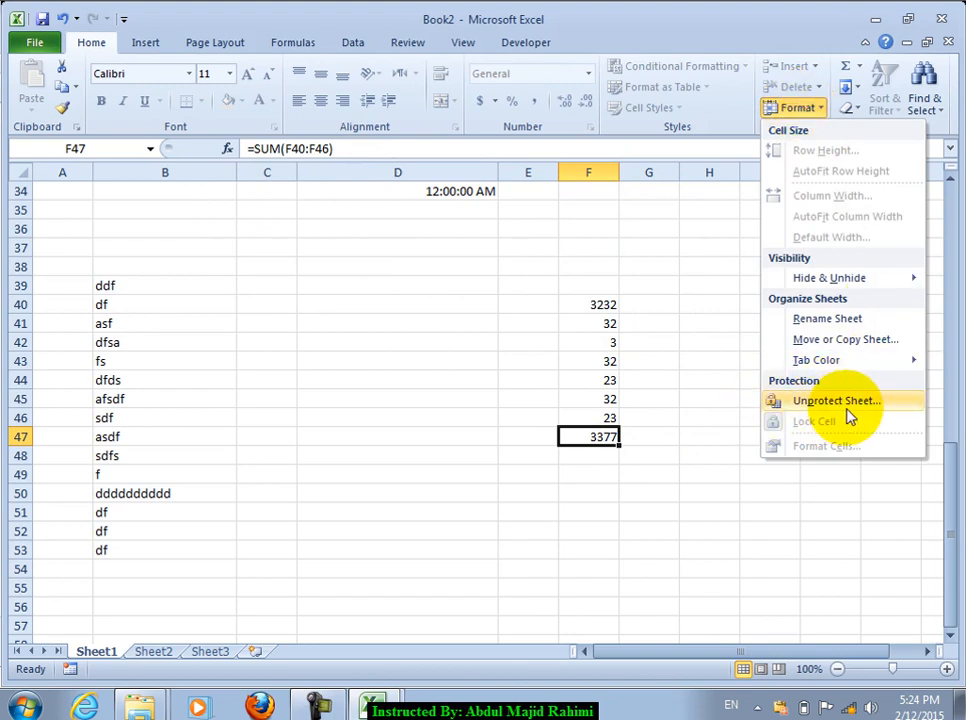
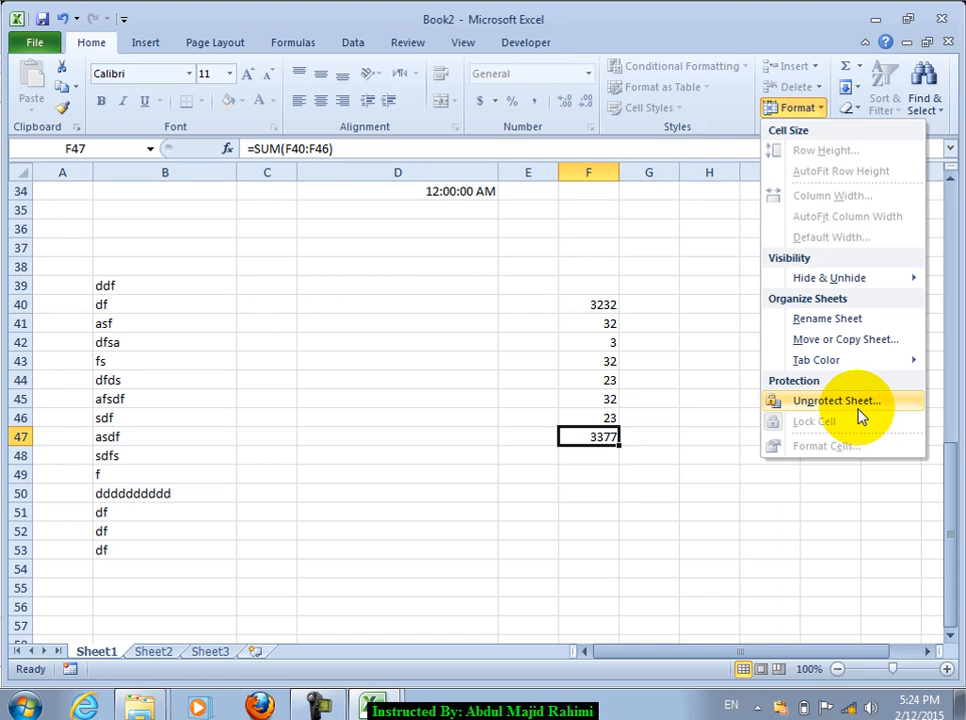
Step: Unprotect the sheet using its password
left_click(858, 410)
type("1234")
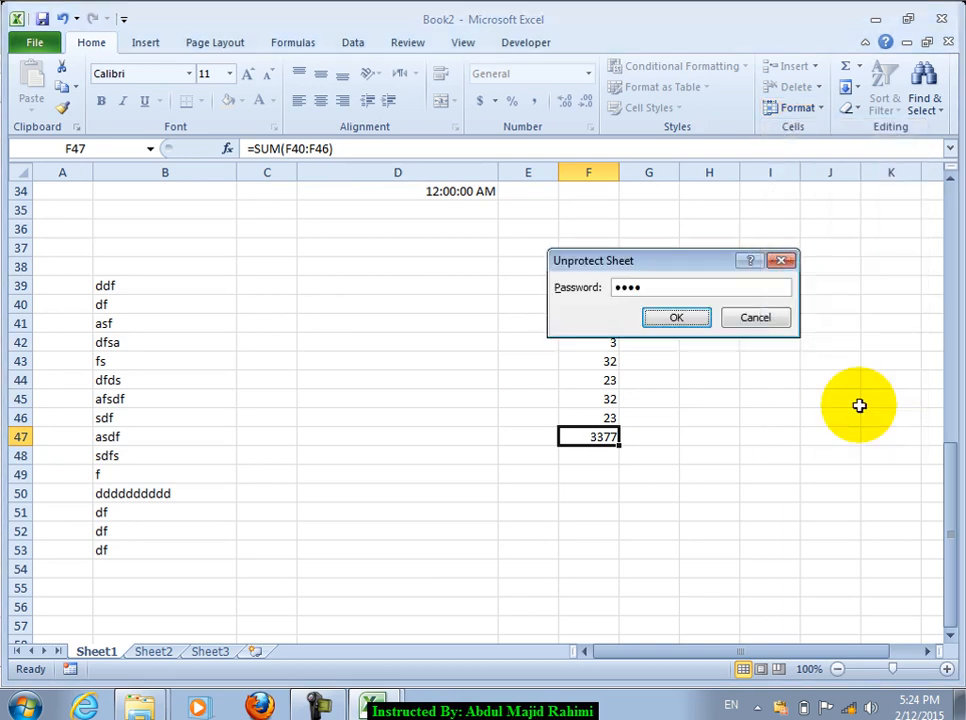
key("Return")
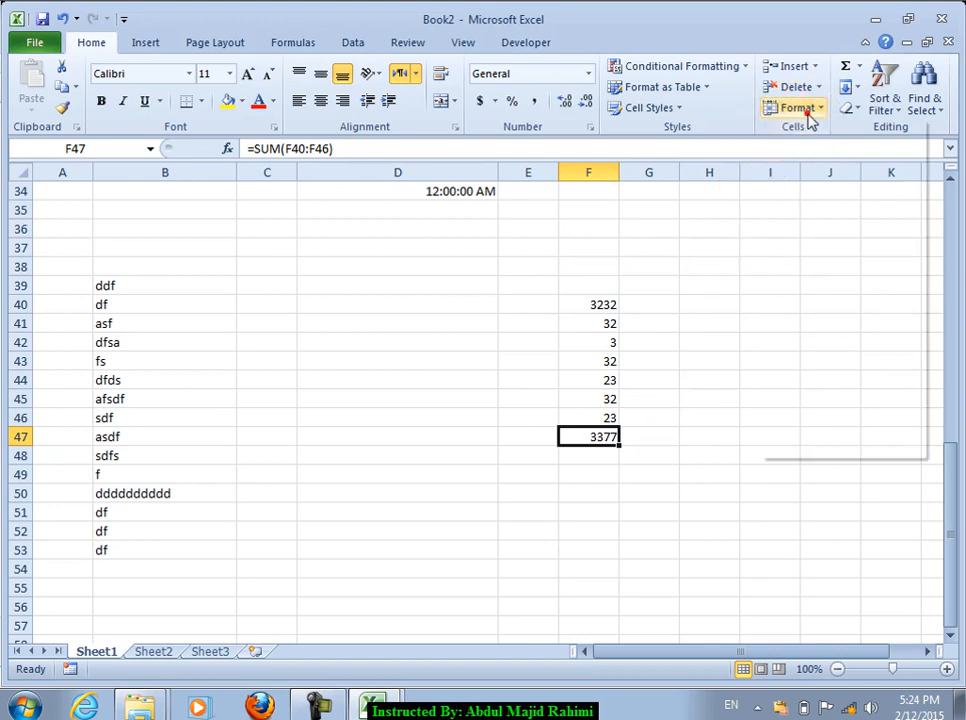
Step: Mark cell F47's formula as Hidden in the cell protection settings
left_click(806, 108)
left_click(852, 447)
left_click(479, 160)
left_click(816, 491)
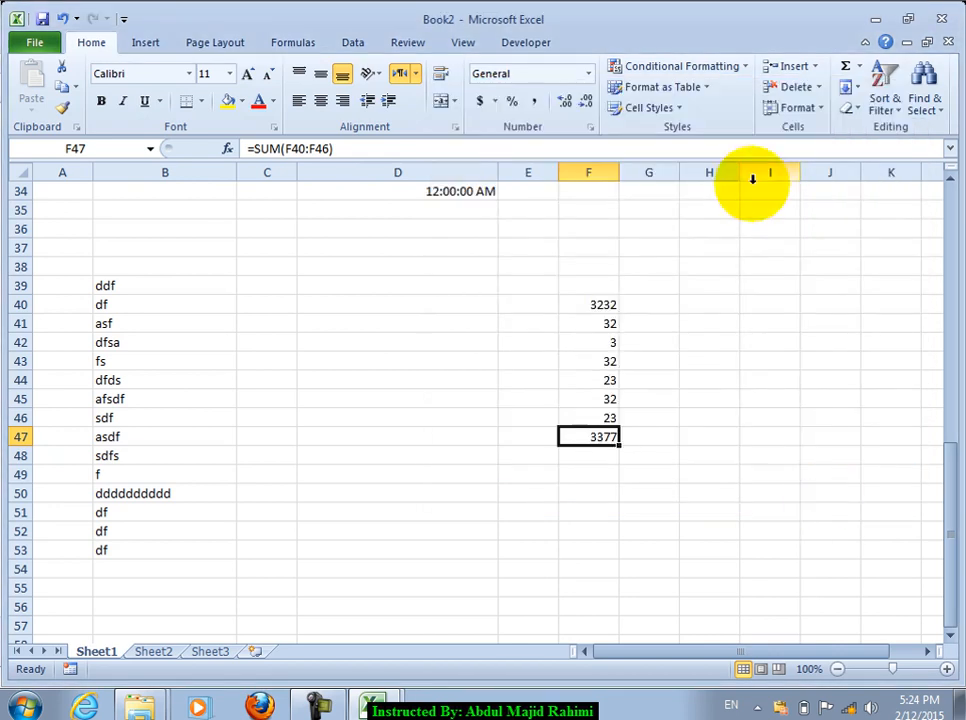
Step: Protect the sheet with a password and check that F47's formula is hidden
left_click(797, 108)
left_click(826, 401)
type("123")
key("Return")
type("123")
key("Return")
left_click(699, 414)
left_click(597, 436)
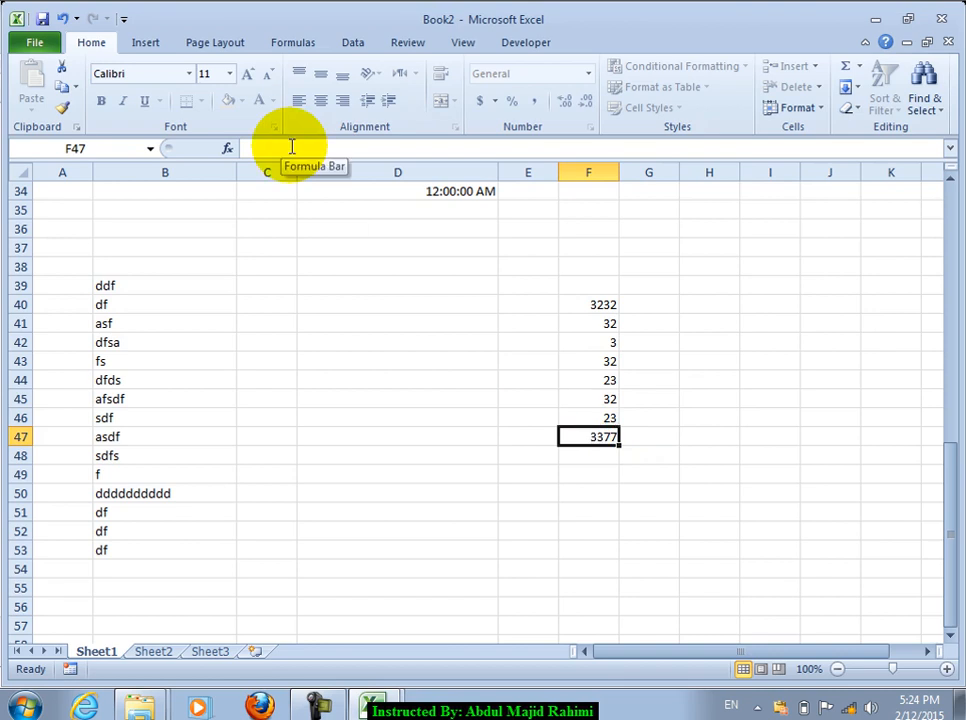
Step: Unprotect the sheet again and cancel the Hidden change for F47, then select D37
left_click(797, 107)
left_click(823, 398)
key("Return")
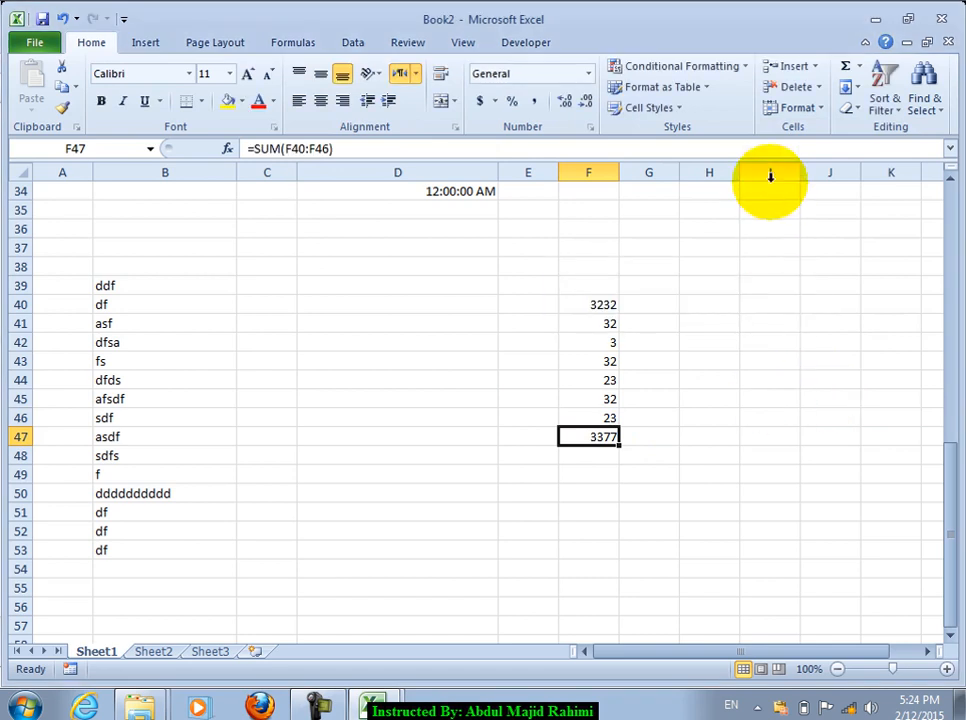
left_click(802, 107)
left_click(826, 446)
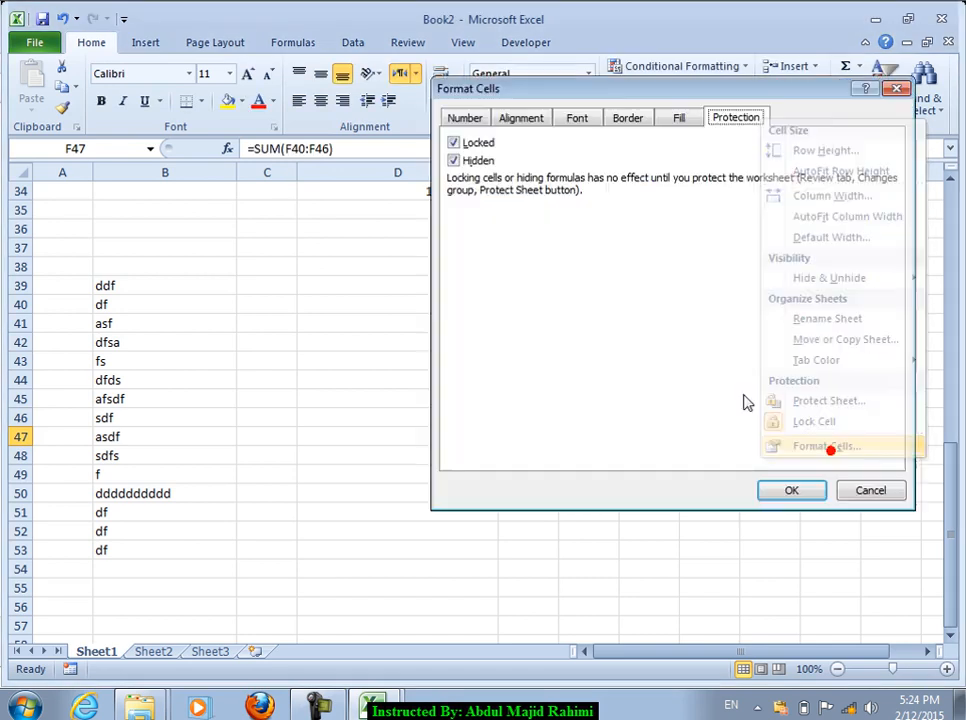
left_click(477, 165)
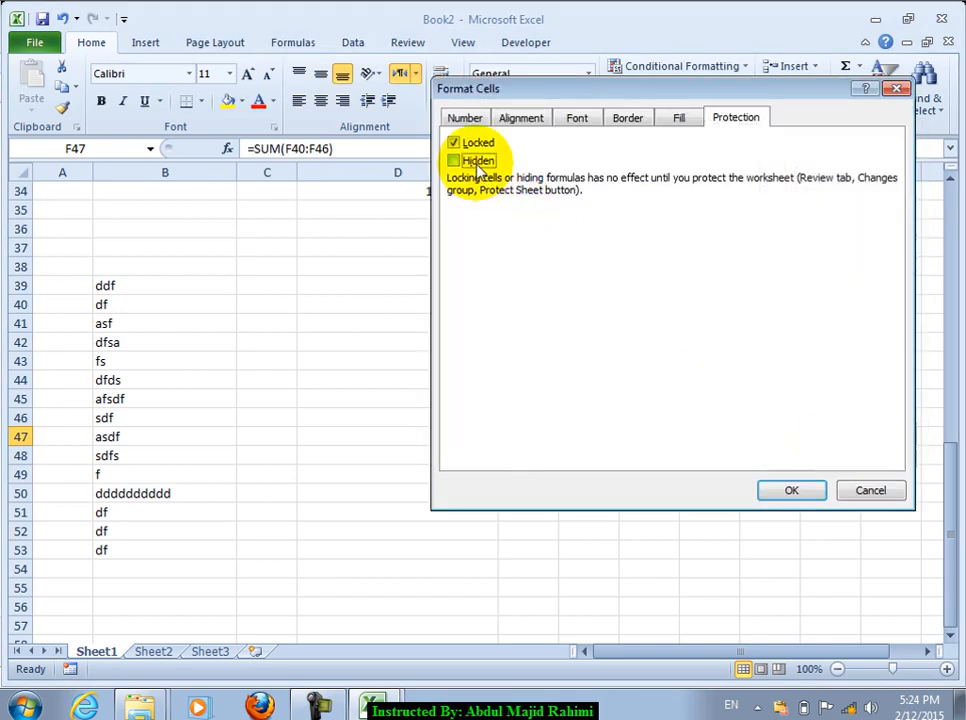
left_click(870, 490)
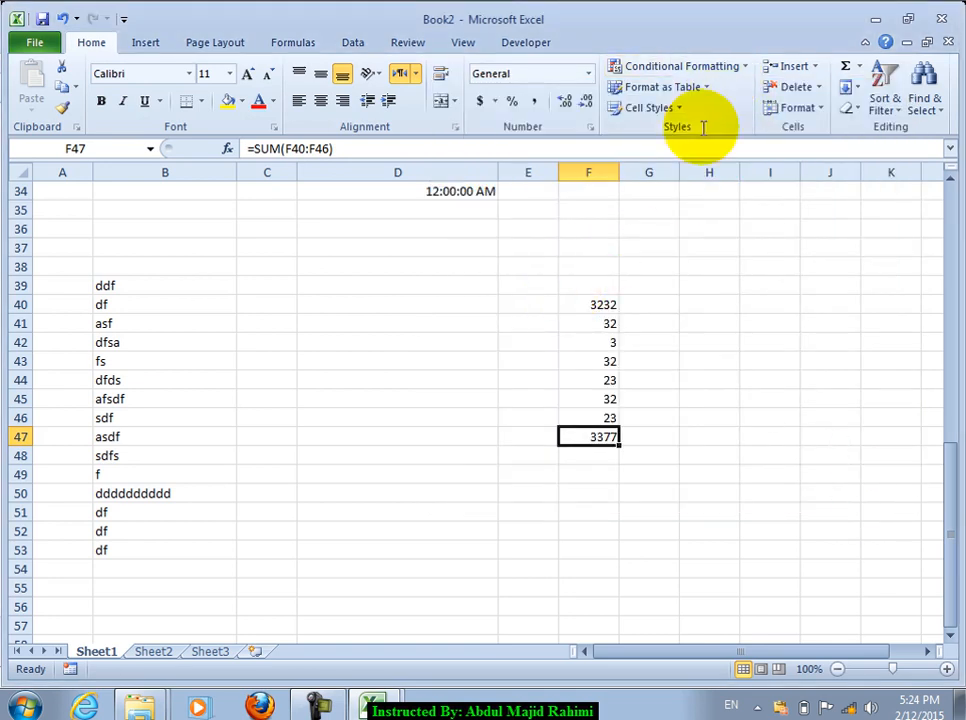
left_click(406, 241)
Step: Browse the Conditional Formatting menu after restoring and re-maximizing the Excel window
left_click(728, 65)
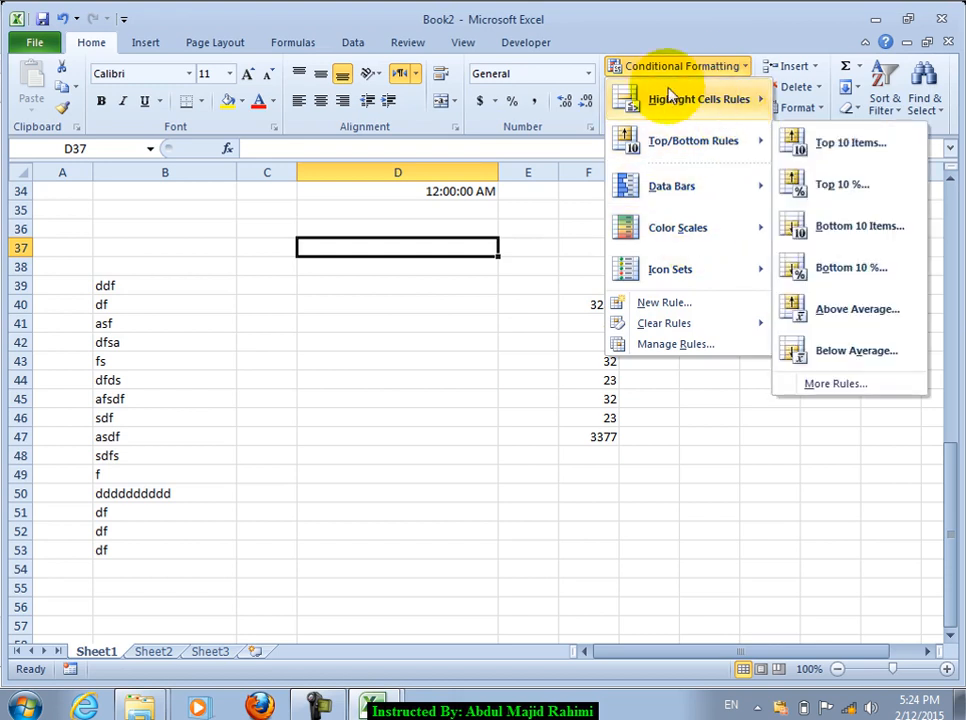
left_click(688, 30)
double_click(688, 31)
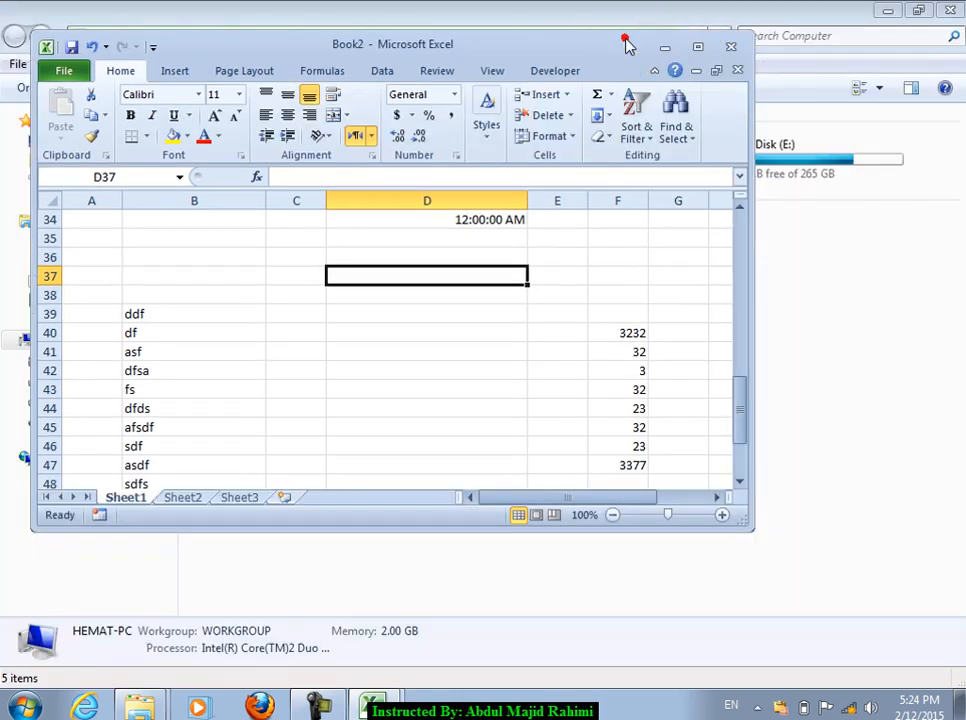
double_click(626, 41)
left_click(650, 104)
mouse_move(658, 145)
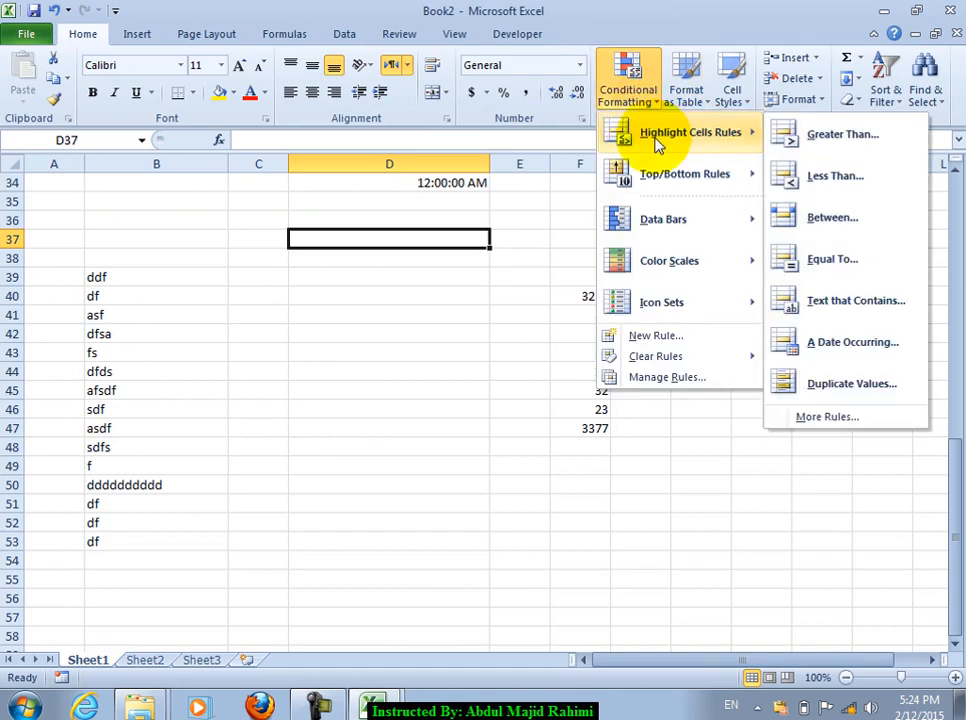
left_click(425, 358)
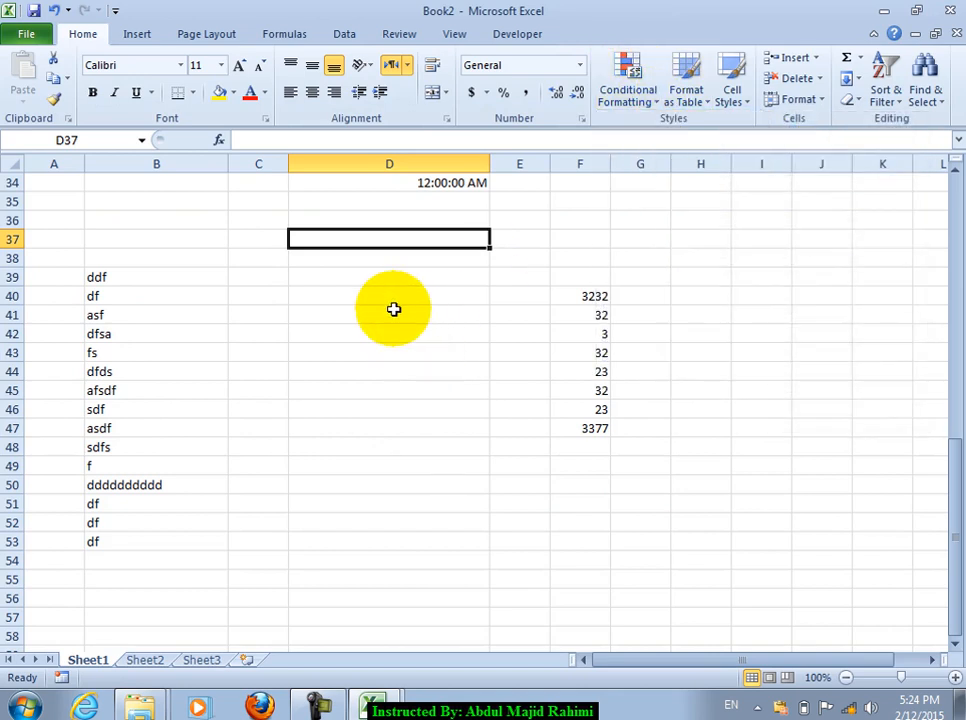
Step: On Sheet2, enter the heading Salary in cell D3
left_click(152, 662)
left_click(372, 262)
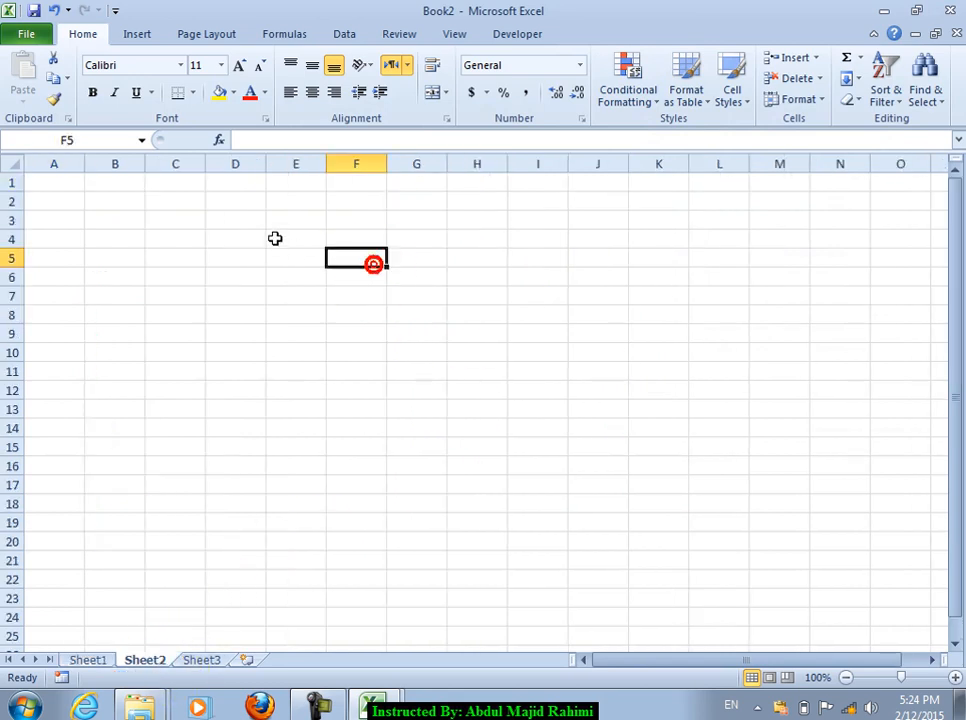
left_click(257, 226)
type("Salary")
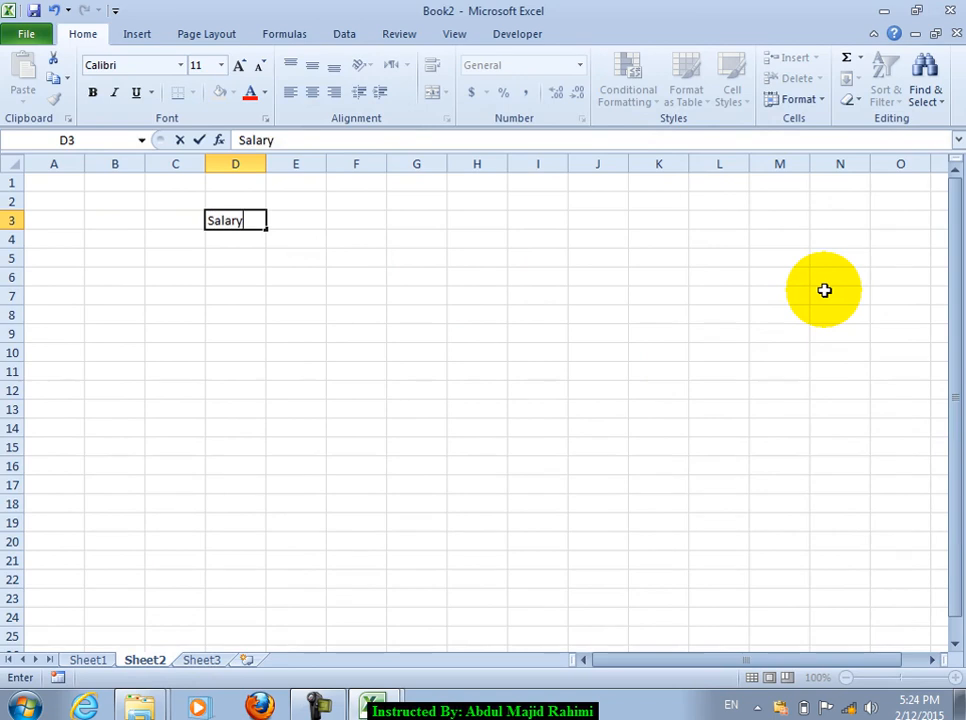
key("Return")
Step: Highlight D4:D19 values greater than 1000 with light red fill and dark red text
left_click_drag(235, 258, 235, 522)
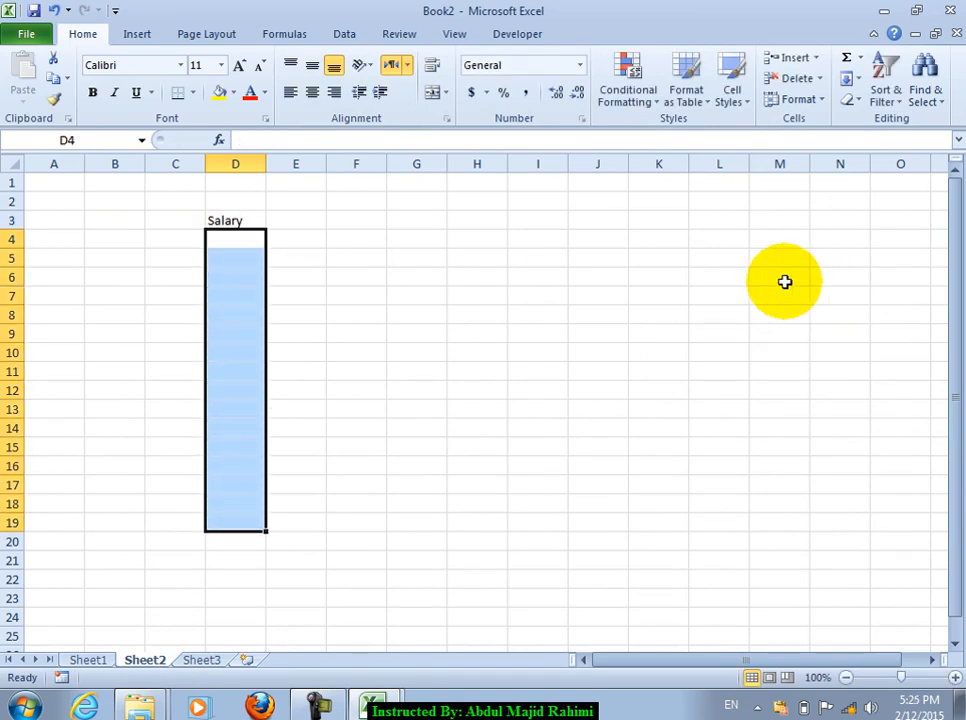
left_click(645, 100)
mouse_move(750, 140)
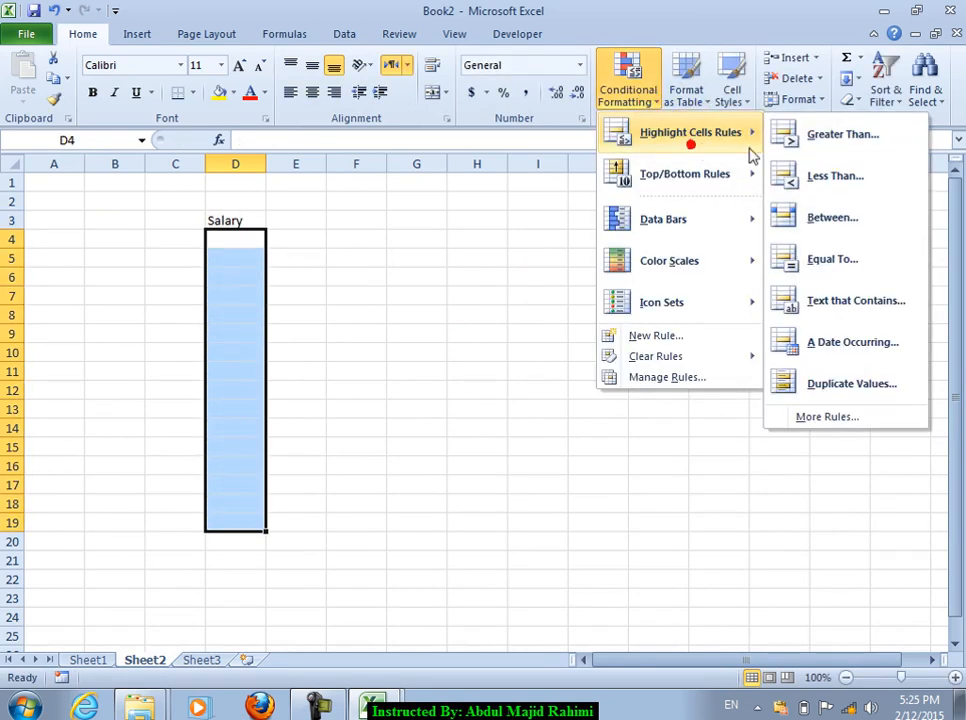
left_click(824, 150)
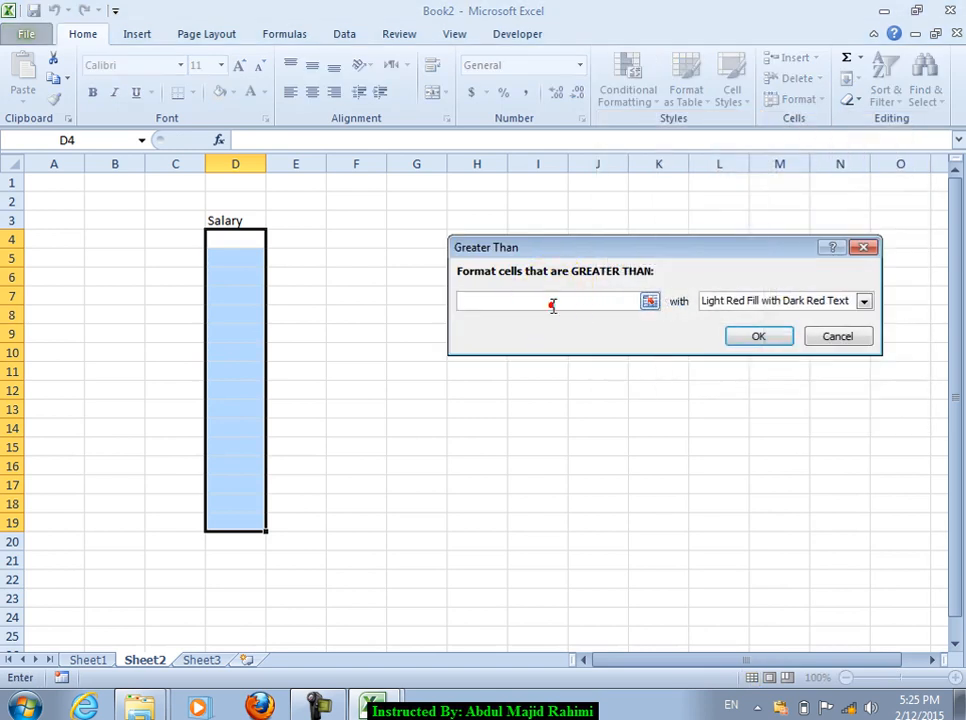
left_click(551, 304)
type("1000")
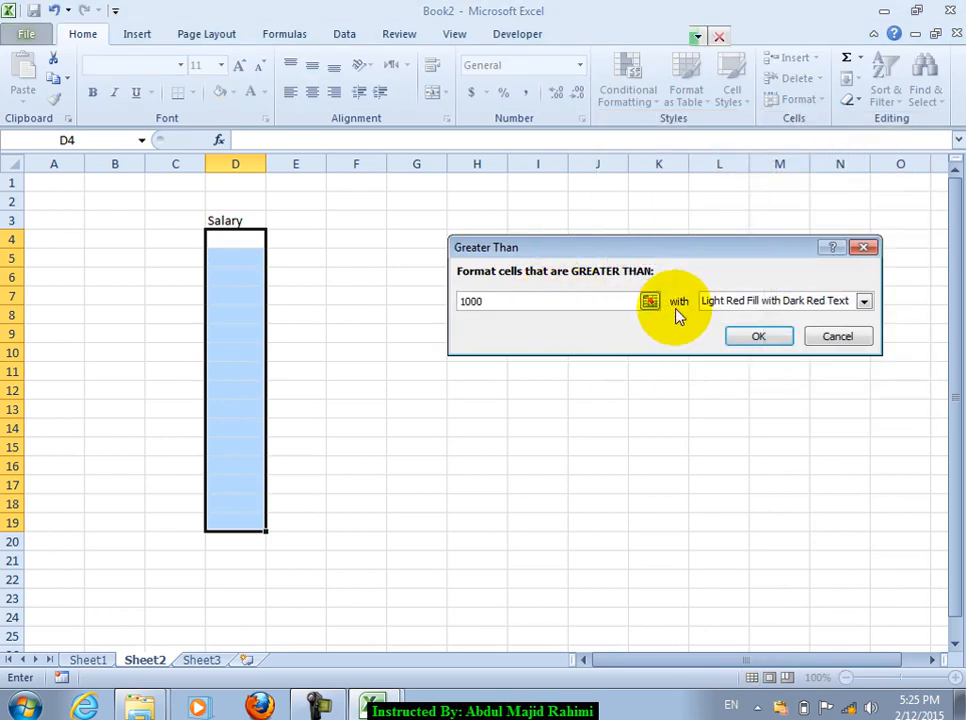
left_click(741, 301)
left_click(762, 321)
left_click(757, 337)
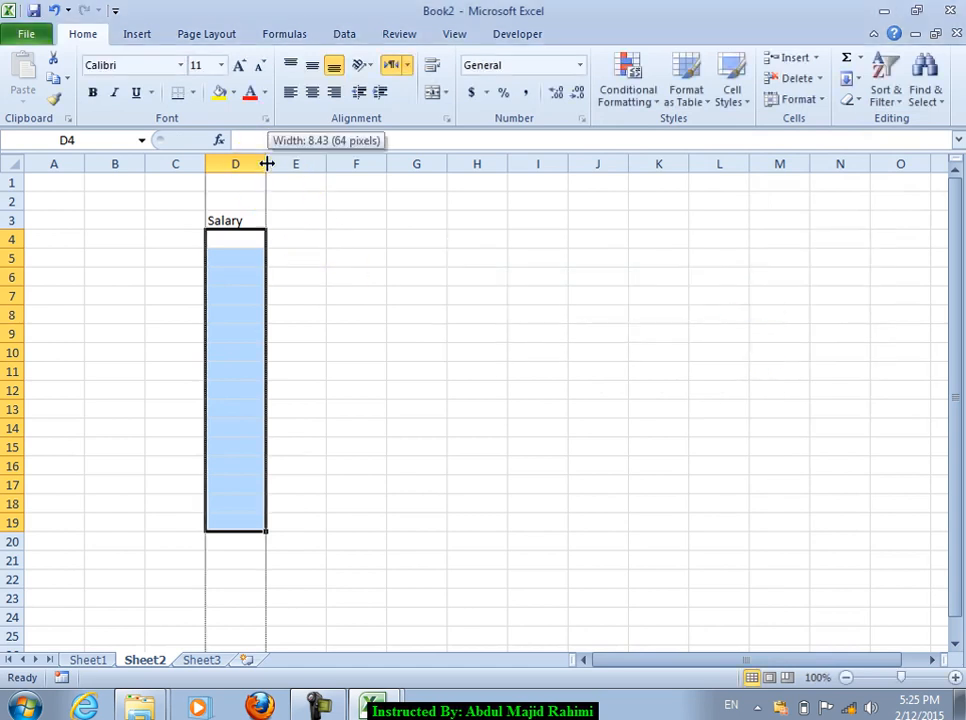
Step: Widen column D and enter salaries 3900, 3000 and 4000 starting in D5
left_click_drag(266, 163, 303, 163)
left_click(250, 253)
type("3900")
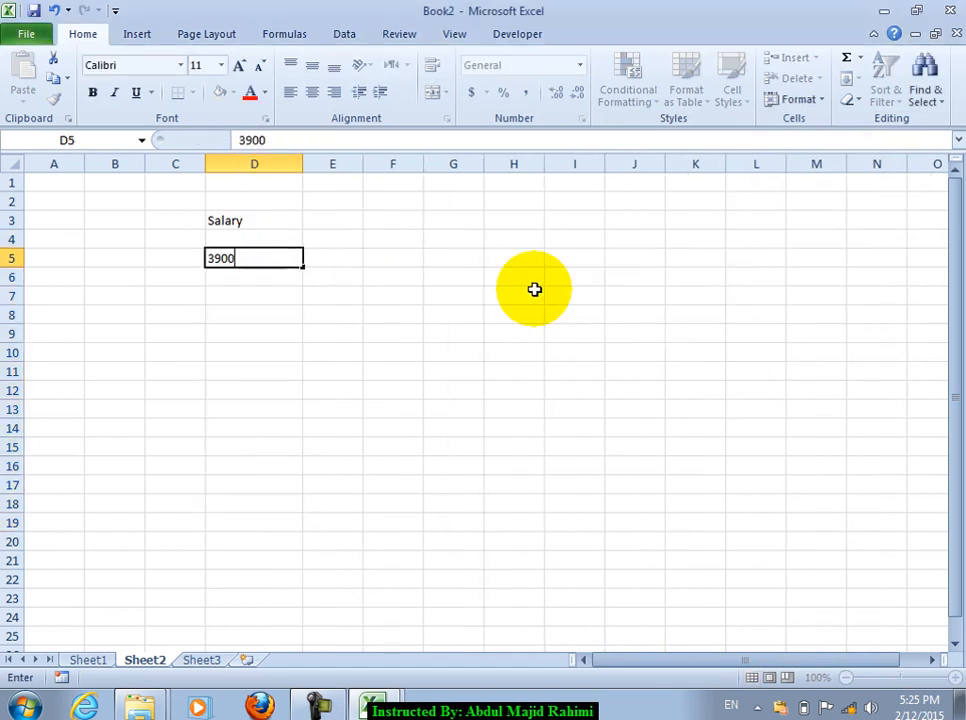
key("Return")
type("3000")
key("Return")
type("4000")
key("Return")
Step: Enter the remaining salaries down to 3400 in D17 and select the salary cells
type("500")
type("220")
key("Return")
type("20")
key("Return")
type("340")
key("Return")
type("3400")
key("Return")
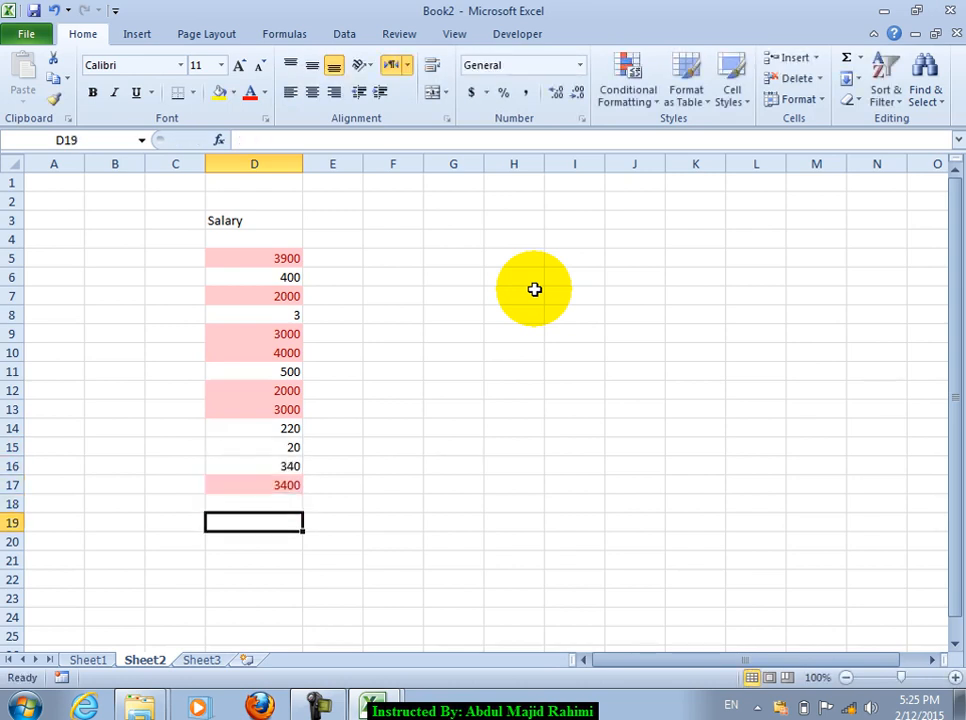
left_click_drag(255, 240, 276, 492)
Step: Clear the conditional formatting rules from the selected salary cells
left_click(628, 96)
mouse_move(679, 356)
left_click(563, 358)
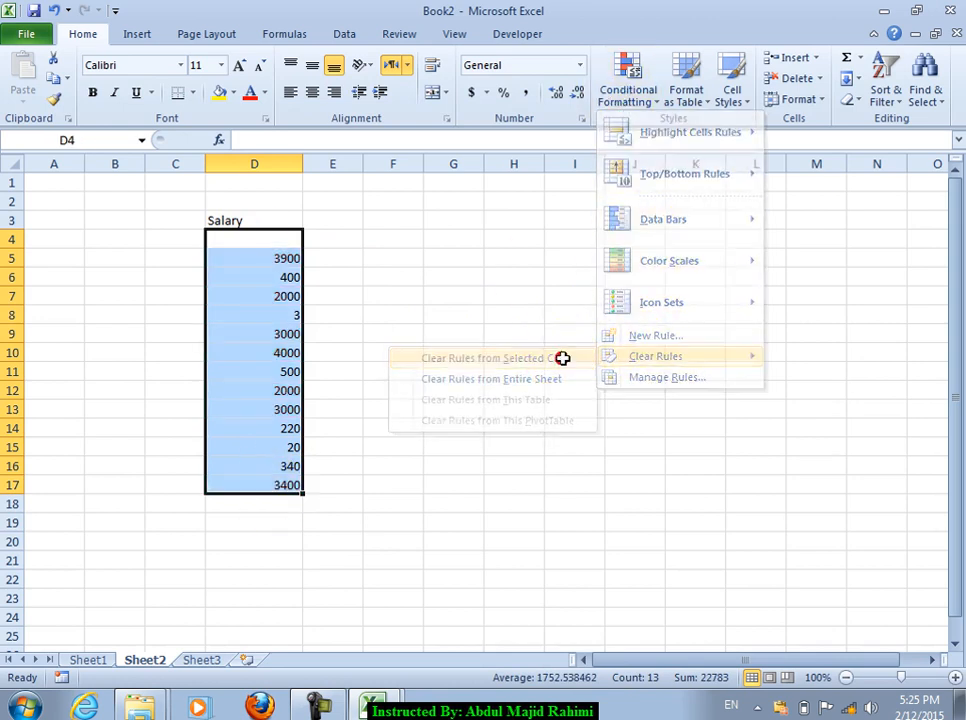
Step: Highlight salaries less than 1000 with yellow fill and dark yellow text, then check cells
left_click(642, 100)
mouse_move(700, 140)
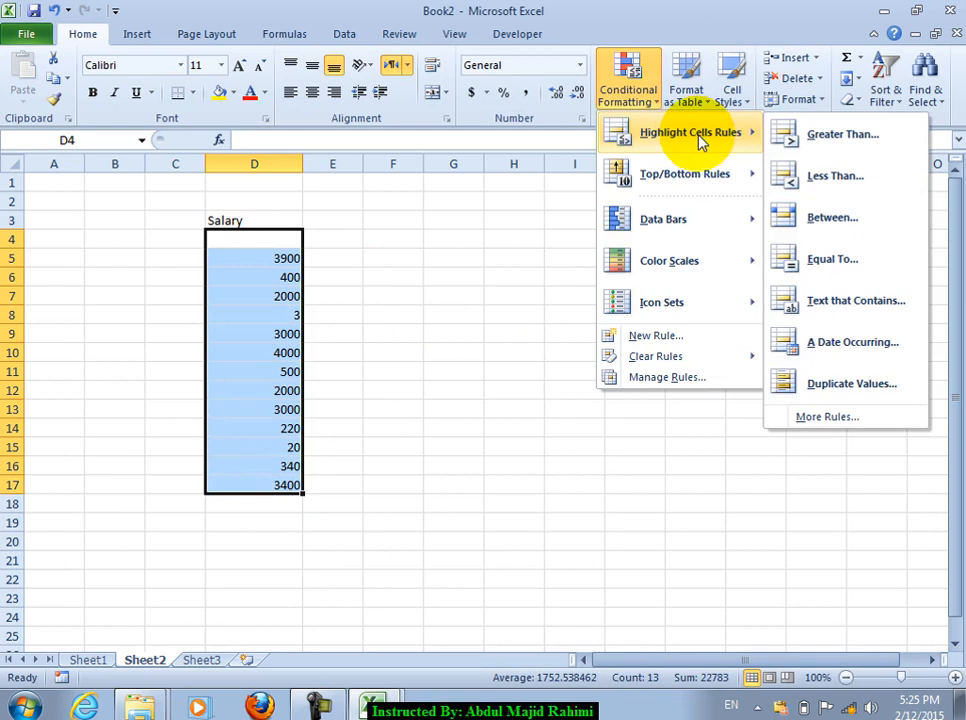
left_click(838, 186)
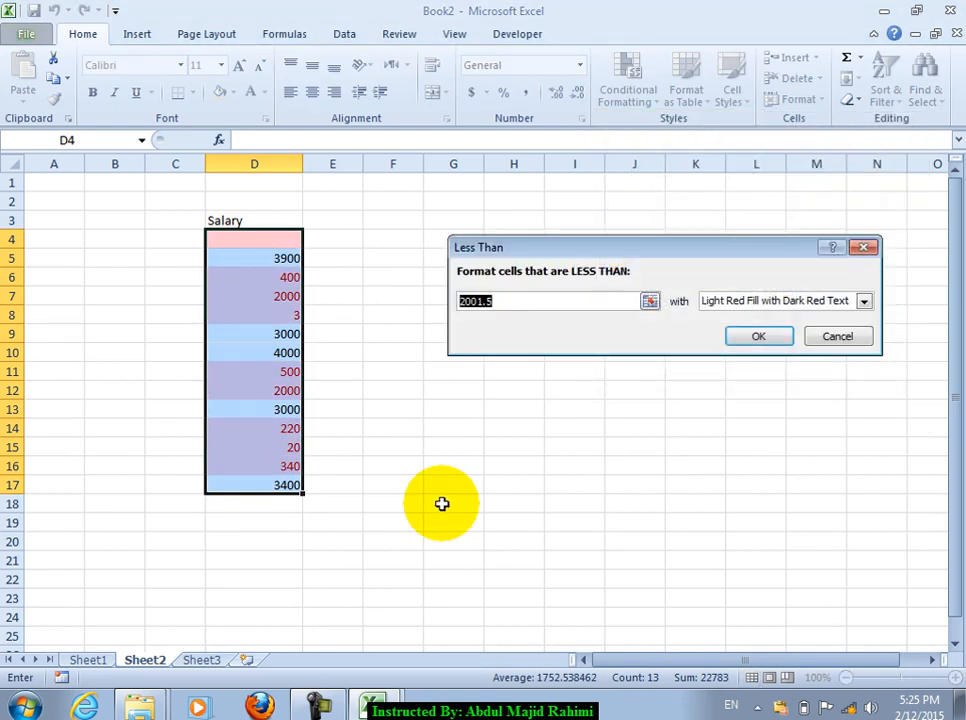
type("1000")
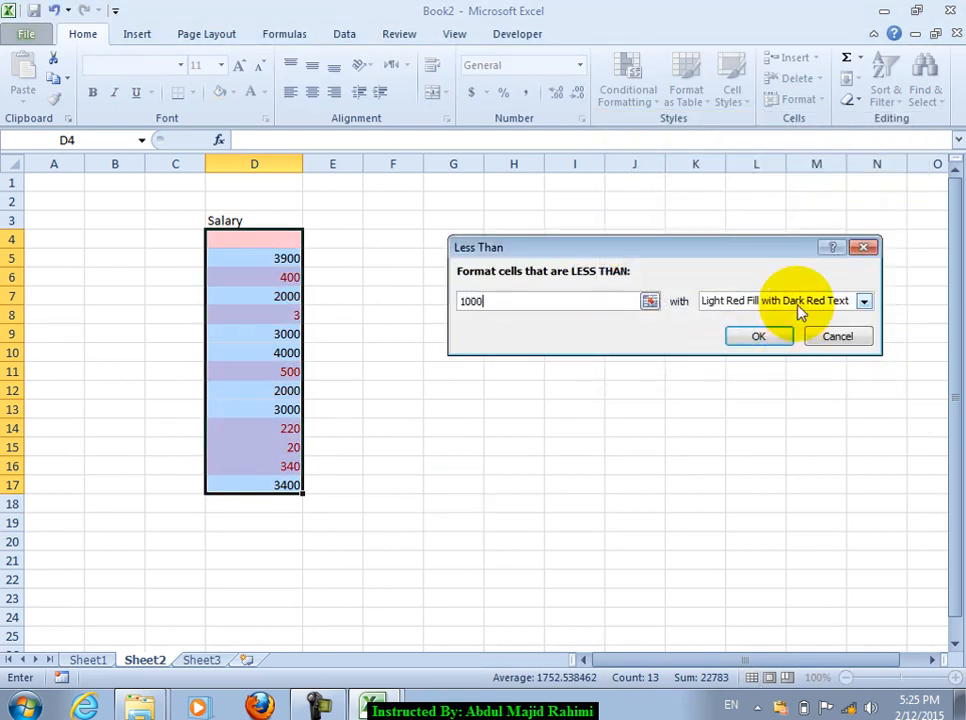
left_click(796, 301)
left_click(776, 337)
left_click(757, 336)
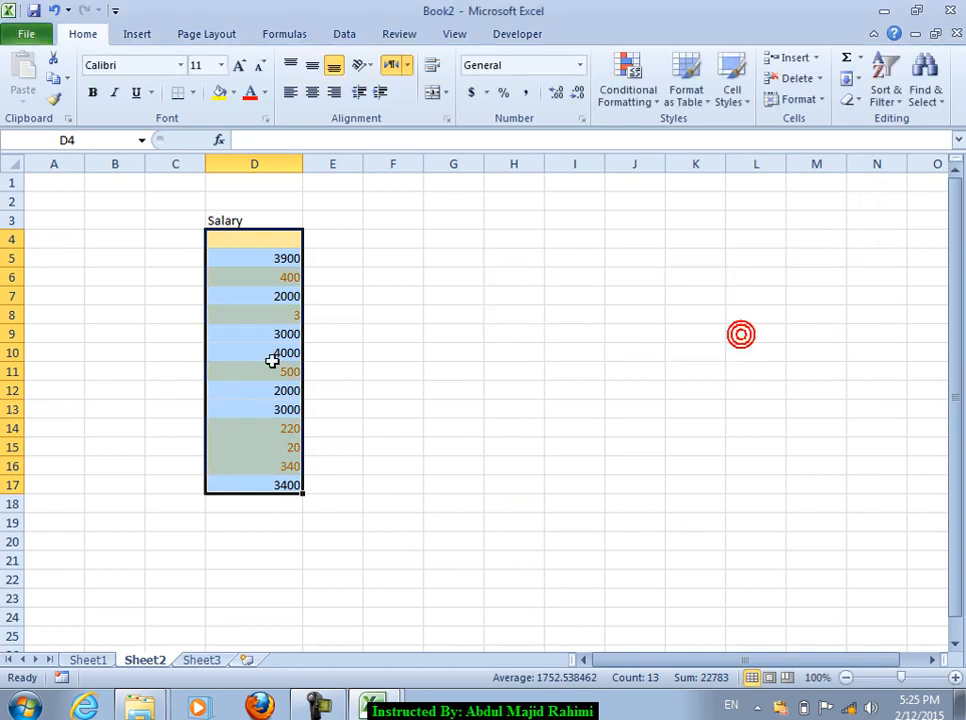
left_click(272, 335)
left_click(247, 391)
left_click(260, 297)
Step: Select the salaries D4:D18 and clear their existing rules
left_click_drag(280, 237, 263, 502)
left_click(628, 88)
left_click(658, 357)
left_click(565, 357)
Step: Highlight salaries between 100 and 2000 with green fill and dark green text, then check D6, D12, D13
left_click(628, 92)
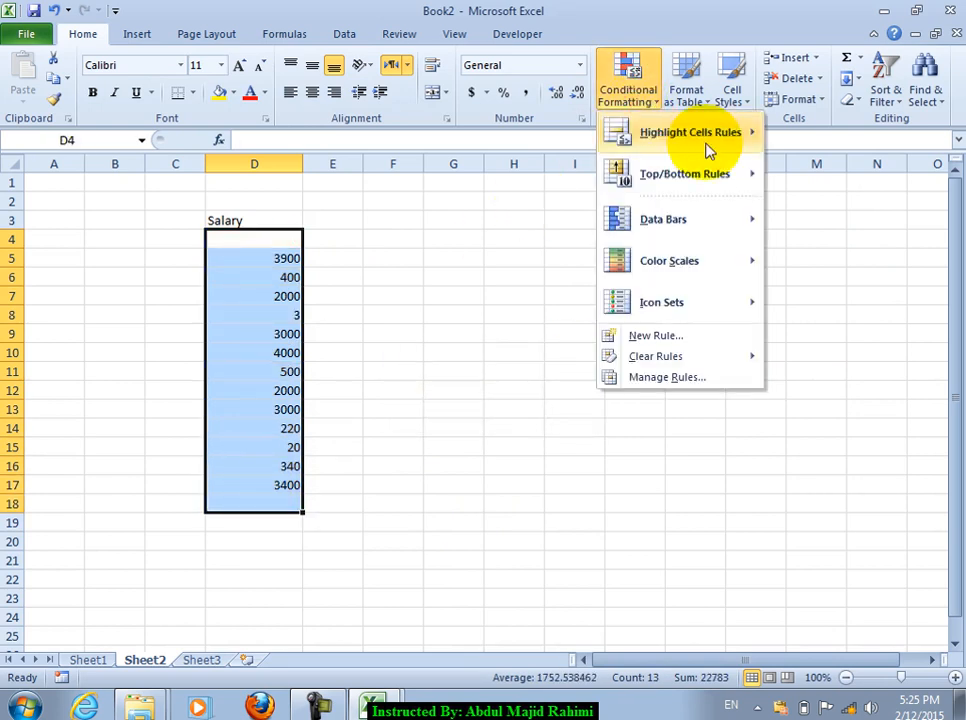
mouse_move(668, 131)
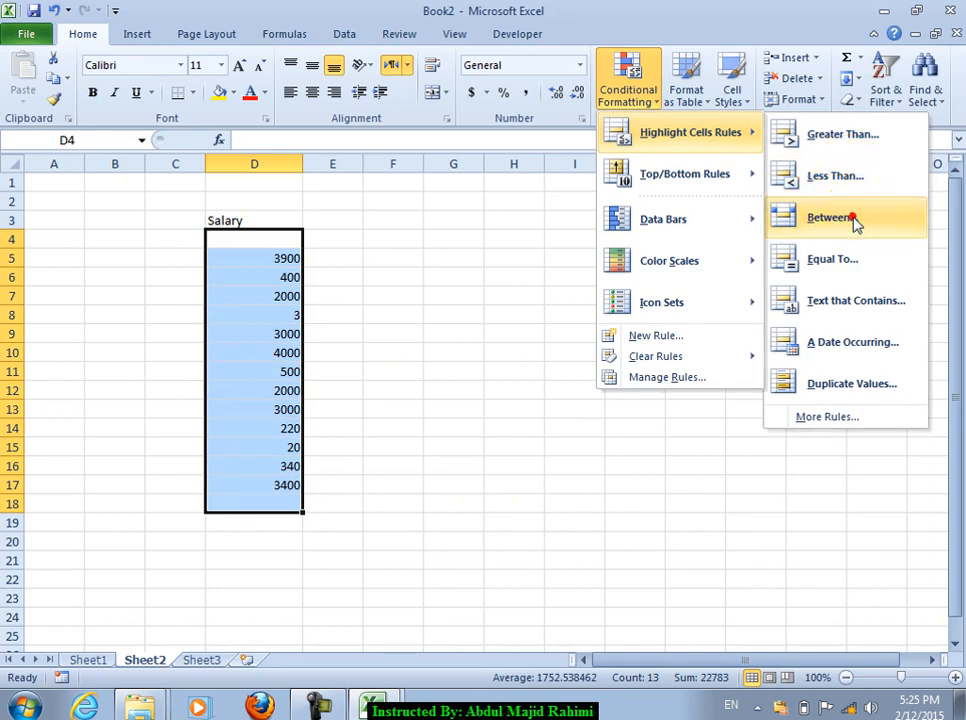
left_click(855, 220)
type("100")
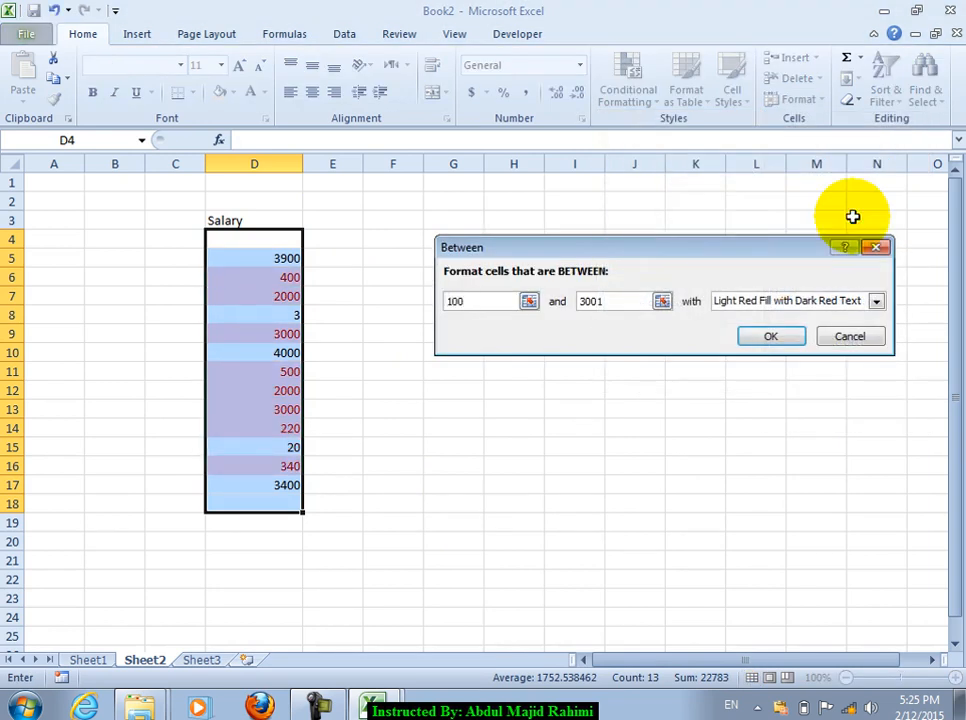
type("2000")
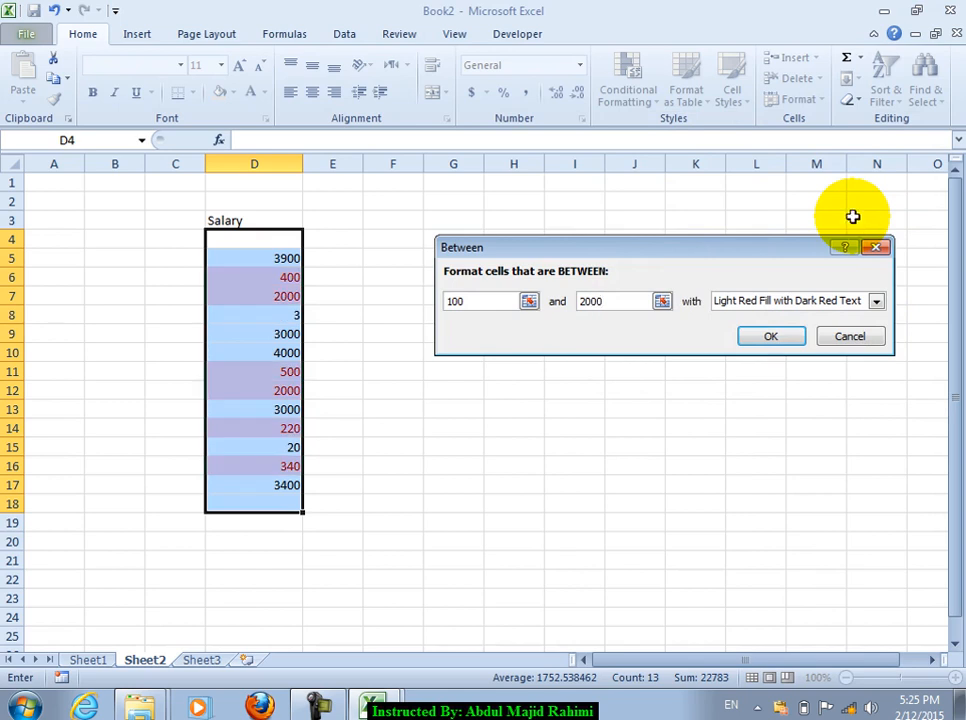
left_click(797, 302)
left_click(793, 350)
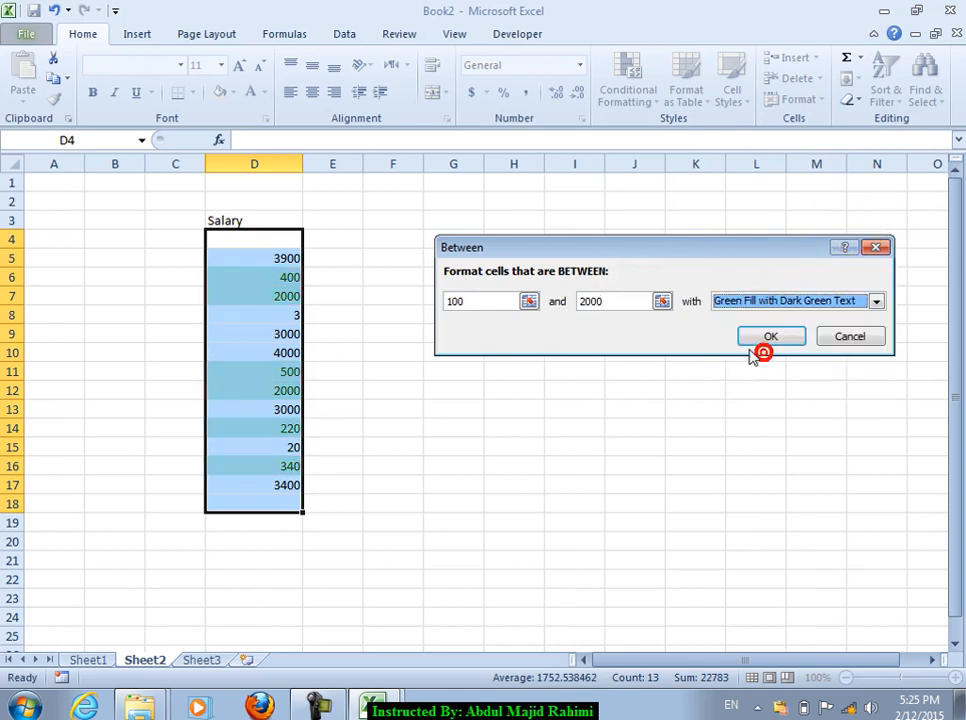
left_click(762, 338)
left_click(266, 277)
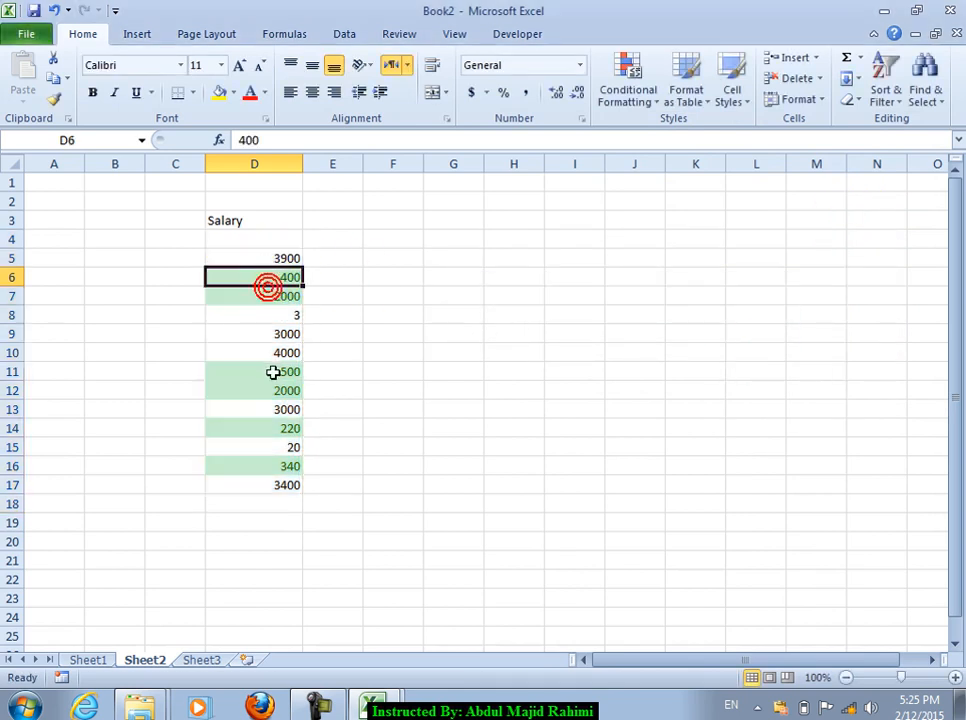
left_click(257, 390)
left_click(257, 276)
left_click(262, 409)
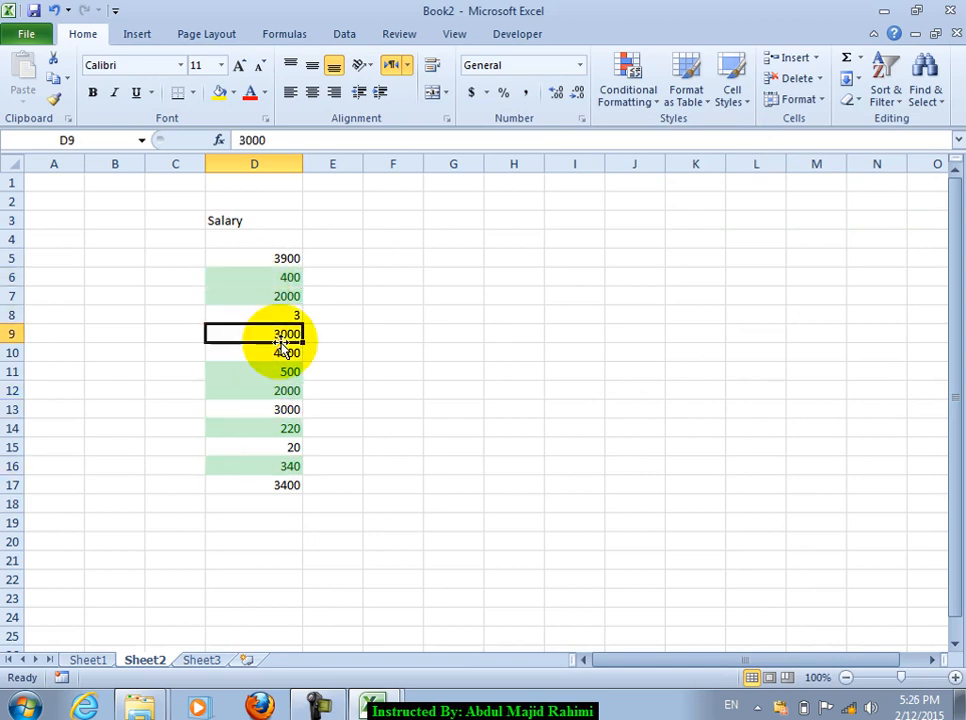
Step: Select D4:D19 and clear its conditional formatting rules
left_click_drag(263, 256, 262, 353)
left_click_drag(253, 240, 248, 511)
left_click(630, 88)
mouse_move(610, 358)
left_click(563, 360)
Step: Show salaries equal to 2000 in red text and verify D7 and D12
left_click(628, 85)
left_click(681, 130)
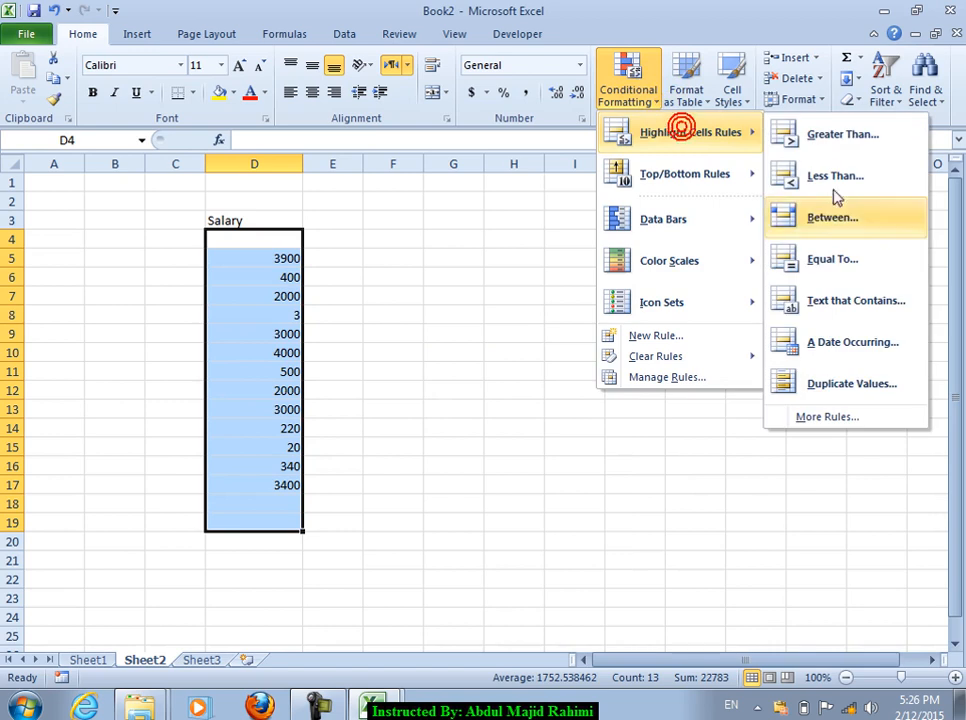
left_click(812, 262)
type("2000")
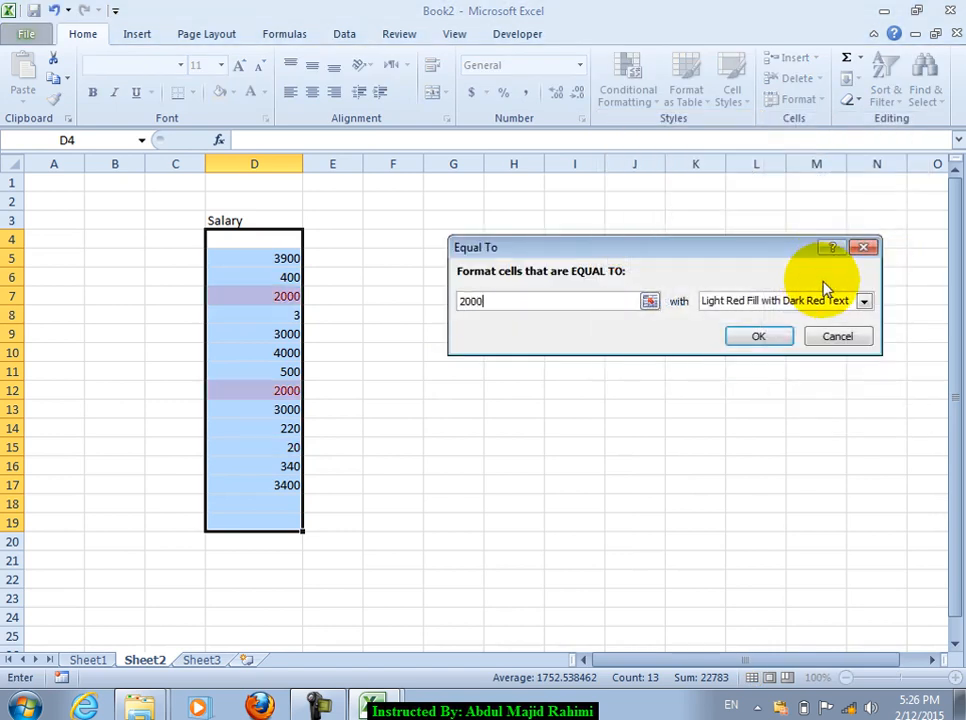
left_click(800, 296)
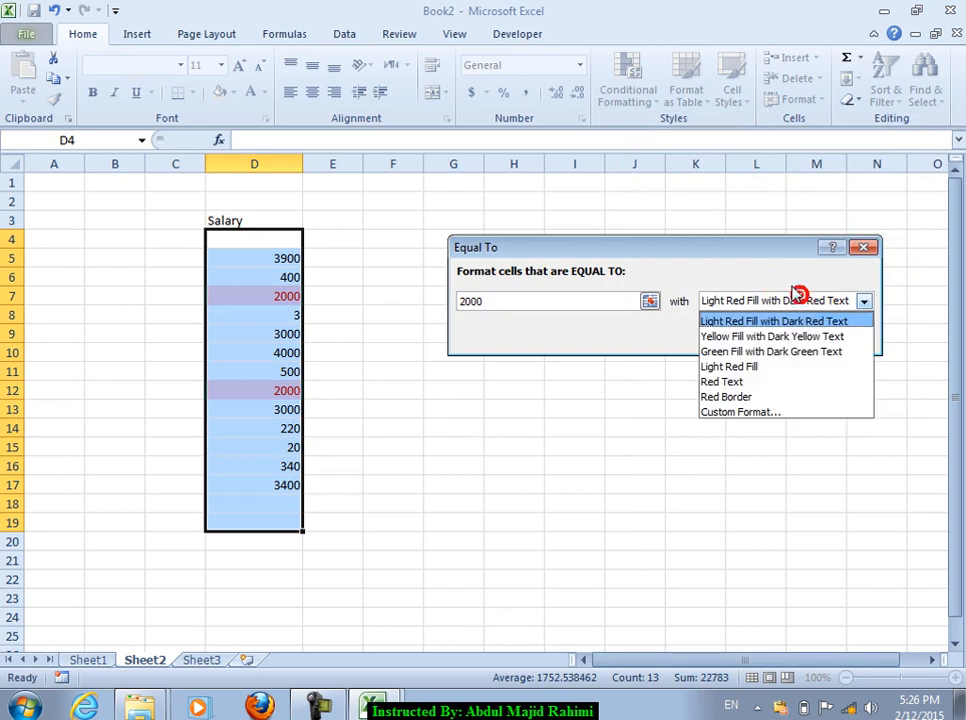
left_click(725, 381)
left_click(757, 336)
left_click(244, 331)
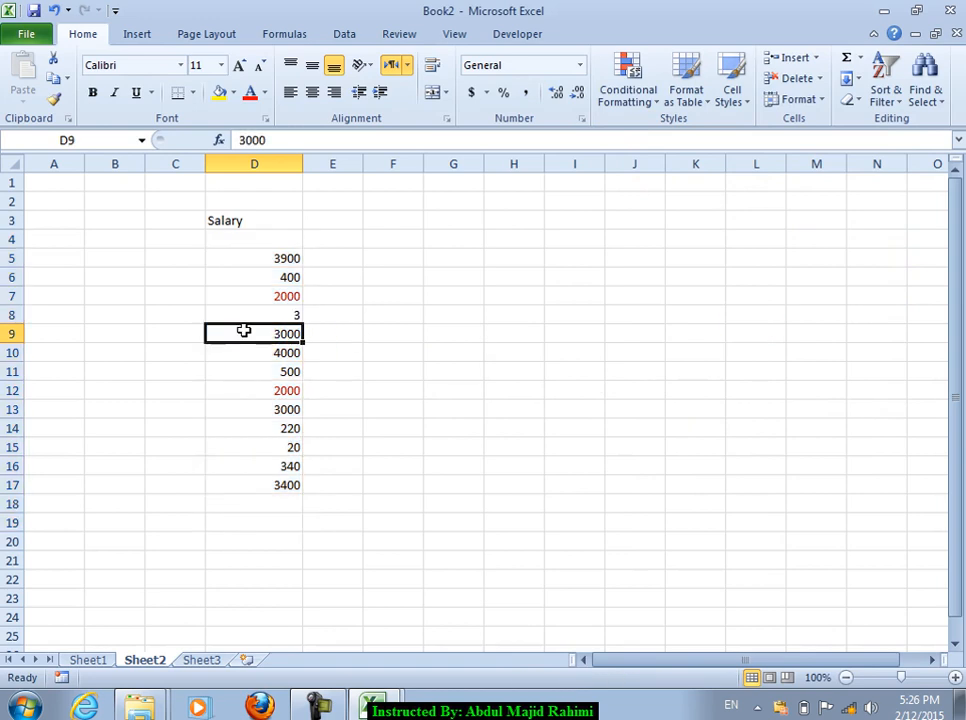
left_click(263, 296)
left_click(269, 391)
left_click(263, 297)
left_click_drag(259, 236, 265, 505)
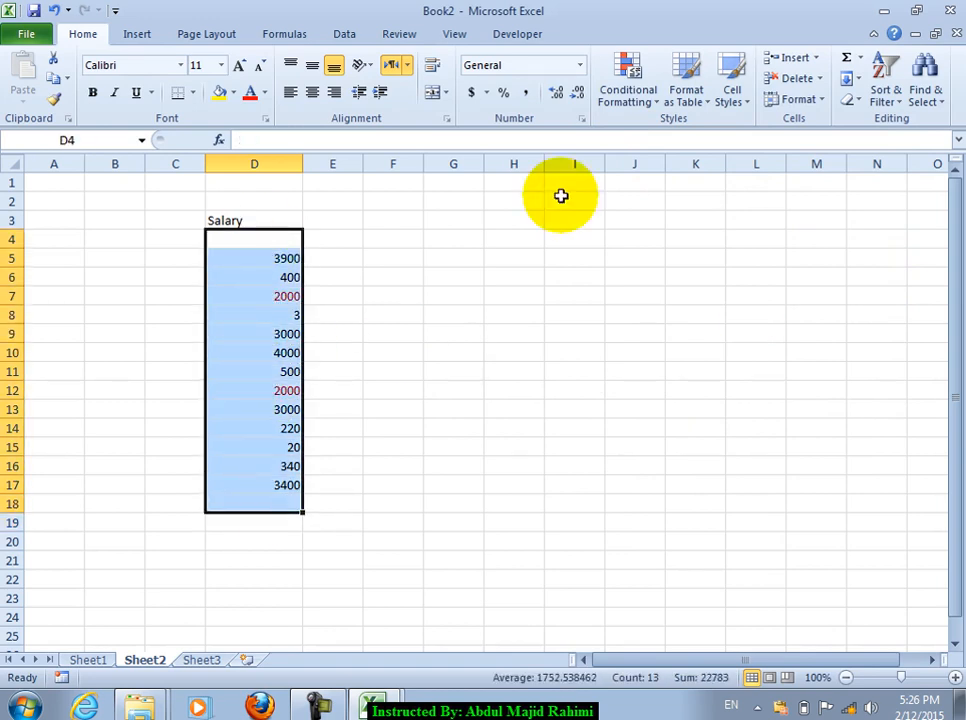
left_click(623, 80)
Step: Add the header Name in cell G4
left_click(700, 132)
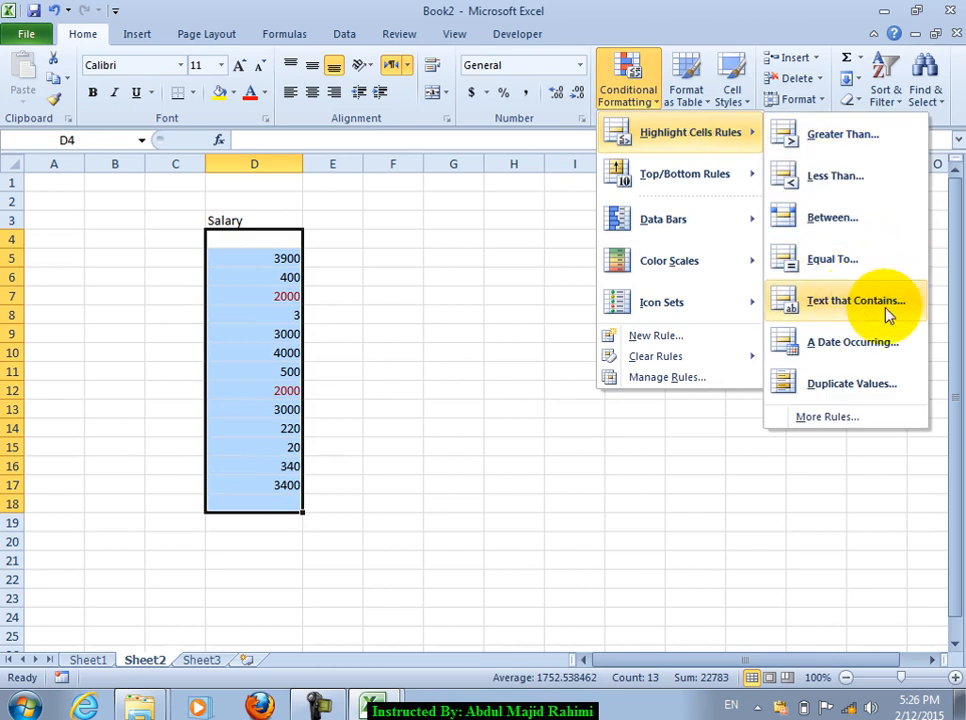
left_click(443, 243)
type("Name")
key("Return")
Step: Highlight G5:G21 entries containing jan with green fill and dark green text
left_click_drag(453, 277, 453, 560)
left_click(640, 97)
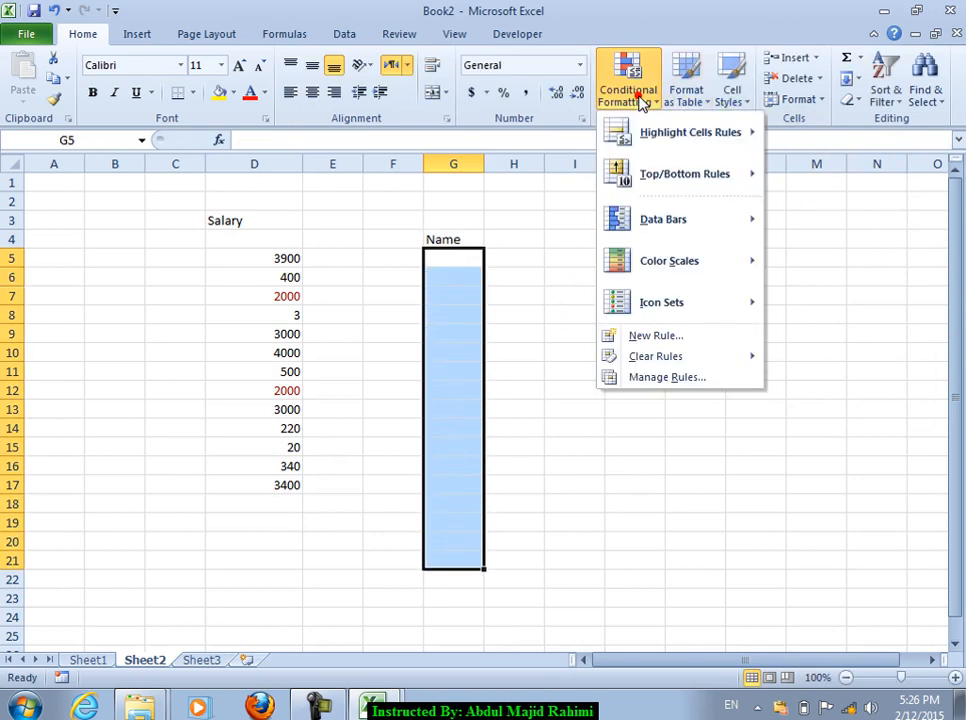
mouse_move(690, 132)
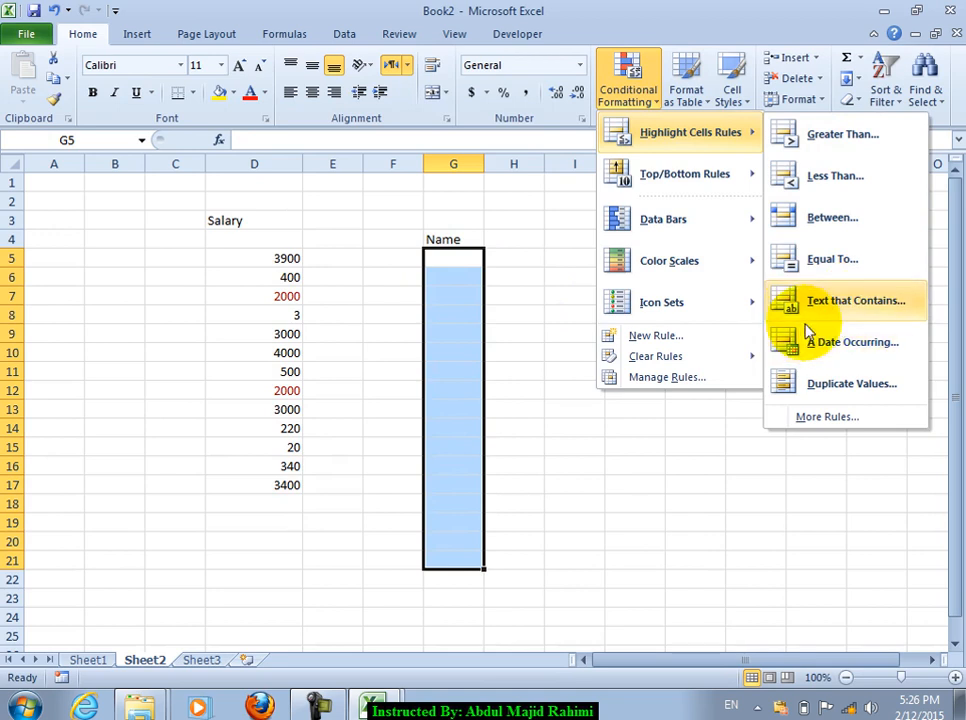
left_click(841, 305)
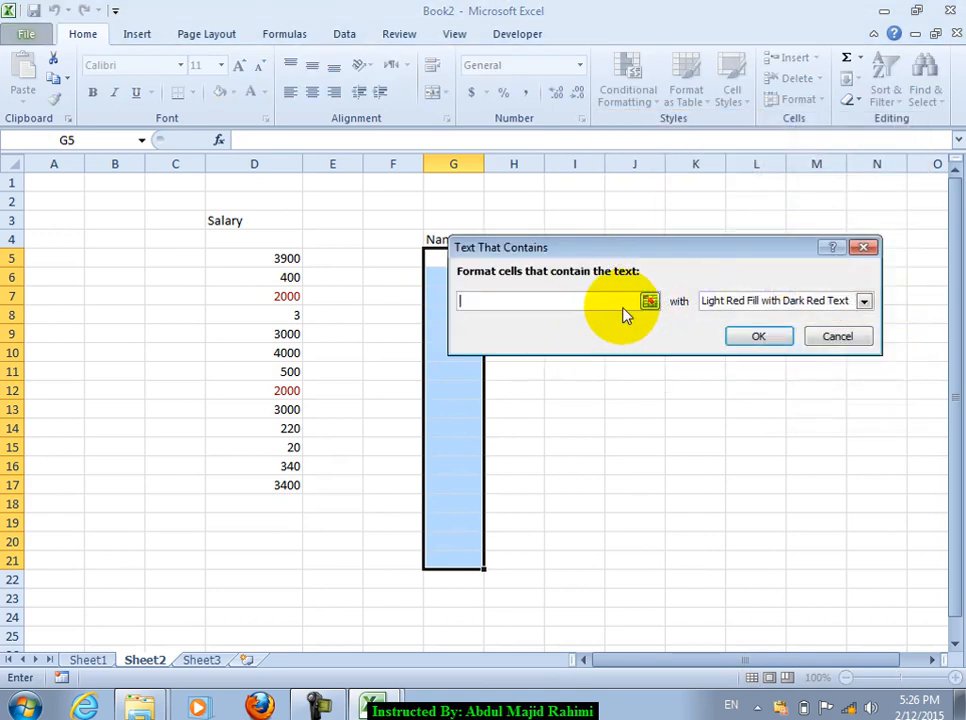
left_click(766, 300)
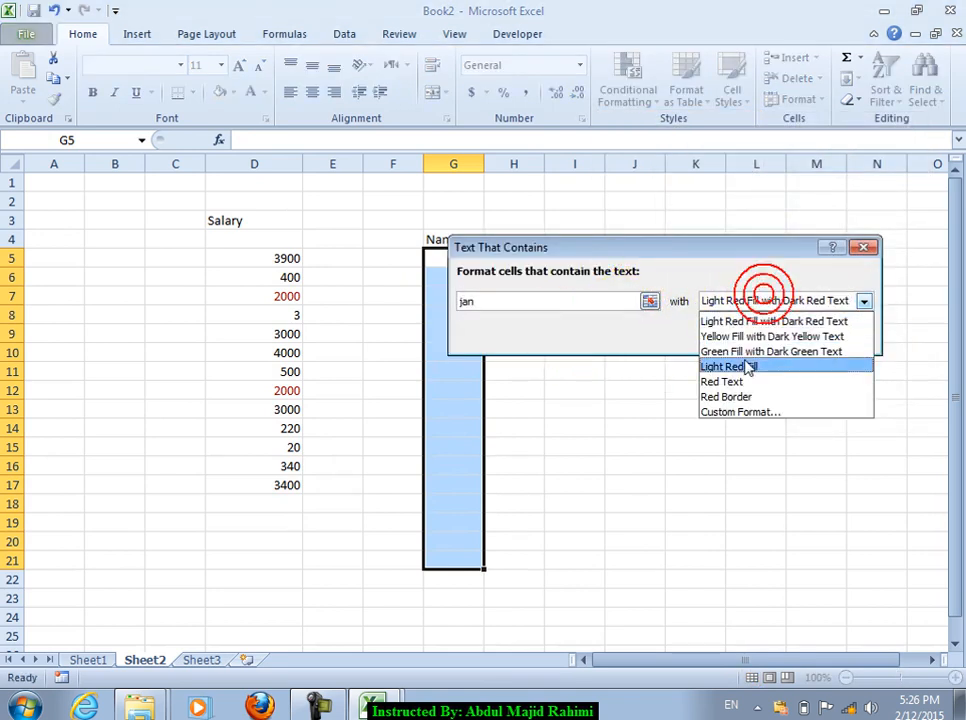
left_click(742, 350)
left_click(739, 337)
Step: Widen column G and type sample names from G5 down, several containing jan
left_click_drag(483, 165, 515, 165)
left_click(490, 260)
type("omer")
key("Return")
type("kau")
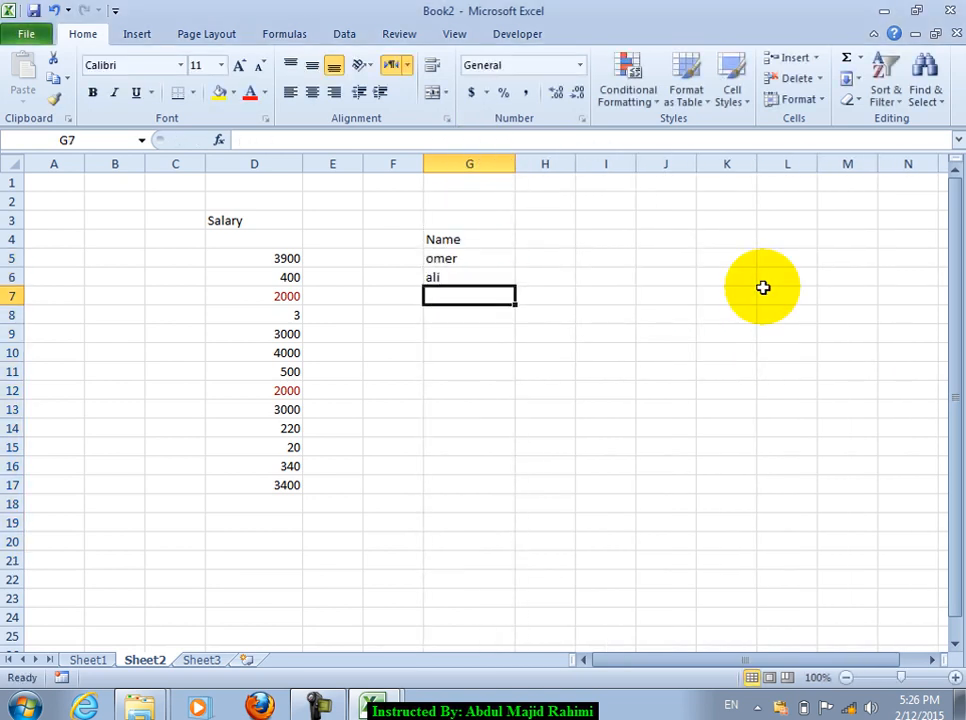
type("jan")
key("Return")
type("ahmad ja")
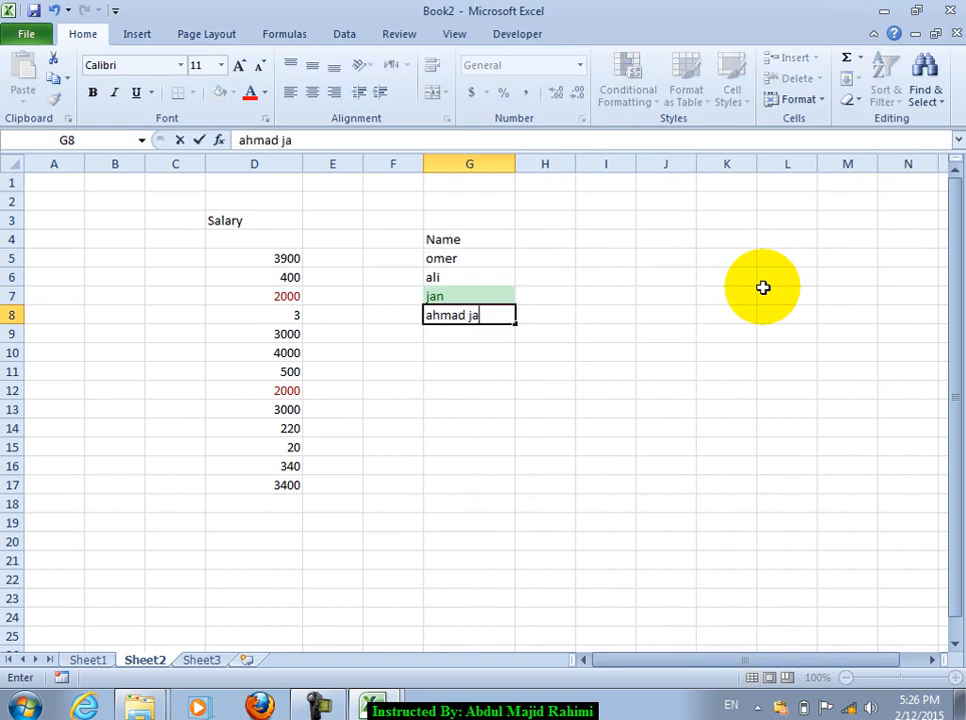
key("Return")
key("Return")
type("jan")
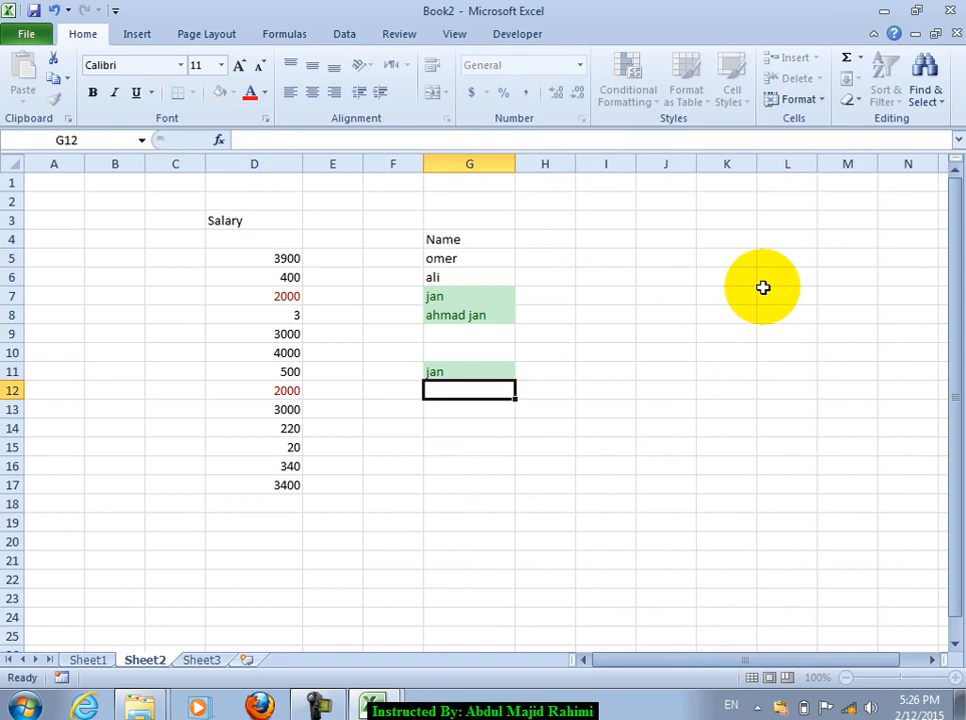
key("Return")
Step: Select the names G5:G18 and review the Highlight Cells Rules options
left_click_drag(492, 263, 470, 504)
left_click(636, 75)
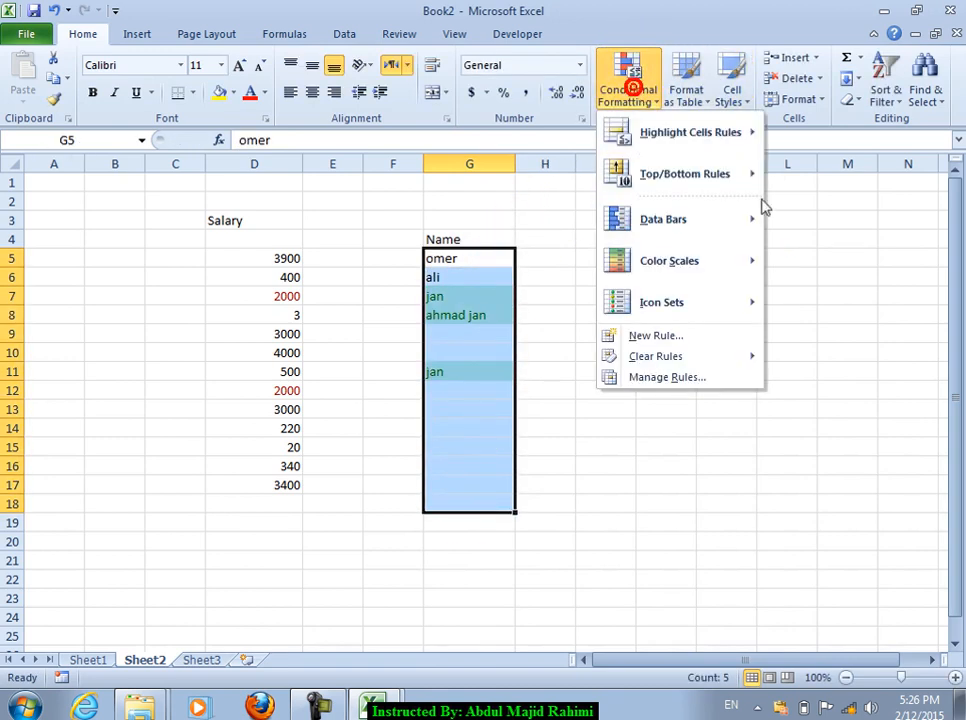
left_click(703, 134)
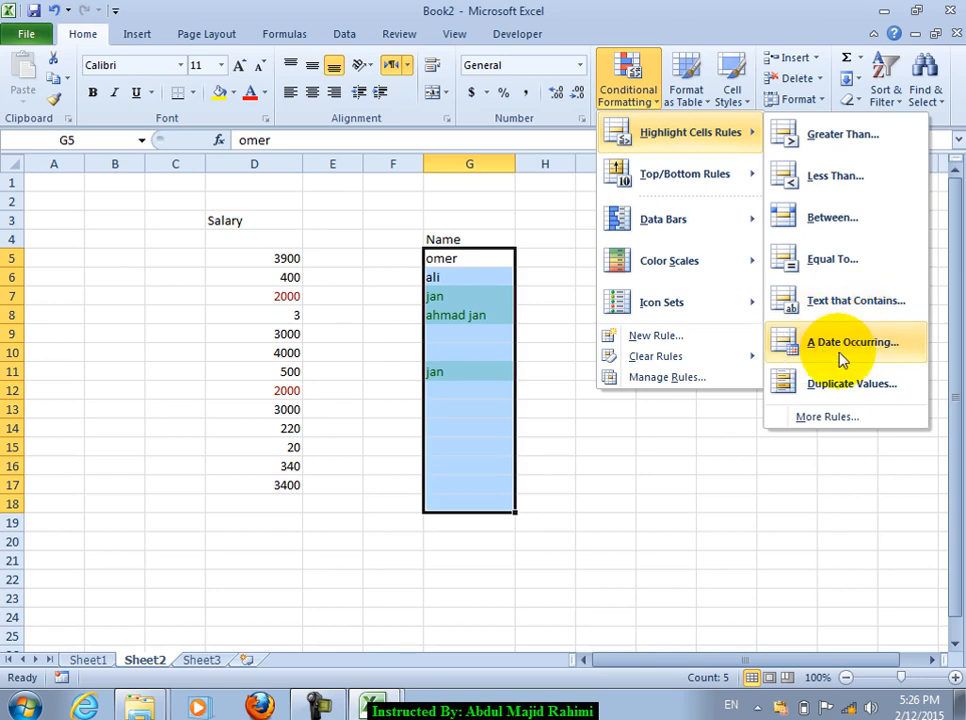
left_click(616, 238)
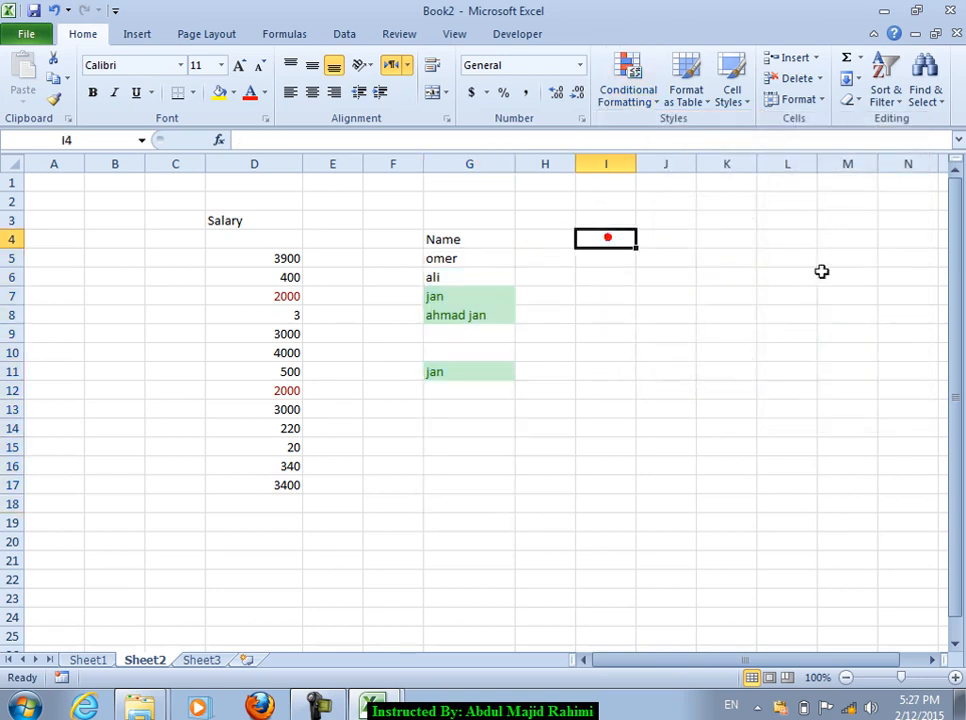
Step: Head column I 'Date', enter today's date 2/12/2015 in I5, and widen column I
type("Date")
key("Return")
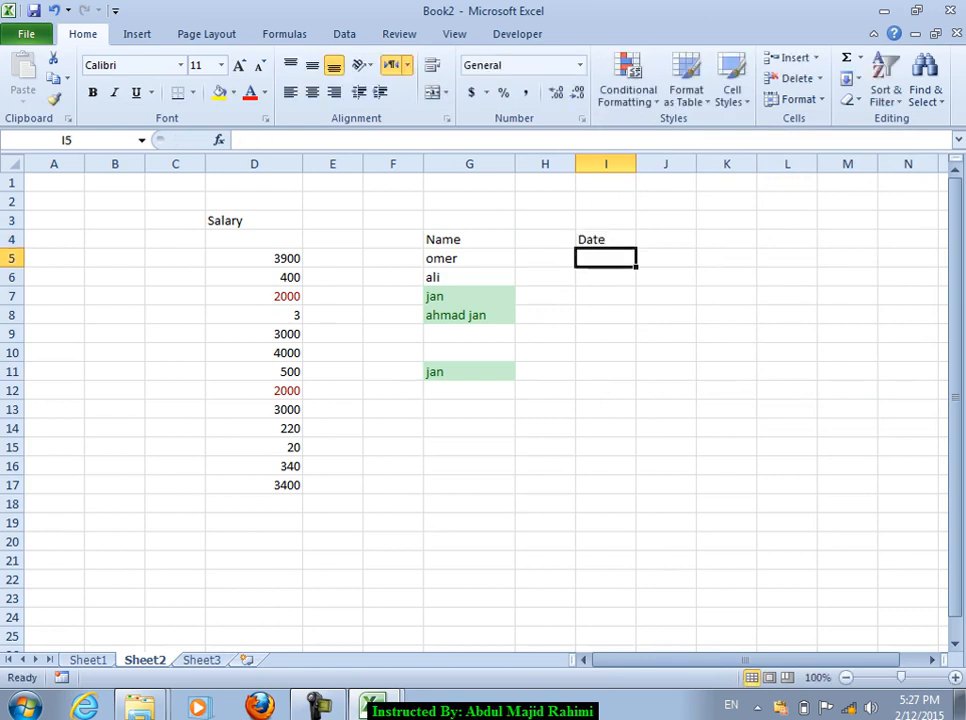
key("ctrl+semicolon")
key("Return")
left_click_drag(620, 260, 588, 545)
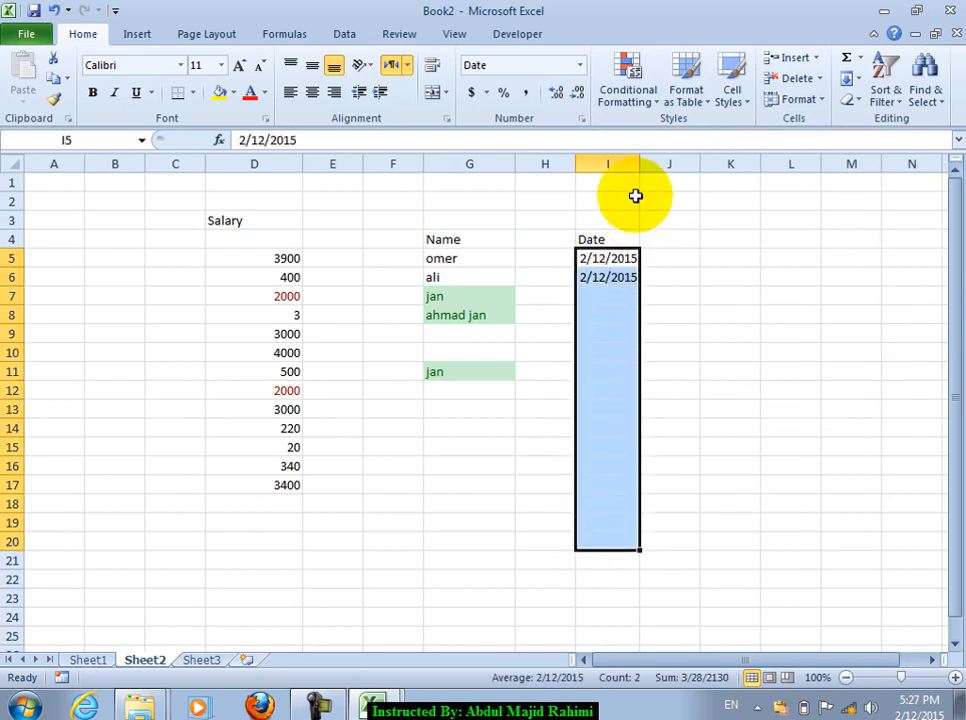
left_click_drag(639, 166, 666, 167)
Step: Highlight dates in I5:I20 occurring Yesterday with Yellow Fill with Dark Yellow Text
left_click(686, 95)
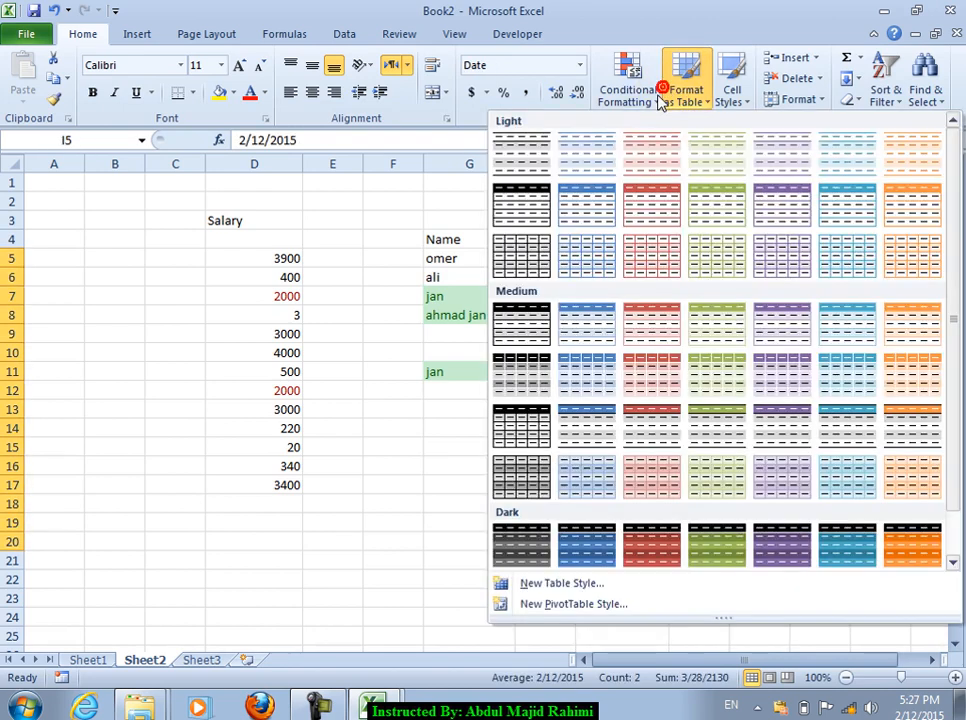
left_click(640, 97)
mouse_move(744, 153)
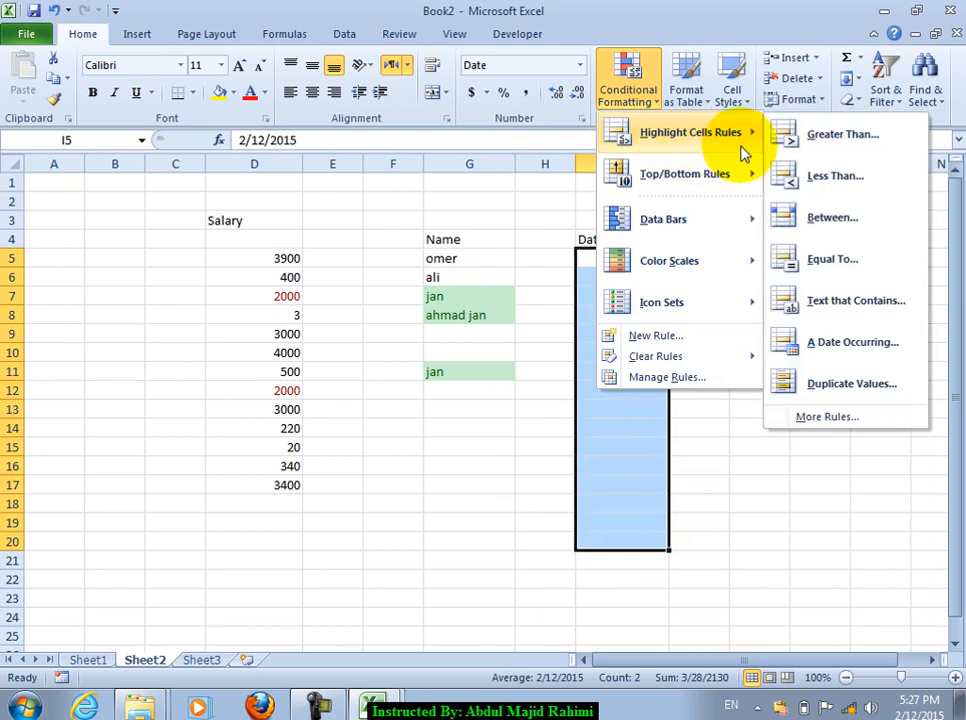
left_click(835, 345)
left_click(600, 255)
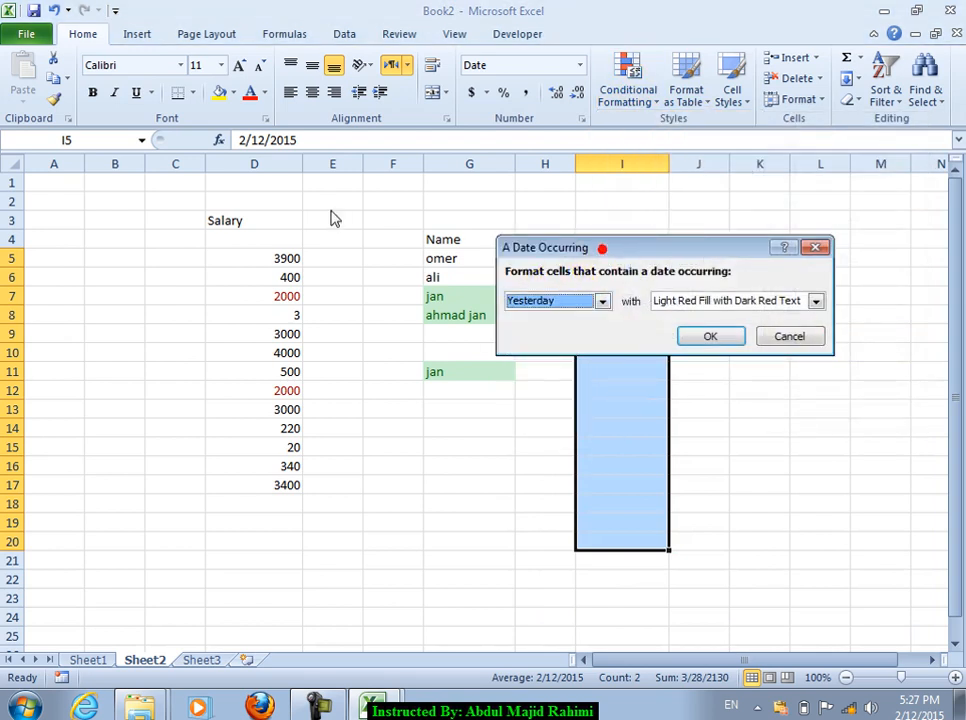
left_click_drag(581, 248, 230, 230)
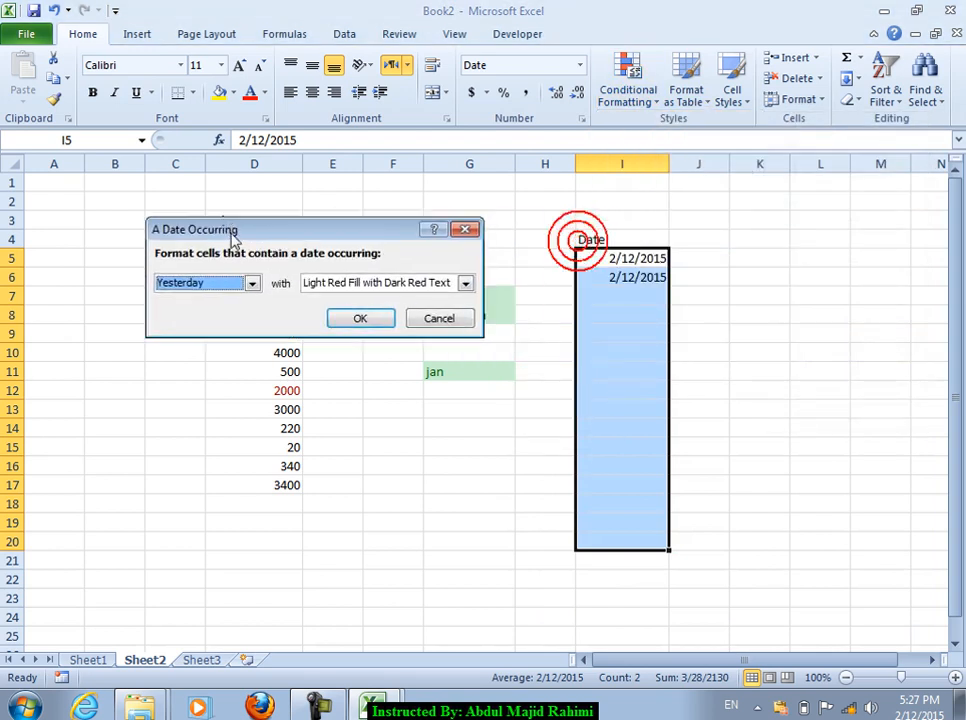
left_click(245, 283)
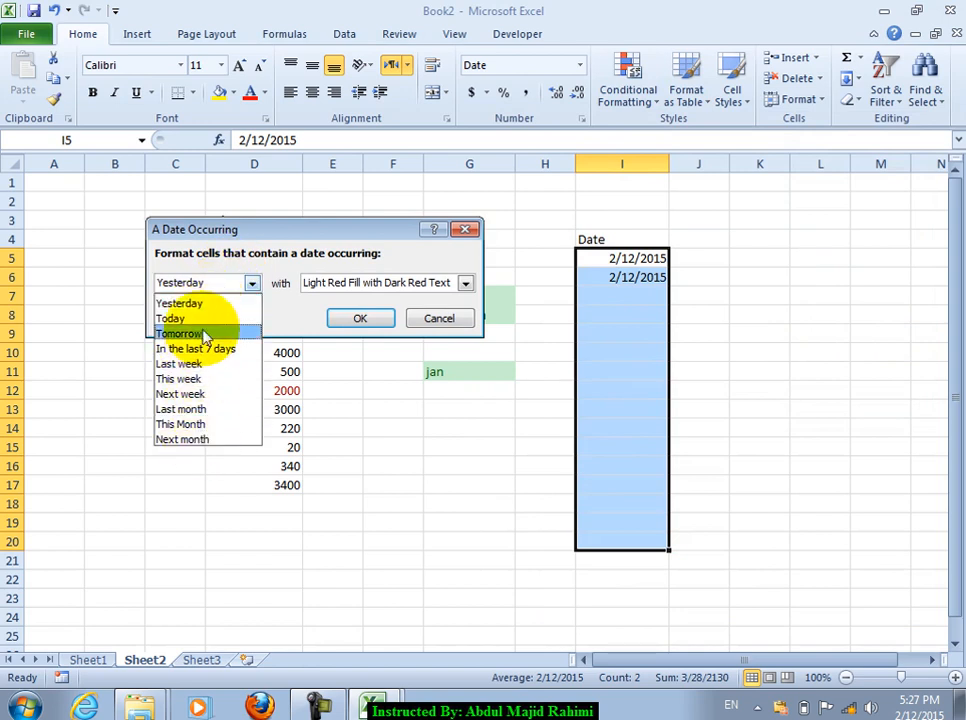
left_click(190, 303)
left_click(410, 285)
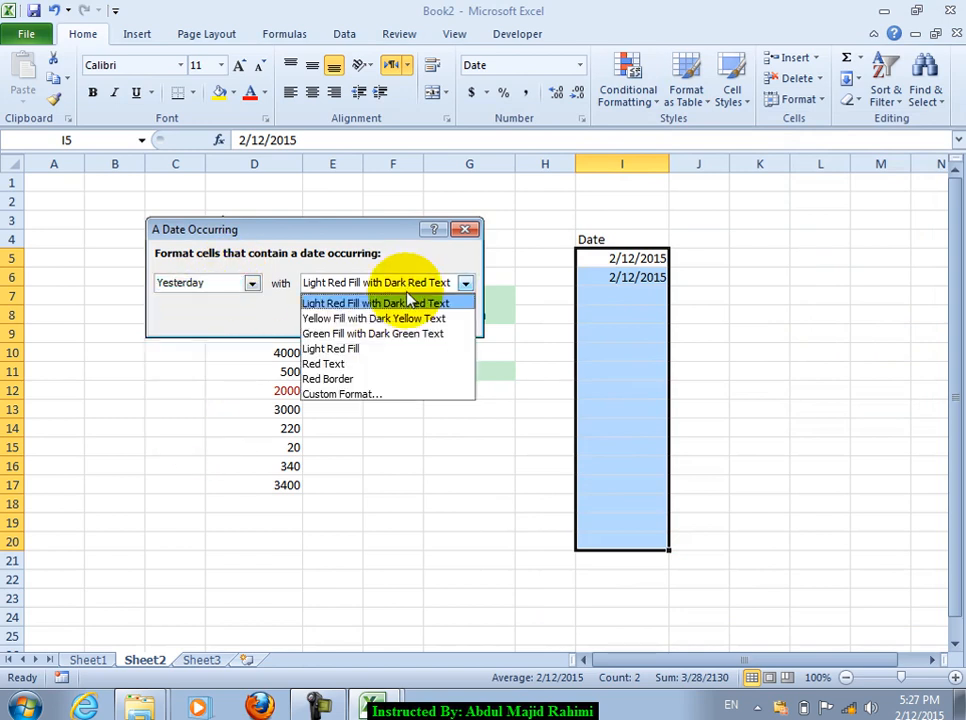
left_click(347, 318)
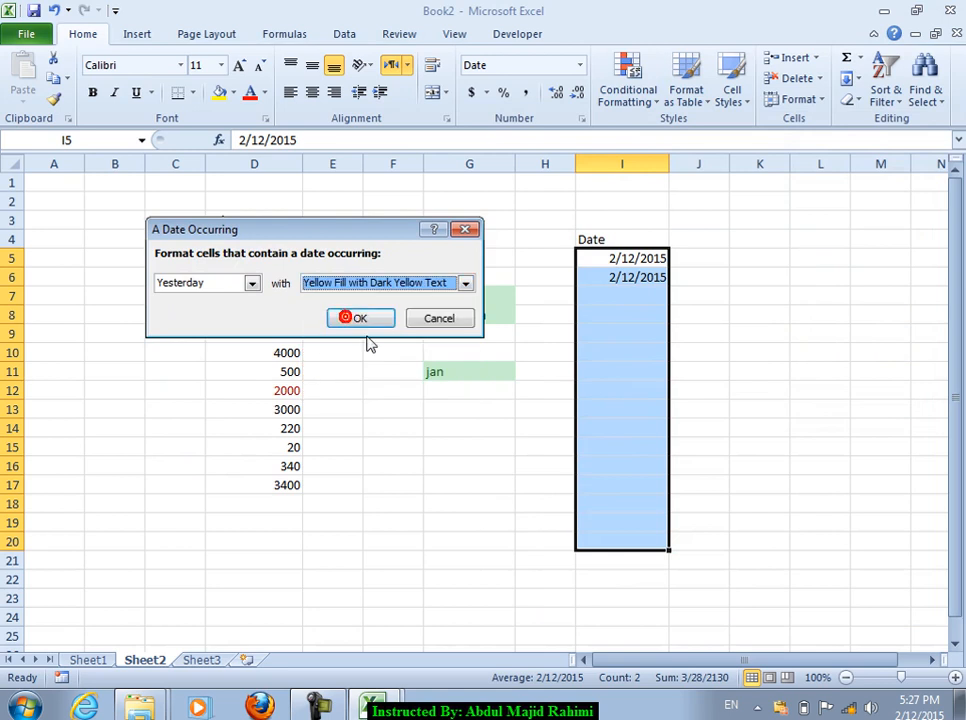
left_click(371, 318)
left_click(611, 294)
Step: Fill I7:I10 with today's date, then change I10 to 2/11/2015 so it highlights
key("ctrl+semicolon")
key("Return")
key("ctrl+semicolon")
key("Return")
key("ctrl+semicolon")
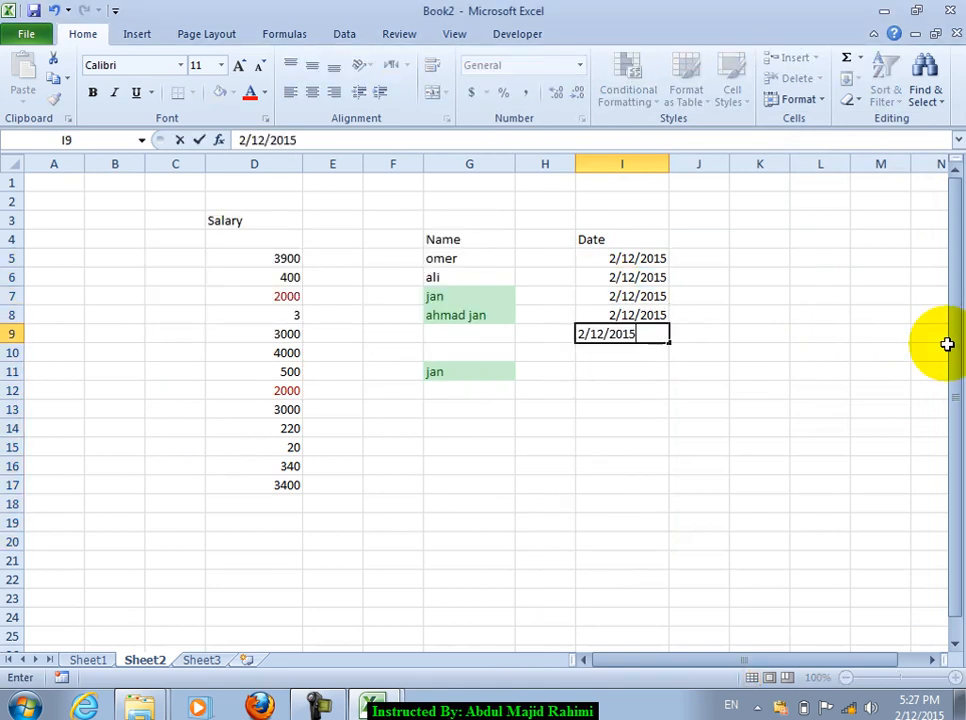
key("Return")
type("\\")
left_click(685, 415)
left_click(643, 356)
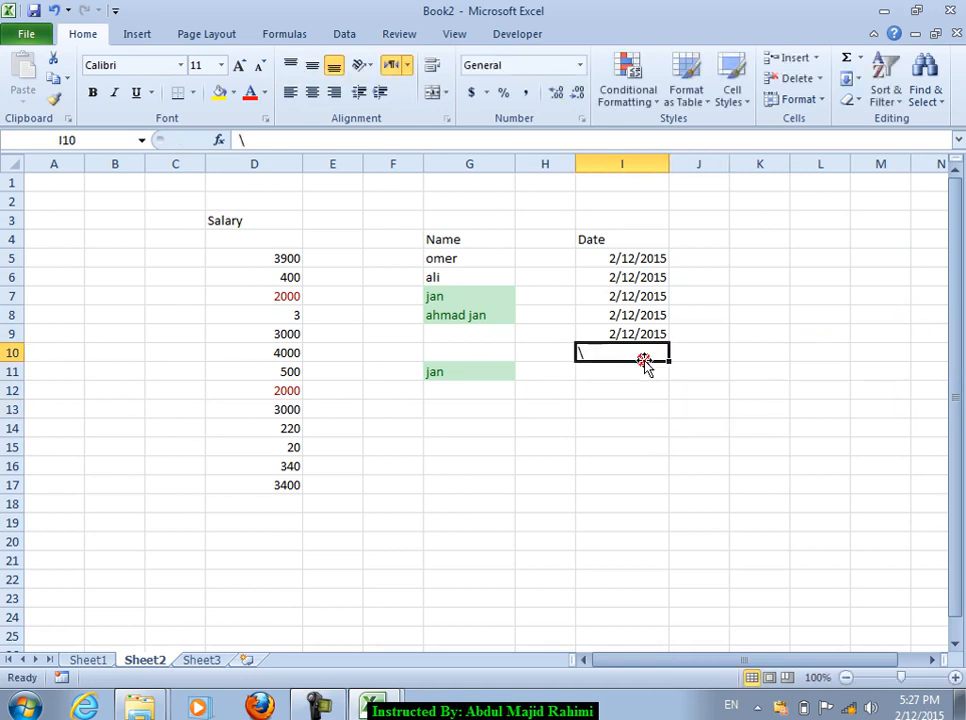
key("ctrl+semicolon")
key("Return")
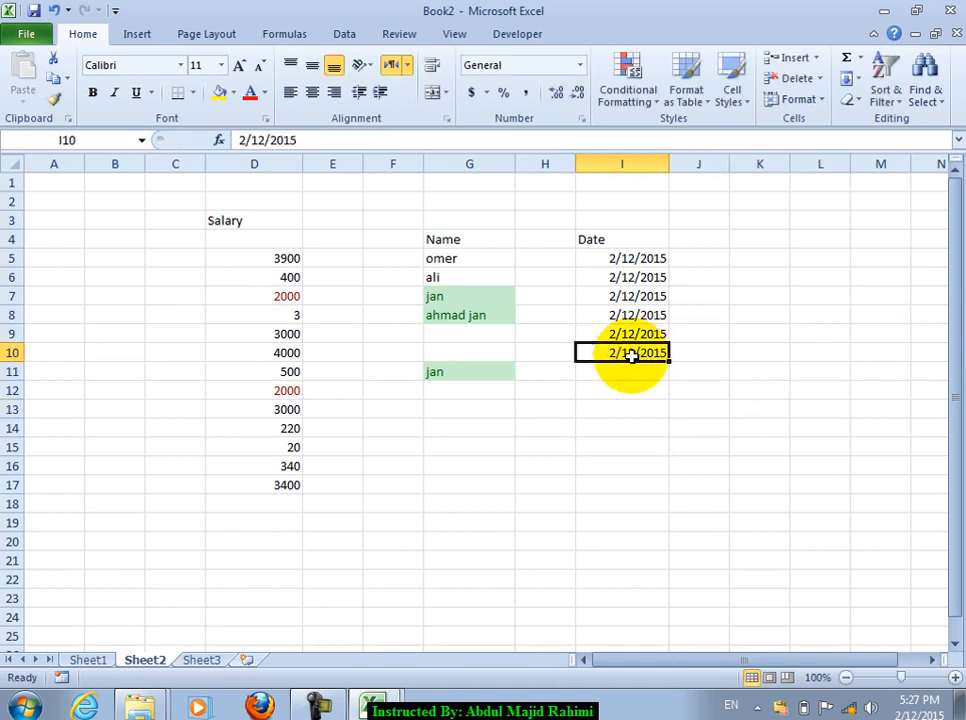
double_click(632, 356)
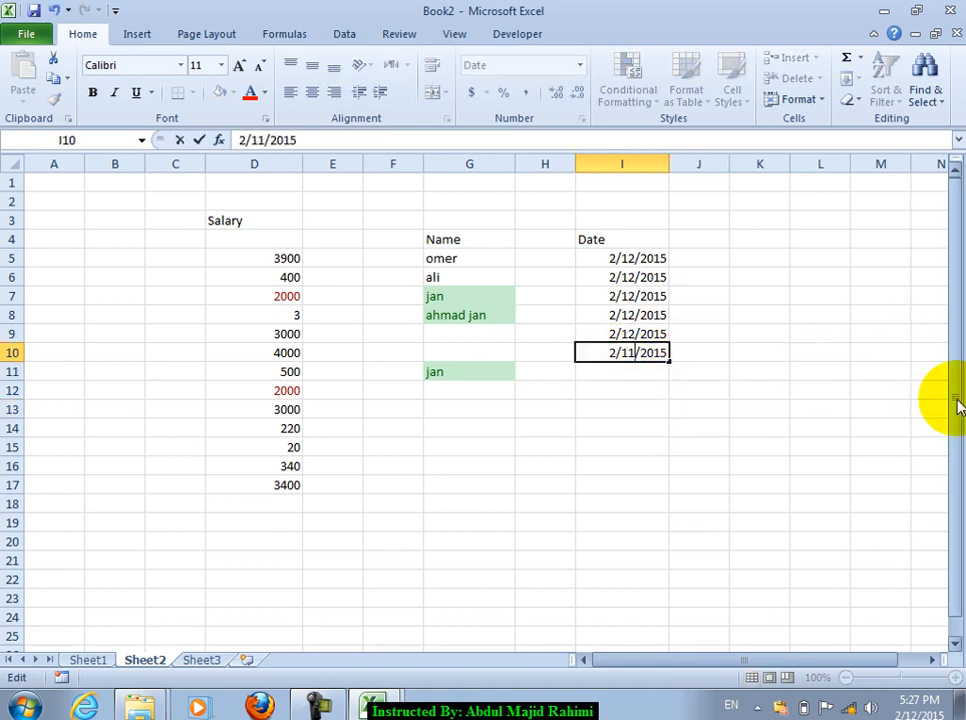
key("Return")
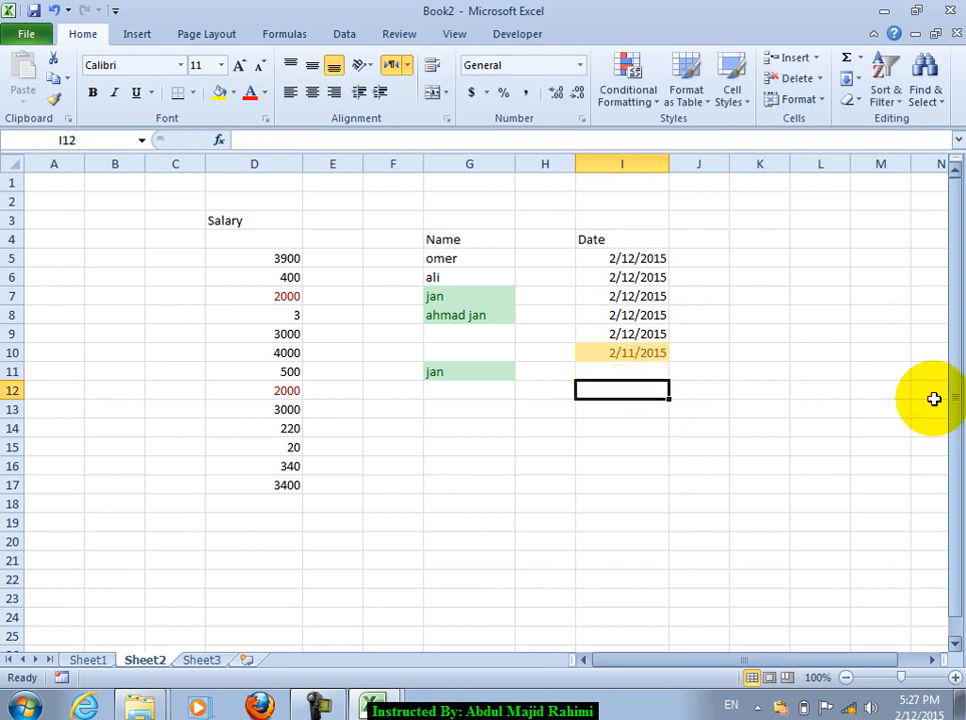
Step: Select the Date cells I5:I21 and bring up the Highlight Cells Rules options
left_click_drag(640, 258, 612, 554)
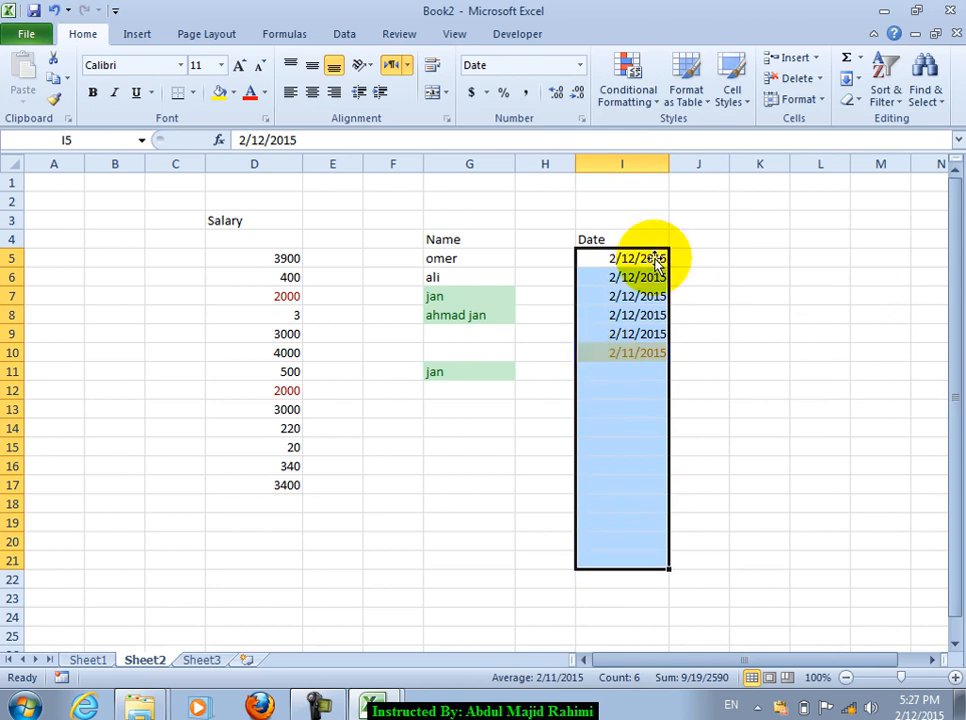
left_click(686, 88)
left_click(624, 94)
mouse_move(673, 140)
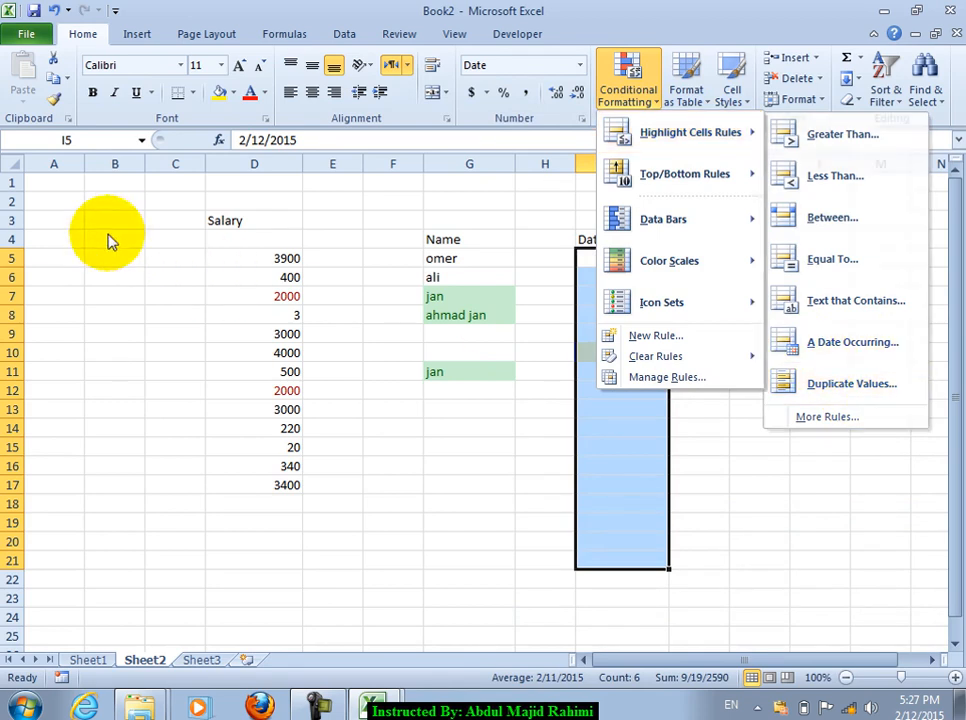
Step: Add an NIC heading in A3 with eleven numbers, starting with 35, in A4:A14
left_click(43, 205)
key("Left")
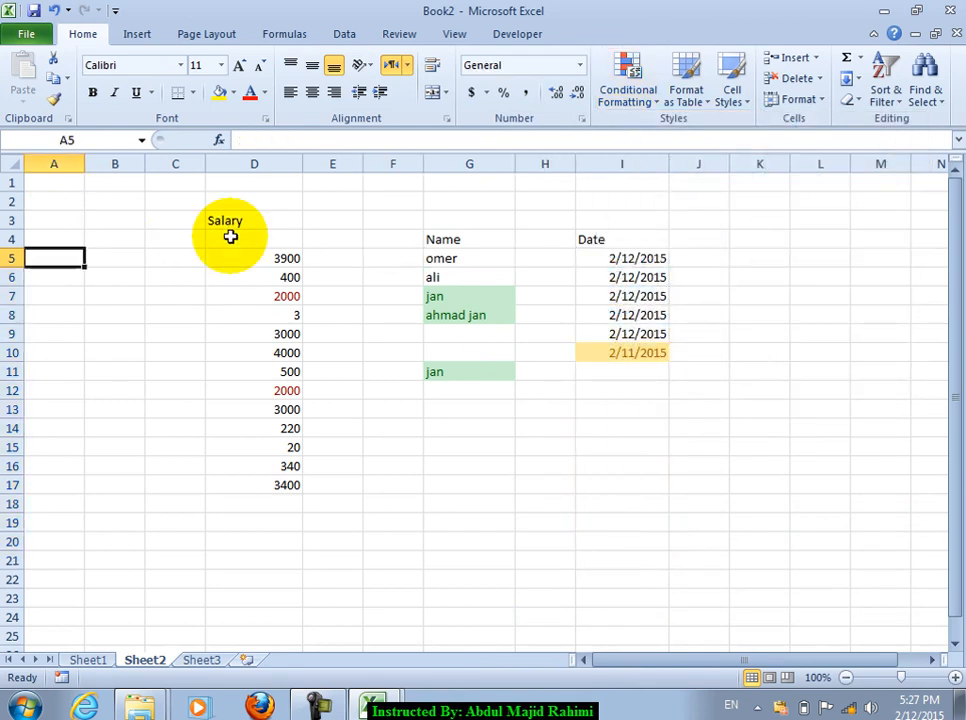
type("NIC")
key("Return")
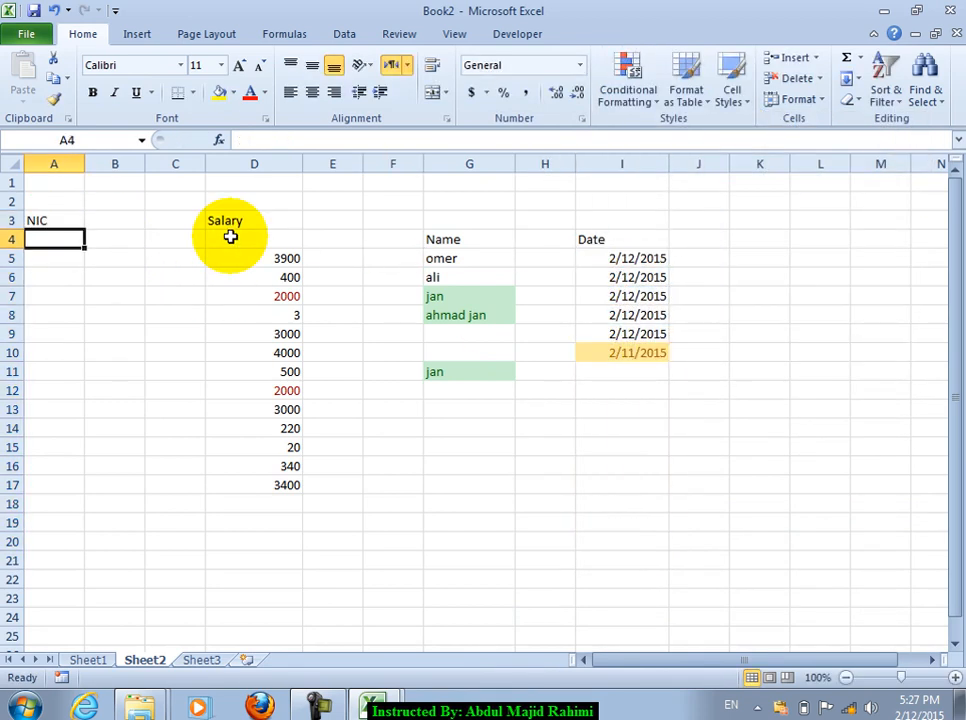
type("35")
key("Return")
type("34535")
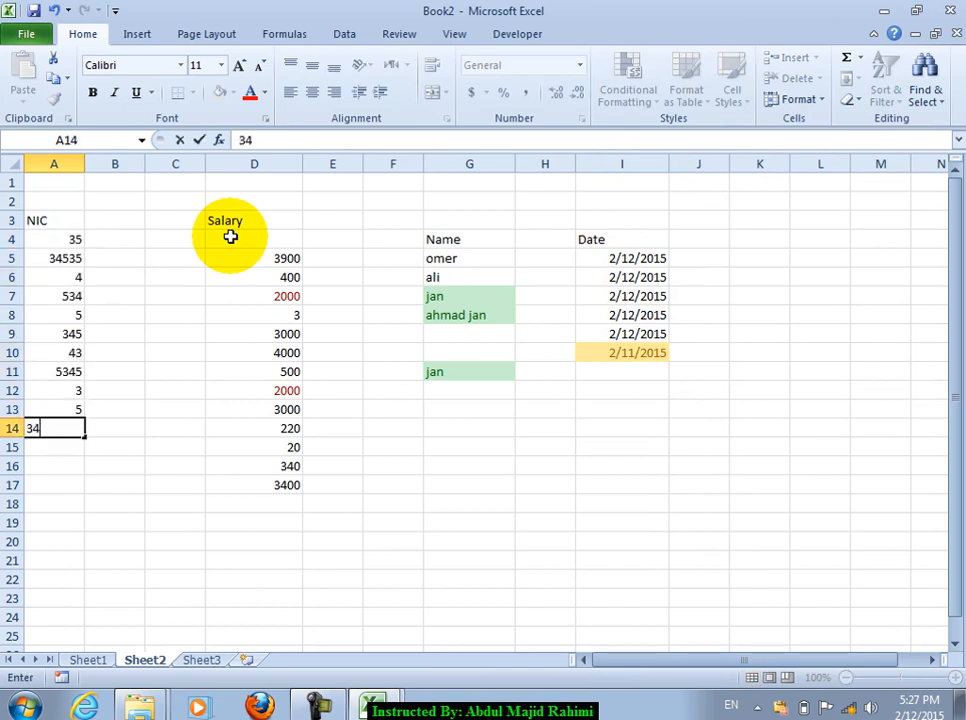
key("Return")
Step: Select the NIC numbers A4:A17, then open and cancel the A Date Occurring rule
left_click_drag(70, 243, 62, 485)
left_click(628, 95)
mouse_move(690, 132)
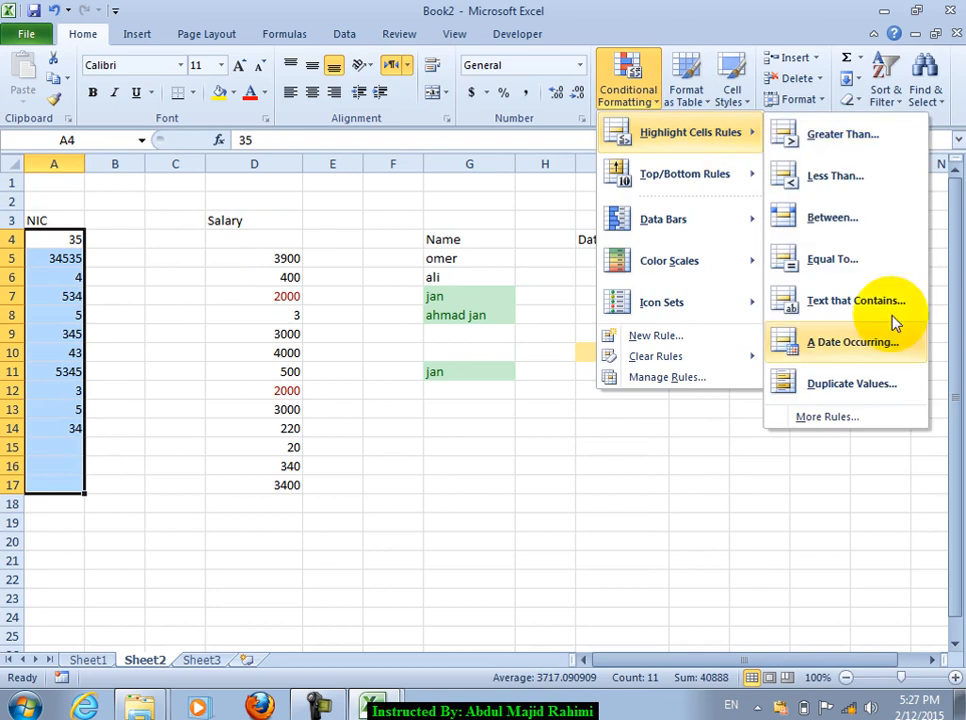
left_click(841, 345)
left_click(254, 283)
left_click(254, 283)
left_click(432, 322)
Step: Highlight duplicate NIC values with Light Red Fill with Dark Red Text
left_click(652, 103)
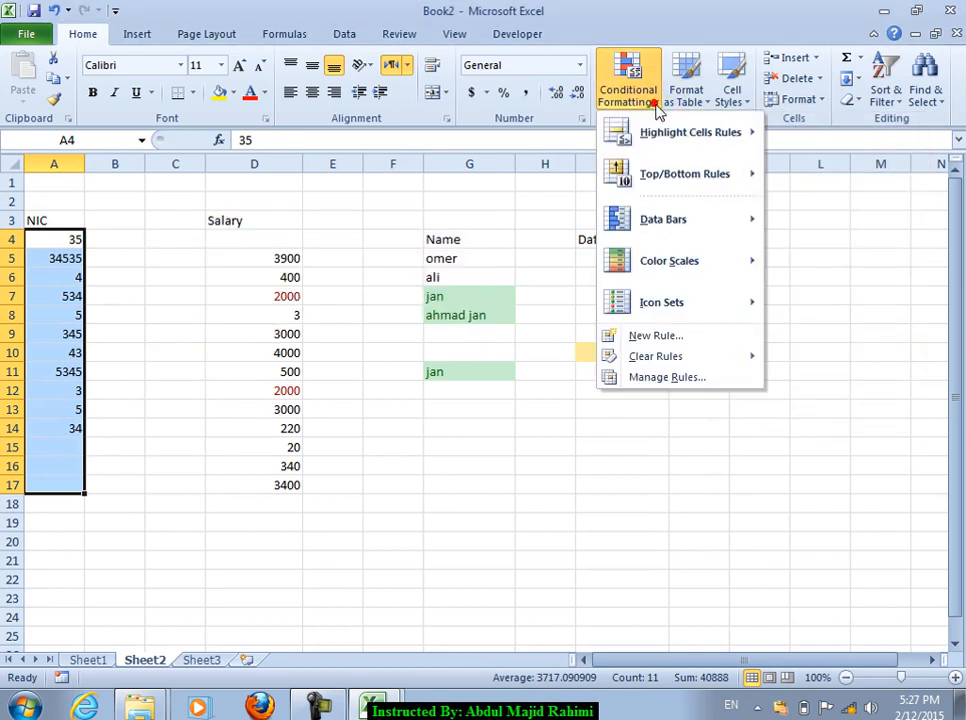
mouse_move(727, 137)
left_click(848, 384)
left_click(217, 284)
left_click(351, 283)
left_click(351, 288)
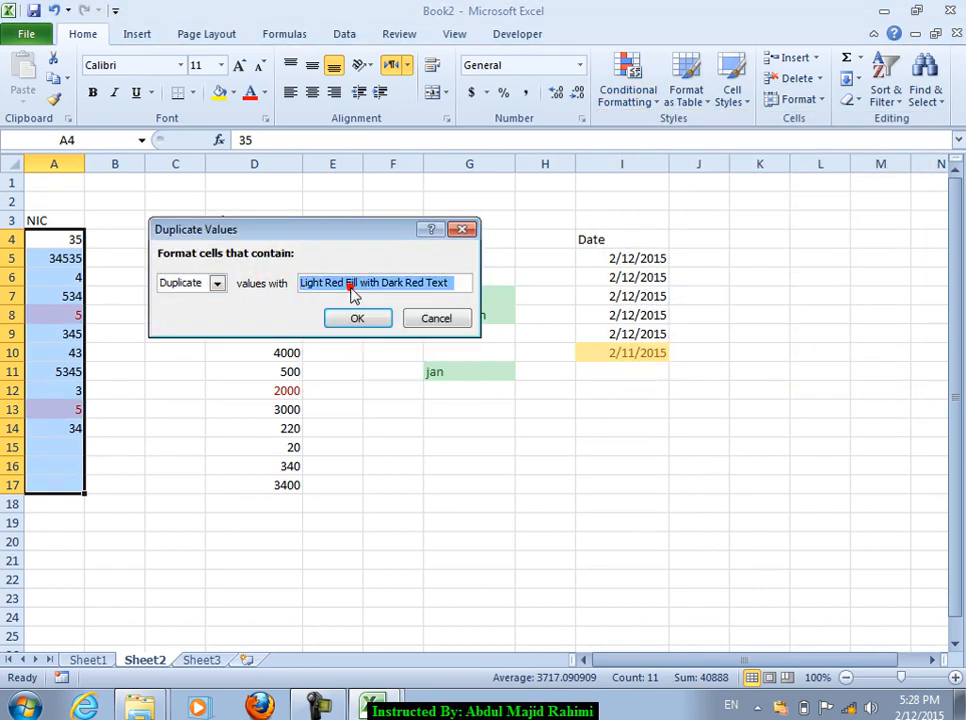
left_click(357, 318)
Step: Overwrite several upper NIC values with 4, 3, 43434 and 324
left_click(70, 283)
key("Down")
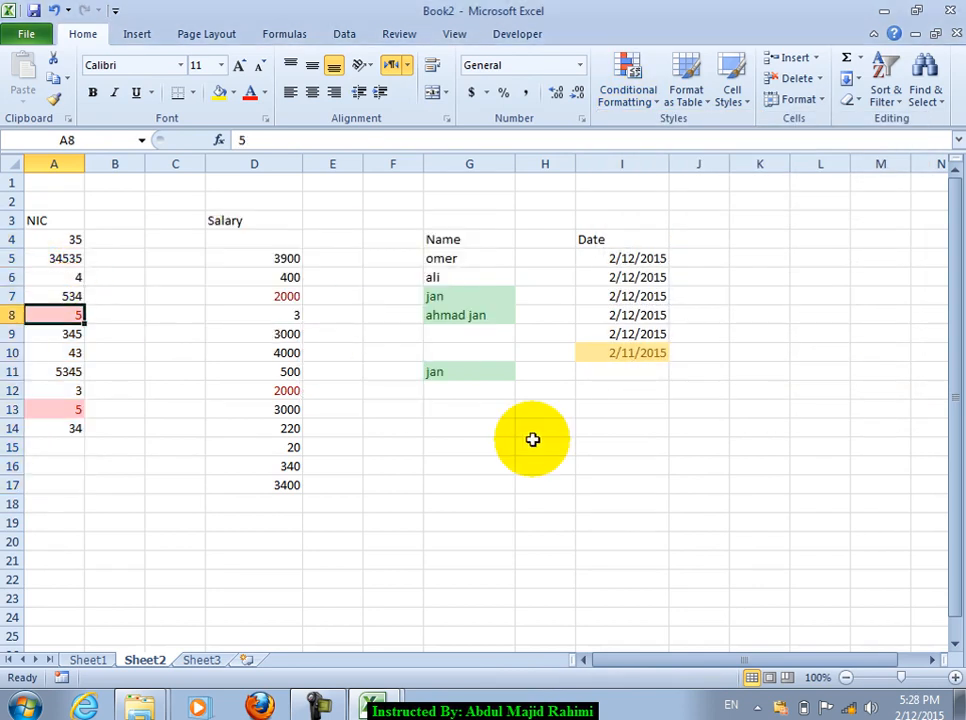
key("Down")
key("Down")
key("Down")
type("4")
key("Down")
type("3")
key("Down")
type("43434")
key("Up")
type("324")
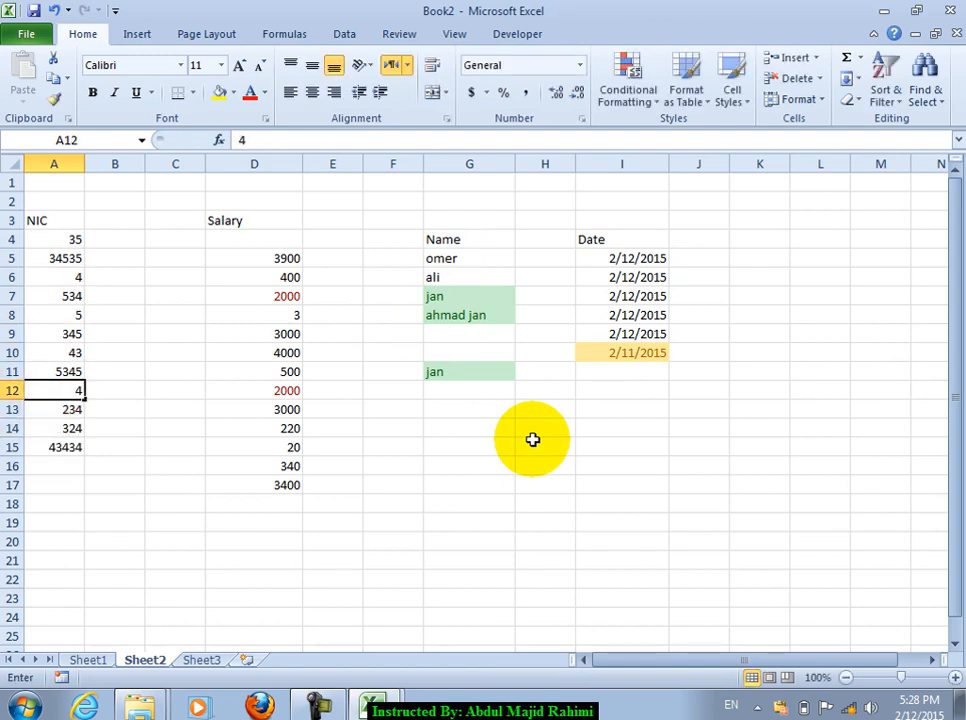
Step: Enter 23 in A10 and 34 in A12, and make A4 and A13 both 222
key("Down")
key("Down")
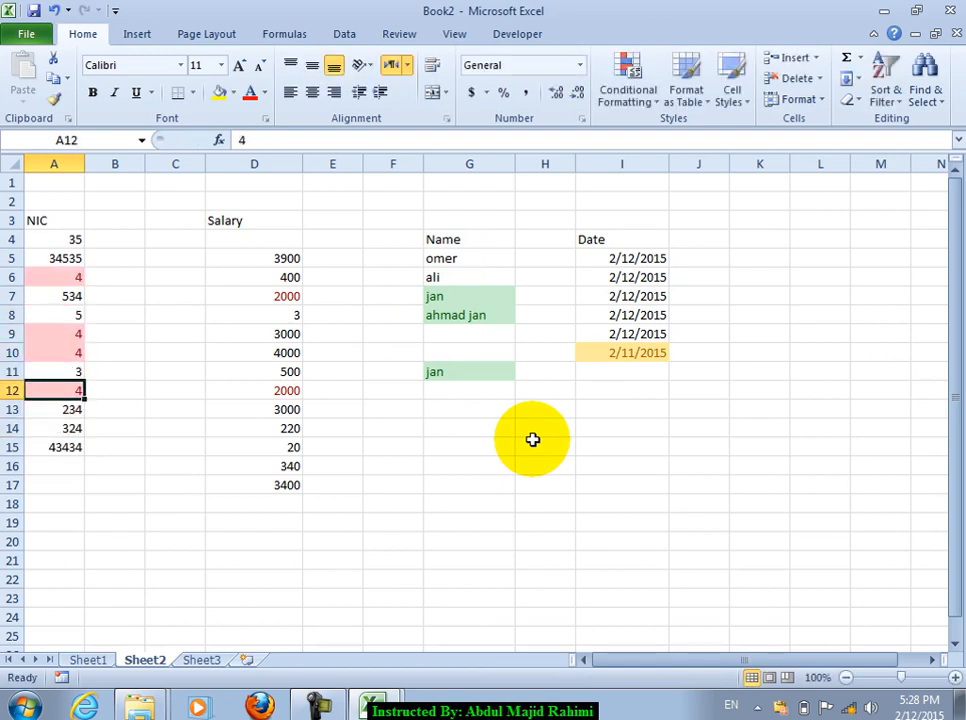
key("Down")
type("23")
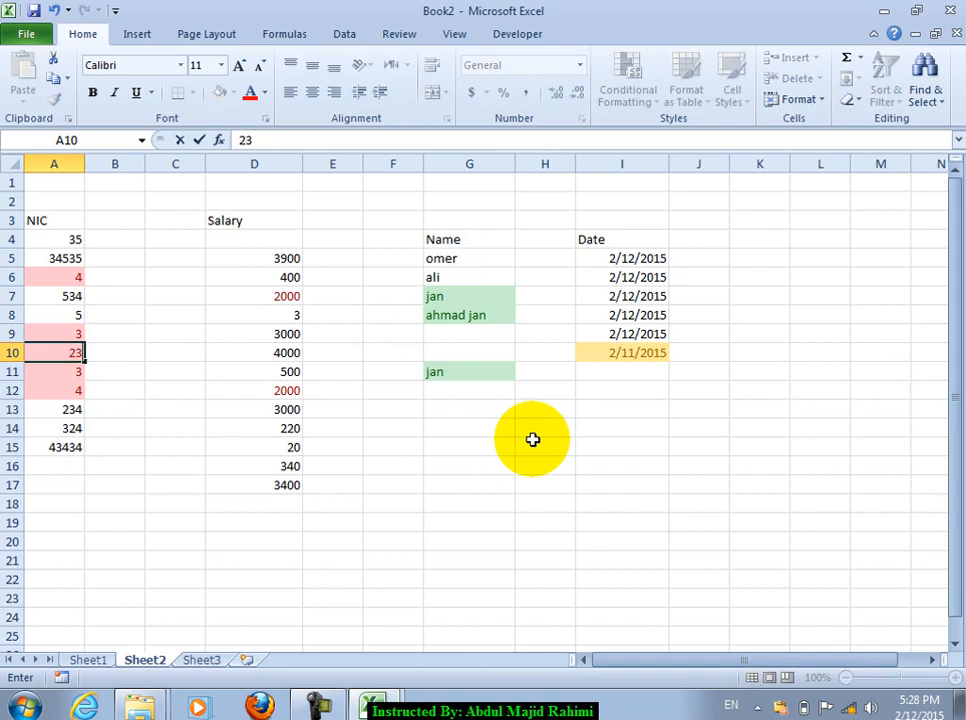
key("Down")
type("34")
key("Down")
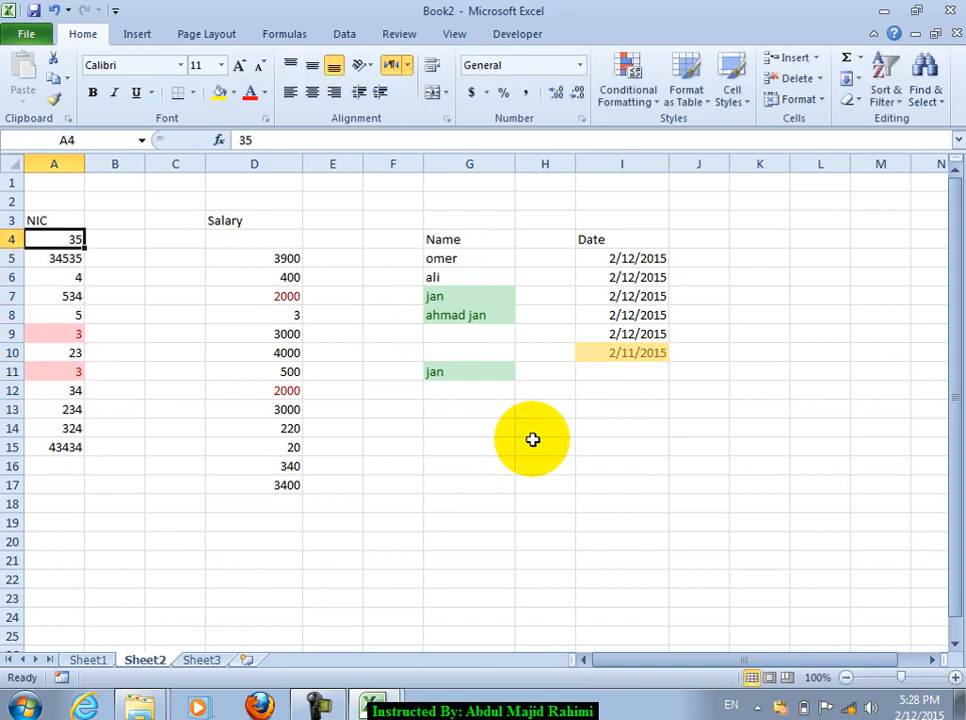
type("22")
key("Down")
key("Down")
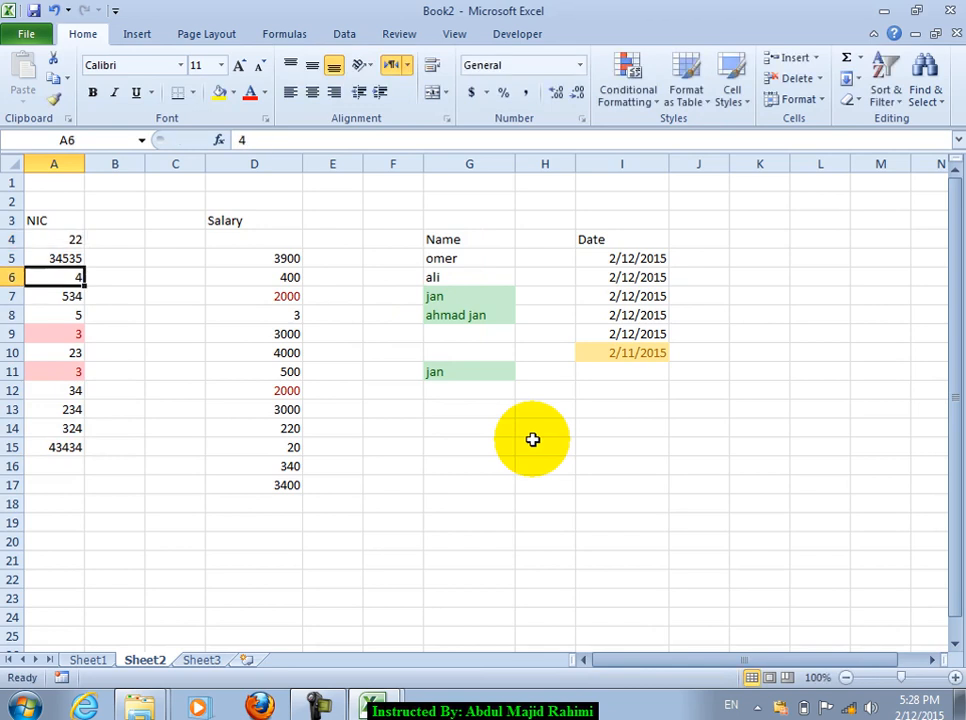
type("22")
key("Down")
type("222")
key("Return")
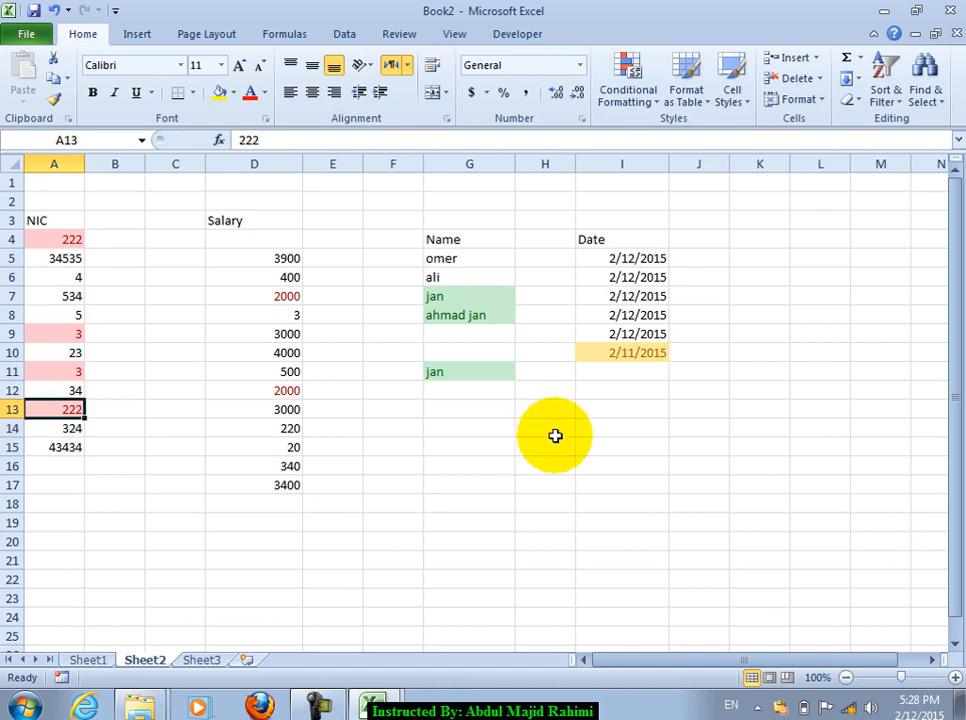
Step: Clear the conditional formatting rules from the selected NIC cells A4:A15
left_click_drag(60, 239, 62, 447)
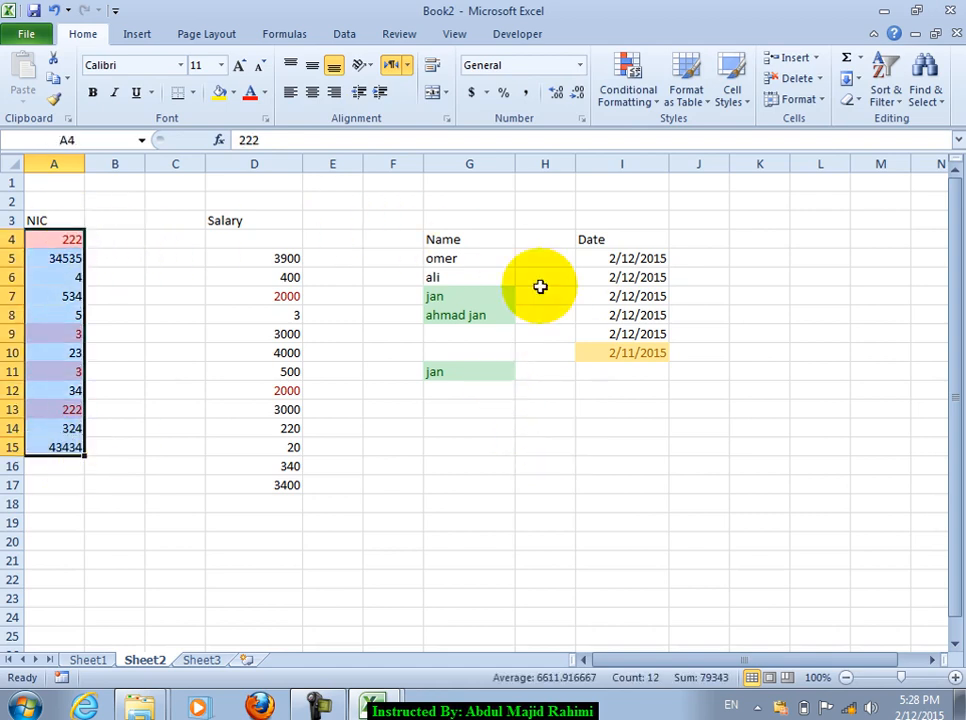
left_click(628, 85)
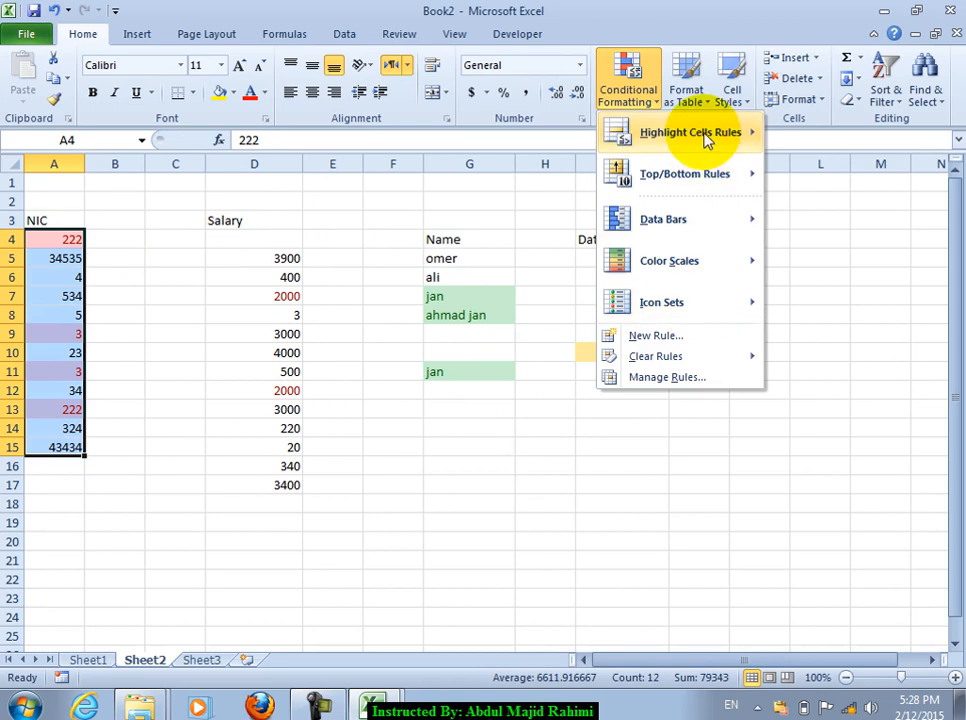
mouse_move(705, 140)
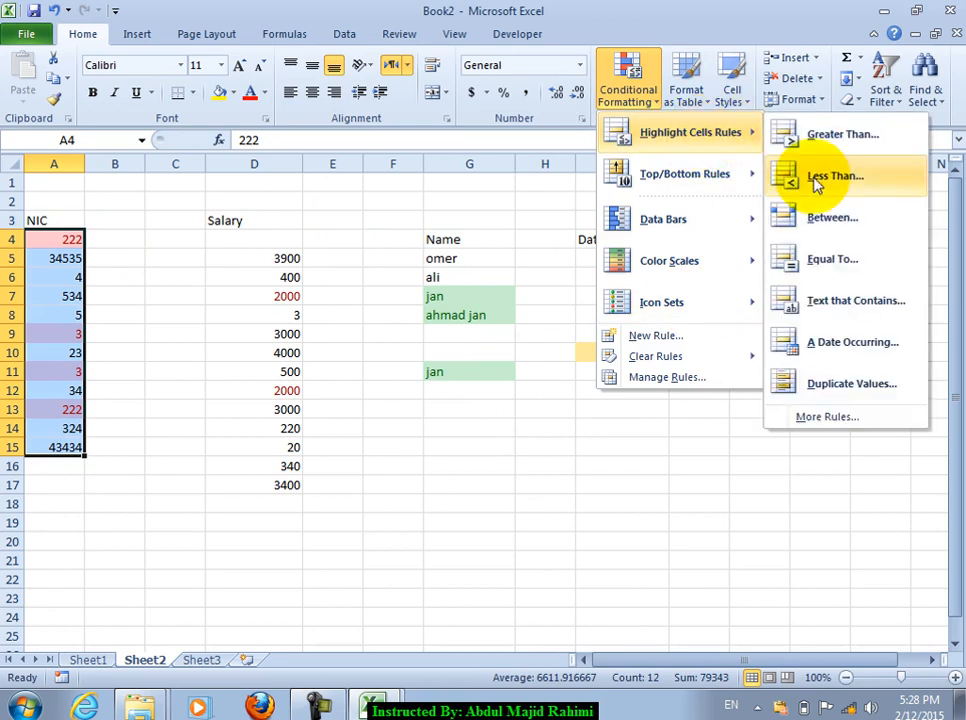
left_click(699, 357)
left_click(478, 360)
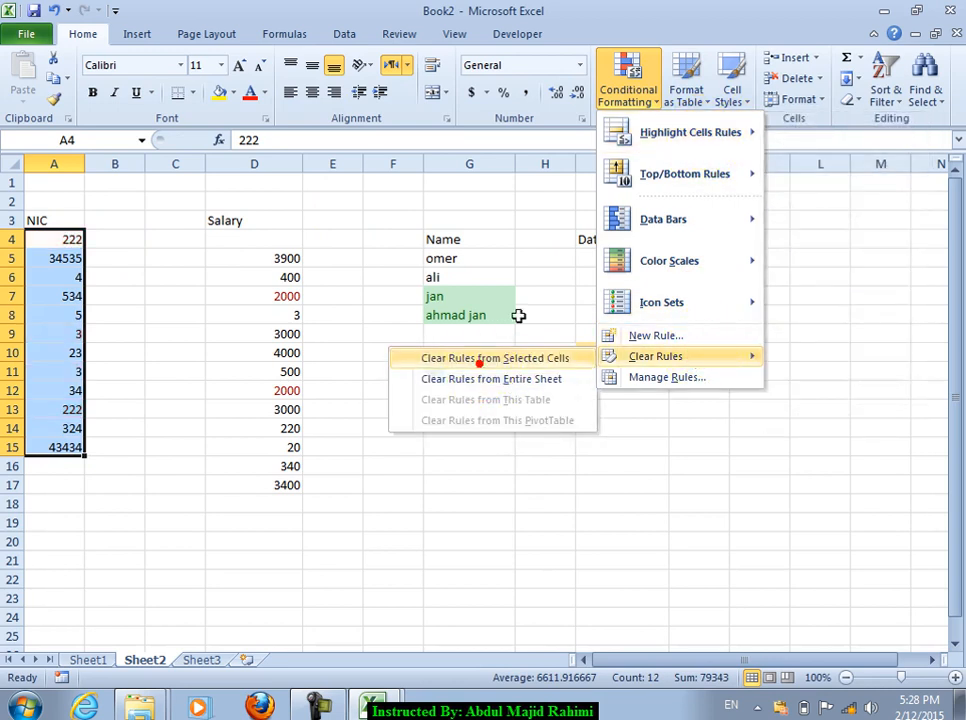
left_click(628, 85)
Step: Scroll down and add a 'Marks' heading in cell I17
mouse_move(690, 174)
left_click(567, 427)
scroll(640, 420, "down", 4)
left_click(640, 258)
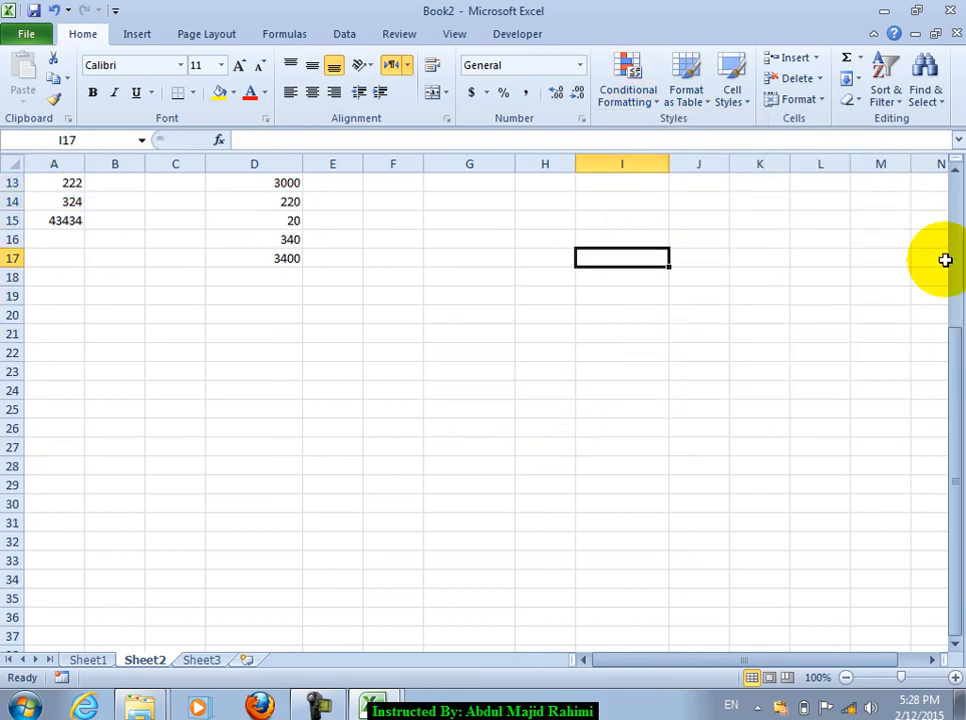
type("mARDK")
key("Return")
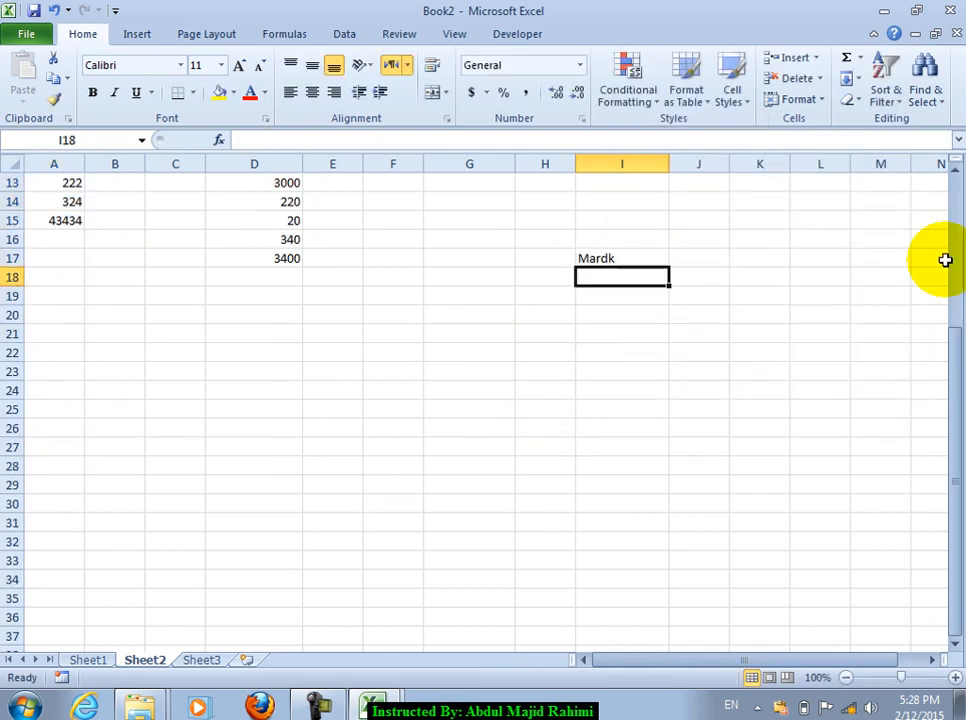
type("Mar")
key("Return")
Step: Enter the marks 222, 333, 444, 555, 666, 777, 7777 and 5555 in I18:I25
type("222")
key("Return")
type("333")
key("Return")
key("Return")
type("555")
key("Return")
type("666")
key("Return")
type("777")
key("Return")
type("33")
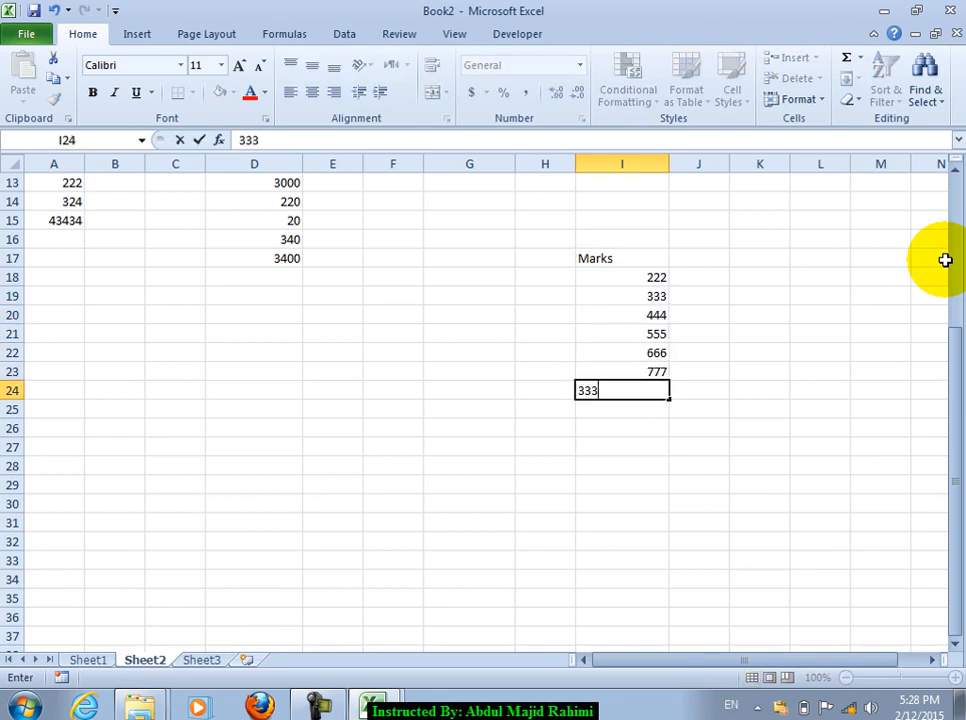
key("Up")
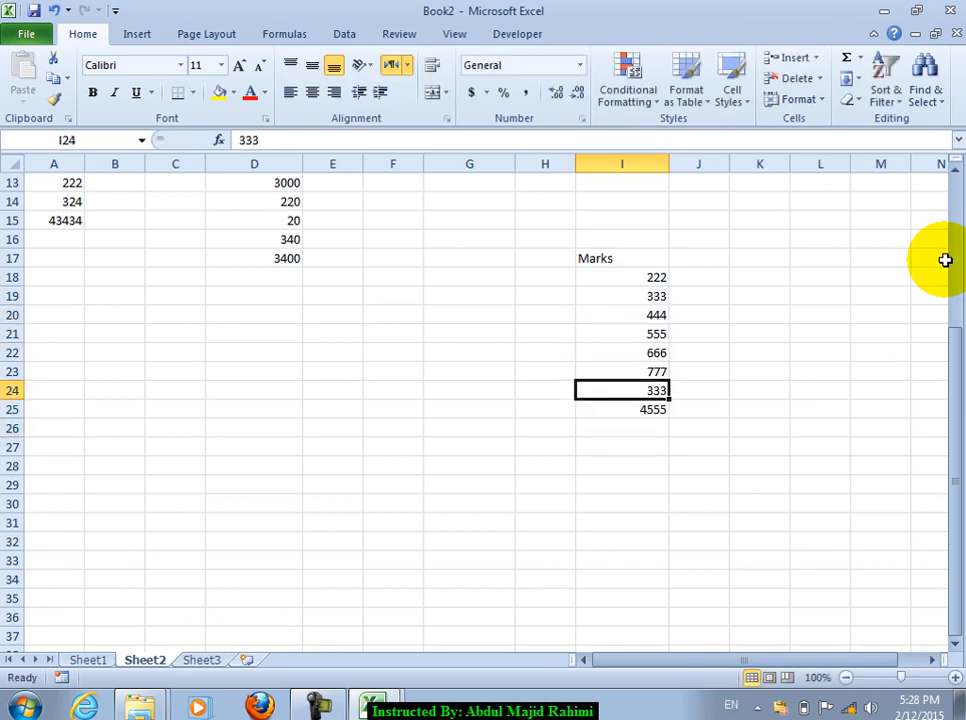
type("77")
key("Return")
Step: Enter 2222 in I26, then highlight the top 3 marks in I18:I26 in light red
type("22")
left_click_drag(624, 283, 616, 427)
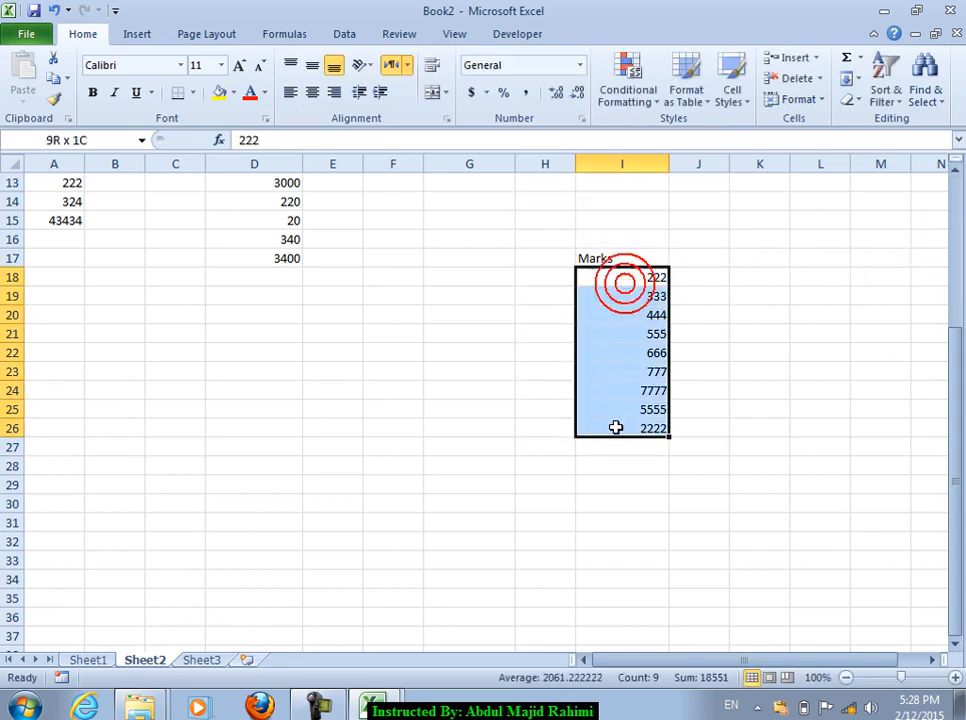
left_click(636, 100)
mouse_move(694, 173)
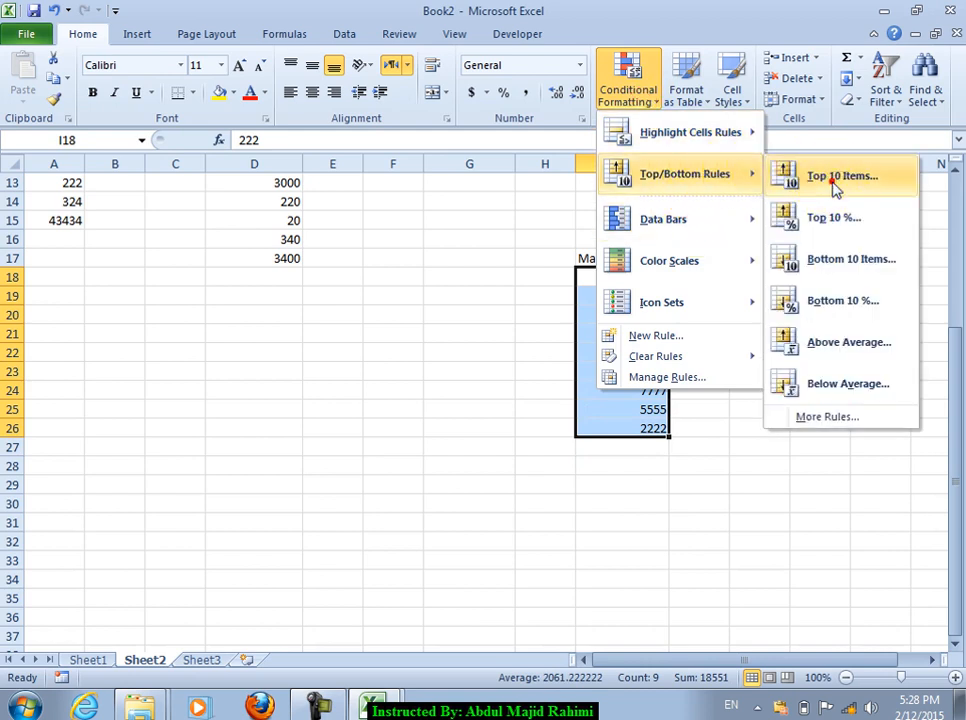
left_click(834, 190)
left_click(224, 288)
left_click(224, 288)
left_click(224, 288)
left_click(224, 288)
left_click(224, 288)
left_click(224, 288)
left_click(226, 289)
left_click(331, 318)
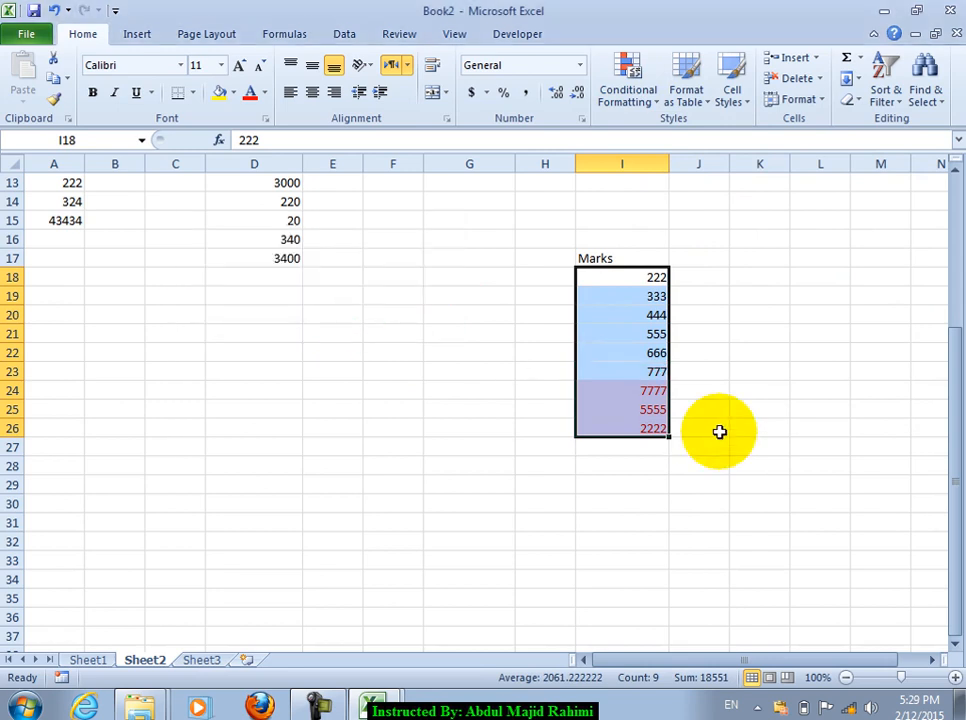
Step: Change I20 to 23423424 and I22 to 33333 to test the top-3 rule
left_click(628, 410)
left_click(630, 313)
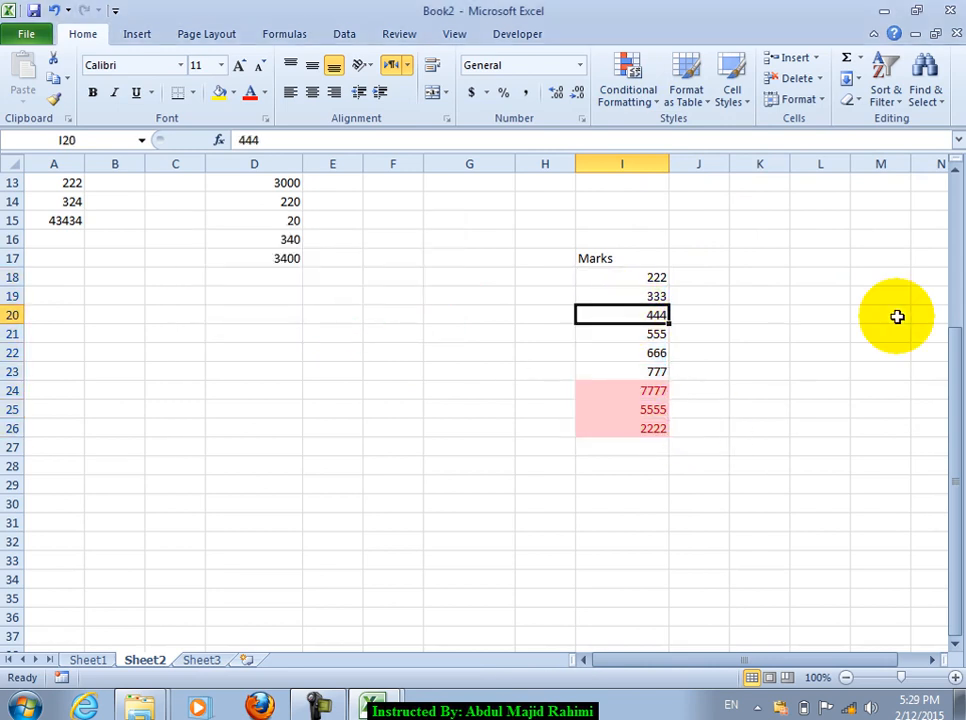
type("23423424")
left_click(705, 390)
left_click(656, 318)
left_click(645, 395)
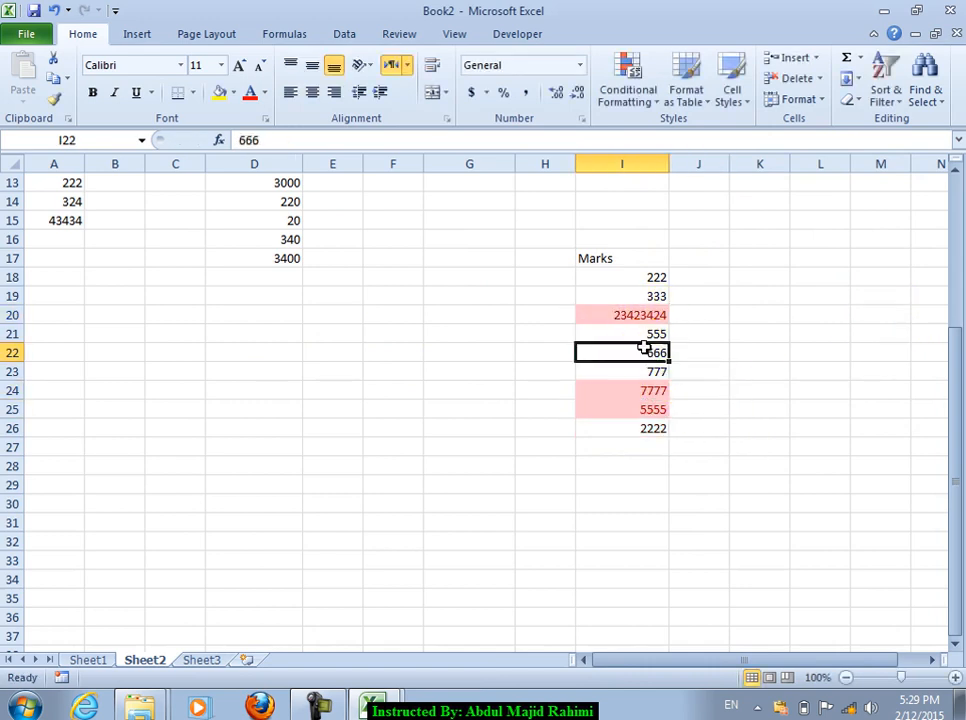
left_click(640, 350)
type("33333")
left_click(648, 407)
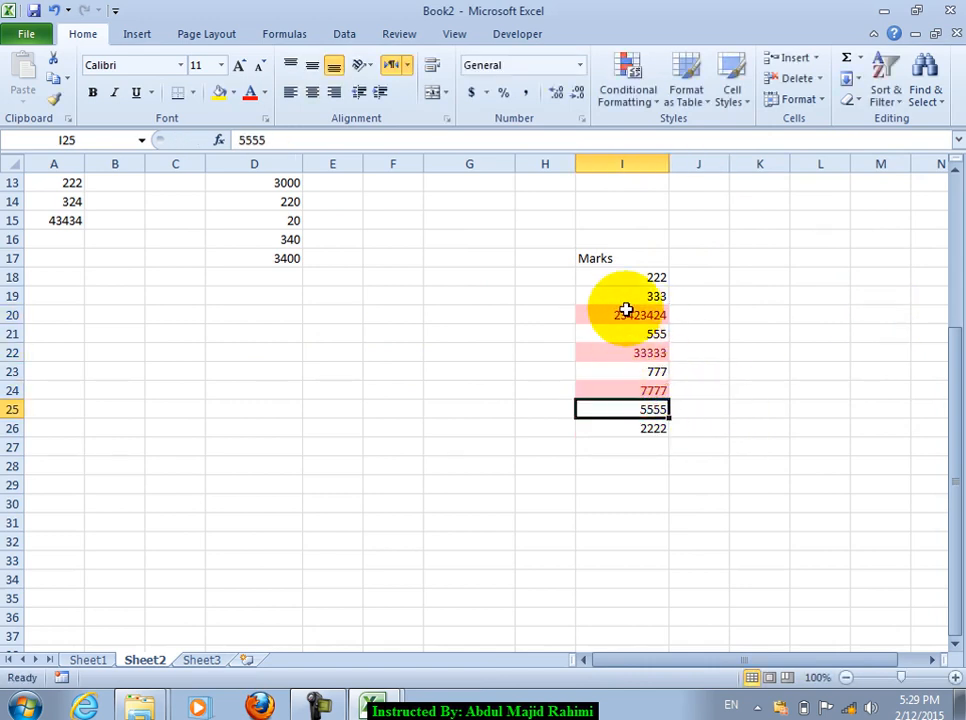
Step: Replace 2222 in I26 with 54545 and reselect the Marks values
left_click(625, 312)
left_click(640, 428)
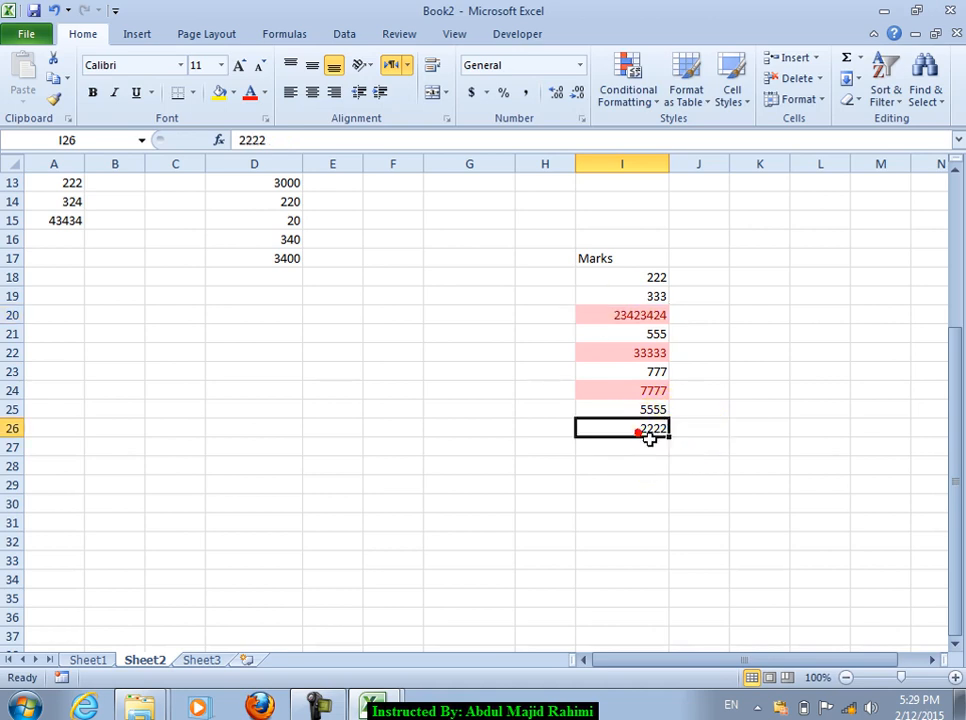
type("54545")
left_click(708, 480)
left_click(643, 430)
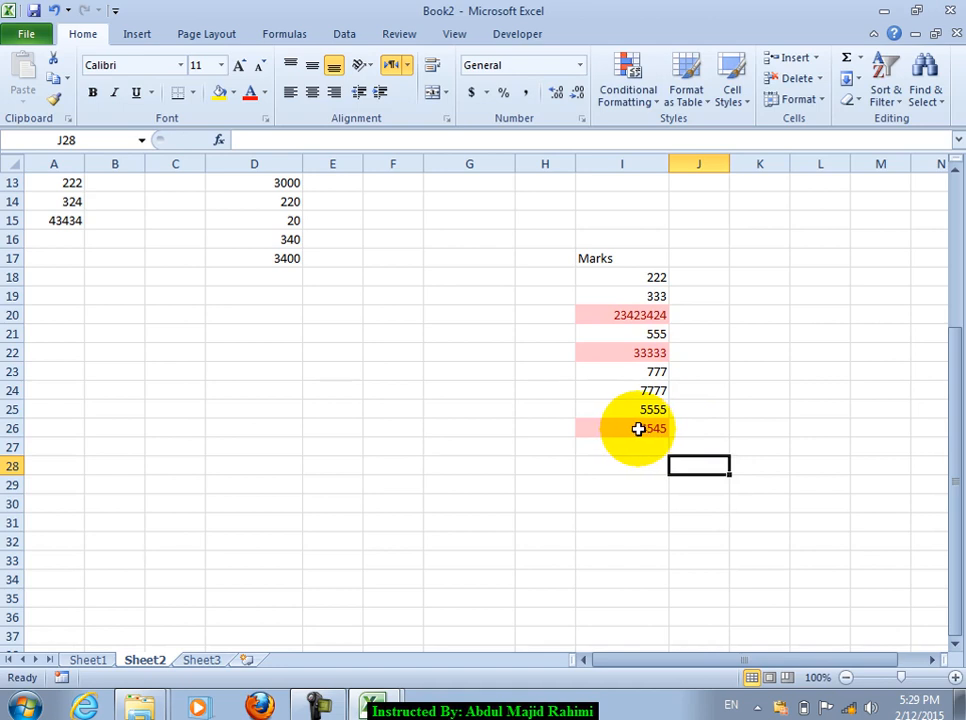
left_click_drag(623, 278, 632, 466)
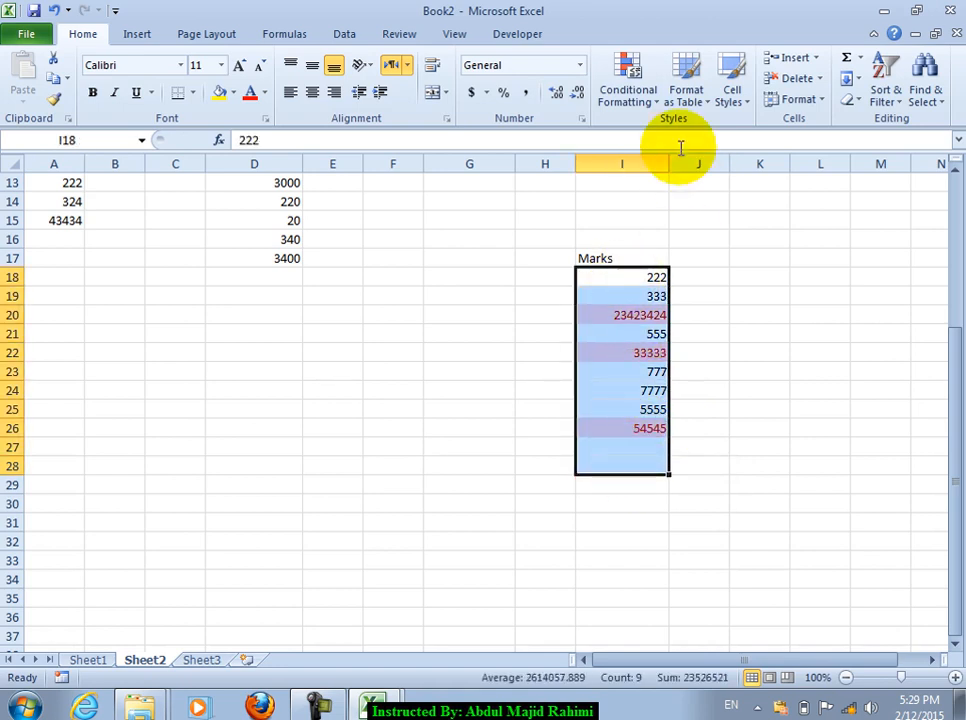
Step: Clear the old Marks highlight and add a Bottom 3 Items rule with light red fill
left_click(623, 103)
mouse_move(645, 356)
left_click(522, 356)
left_click(631, 103)
mouse_move(673, 178)
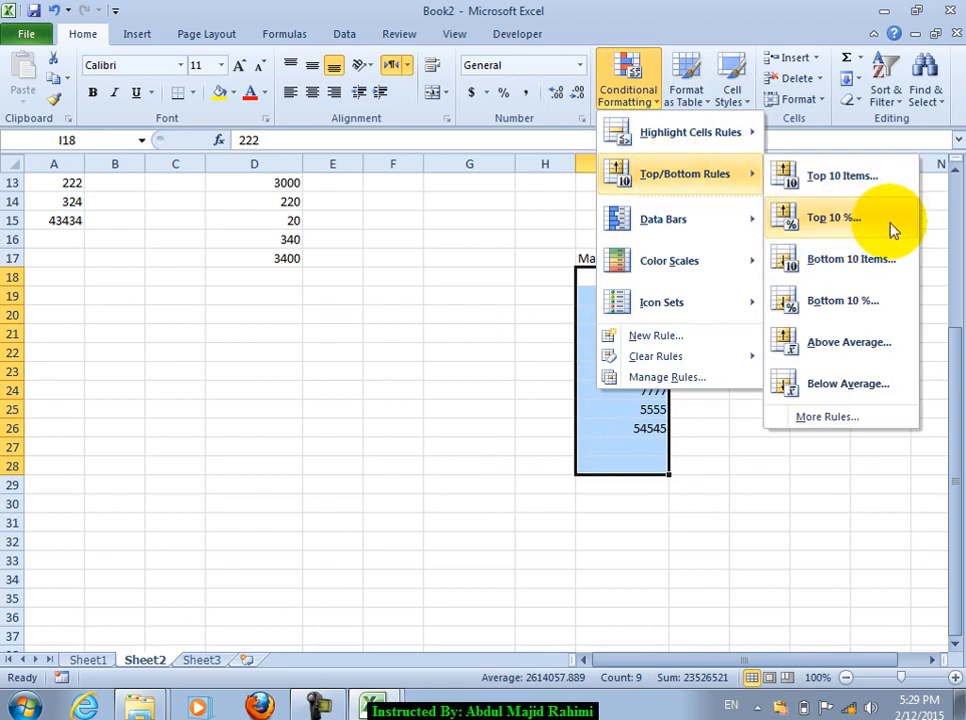
left_click(855, 262)
left_click(225, 287)
left_click(225, 287)
left_click(222, 287)
left_click(222, 287)
left_click(222, 287)
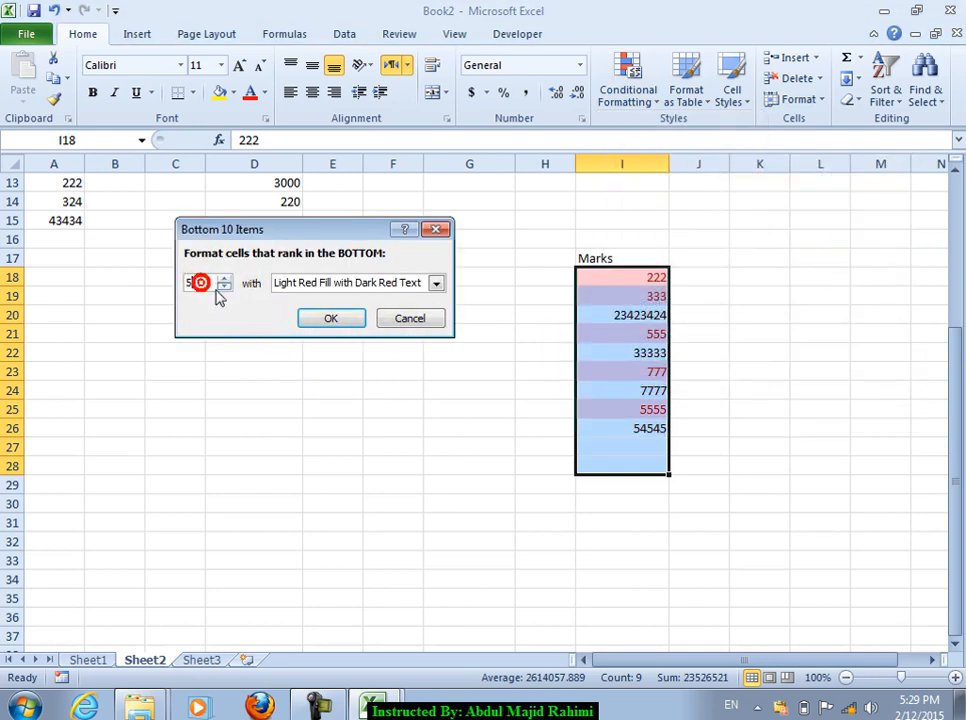
left_click(224, 279)
left_click(331, 318)
Step: Change the Marks value in I24 from 7777 to 33
left_click(643, 280)
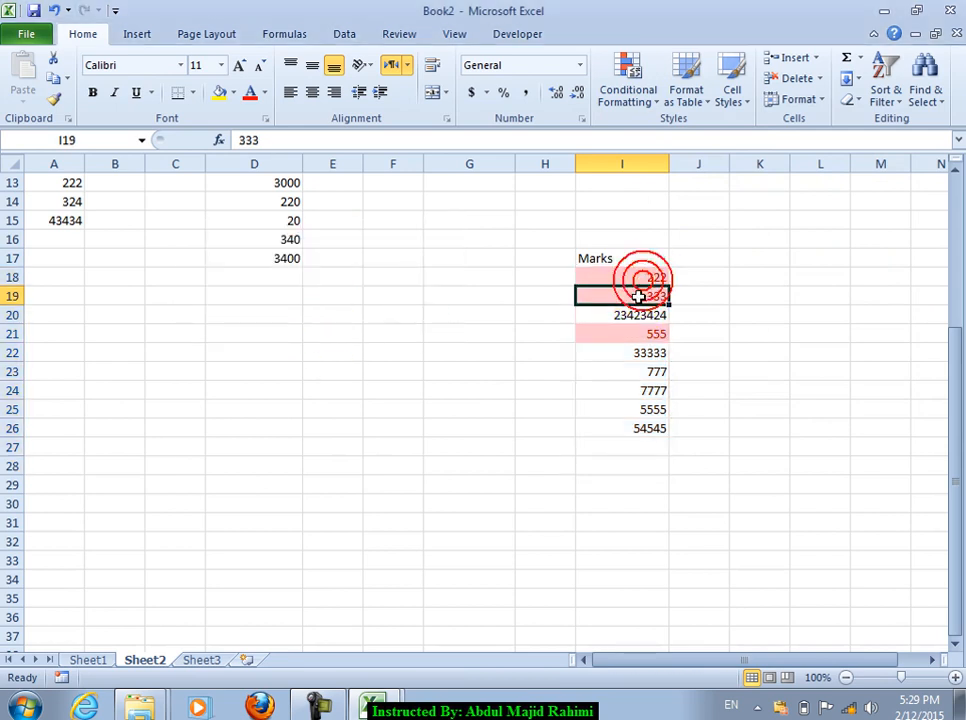
left_click(627, 331)
left_click(630, 391)
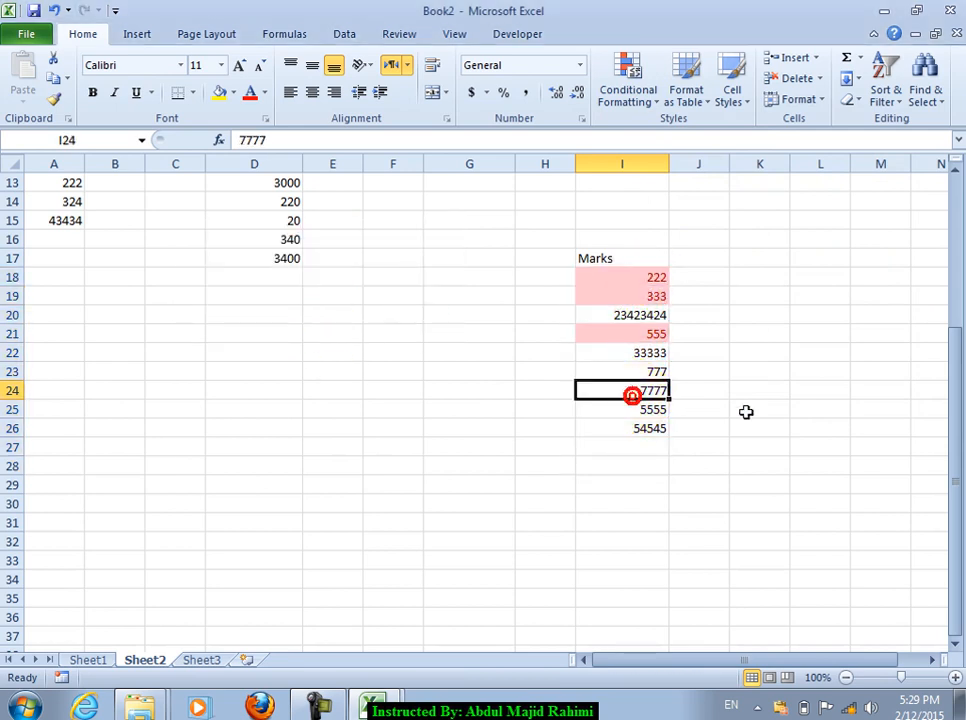
type("e")
left_click(640, 389)
key("BackSpace")
type("33")
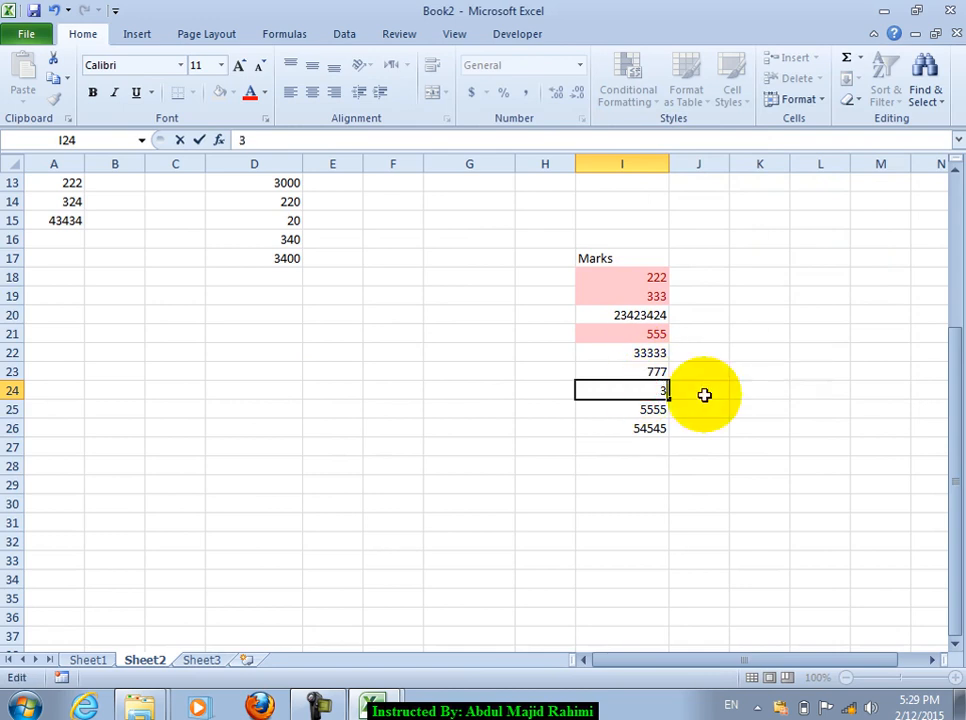
left_click(647, 368)
Step: Set I22 to 44 and I21 to 2, then reselect the Marks values
left_click(640, 297)
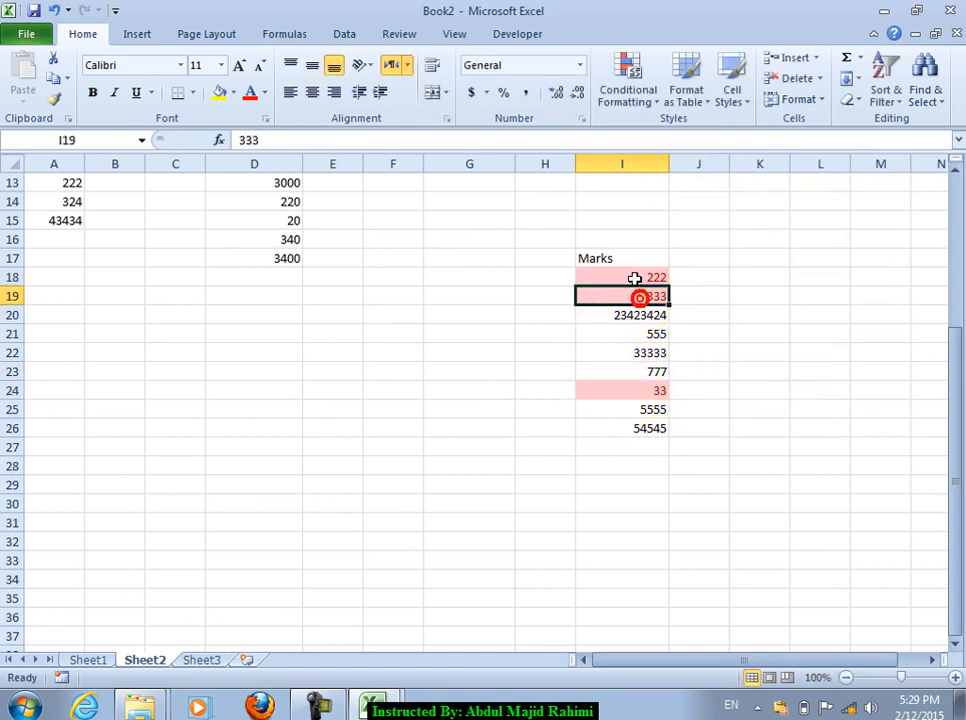
left_click(640, 336)
type("33")
left_click(711, 378)
left_click(645, 352)
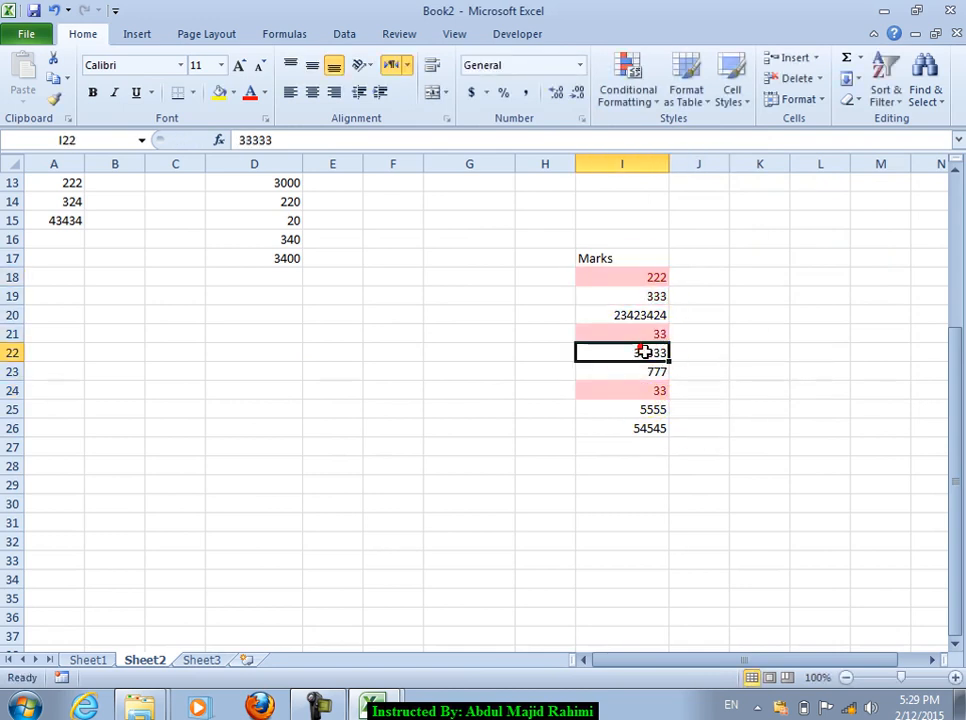
type("44")
left_click(720, 392)
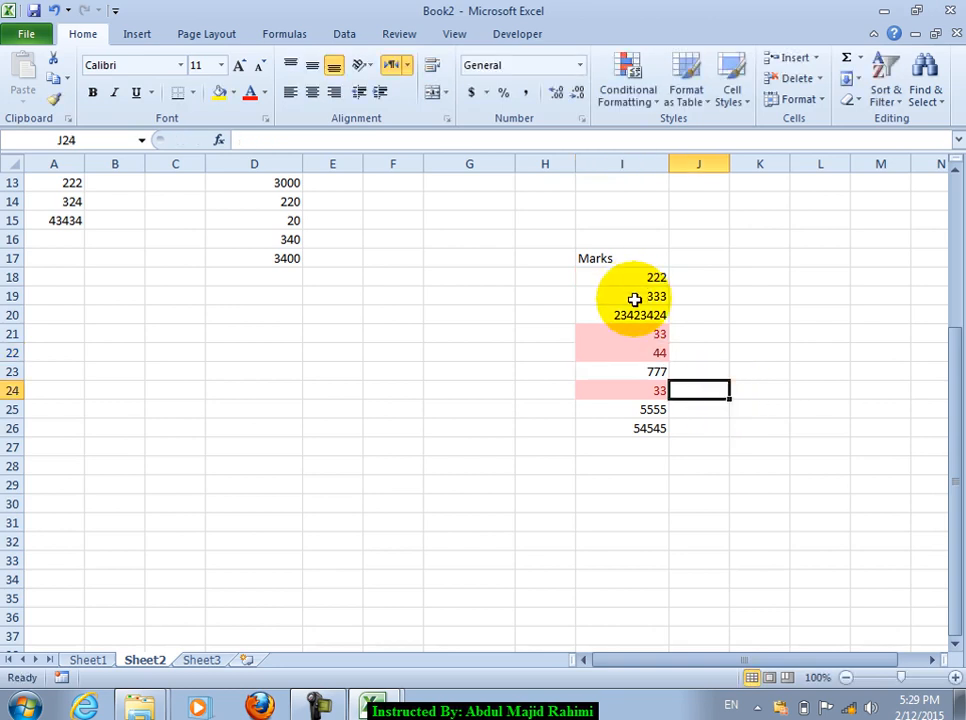
left_click(634, 340)
type("2")
left_click(643, 314)
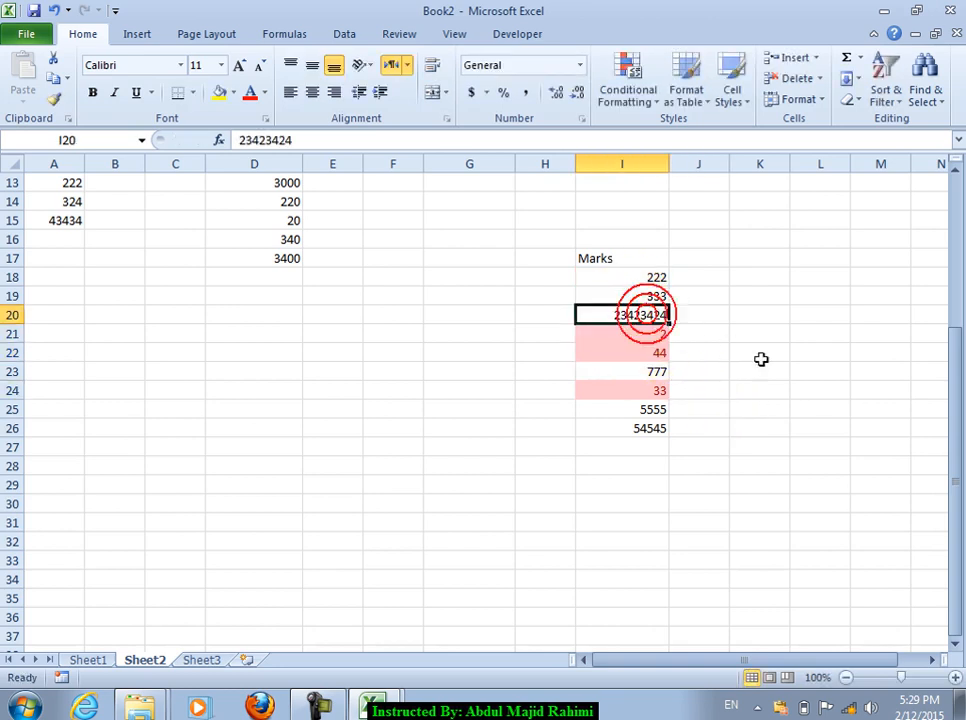
left_click_drag(642, 278, 645, 447)
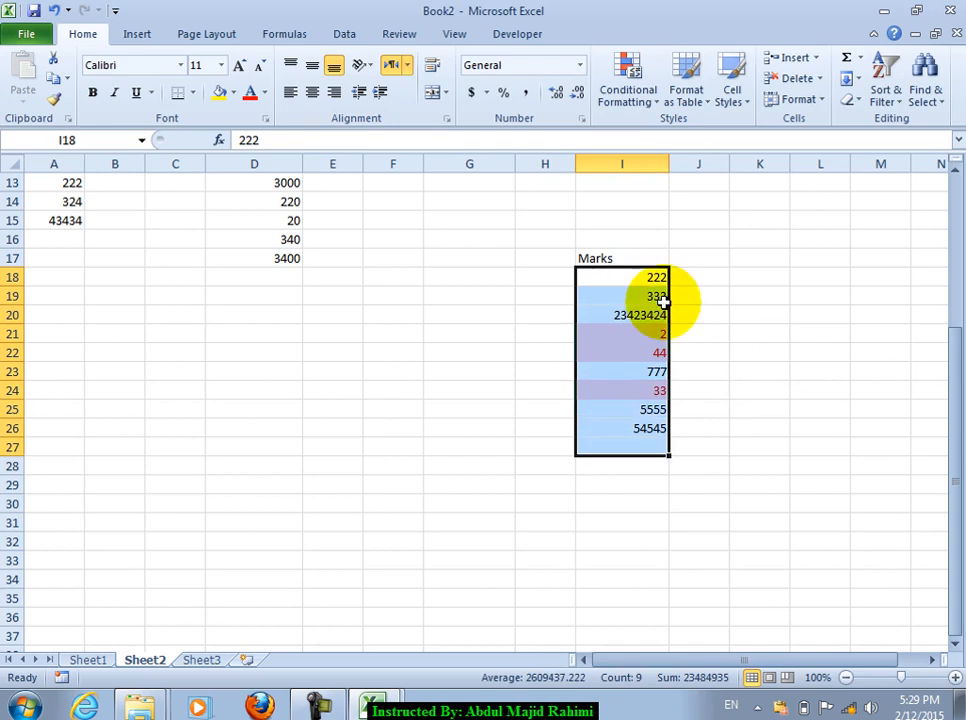
Step: Clear the bottom-3 highlight rule from the Marks cells
left_click(632, 112)
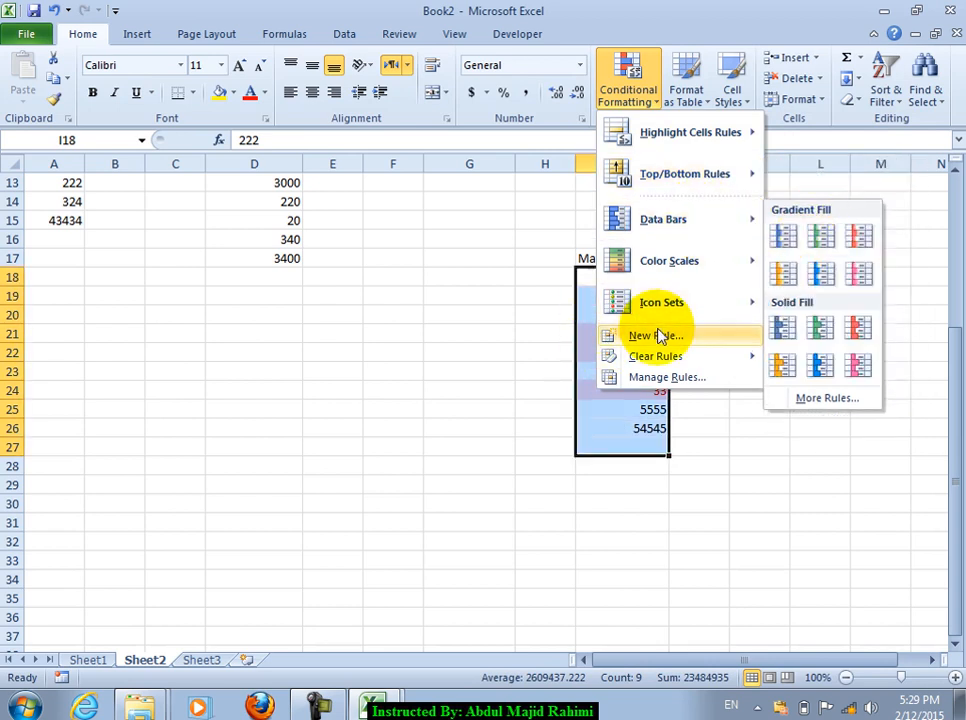
mouse_move(650, 356)
left_click(497, 356)
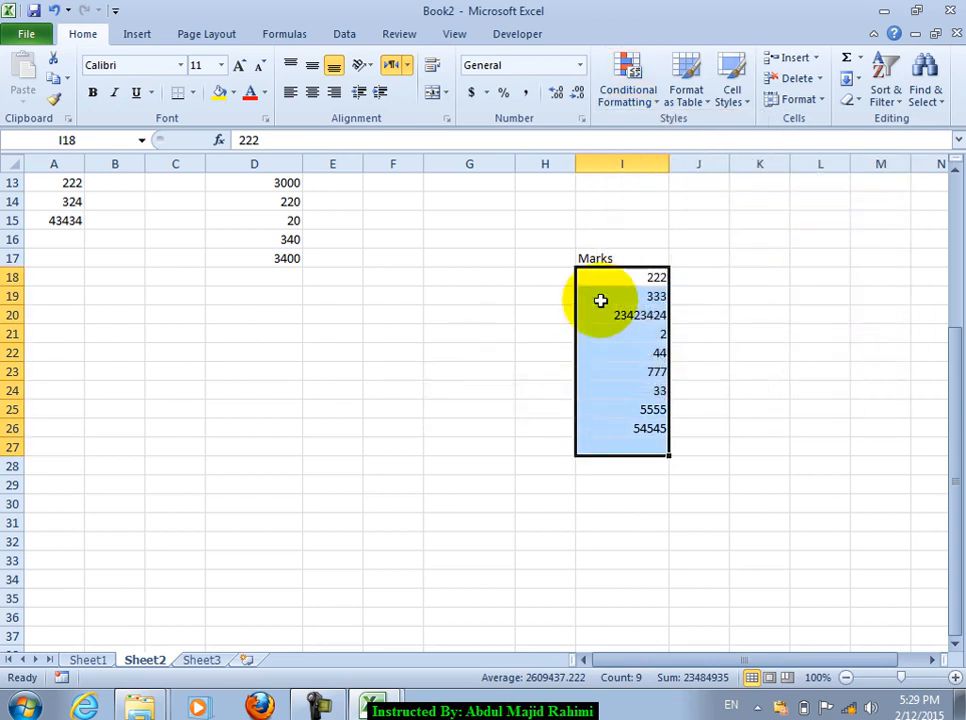
left_click(610, 290)
Step: Apply light-blue gradient data bars to the Marks values I18:I26
left_click_drag(606, 277, 620, 428)
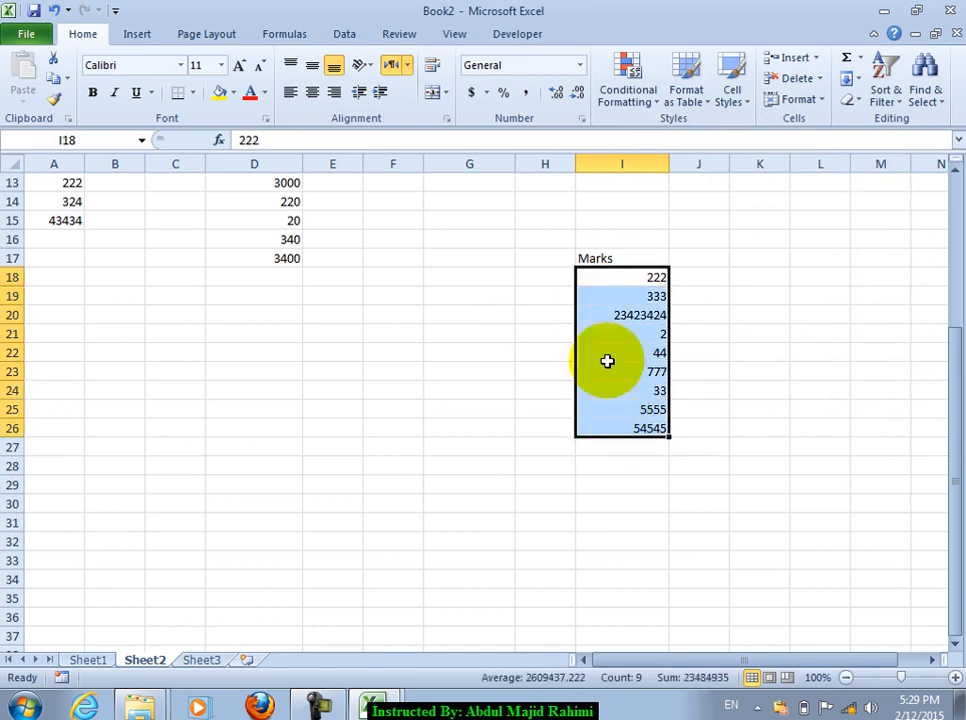
left_click(621, 100)
left_click(668, 222)
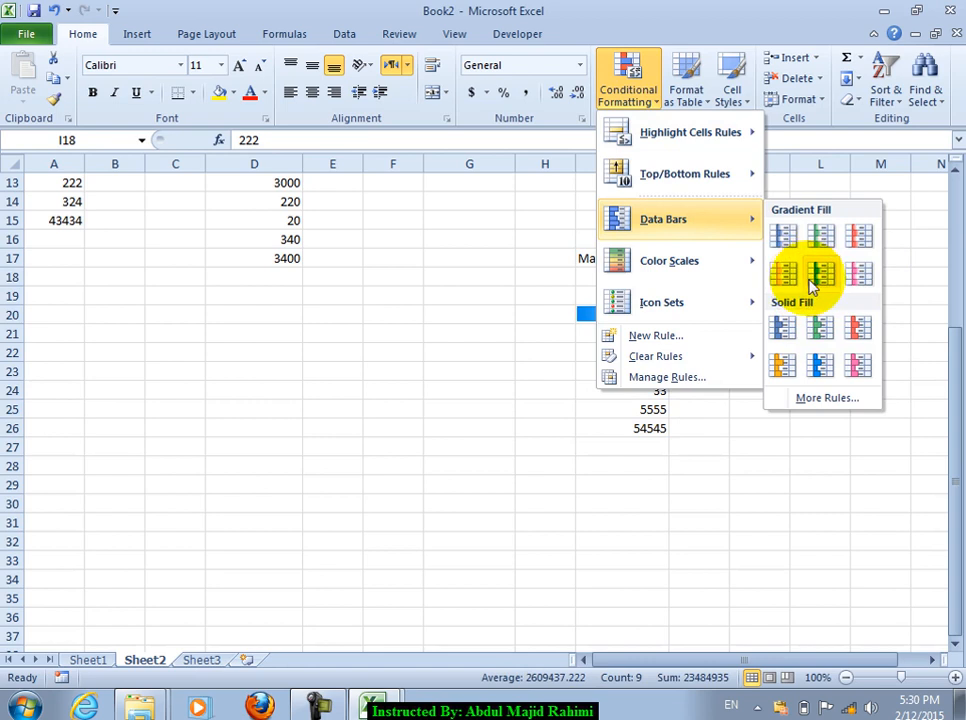
left_click(812, 284)
left_click_drag(619, 405, 632, 345)
left_click(639, 279)
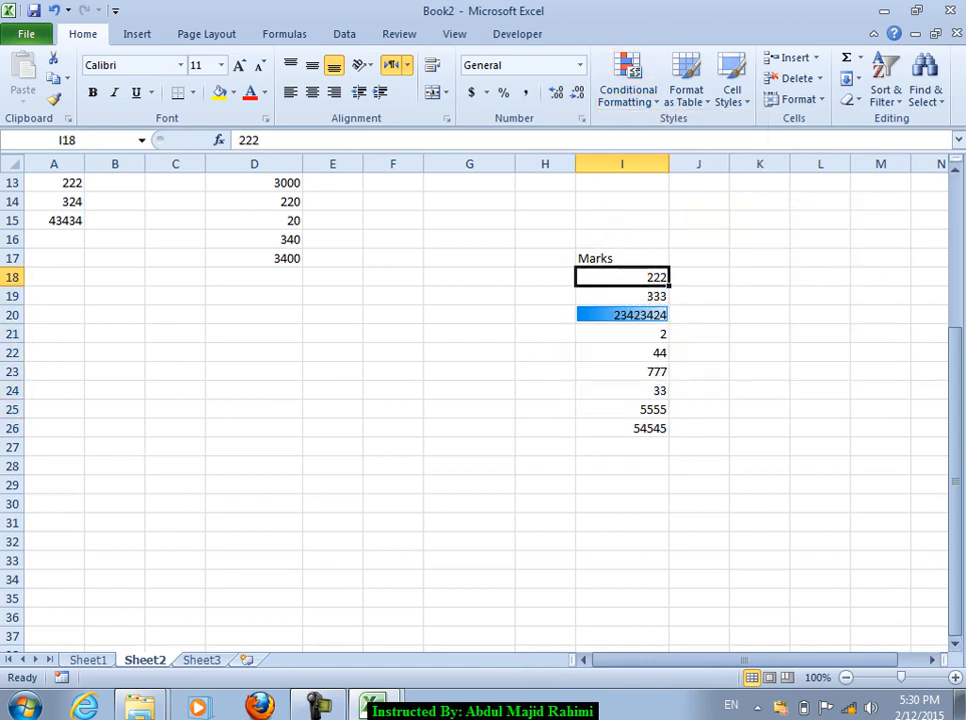
Step: Enter test marks from 300 up to 900 down the Marks column
type("100")
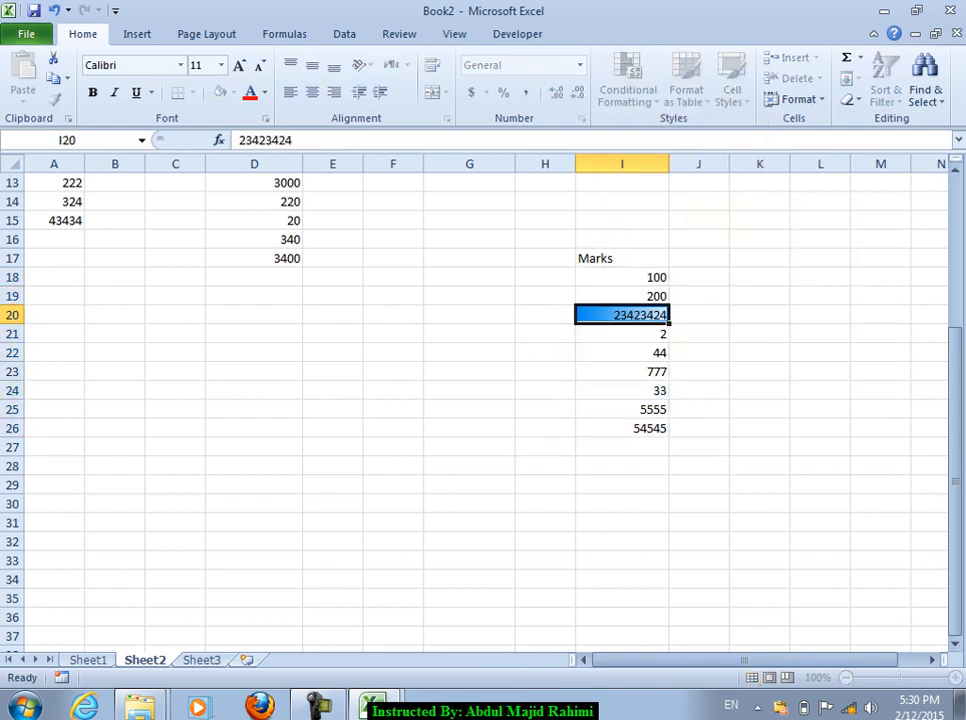
type("300")
key("Return")
type("4000")
key("Return")
type("500")
key("Up")
type("300")
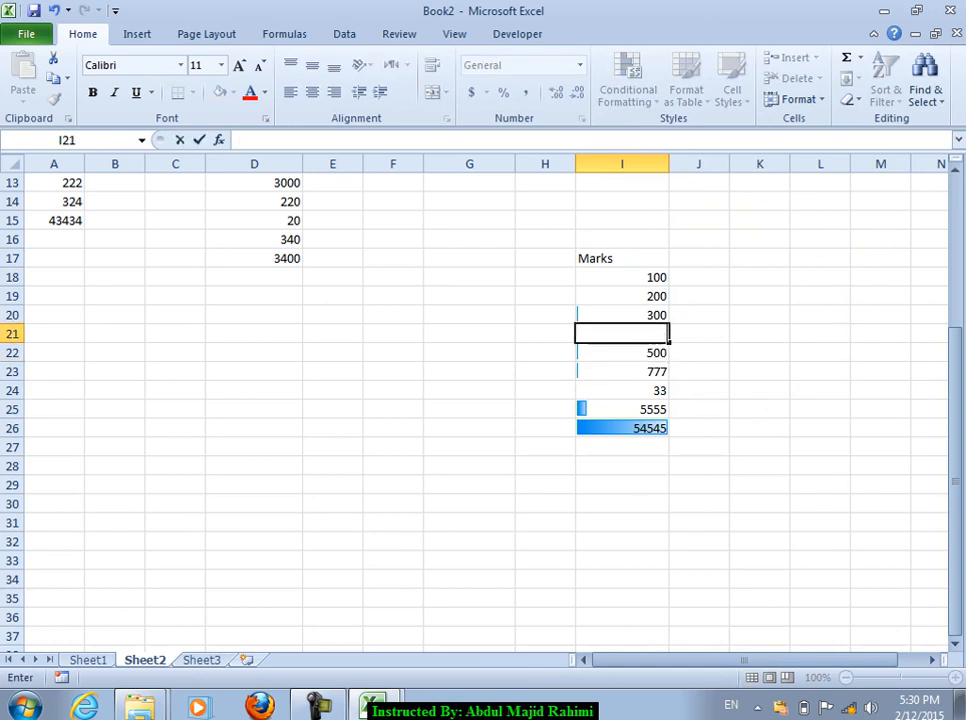
key("Return")
type("500")
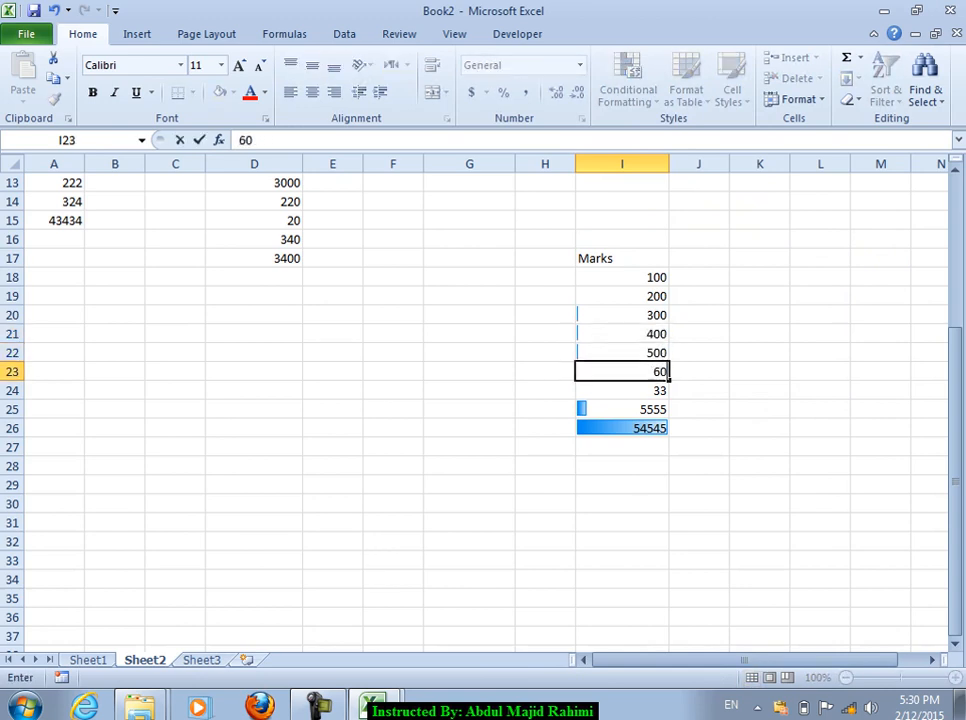
key("Up")
type("600")
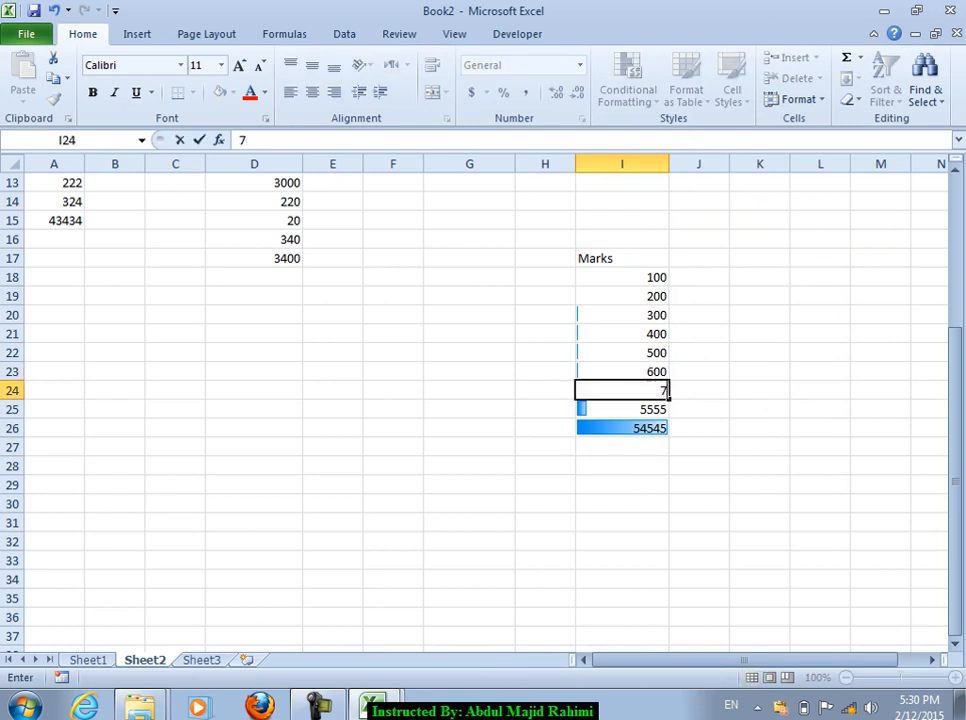
type("800")
key("Return")
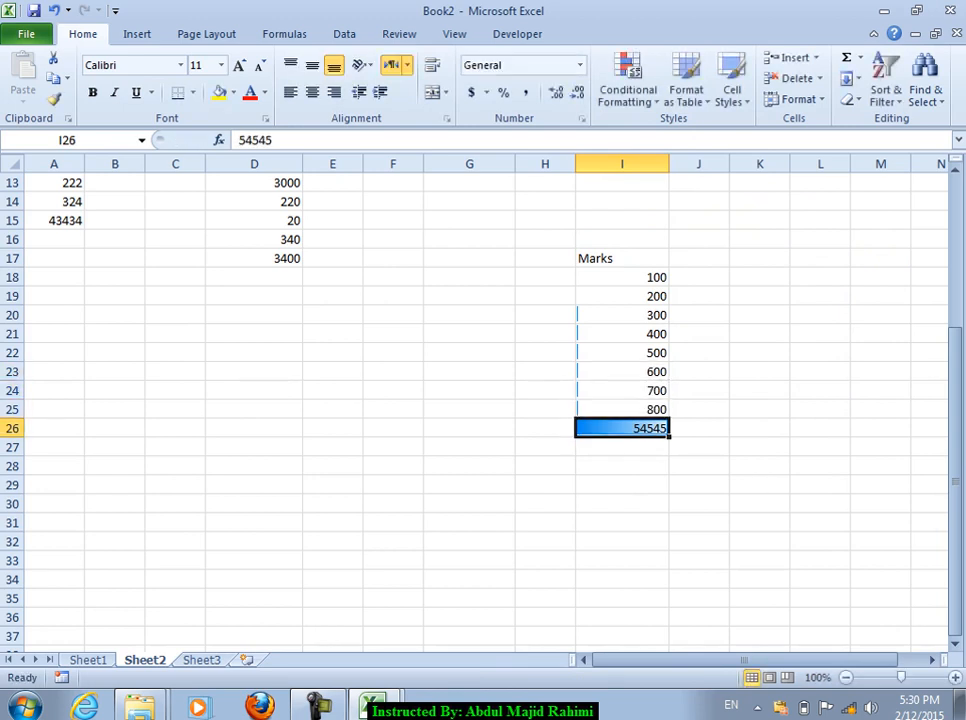
type("8")
type("00")
key("ctrl+Return")
Step: Review the marks, then enter 10, 30, 10 and 20 in I18–I23 and empty I26
left_click_drag(590, 277, 647, 431)
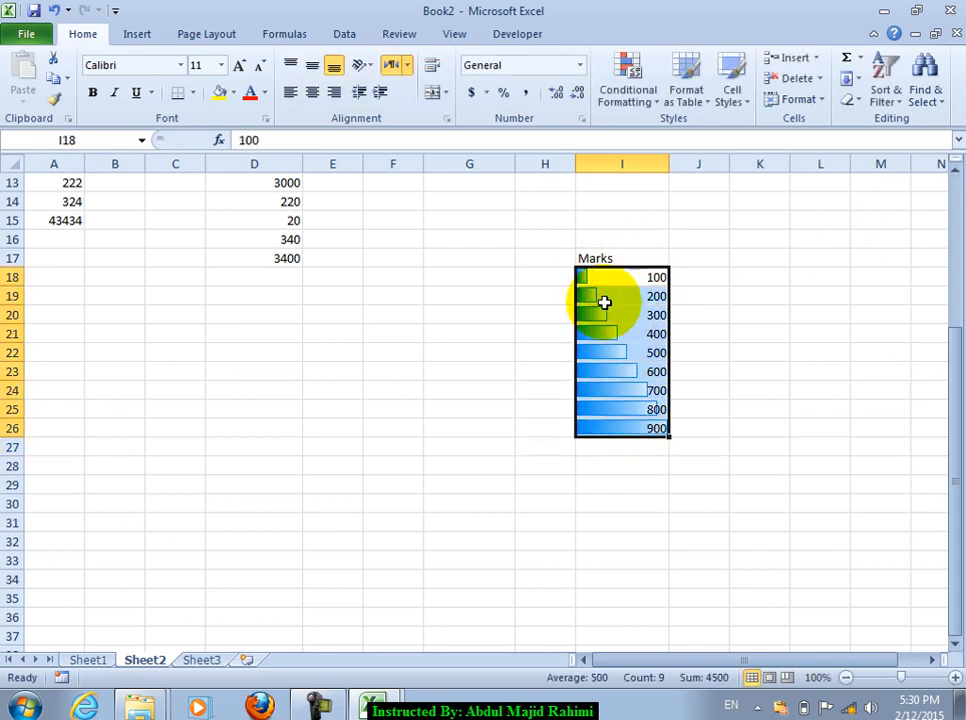
left_click(614, 346)
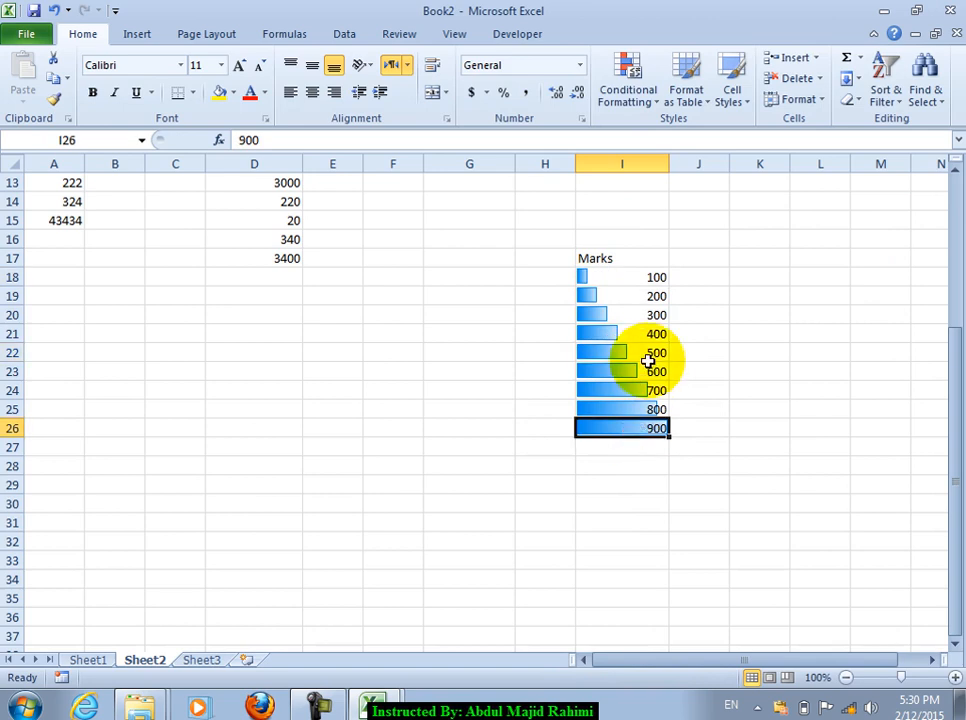
left_click(612, 277)
left_click(614, 315)
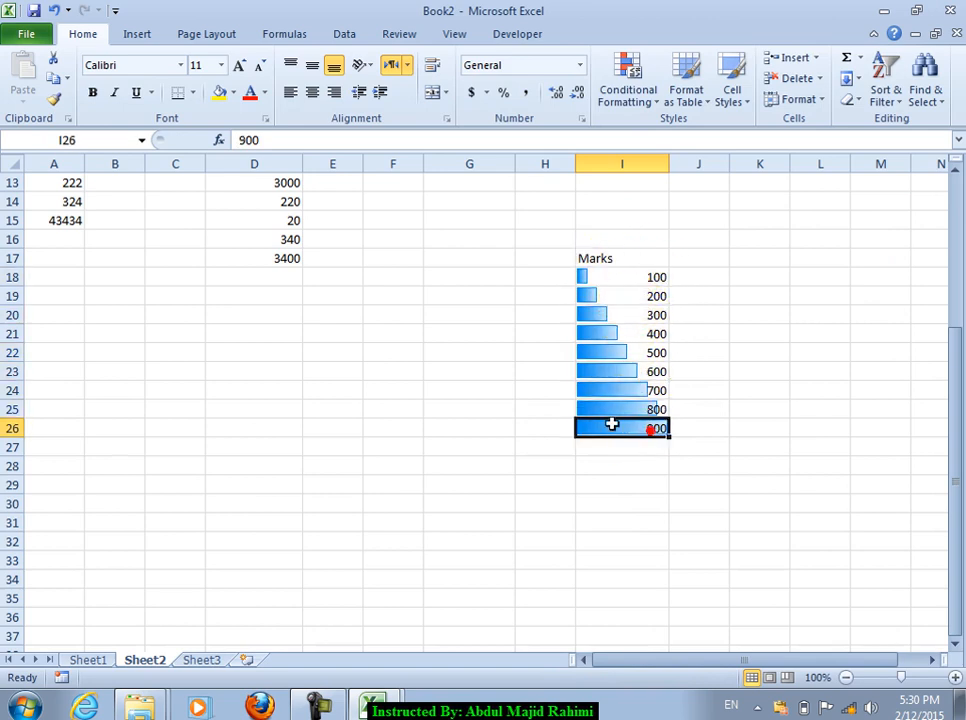
left_click(625, 276)
type("10")
key("Return")
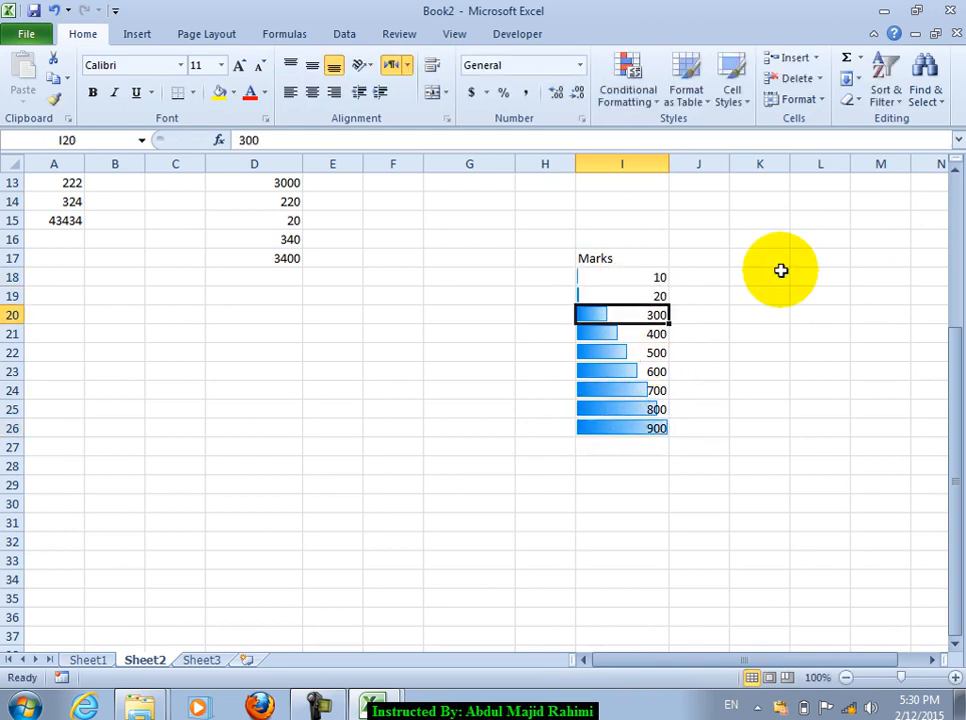
type("30")
key("Return")
type("4")
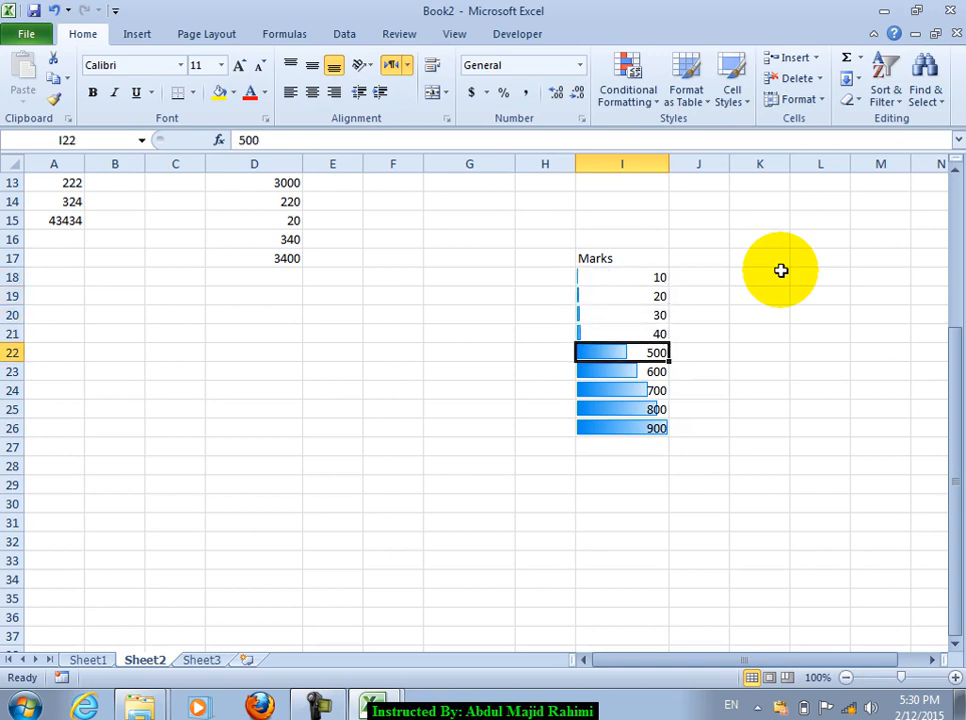
type("10")
key("Return")
type("20")
key("Return")
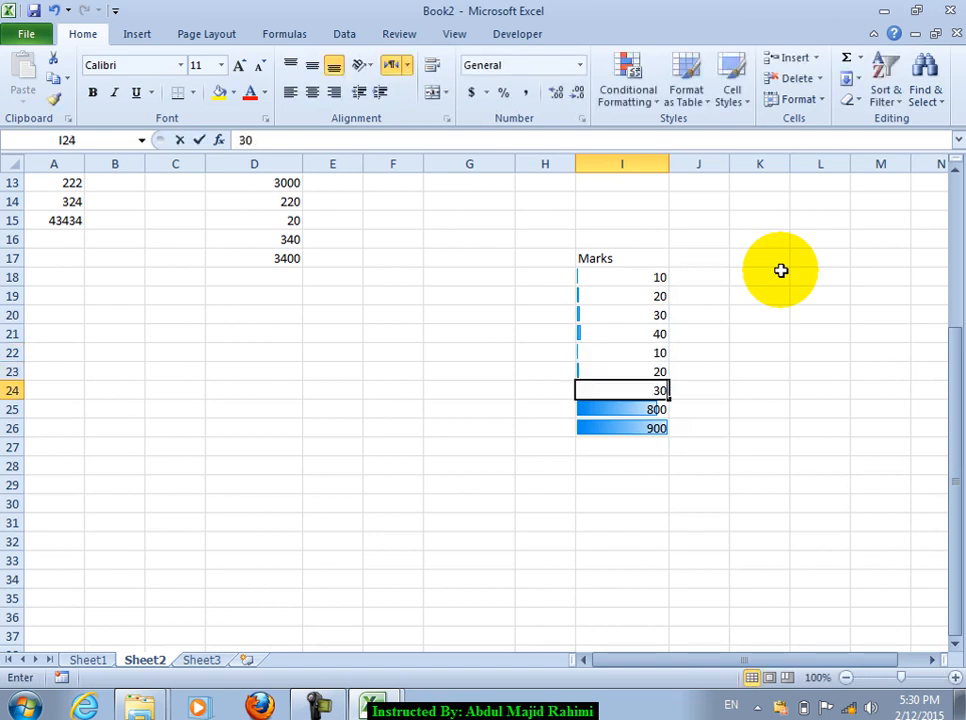
type("\\")
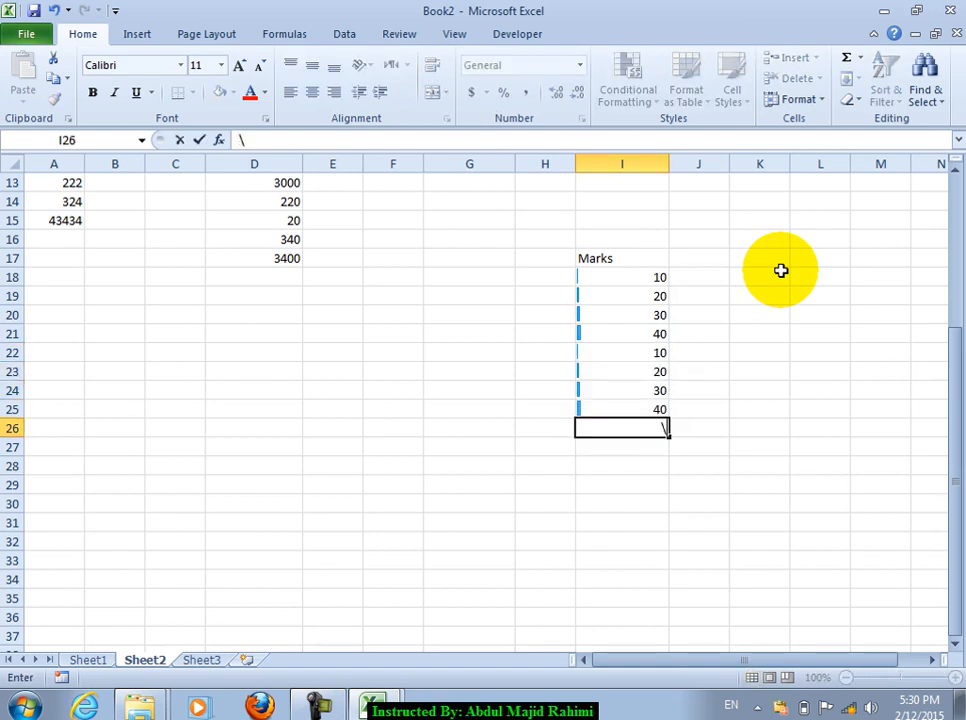
key("Return")
key("Up")
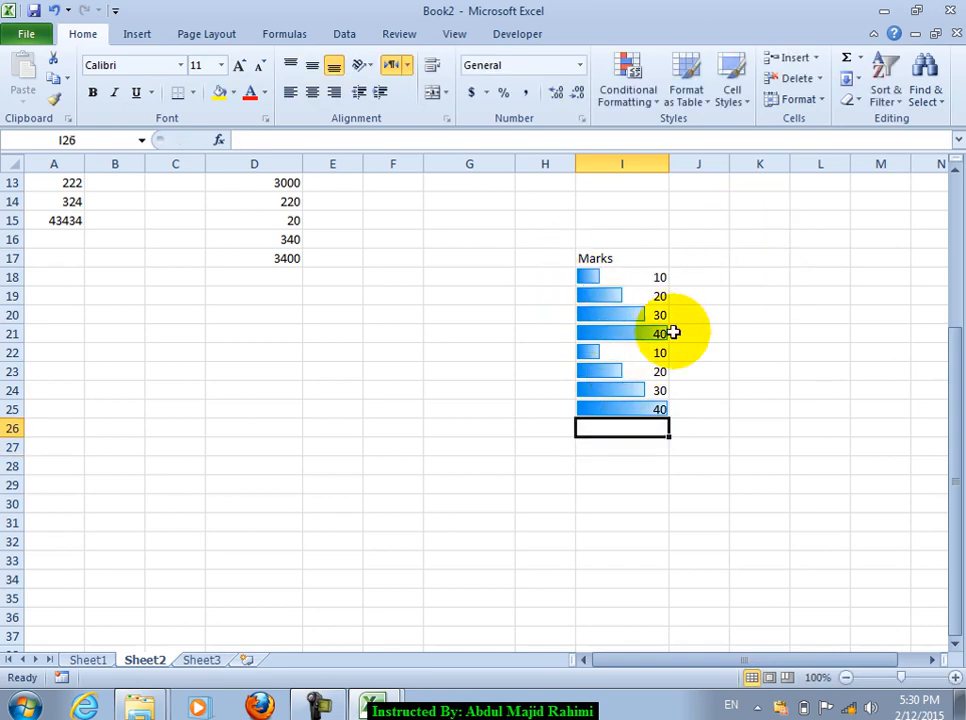
Step: Correct I22 and I24 so I18:I24 read 10, 20, 30, 40, 30, 20, 10, and select them
left_click(619, 352)
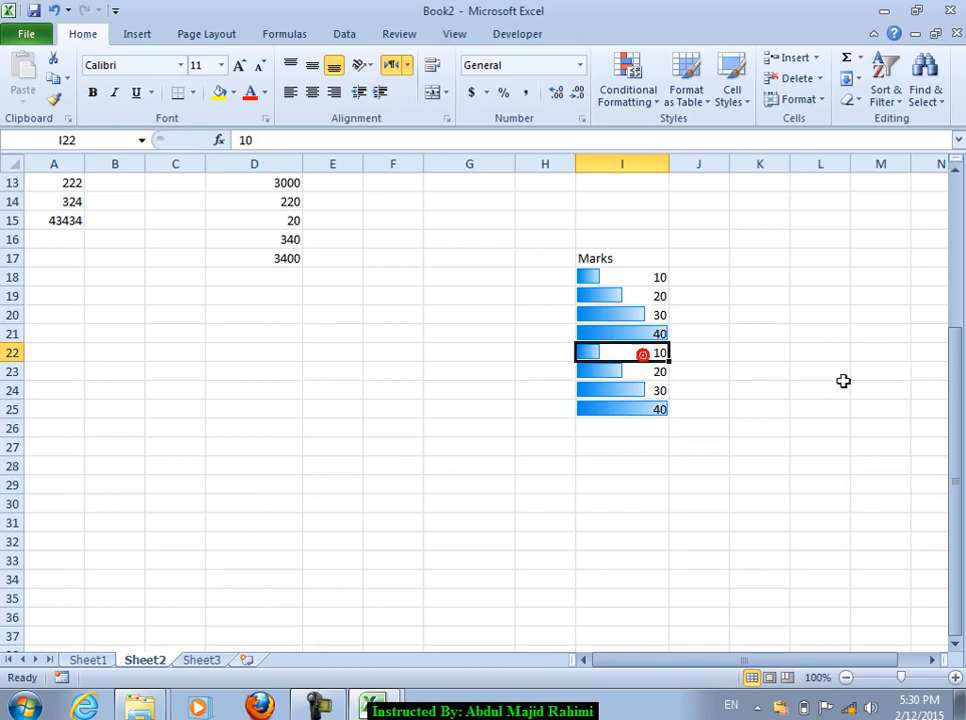
type("4")
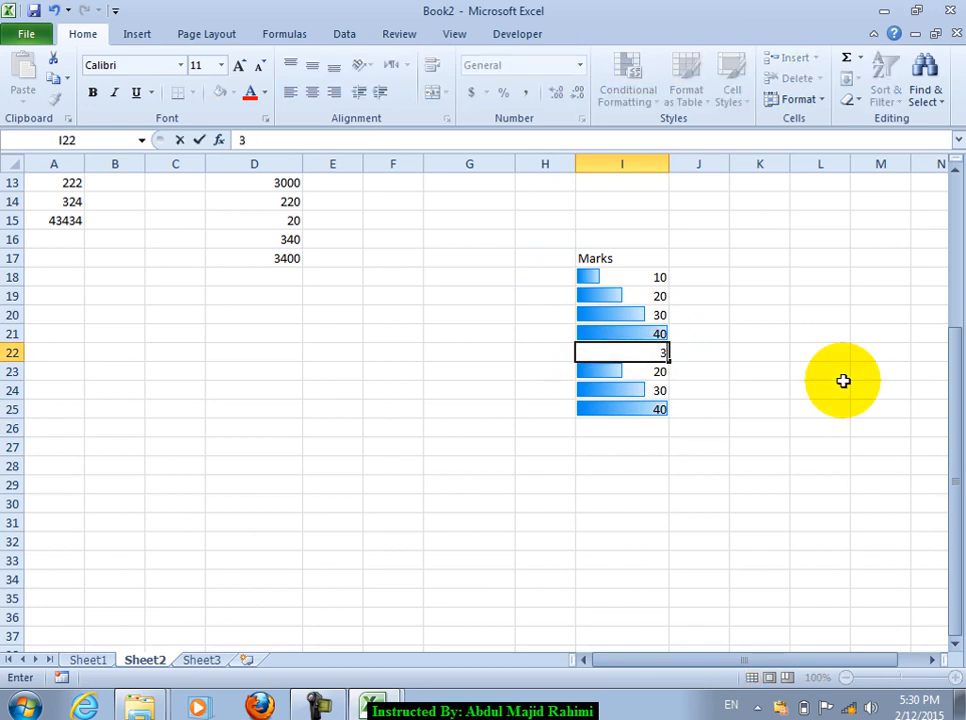
type("0")
key("Return")
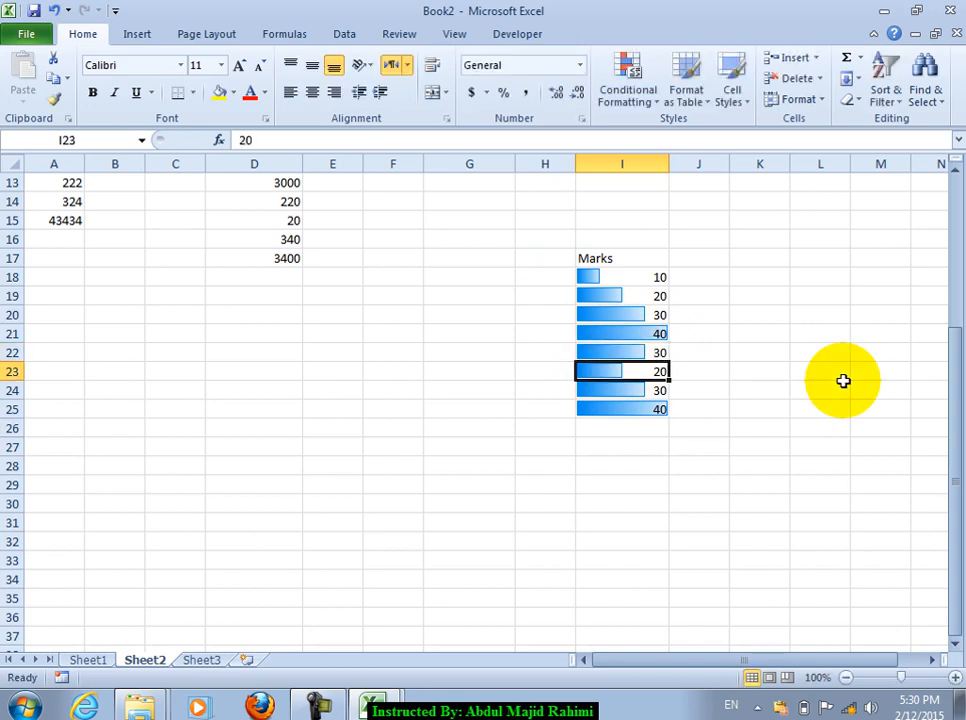
type("2")
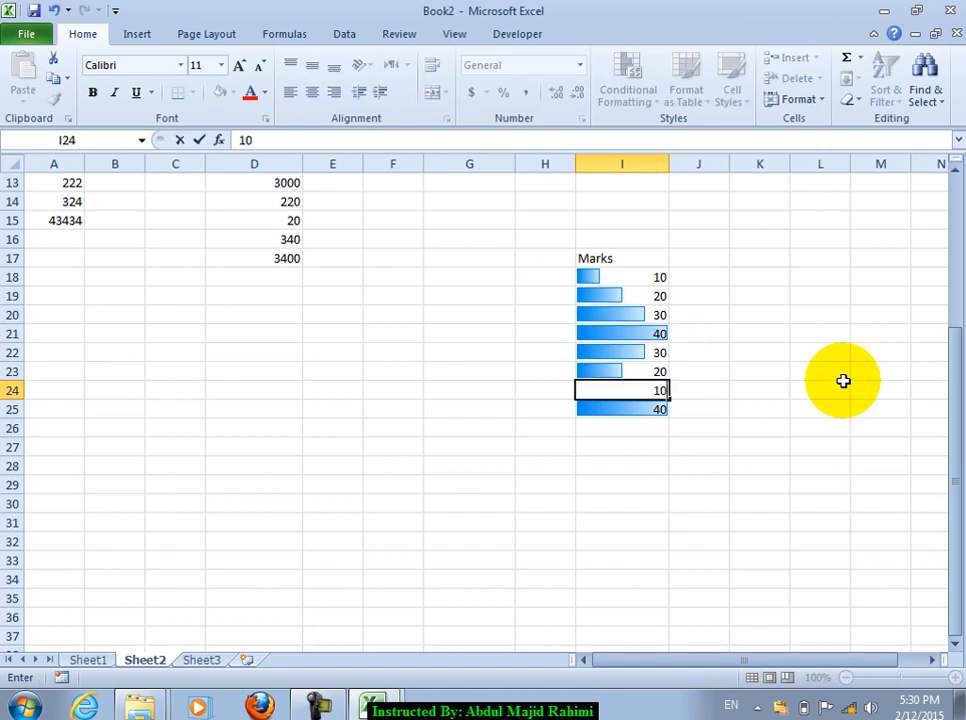
key("Return")
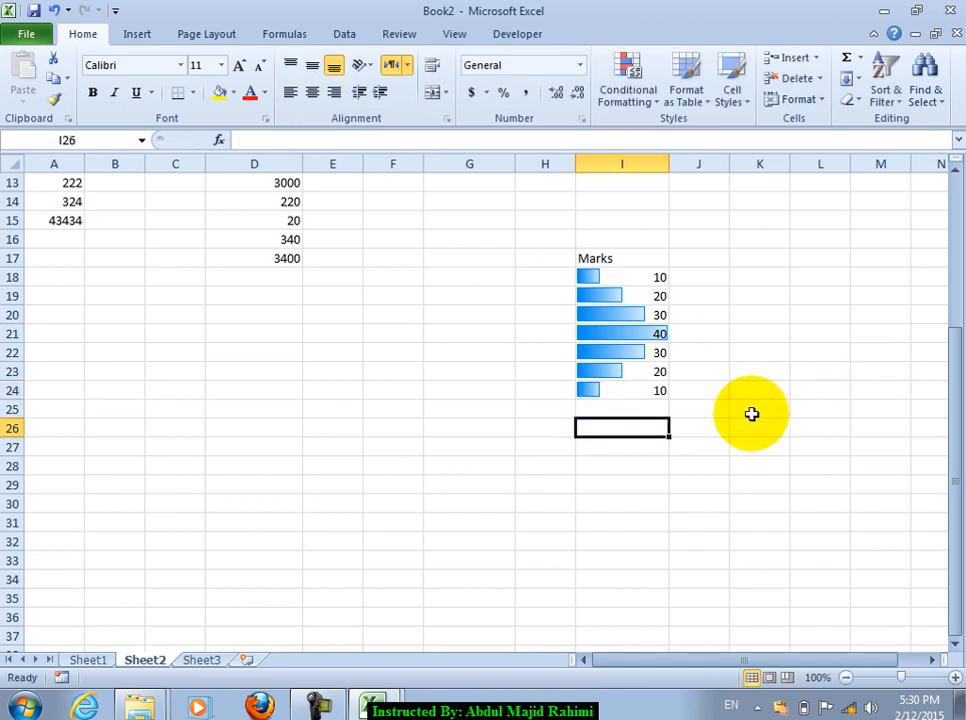
left_click_drag(595, 275, 640, 390)
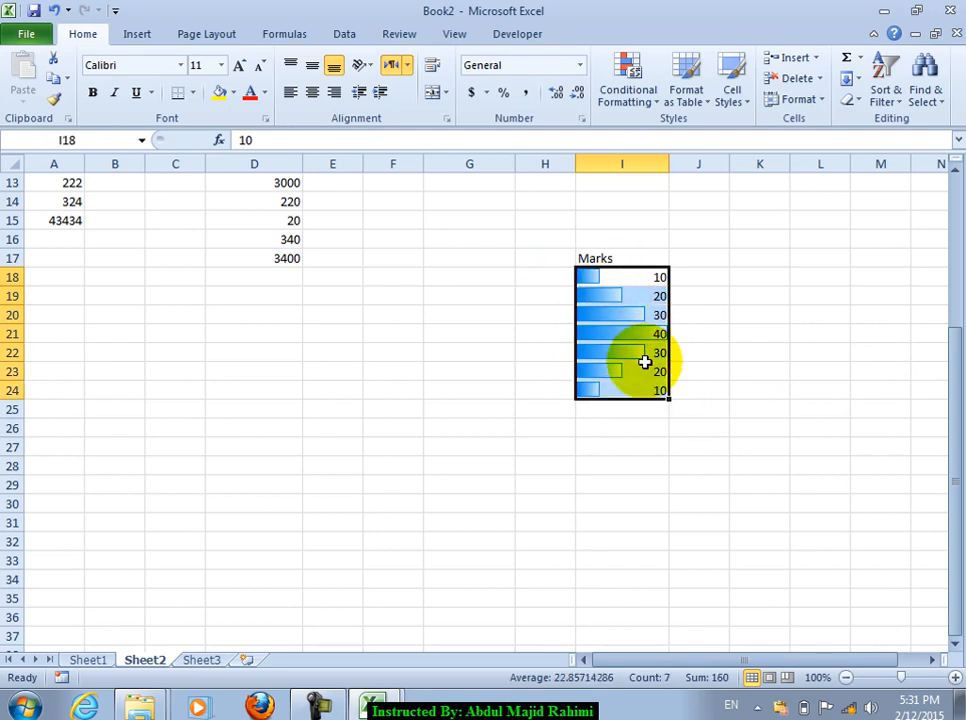
Step: Select the Marks values and clear their data bars
left_click(638, 483)
left_click_drag(619, 284, 610, 401)
left_click(627, 98)
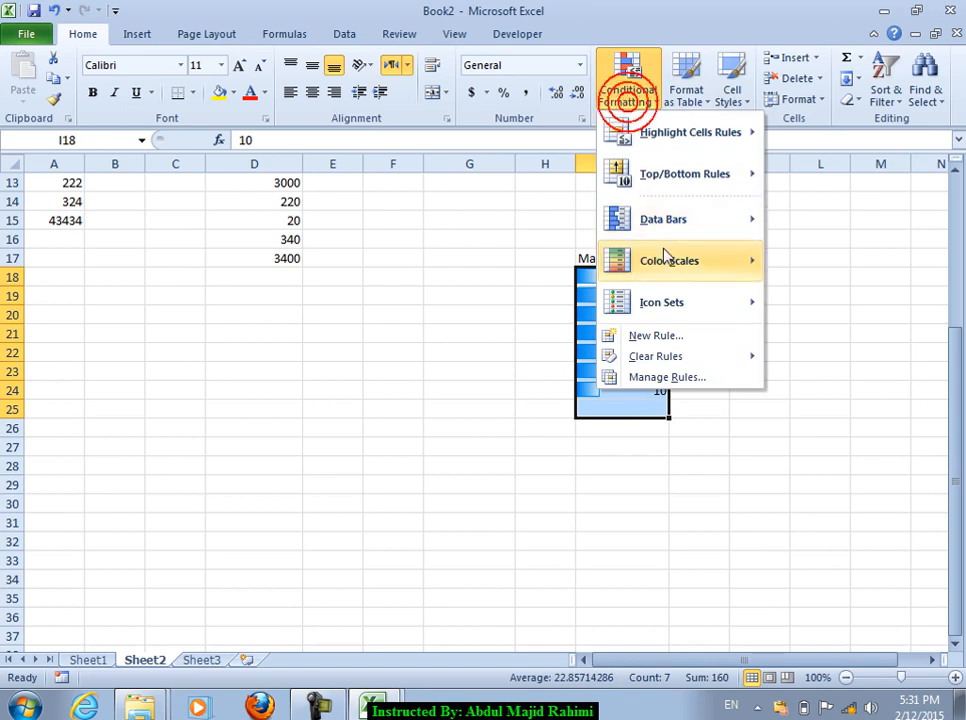
mouse_move(668, 360)
left_click(572, 357)
left_click(625, 72)
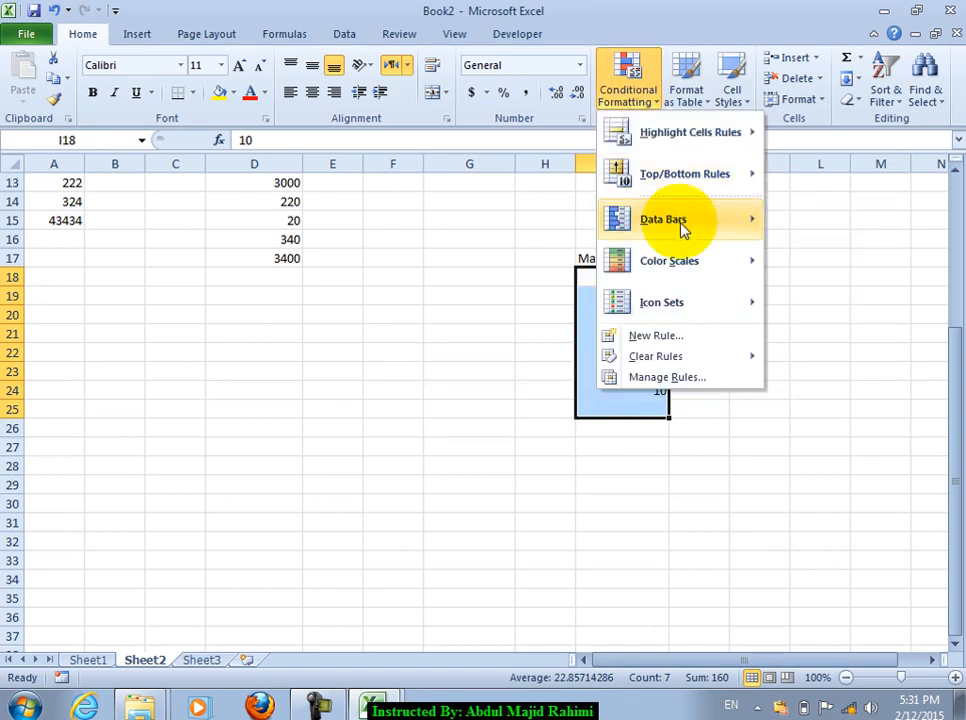
Step: Apply the Green-Yellow-Red colour scale and check the top mark 40 in I21
mouse_move(630, 262)
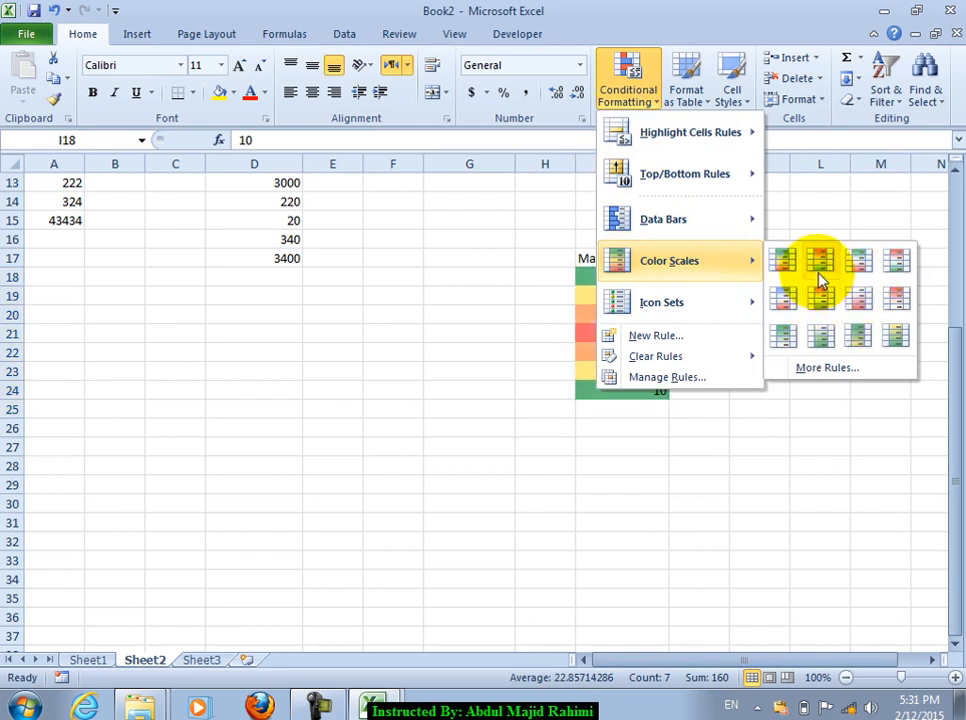
left_click(819, 276)
left_click(662, 389)
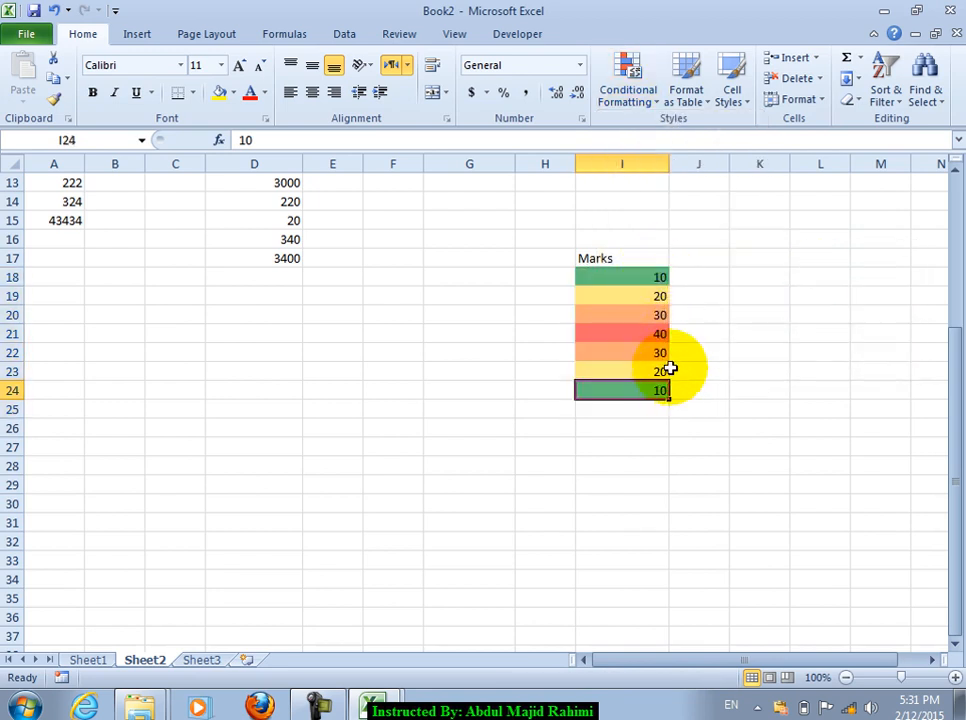
left_click(643, 334)
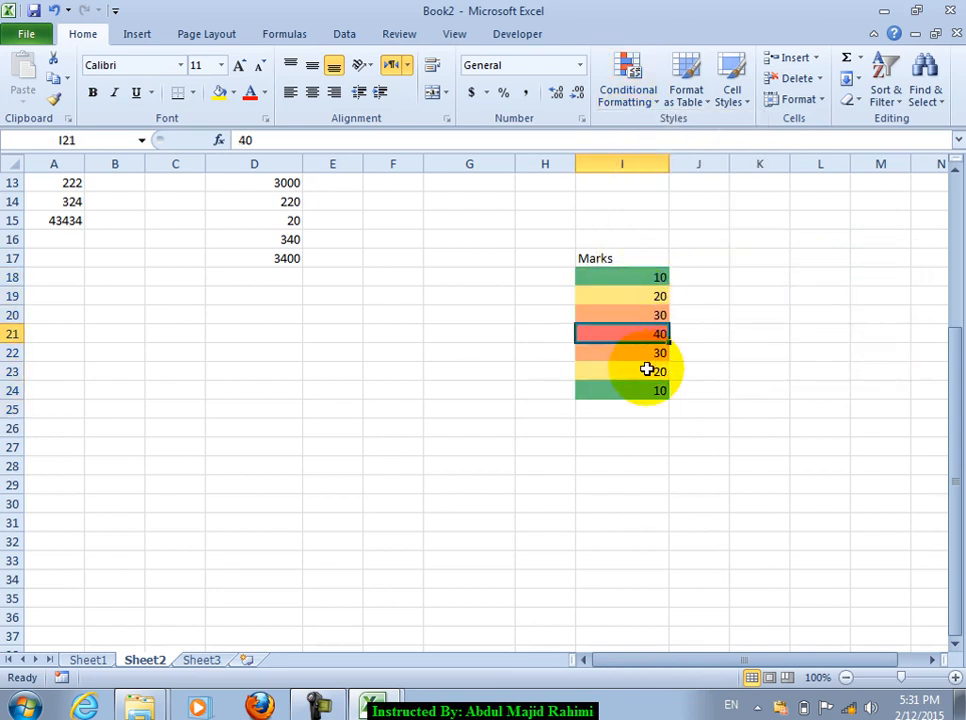
left_click_drag(621, 278, 619, 502)
Step: Clear the colour scale and try the Ratings icon set on the Marks
left_click(628, 95)
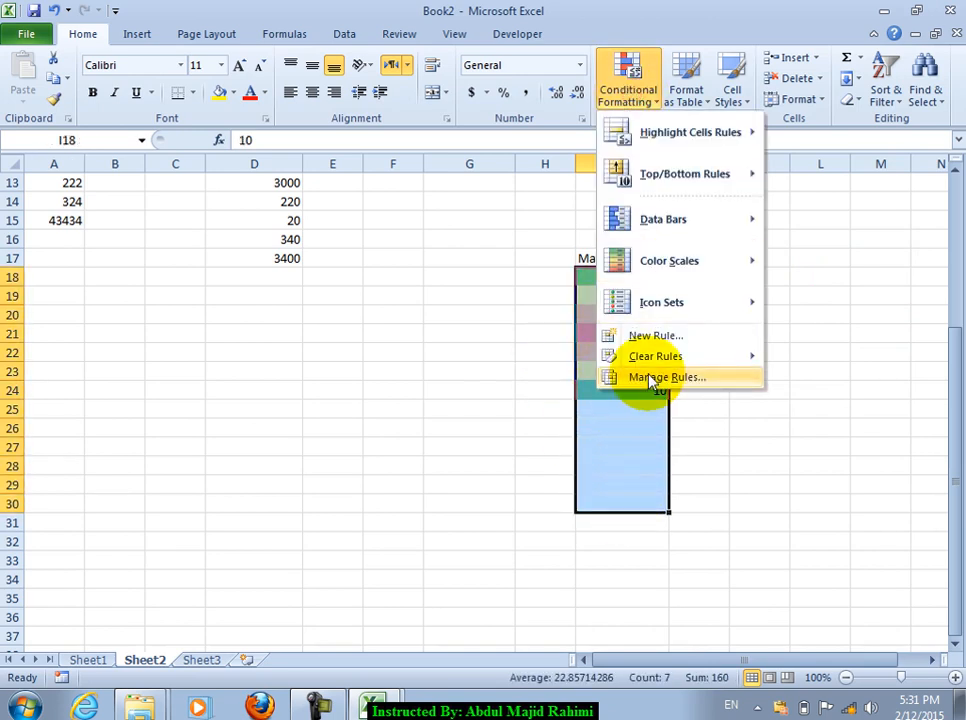
mouse_move(653, 360)
left_click(565, 360)
left_click(655, 99)
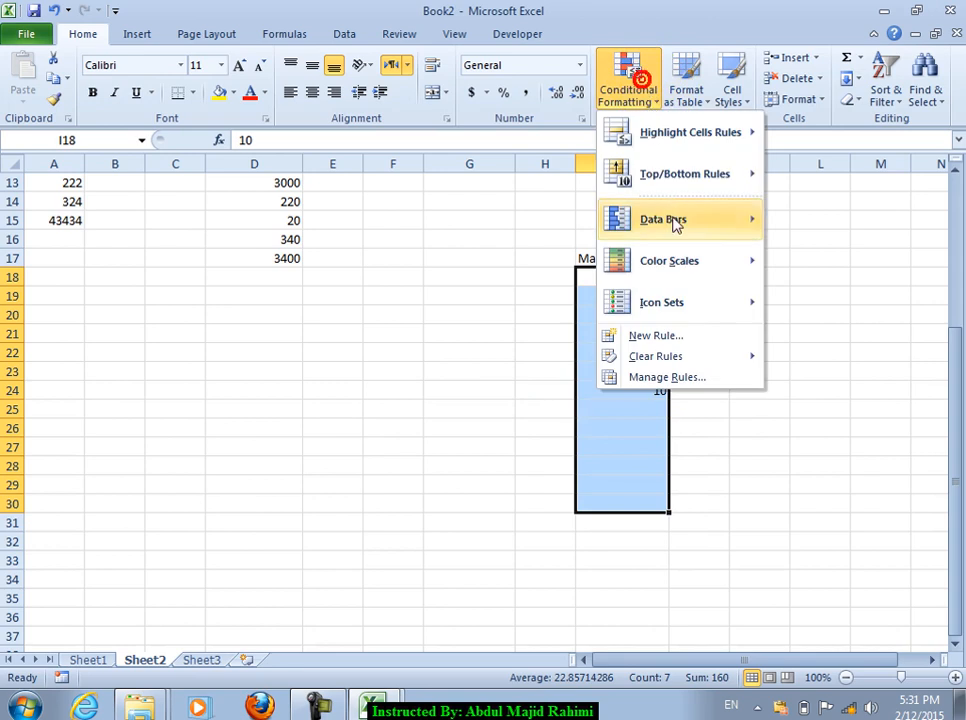
mouse_move(697, 321)
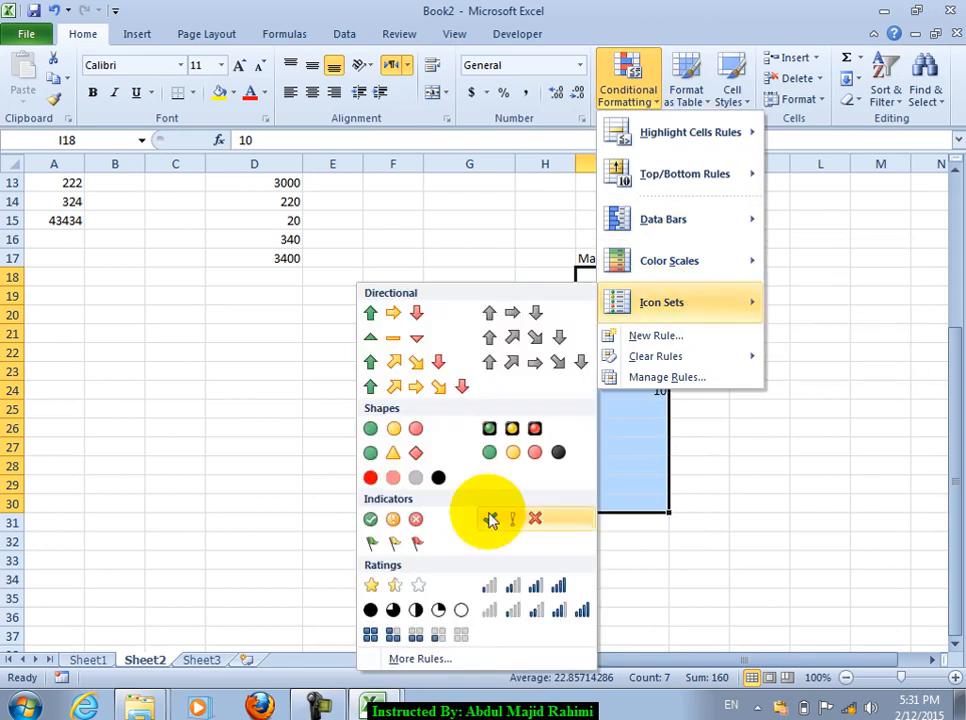
left_click(533, 595)
left_click(625, 390)
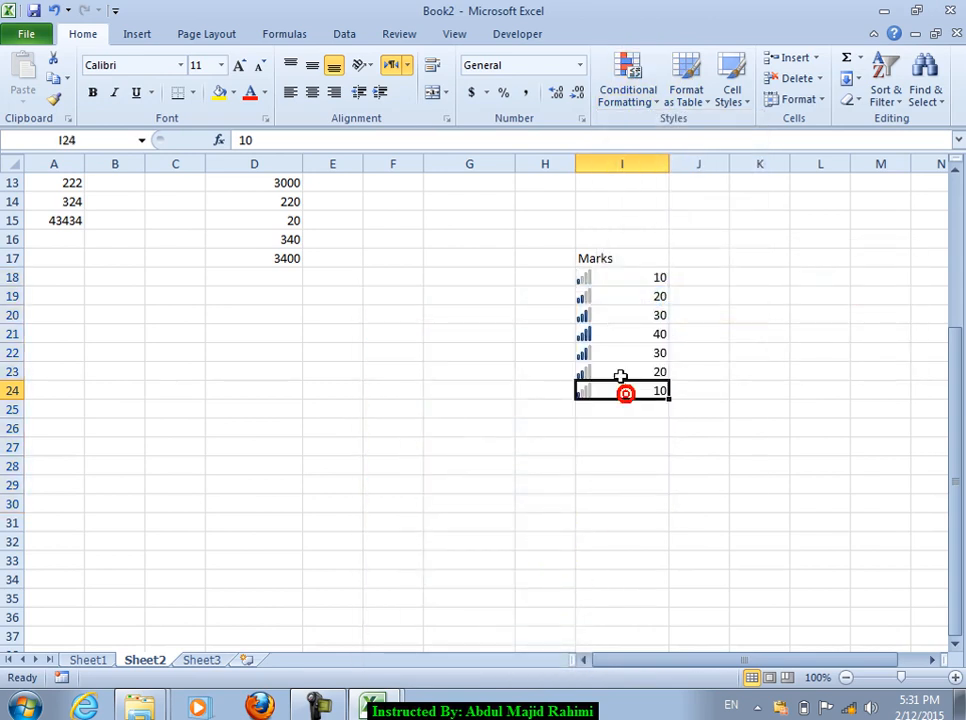
Step: Replace the Ratings icons with the 3 Signs icon set across I18:I32
left_click_drag(604, 277, 614, 541)
left_click(617, 100)
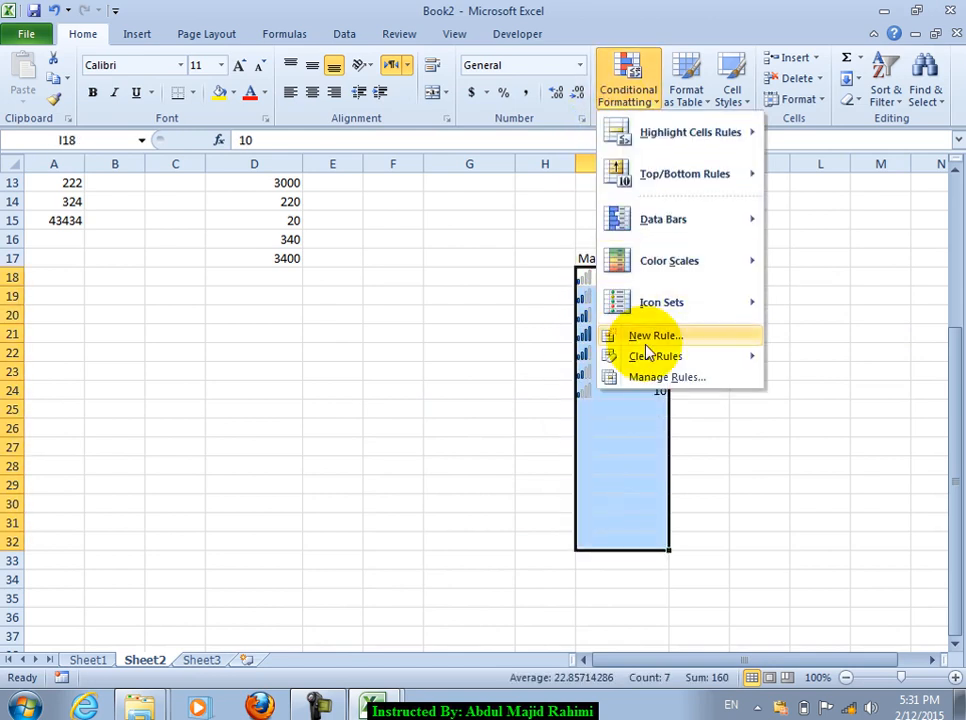
mouse_move(633, 313)
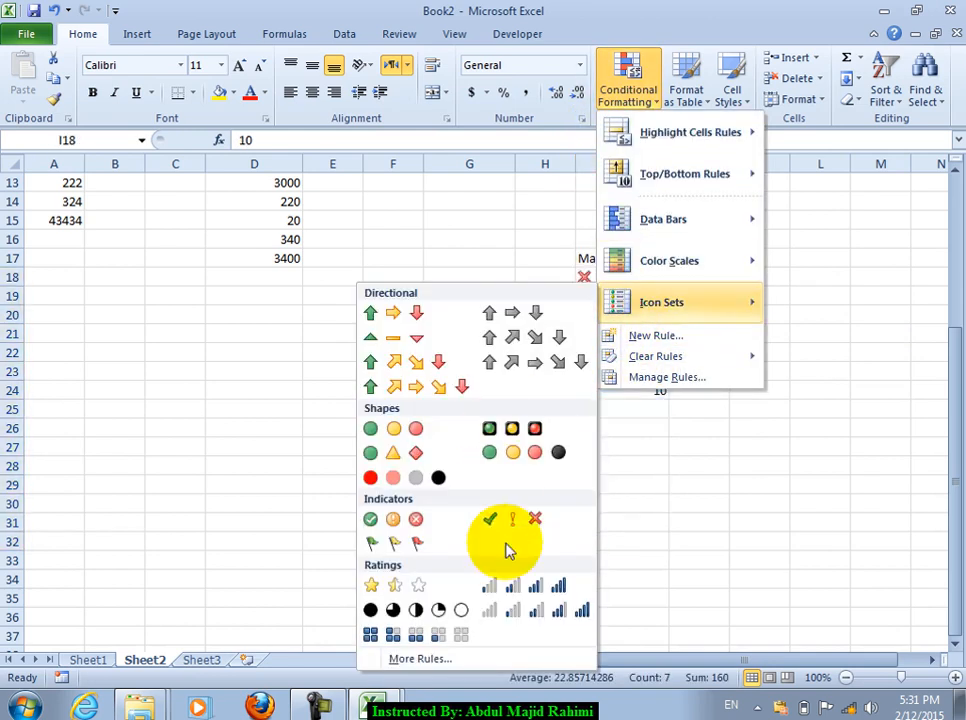
mouse_move(610, 360)
left_click(502, 362)
left_click(630, 84)
left_click(695, 300)
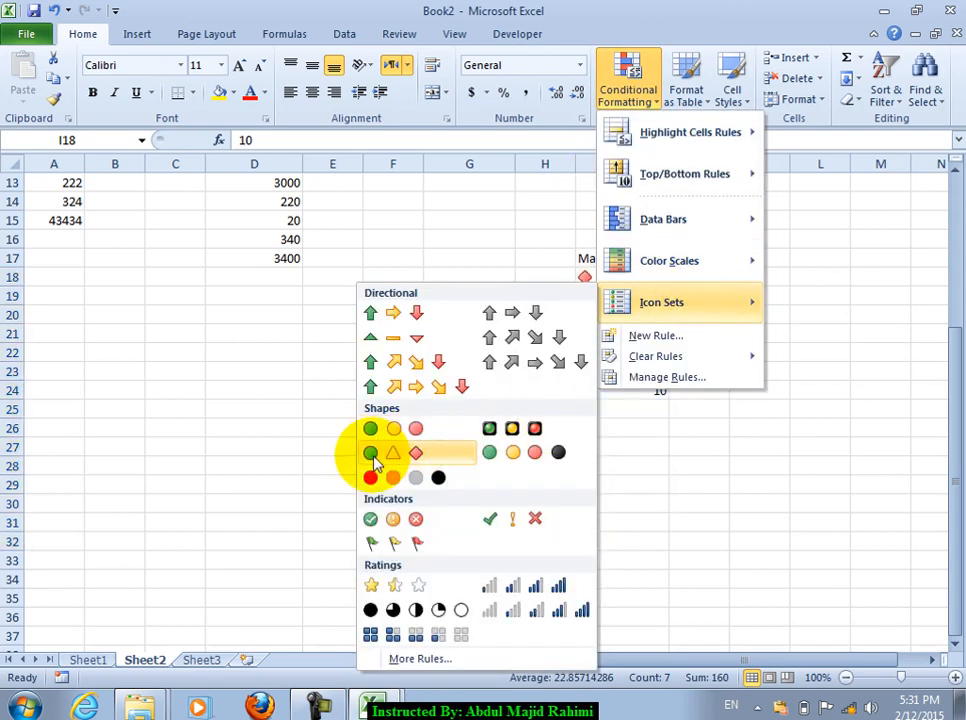
left_click(404, 453)
left_click(597, 374)
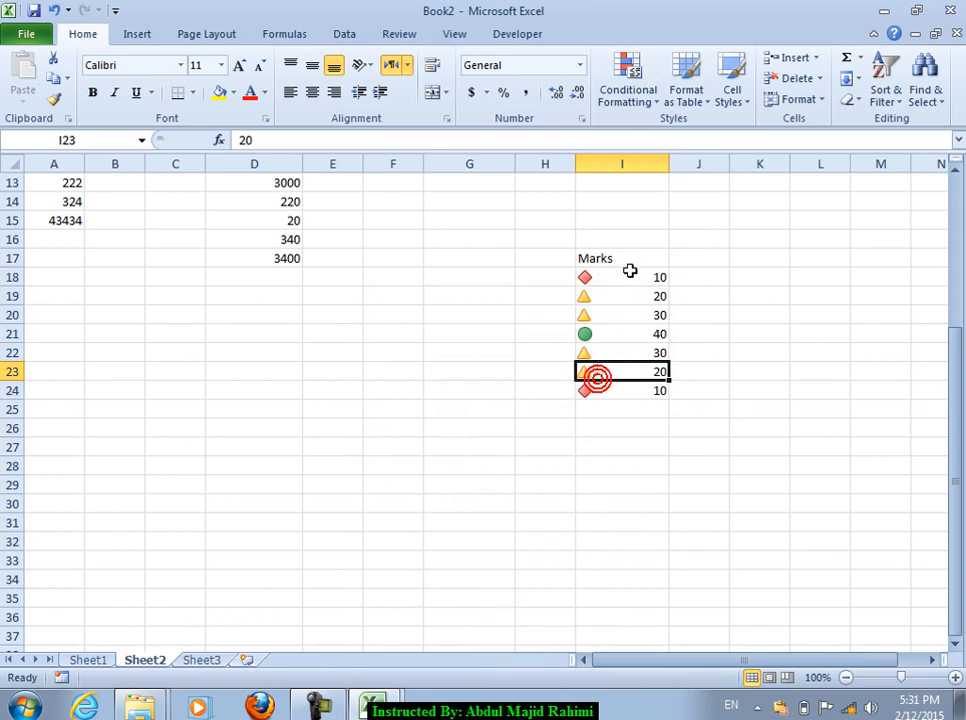
left_click(612, 334)
left_click(640, 275)
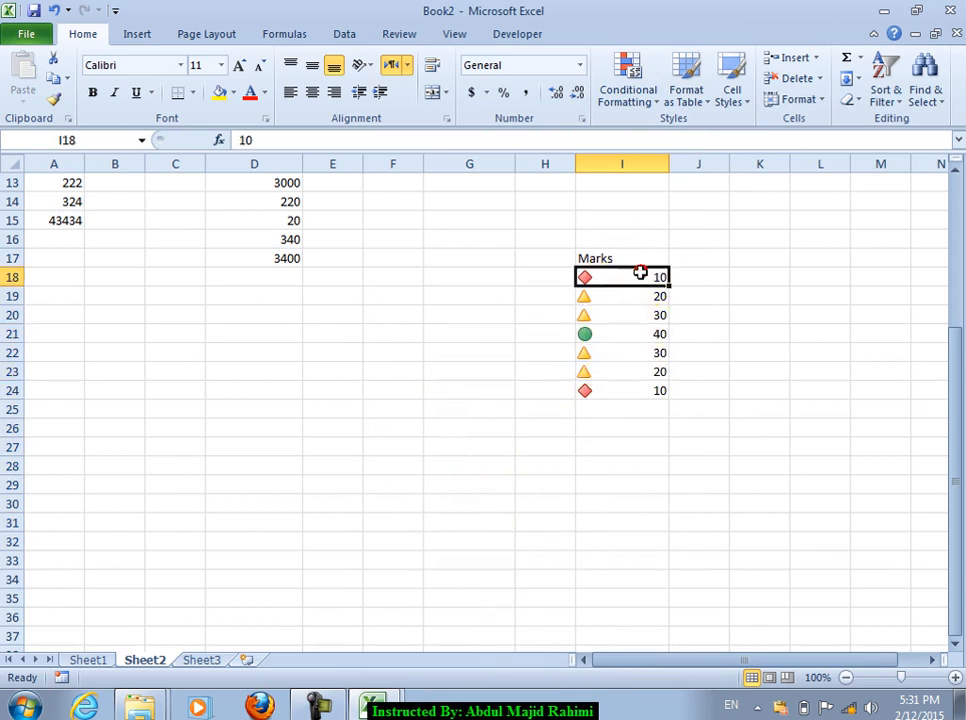
left_click_drag(640, 274, 653, 498)
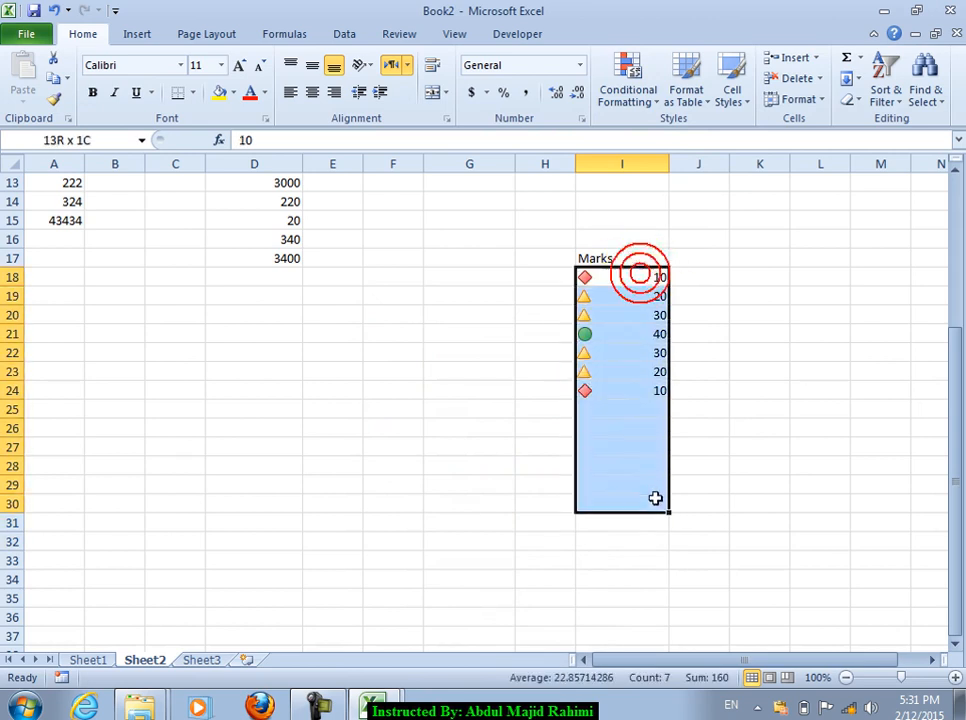
Step: Clear the sign icons and start a new 'Format only cells that contain' rule
left_click(625, 82)
left_click(622, 356)
left_click(539, 364)
left_click(629, 78)
mouse_move(667, 303)
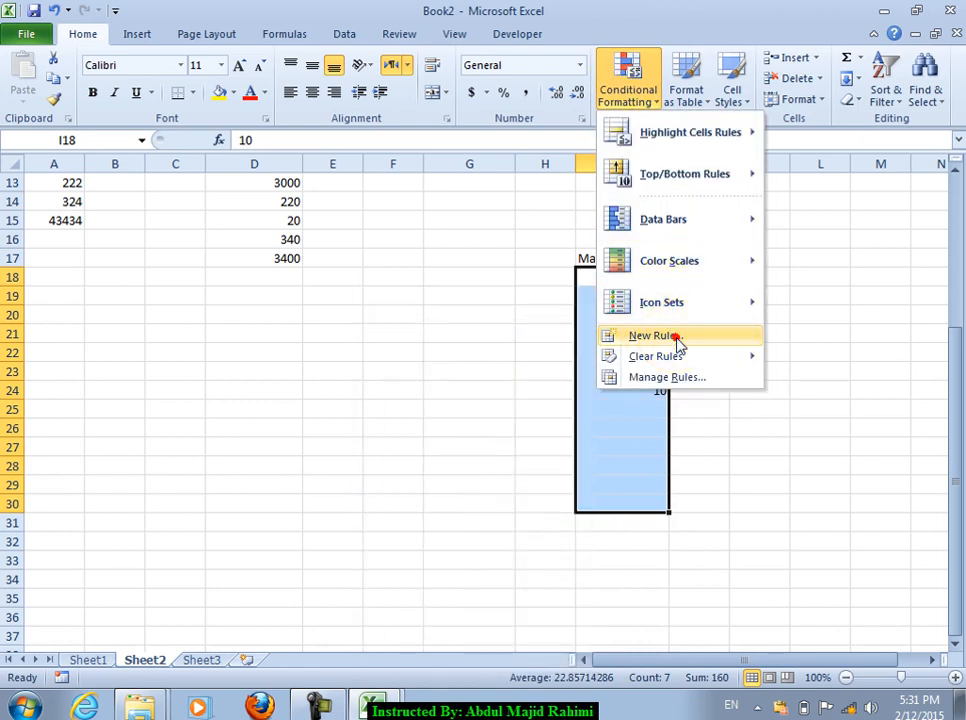
left_click(679, 343)
left_click(178, 161)
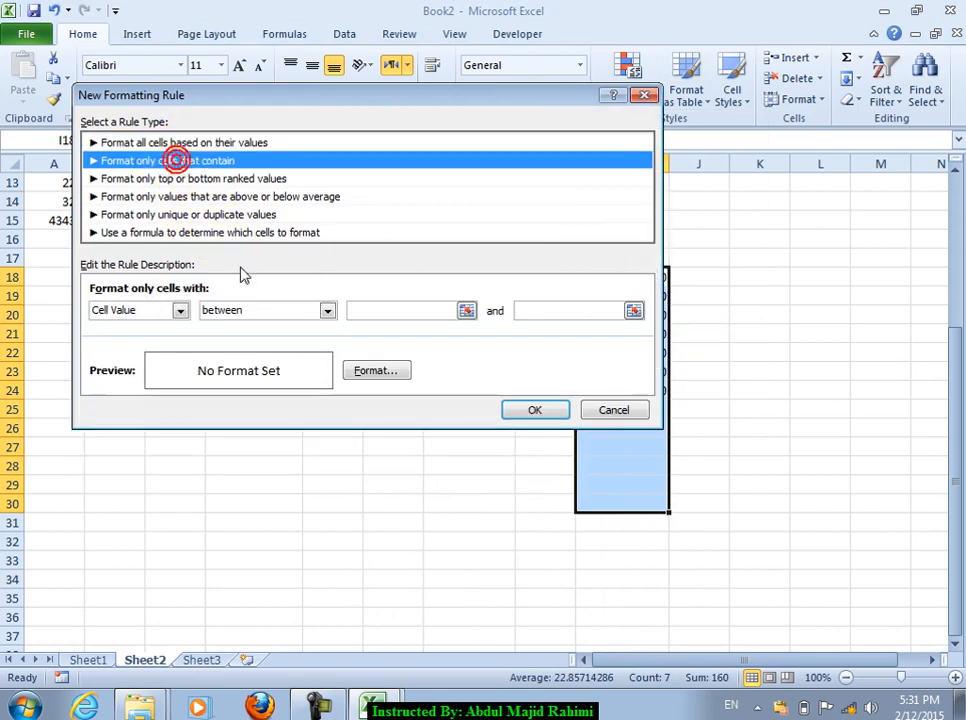
Step: Set the rule condition to Cell Value between, ready for the 1000 and 2000 bounds
left_click(179, 311)
left_click(142, 330)
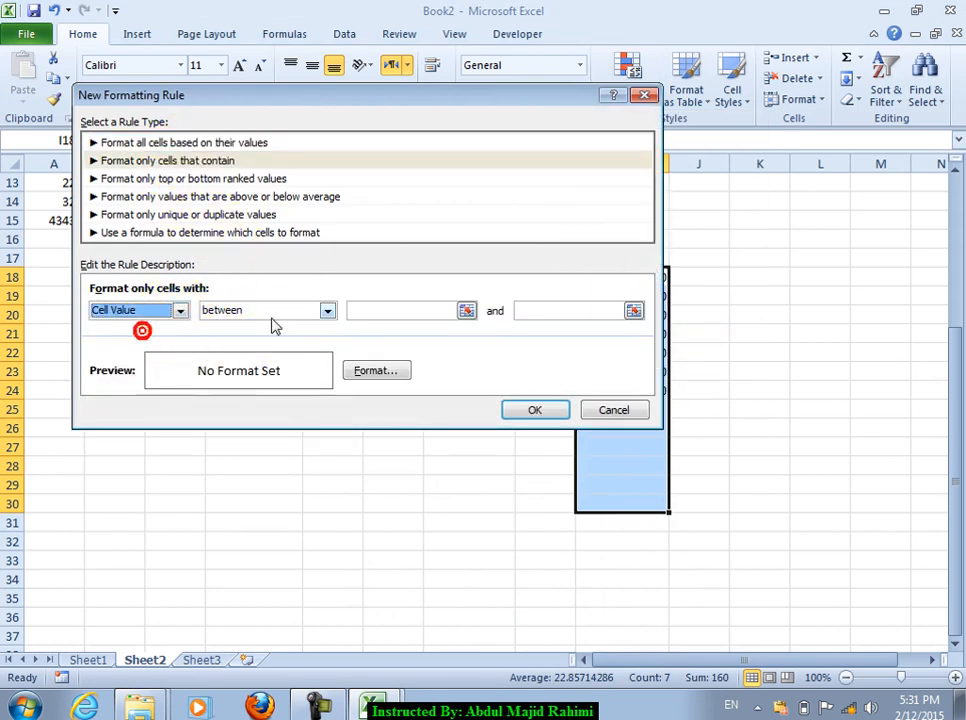
left_click(274, 313)
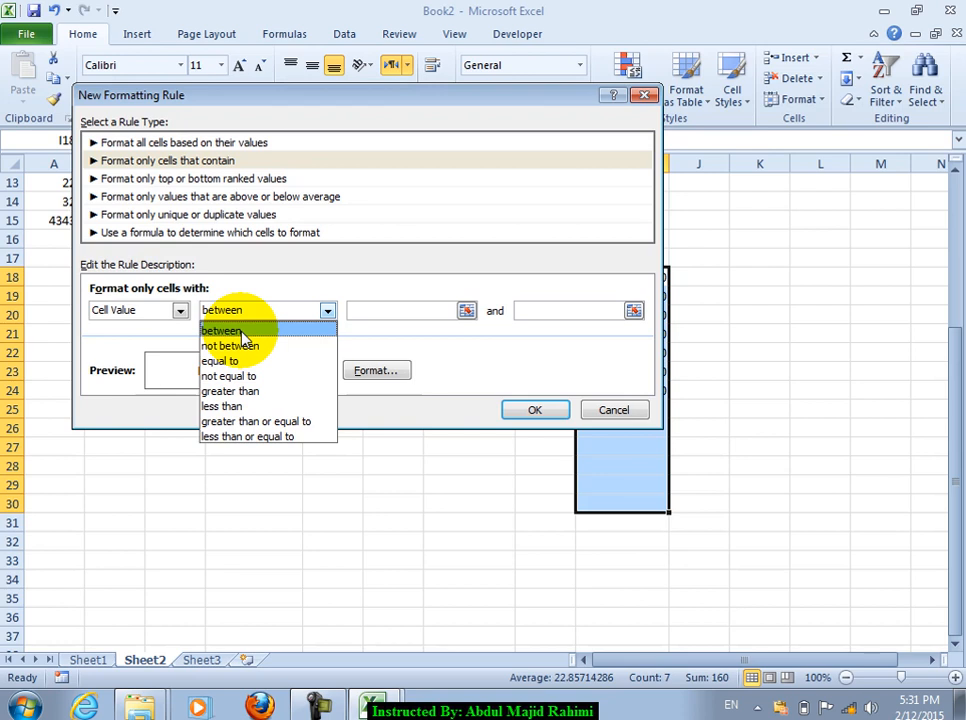
key("Down")
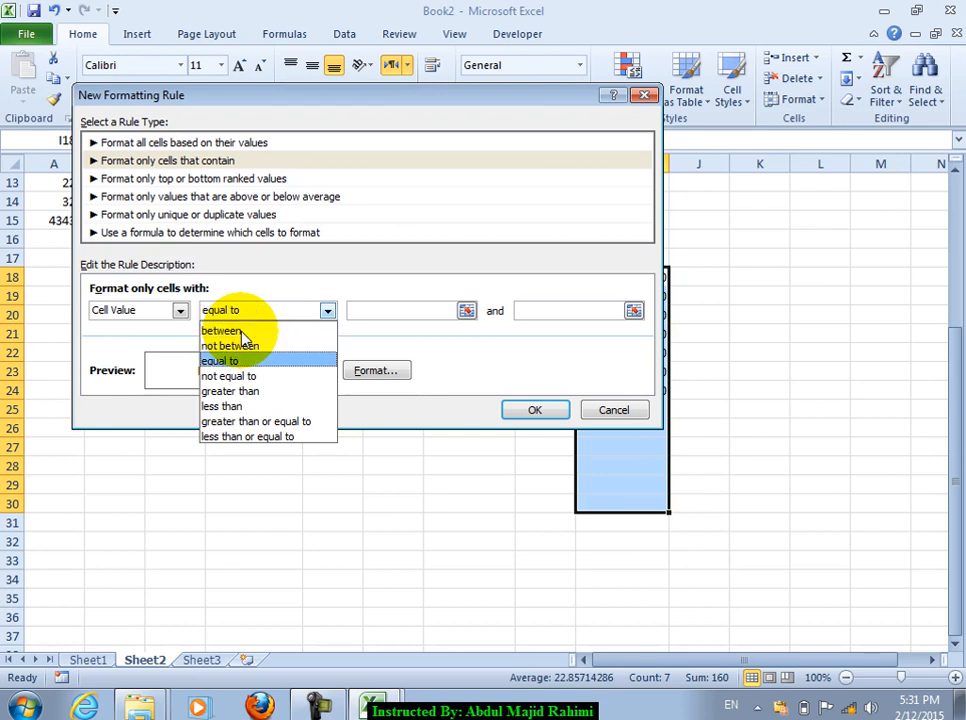
key("Down")
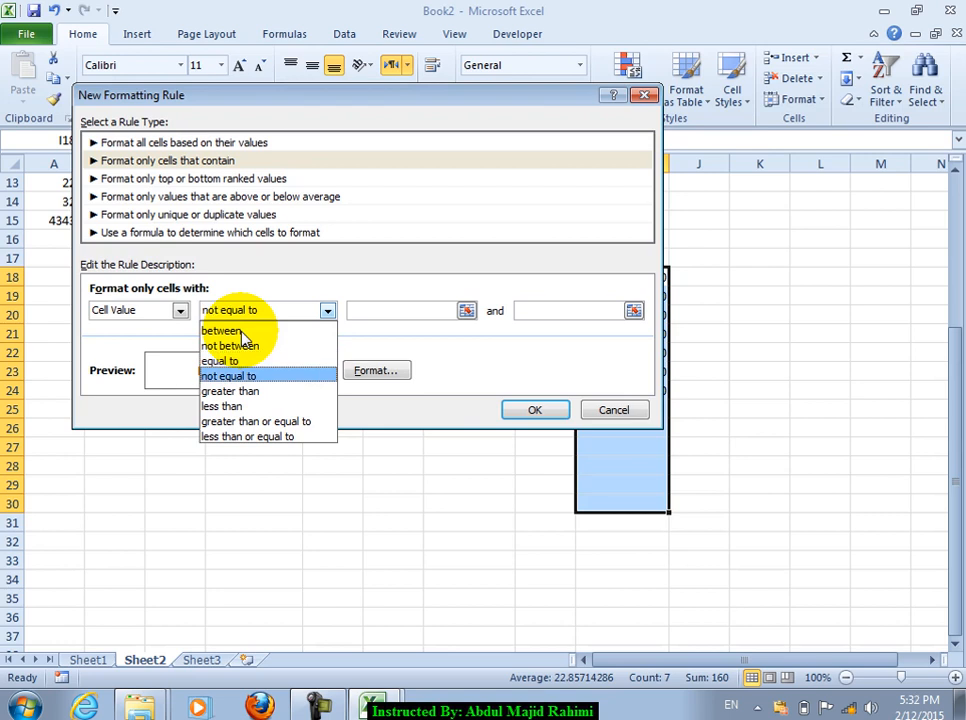
key("Down")
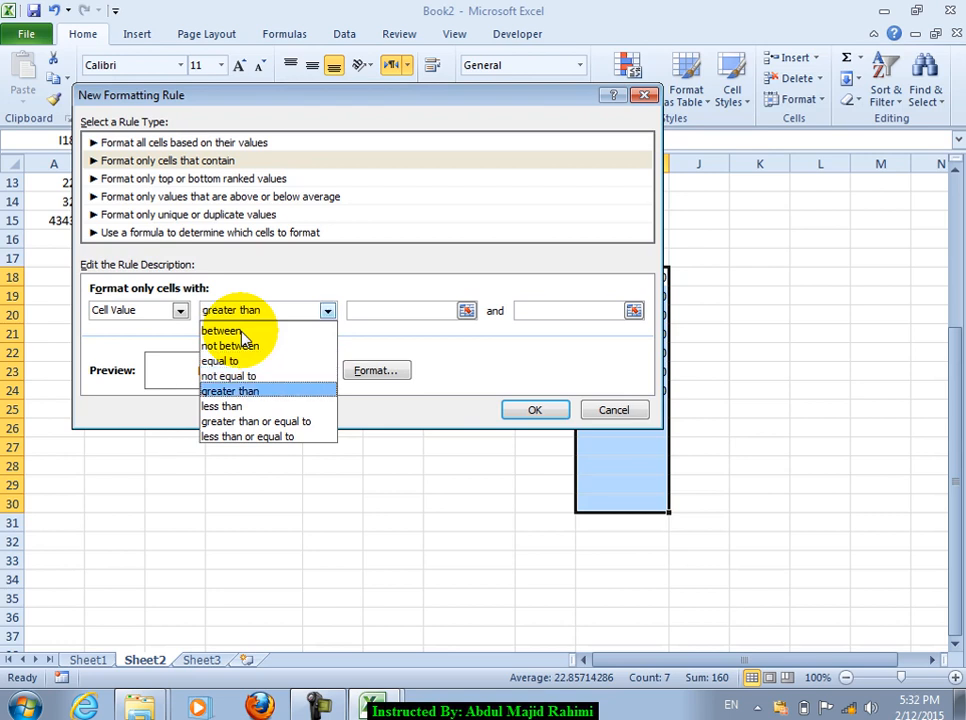
key("Down")
key("Down")
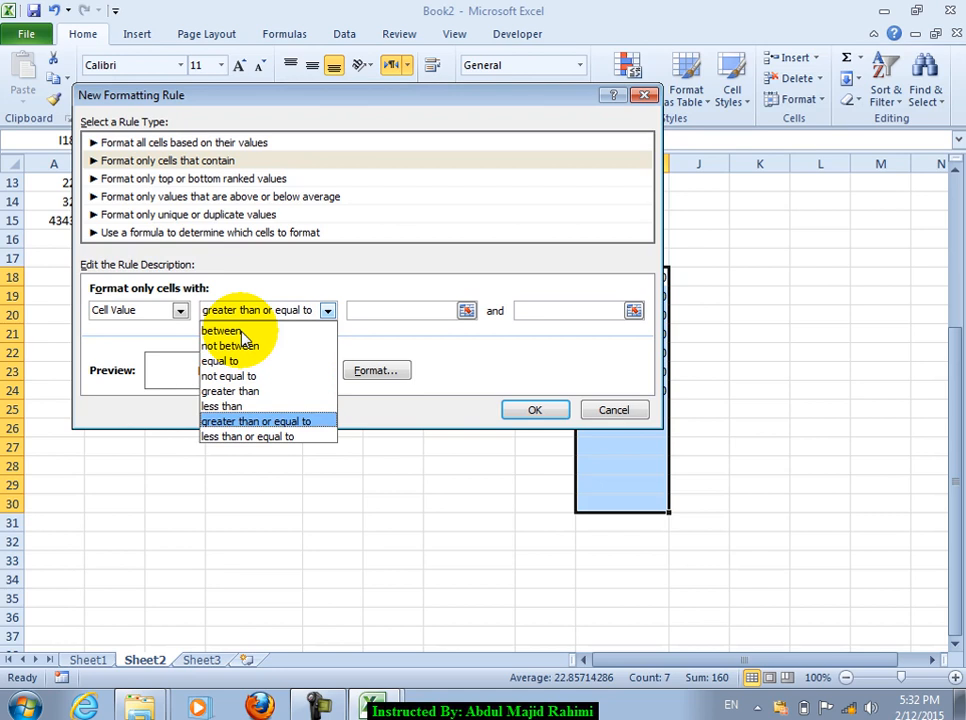
key("Down")
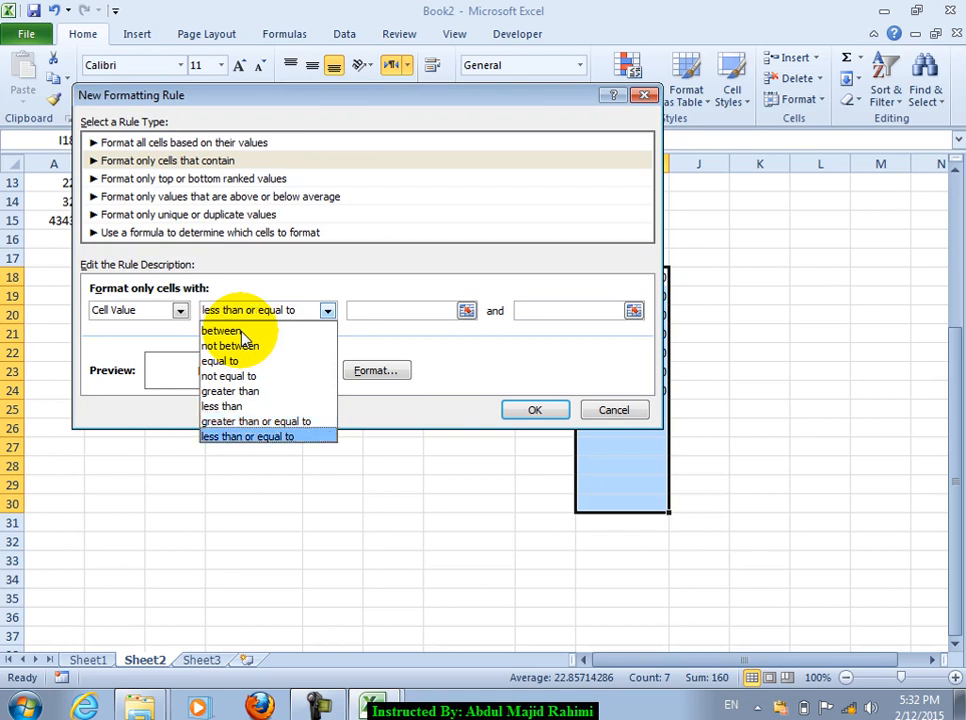
key("Up")
key("Up")
key("Up")
key("Up")
key("Up")
key("Up")
key("Up")
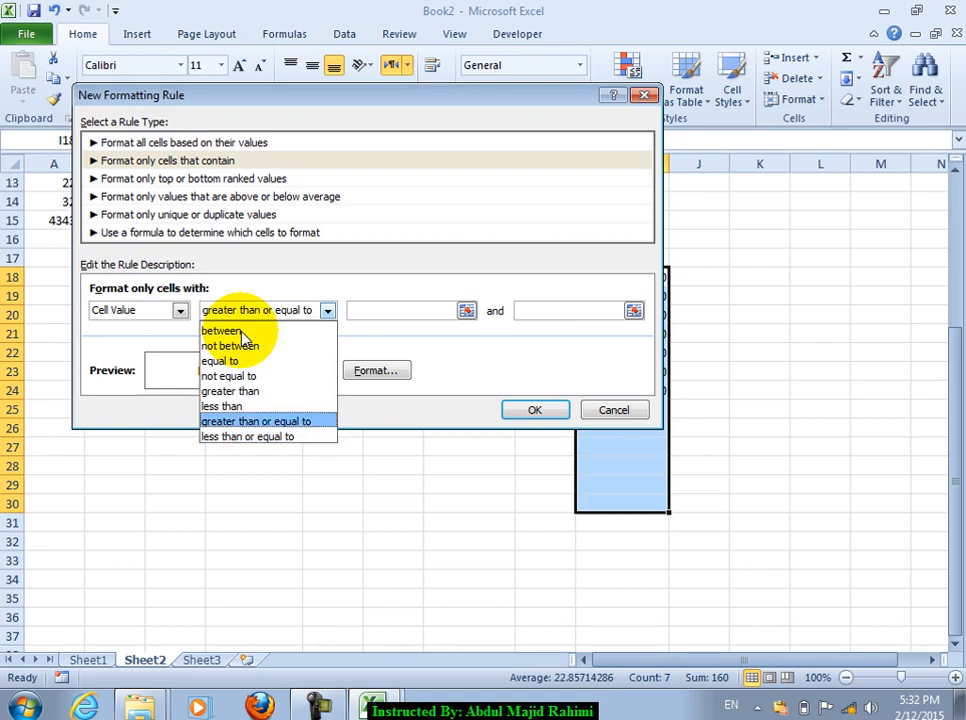
left_click(240, 330)
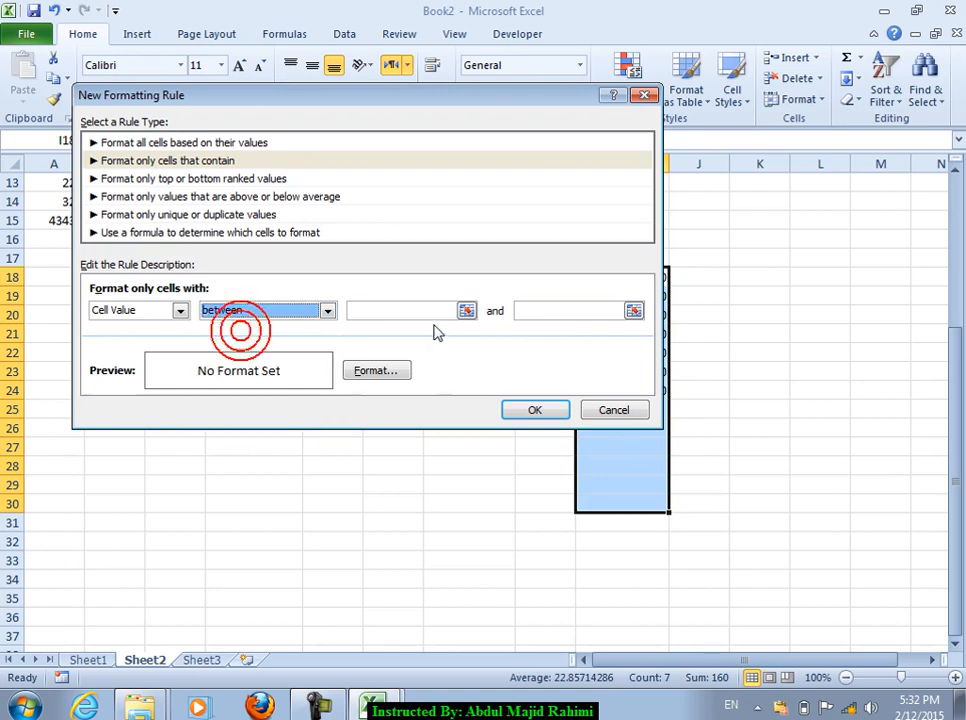
left_click(399, 311)
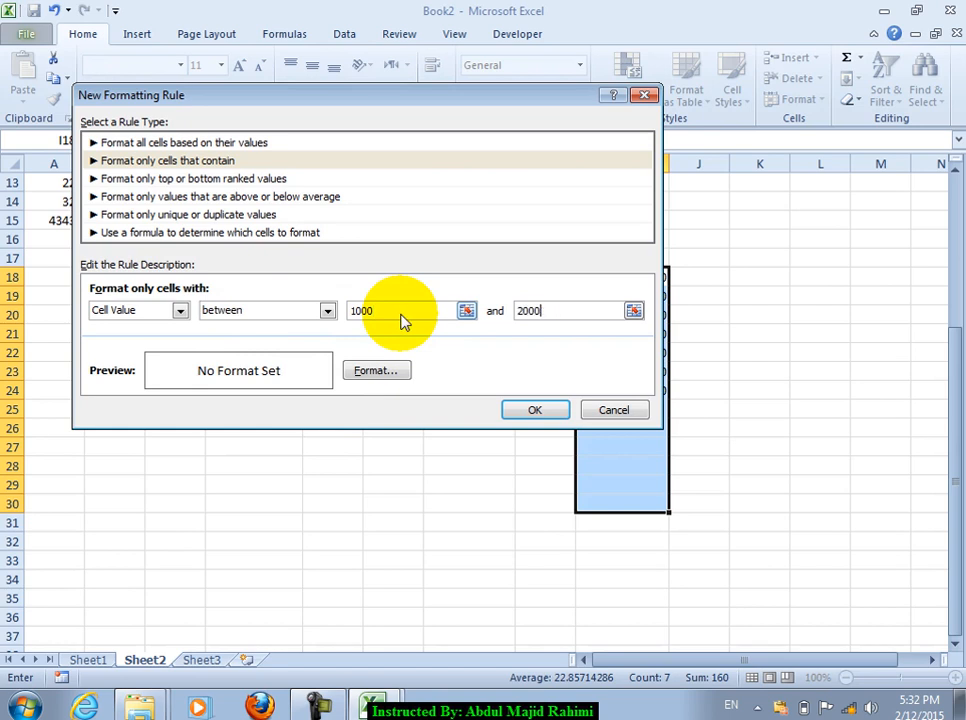
Step: Give cells matching the rule a light beige fill
left_click(382, 378)
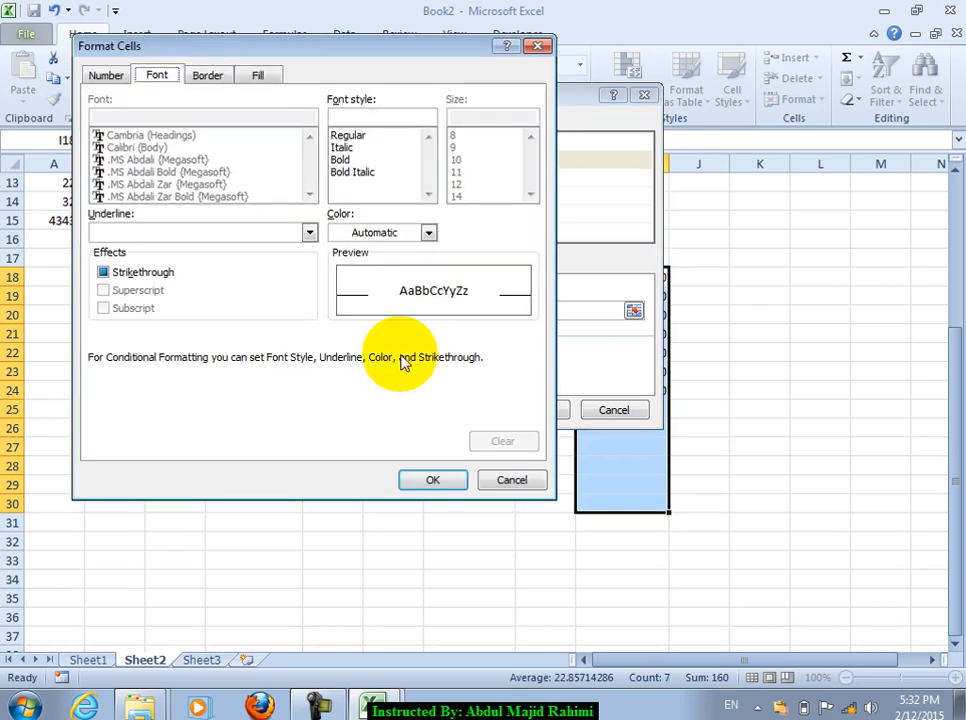
left_click(208, 76)
left_click(258, 76)
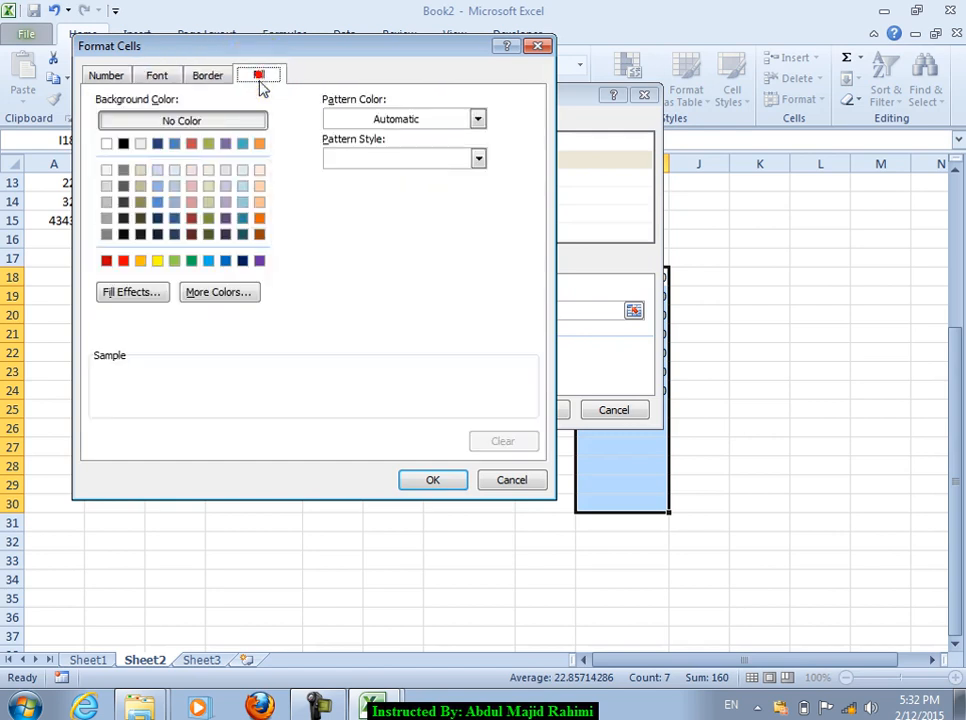
left_click(206, 172)
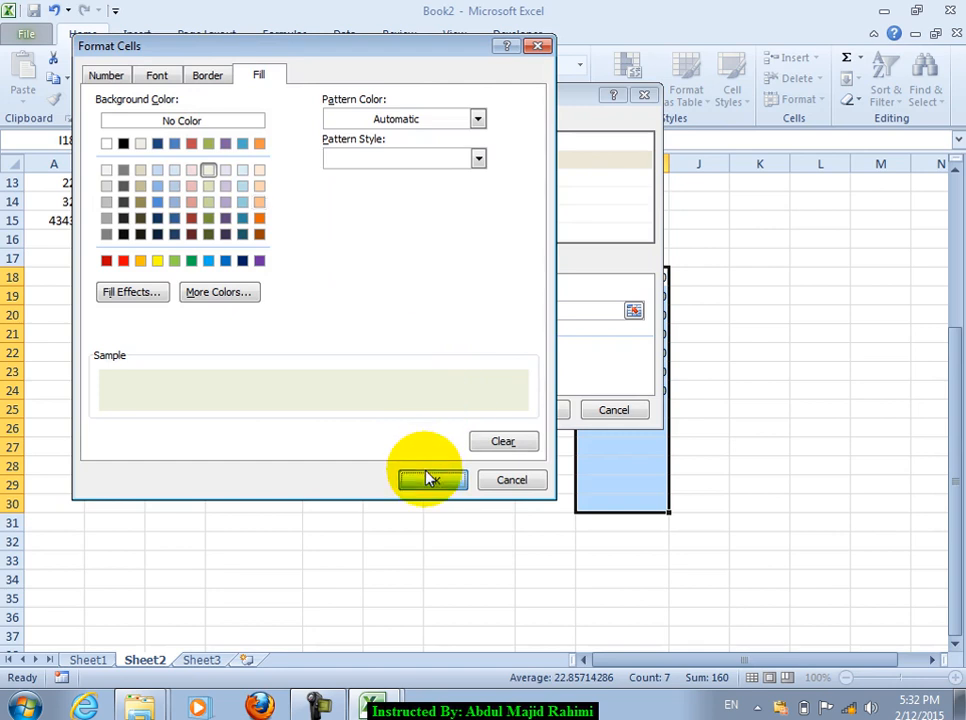
left_click(432, 480)
Step: Make the matching text red and save the between-1000-and-2000 rule
left_click(390, 372)
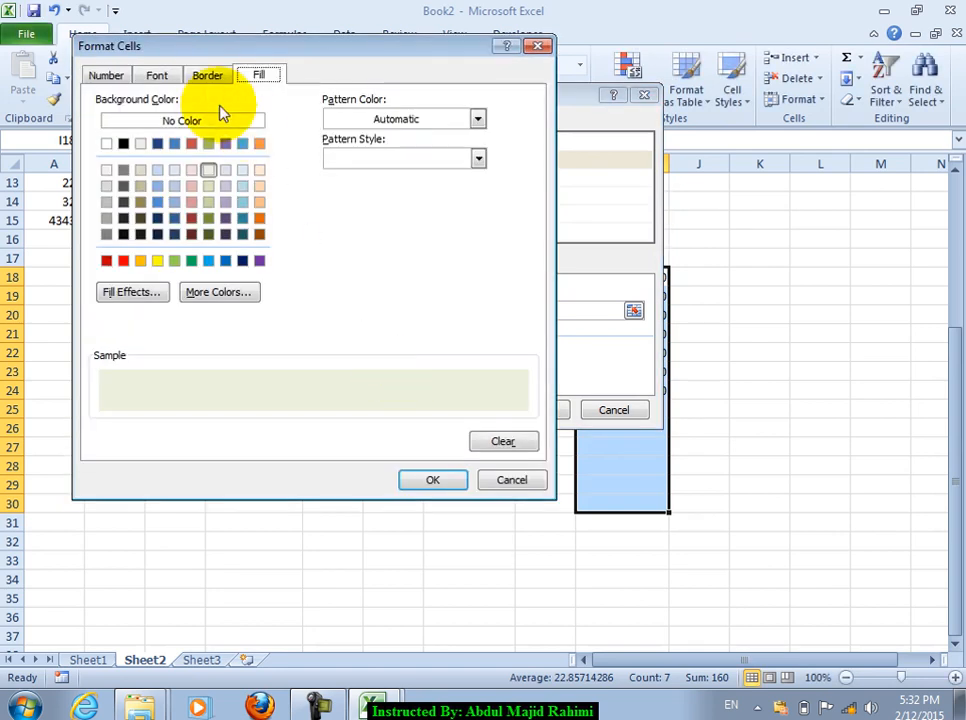
left_click(162, 80)
left_click(372, 234)
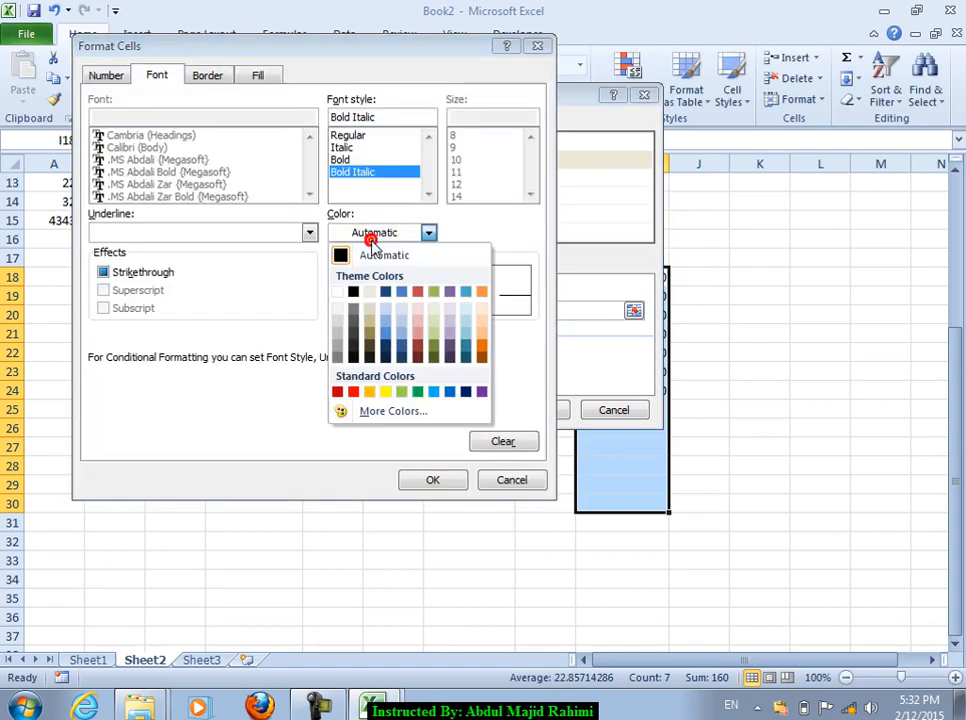
left_click(340, 391)
left_click(440, 481)
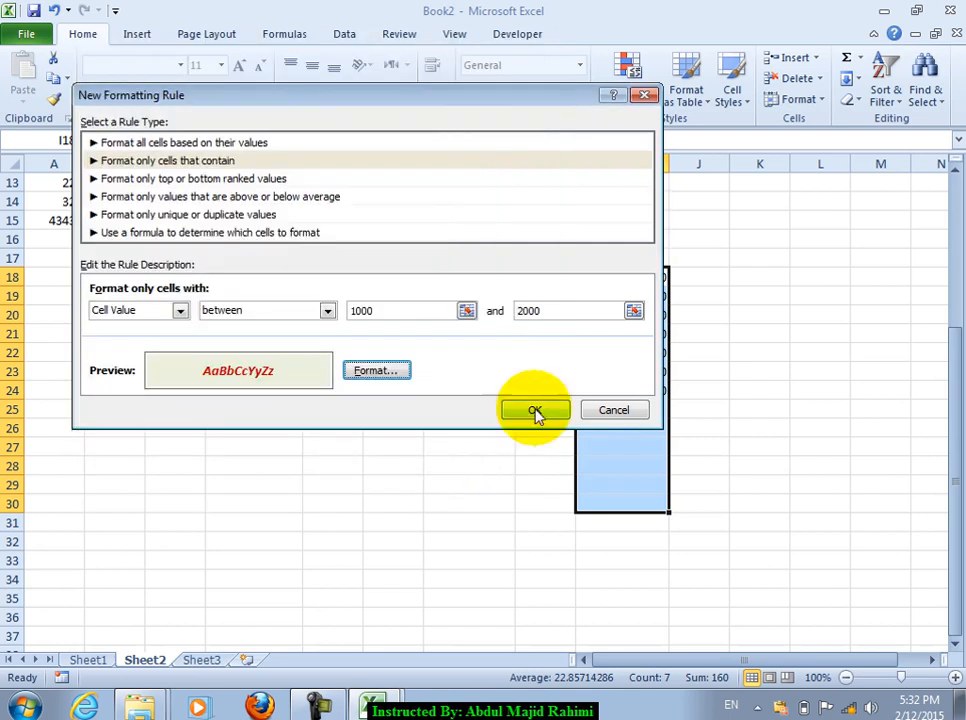
left_click(532, 409)
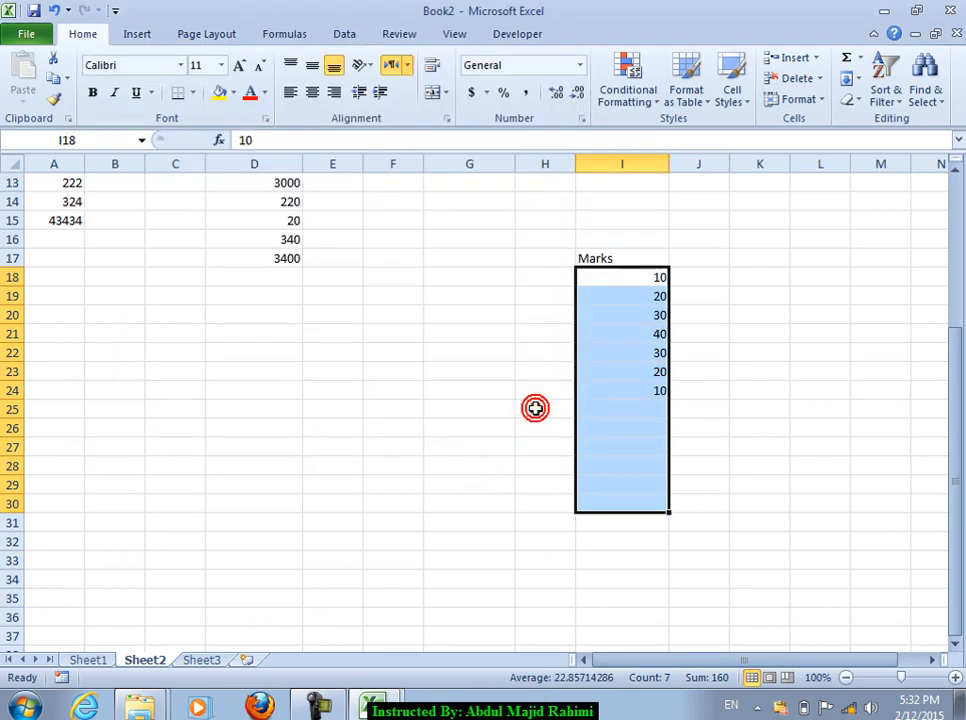
left_click(641, 279)
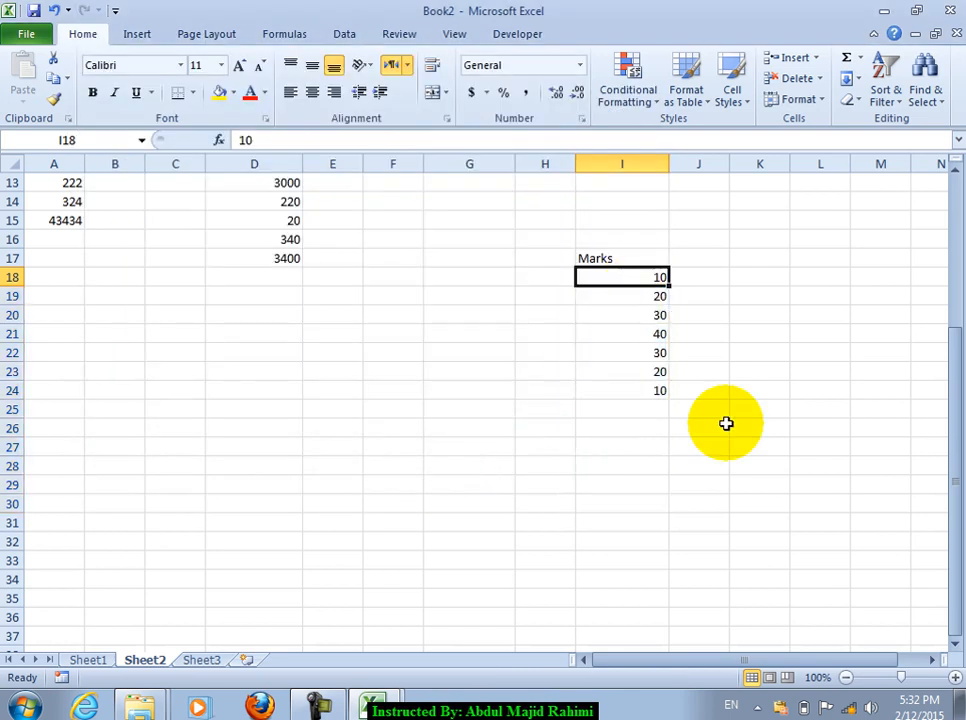
Step: Enter 2000, 3000, 4000 and 1200 in Marks cells I20:I23, then select I18:I30
type("2000")
key("Return")
type("3000")
key("Return")
type("4000")
key("Return")
type("20")
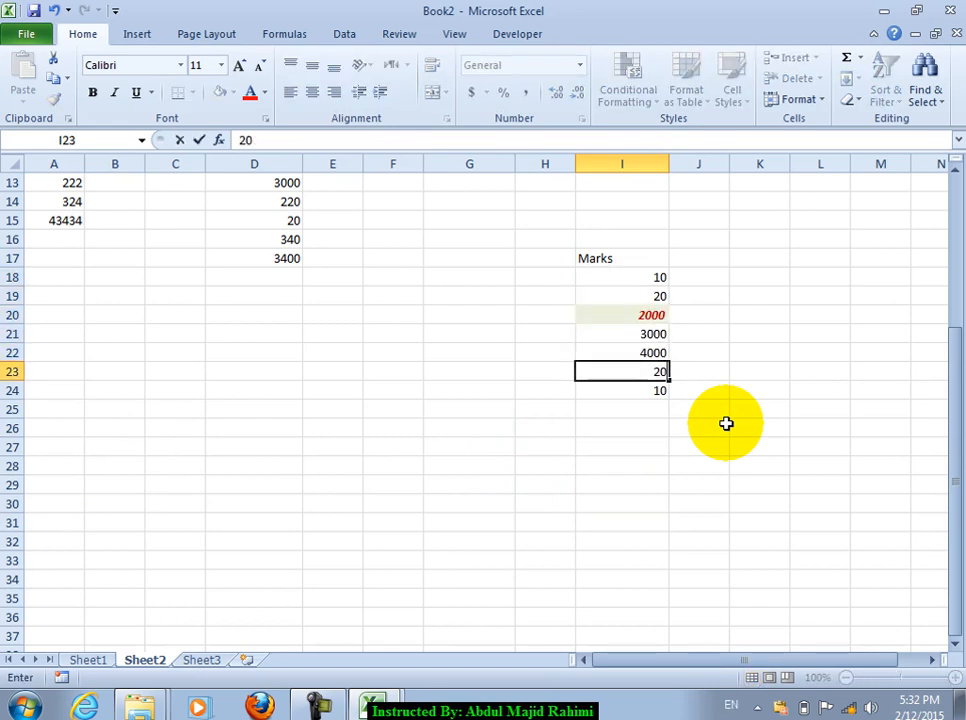
type("0")
key("Return")
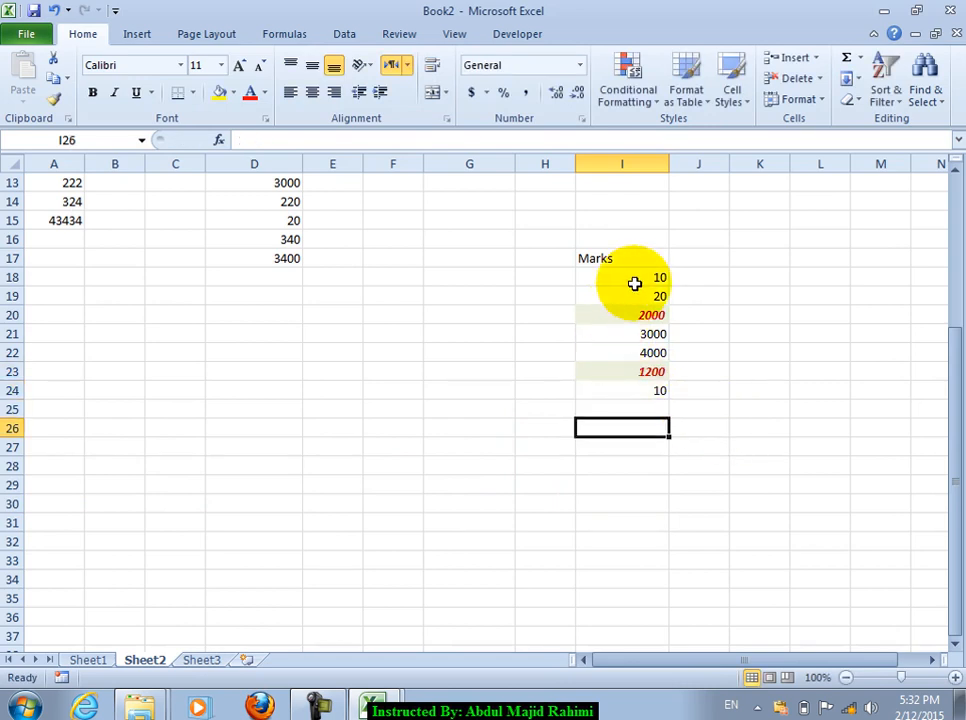
left_click_drag(632, 289, 640, 496)
Step: Clear the conditional formatting rules from the selected Marks cells I18:I30
left_click(645, 100)
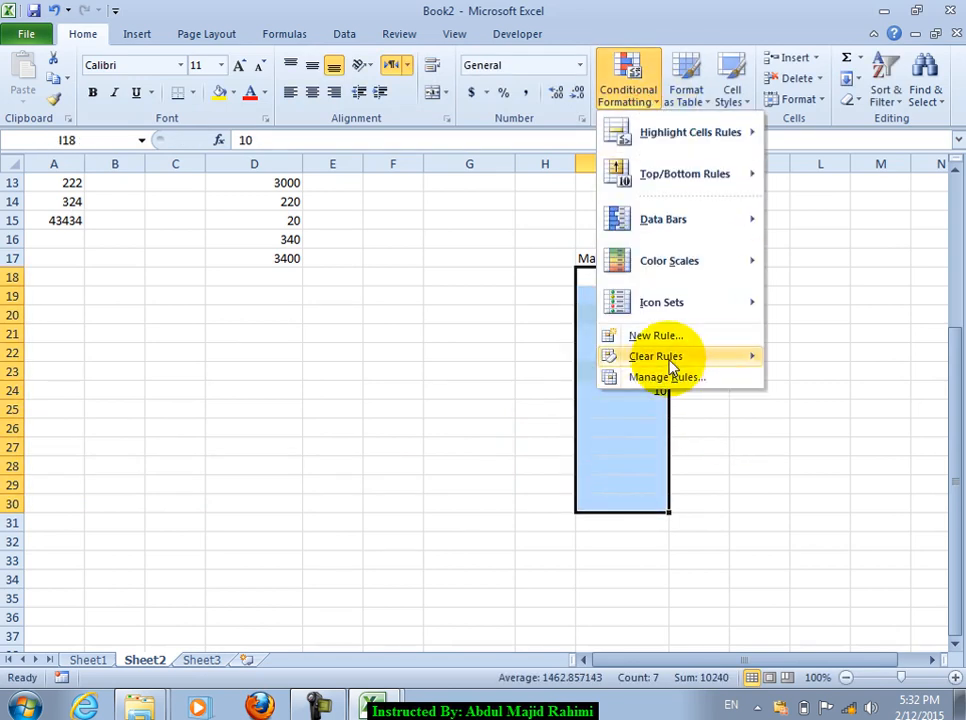
left_click(640, 357)
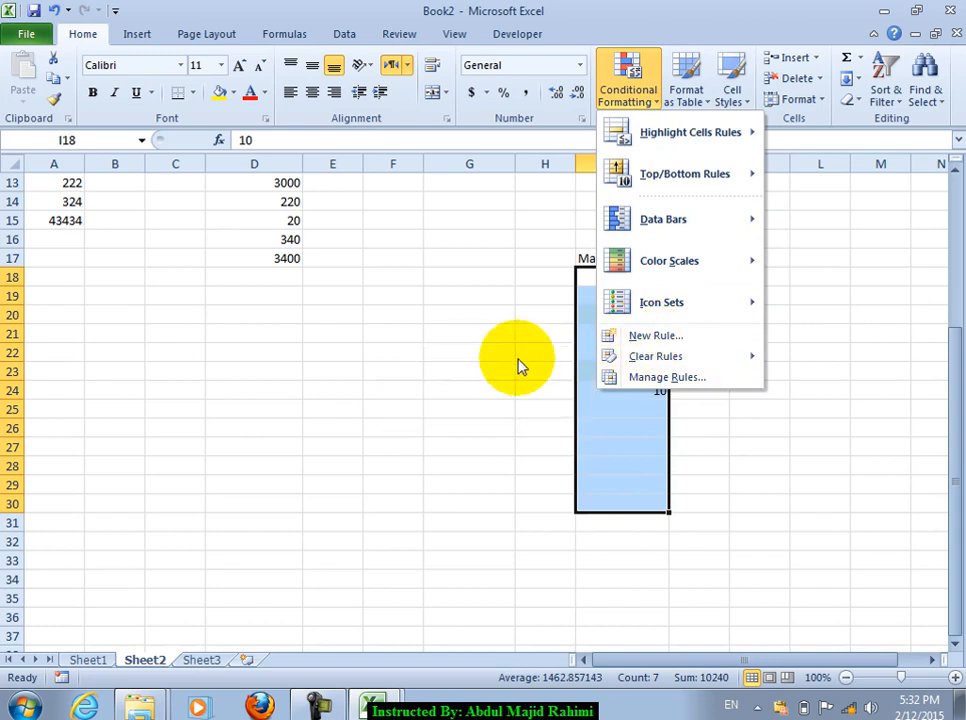
left_click(655, 356)
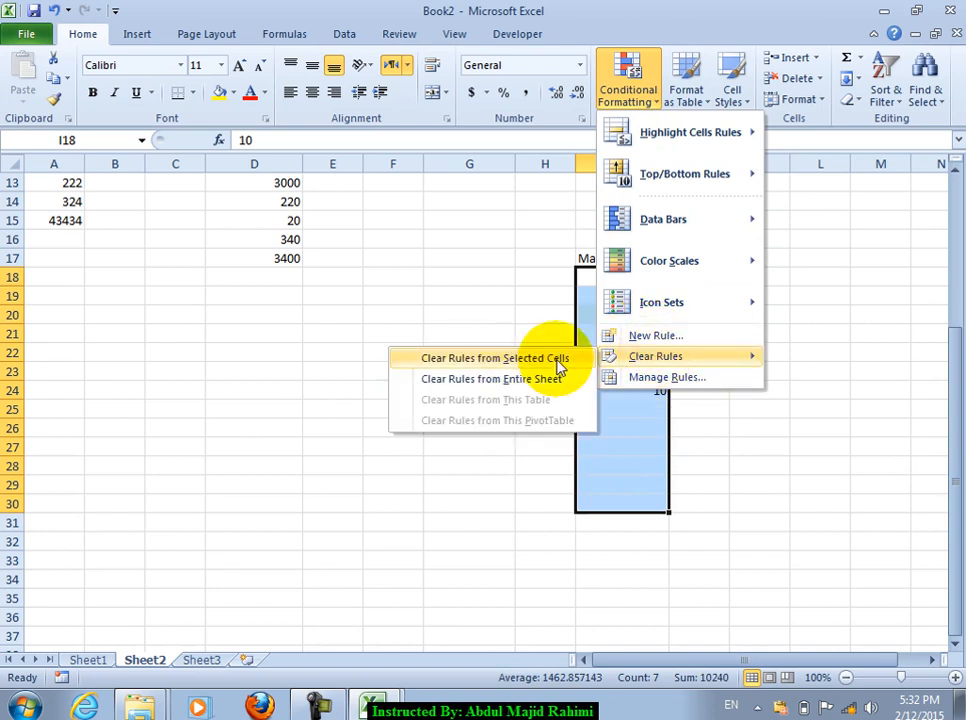
left_click(530, 355)
scroll(459, 268, "up", 3)
left_click(450, 256)
Step: Select Marks cells I18:I26 and clear conditional formatting rules from the entire sheet
left_click(632, 522)
left_click_drag(619, 448, 634, 593)
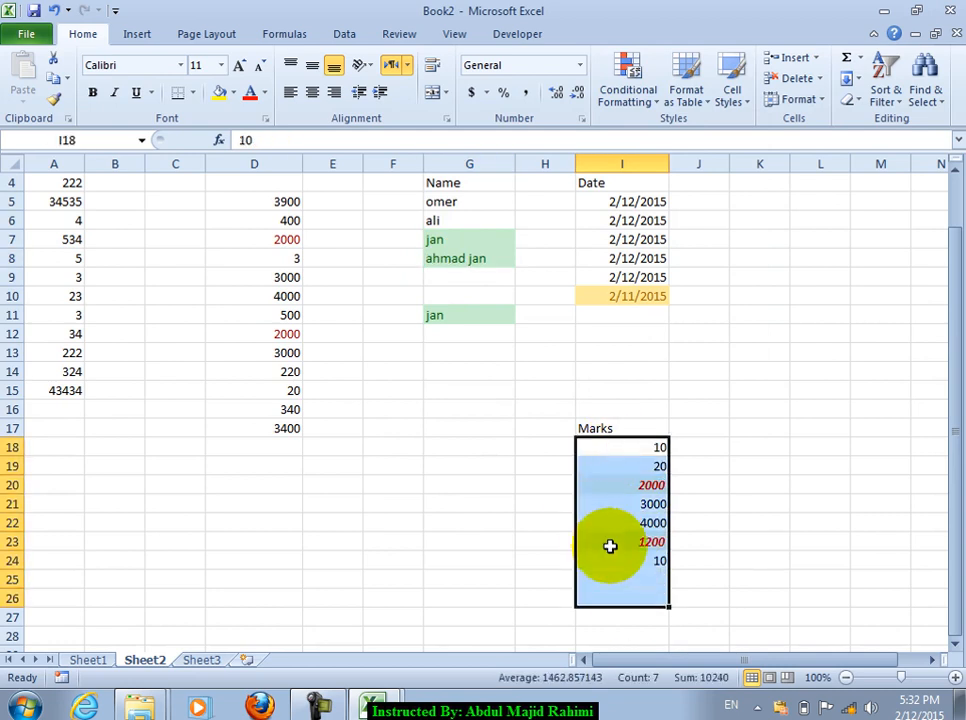
left_click(627, 95)
left_click(694, 365)
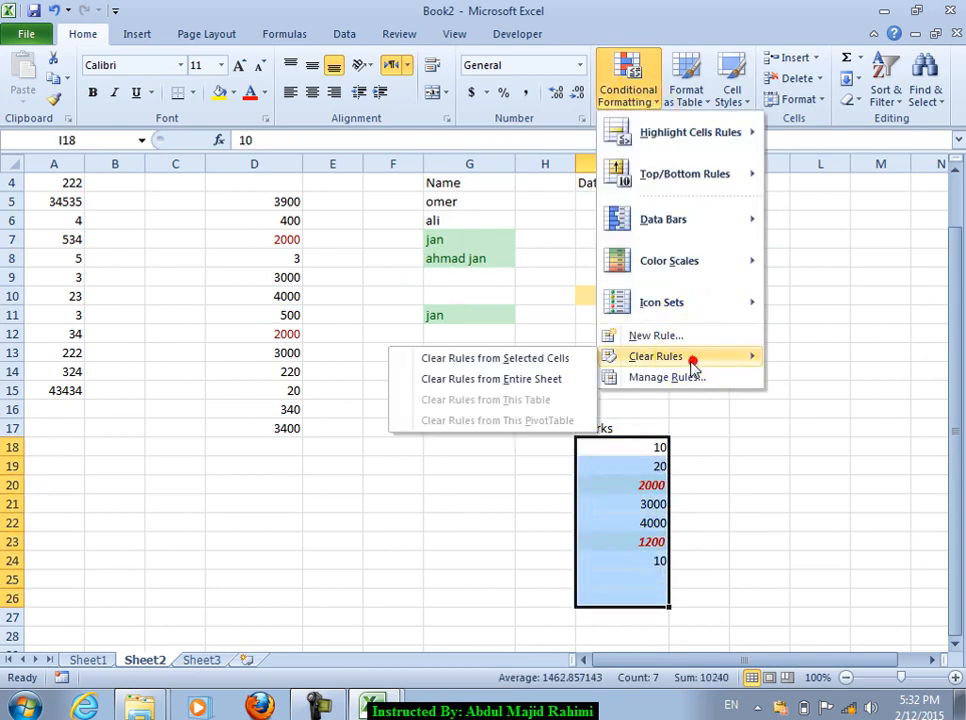
left_click(545, 379)
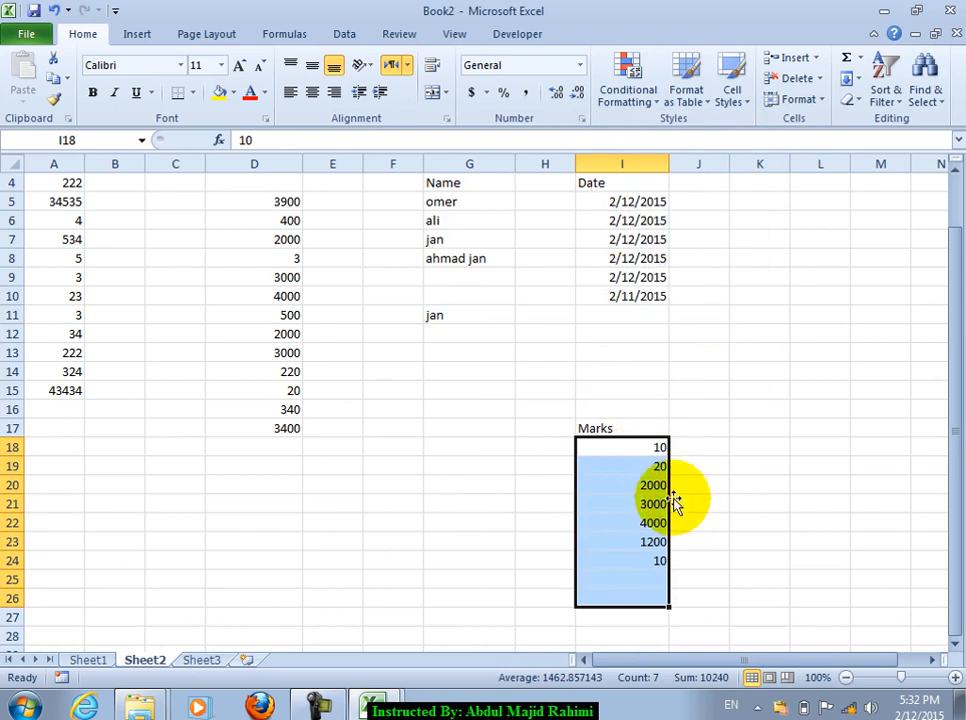
Step: Look through the Data tab and reselect cells in the Marks column
left_click(643, 92)
left_click(532, 317)
scroll(580, 322, "up", 1)
scroll(625, 115, "down", 4)
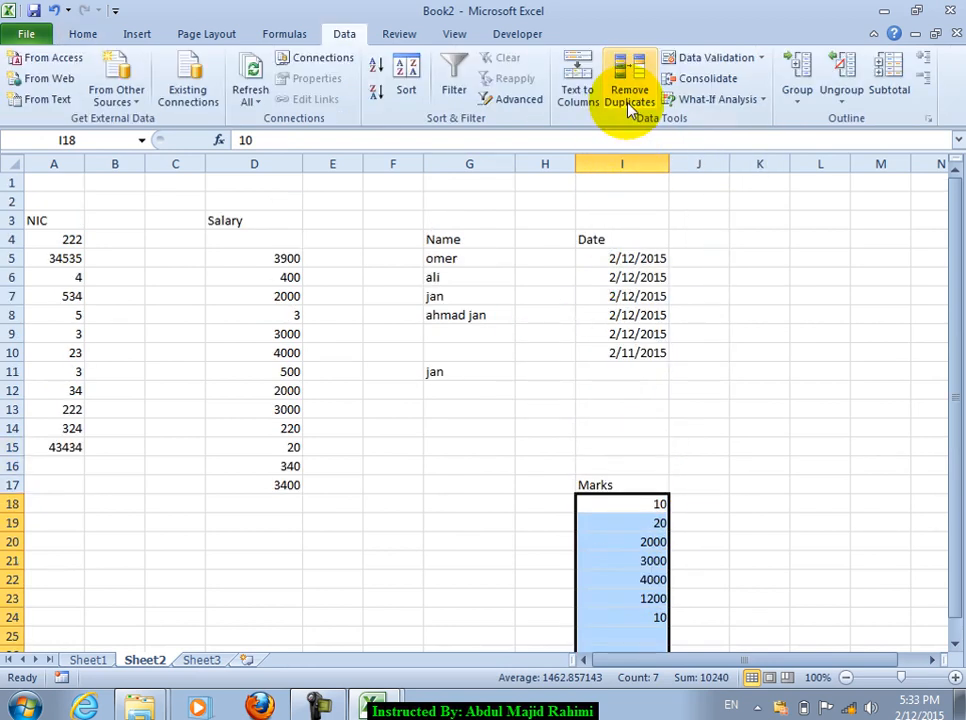
left_click(610, 580)
scroll(623, 529, "down", 3)
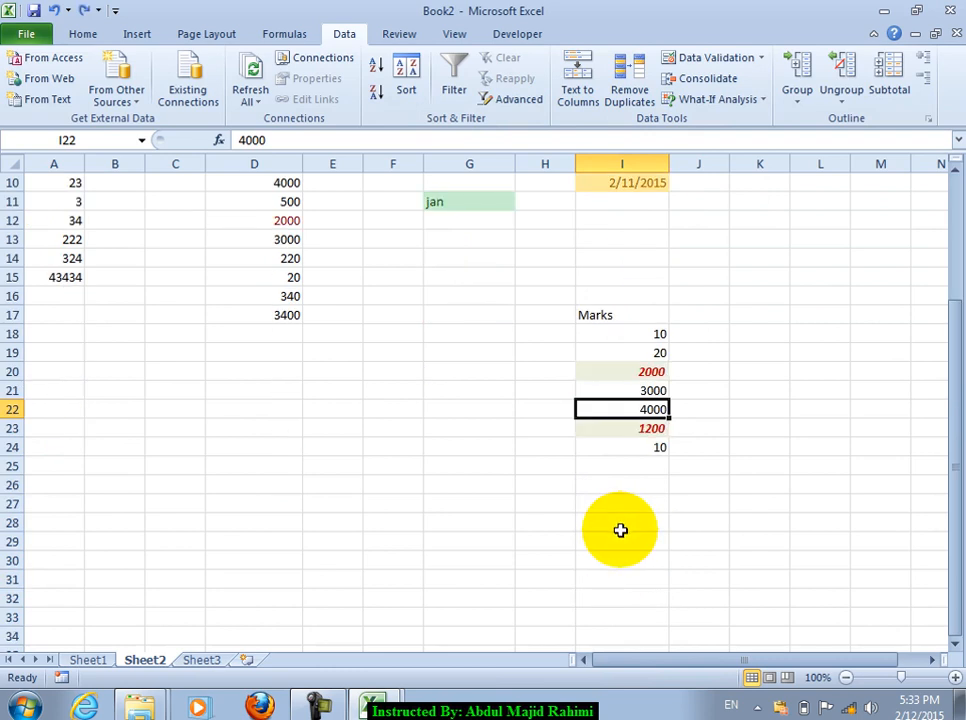
scroll(620, 530, "down", 2)
left_click_drag(620, 221, 623, 371)
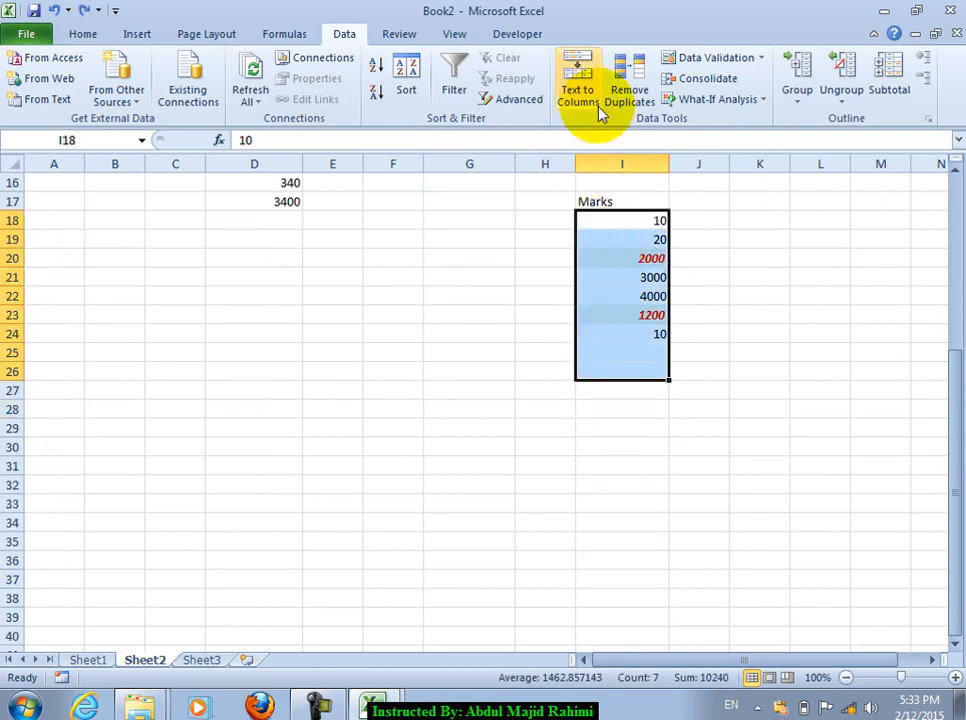
left_click(83, 34)
Step: Clear rules again from the selected cells and the whole sheet, then select cell B22
left_click(628, 92)
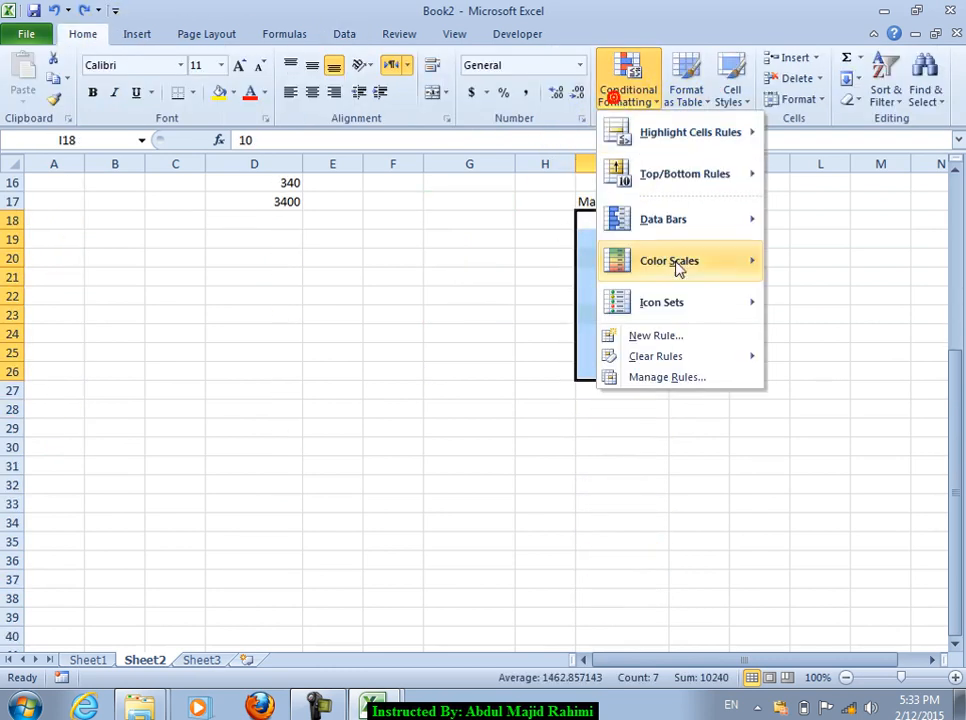
left_click(675, 356)
left_click(566, 358)
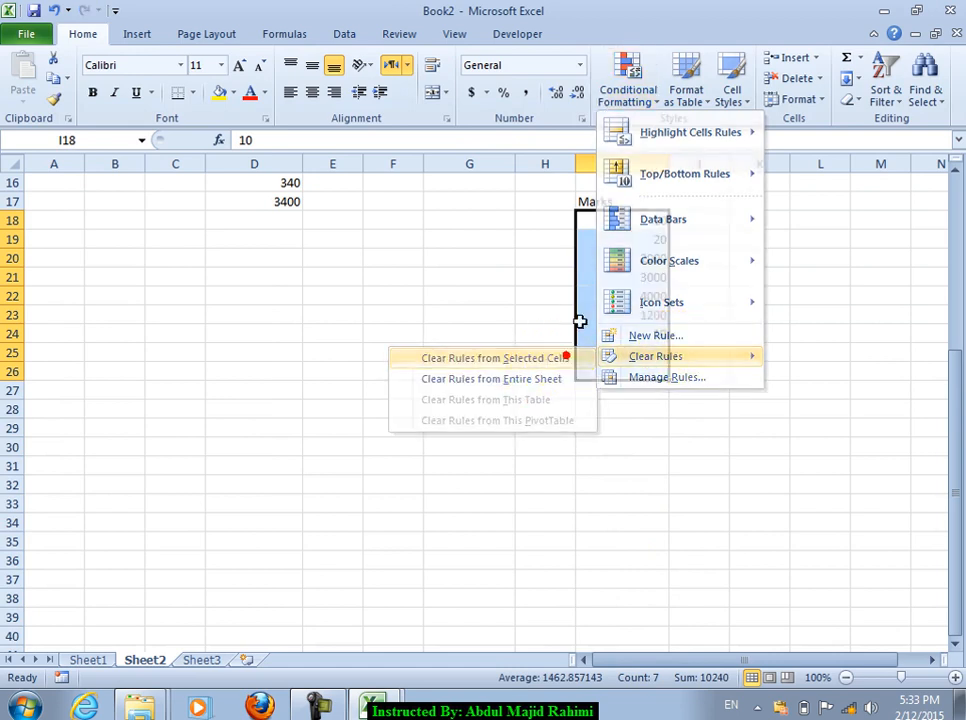
left_click(624, 98)
left_click(640, 355)
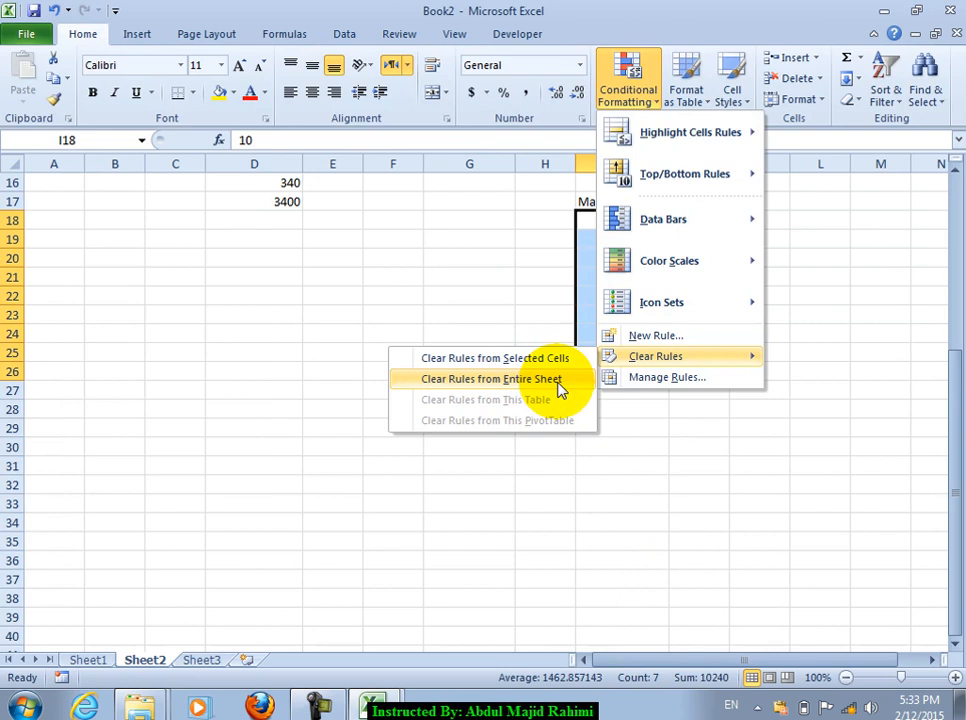
left_click(556, 380)
left_click(627, 92)
left_click(645, 362)
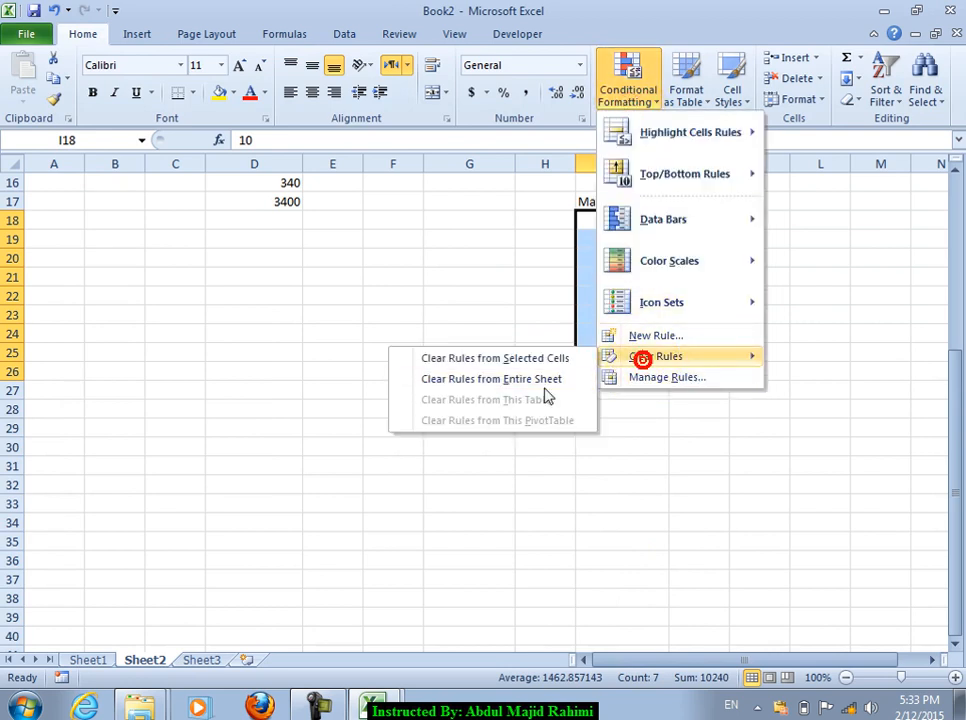
left_click(108, 291)
Step: Enter the headings Name in A22 and Salary in B22
key("Left")
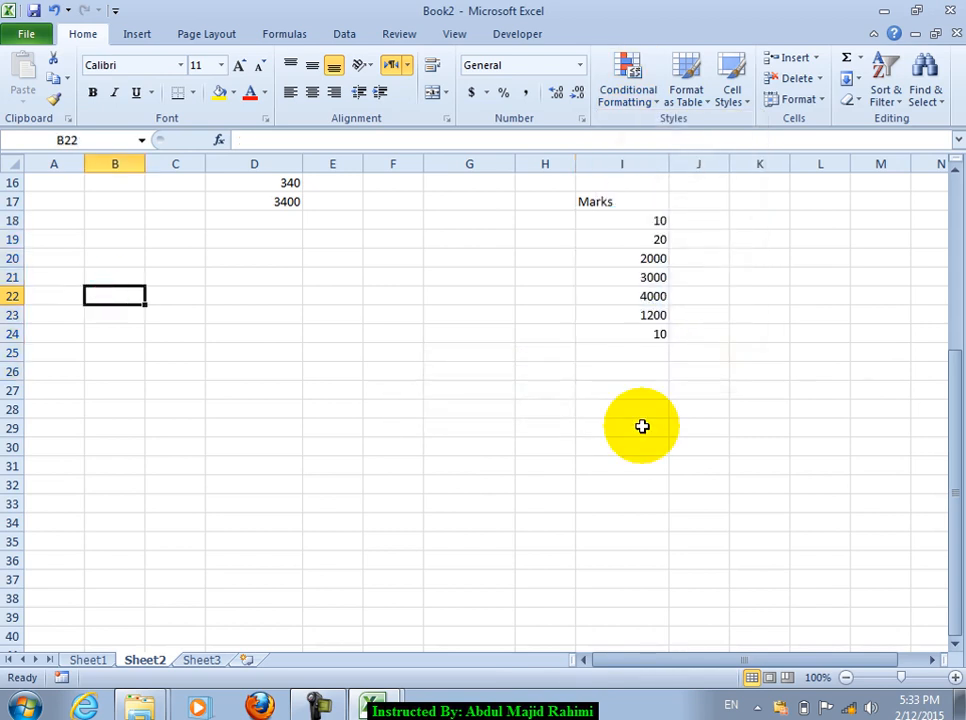
type("name")
key("Return")
key("Up")
type("Ma,e")
key("Return")
key("Up")
type("Nam")
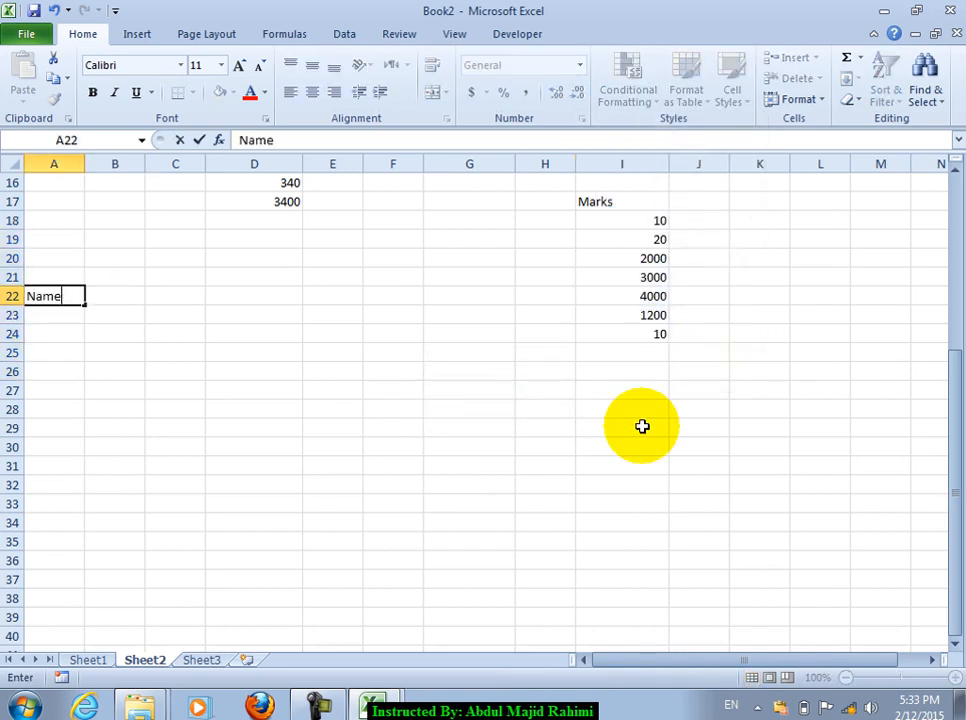
type("e")
key("Tab")
type("Salary")
key("Return")
Step: Enter three people's names in A23:A25 under the Name heading
type("omer")
key("Return")
type("zahid")
key("Return")
type("khna")
key("Return")
type("han")
key("Return")
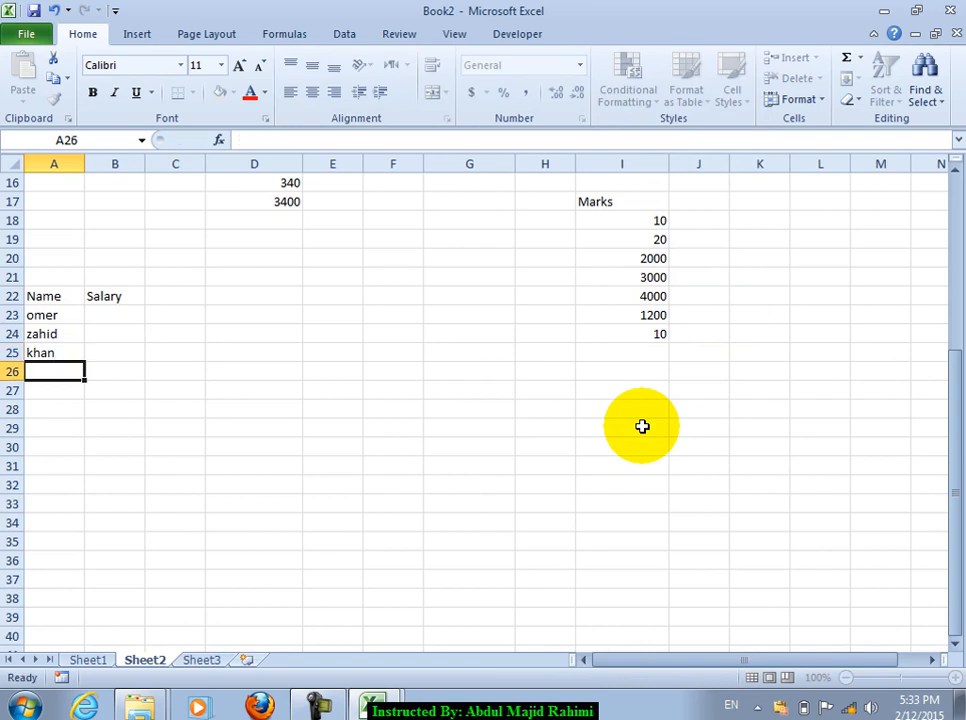
key("Up")
key("Up")
key("Up")
key("Up")
Step: Enter salaries 3000, 4000 and 5000 in B23:B25 and select the table A22:B25
key("Right")
type("3000")
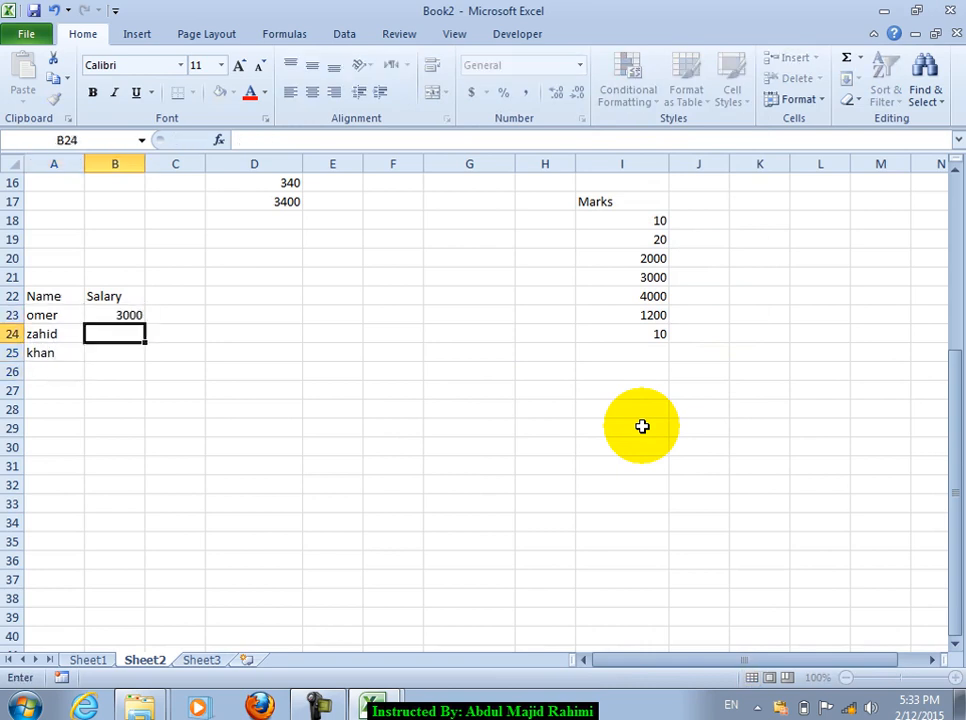
type("4o00")
key("Return")
type("00")
key("Return")
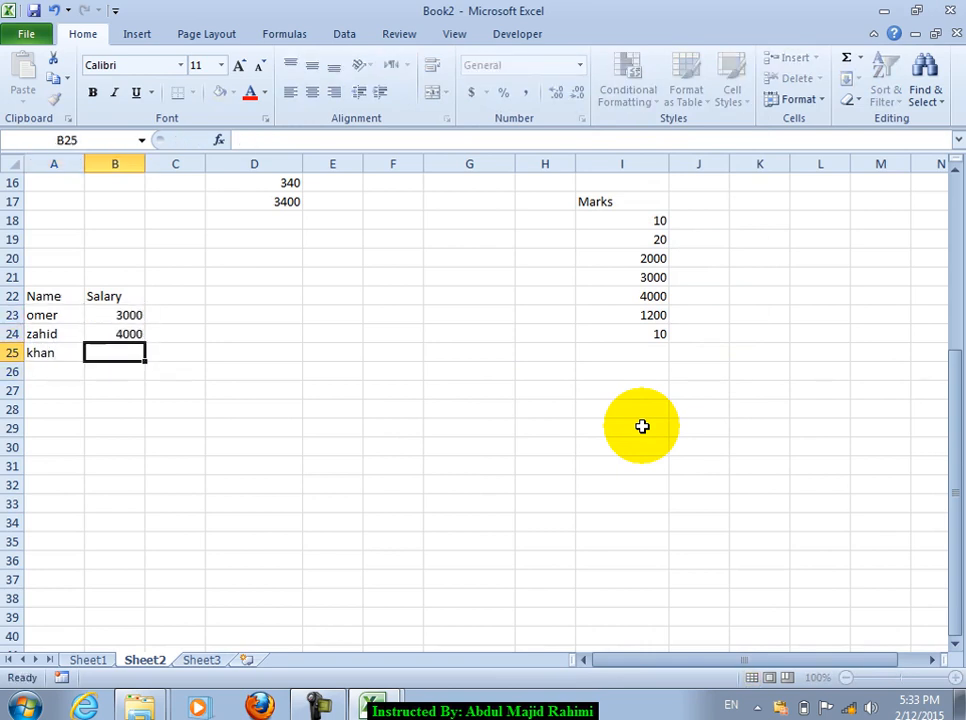
left_click_drag(133, 312, 148, 364)
left_click_drag(39, 297, 124, 348)
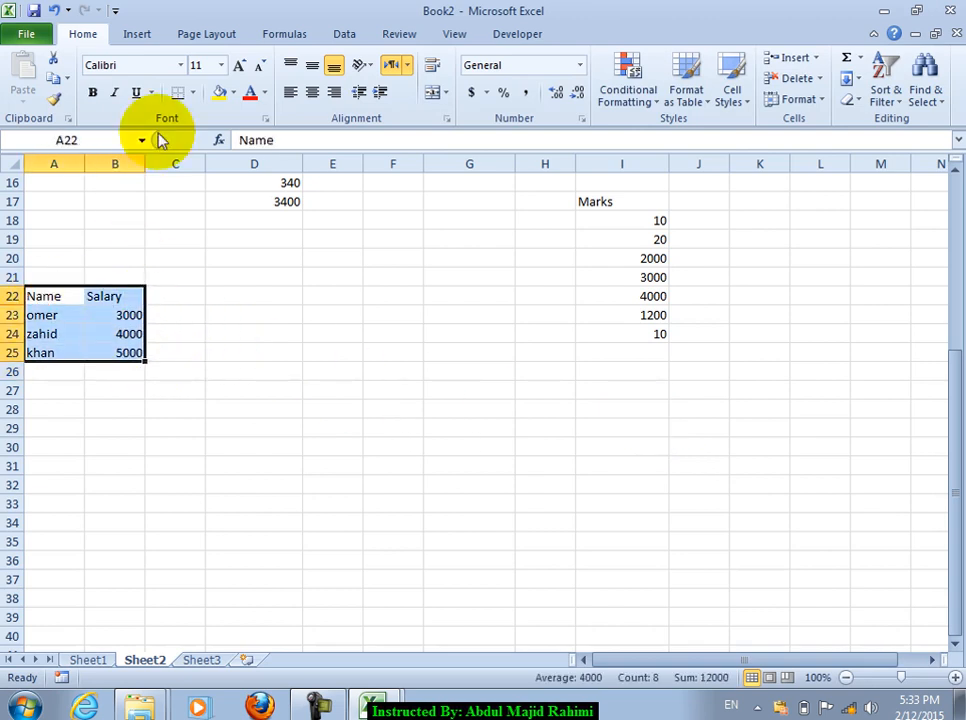
left_click(137, 35)
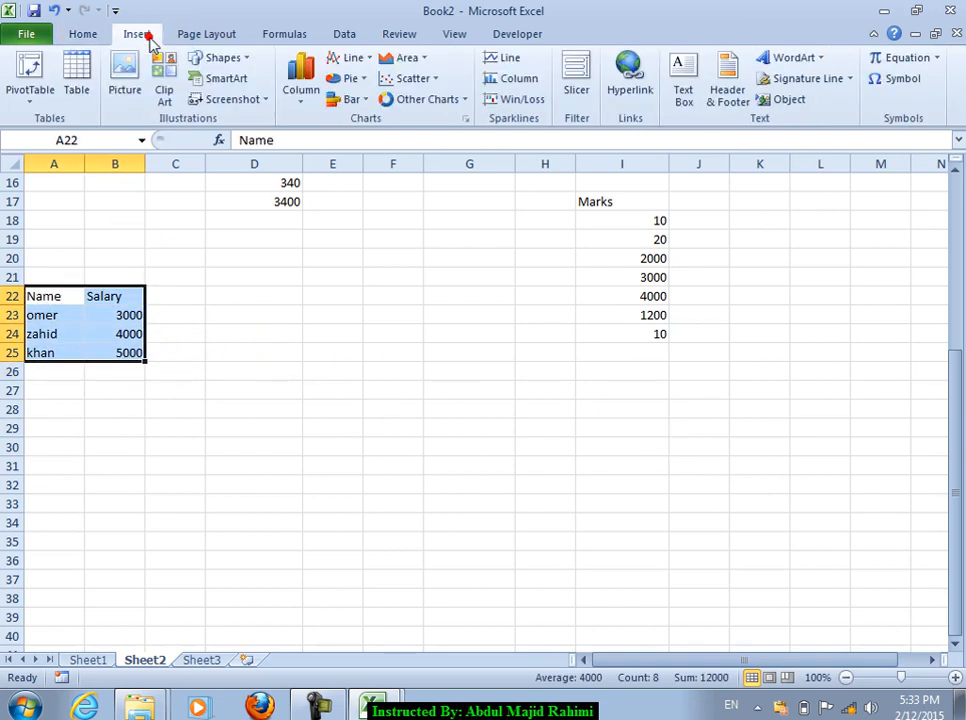
left_click(77, 75)
left_click(354, 295)
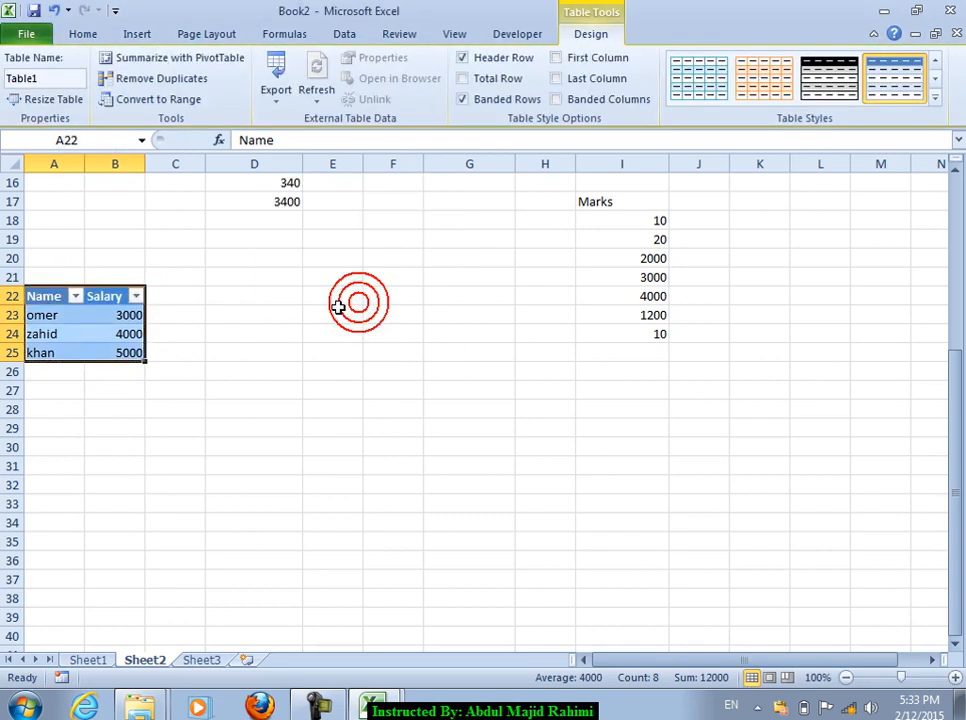
left_click_drag(127, 315, 131, 347)
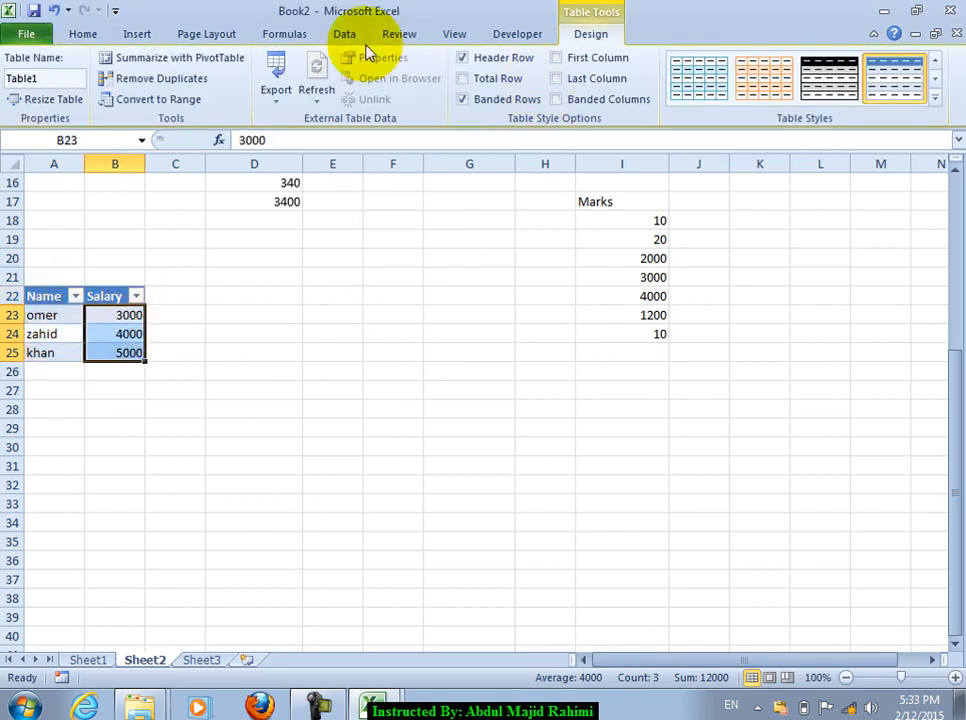
left_click(88, 35)
left_click(634, 100)
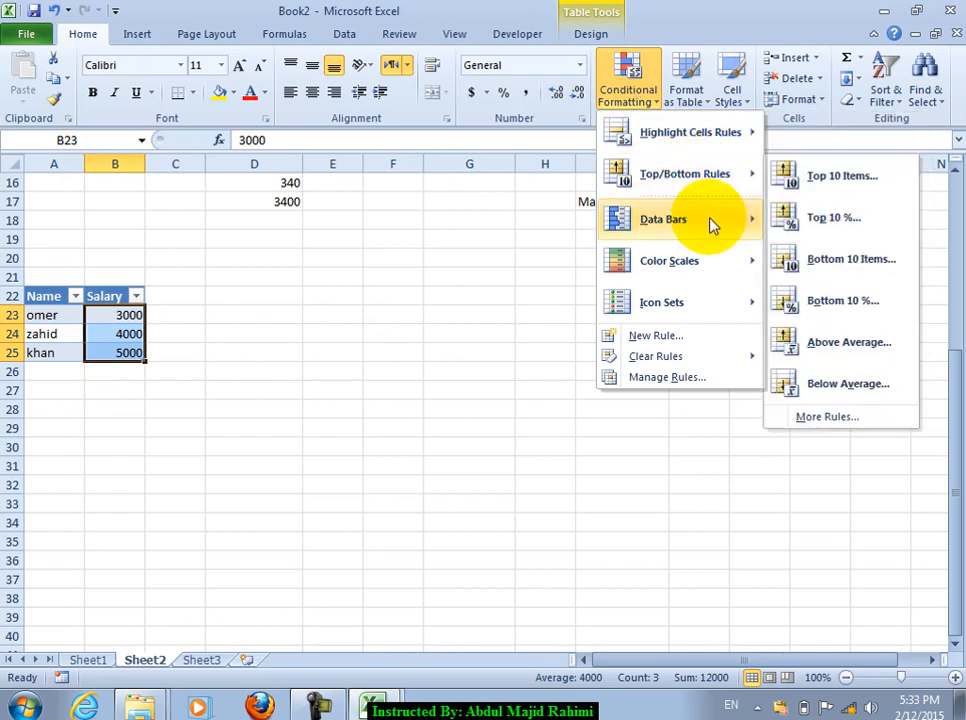
mouse_move(710, 225)
left_click(819, 274)
left_click(233, 479)
left_click(122, 335)
left_click(622, 97)
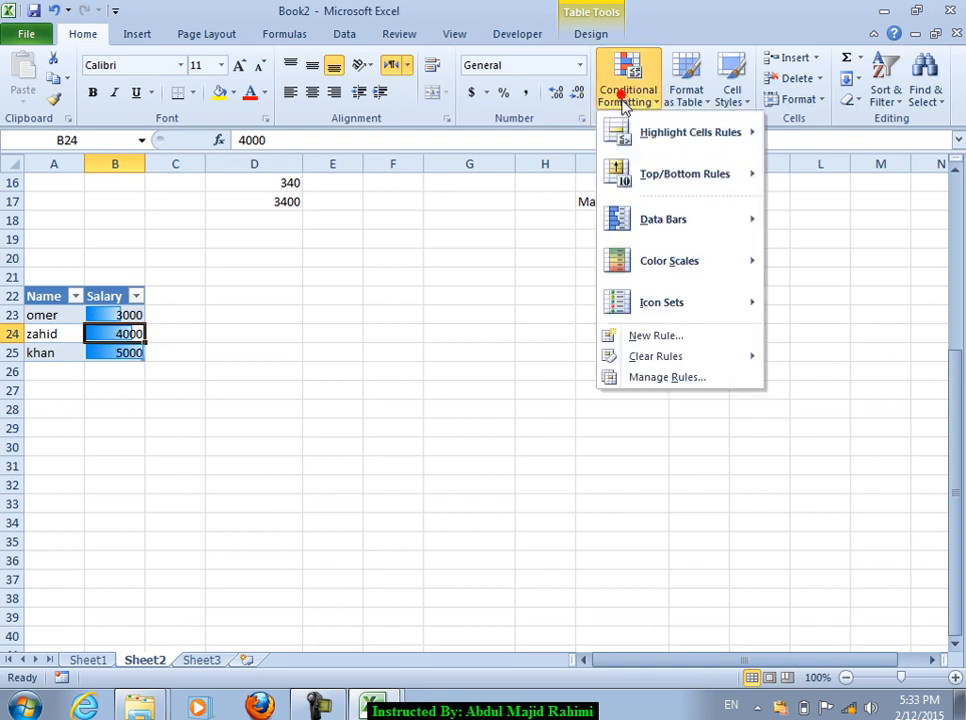
mouse_move(671, 360)
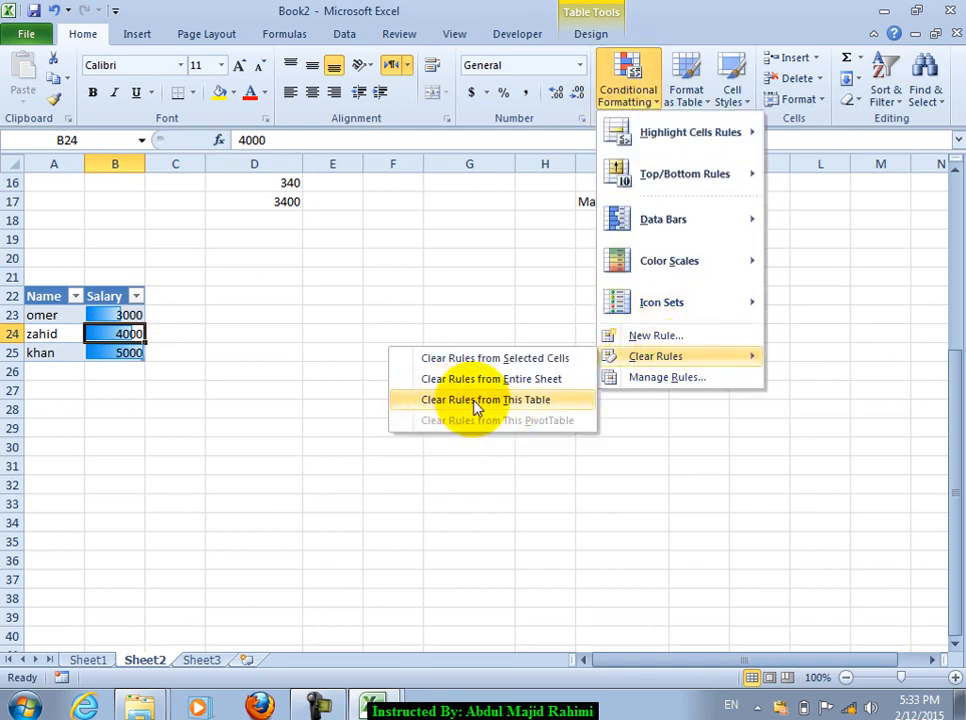
left_click(543, 401)
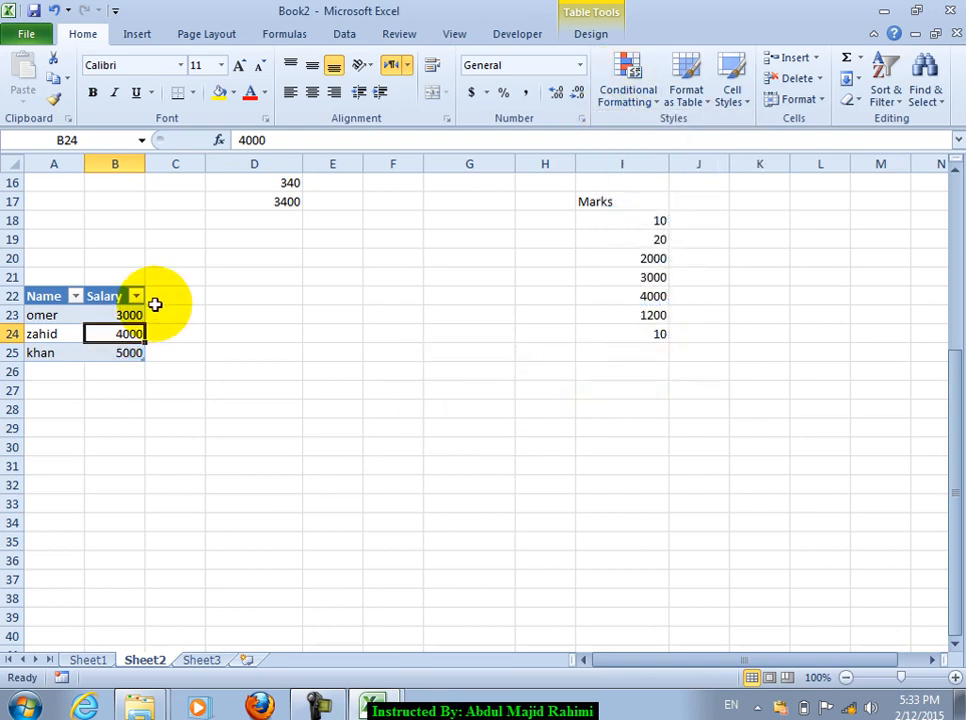
left_click(313, 366)
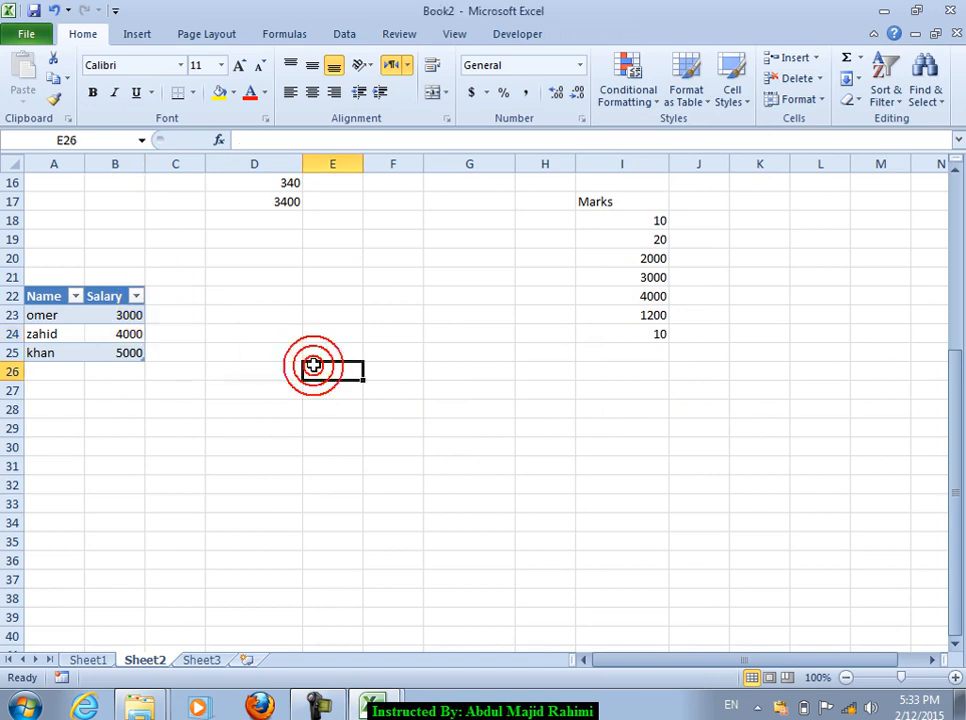
key("ctrl+z")
key("ctrl+z")
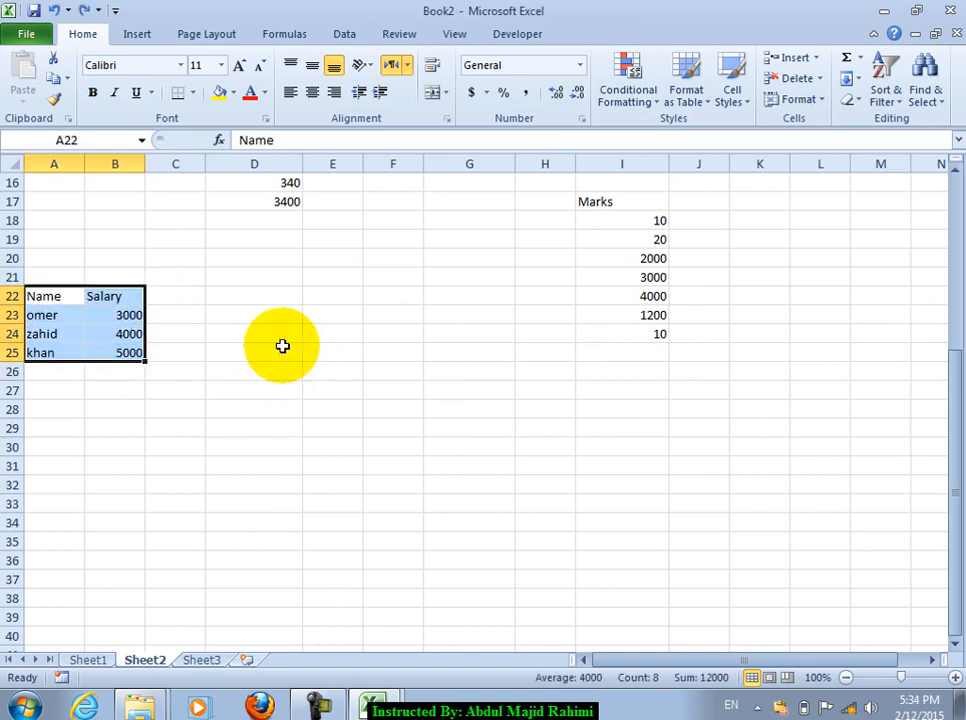
Step: Insert a PivotTable on a new sheet summing Salary by Name, then select sums B4:B6
left_click(137, 34)
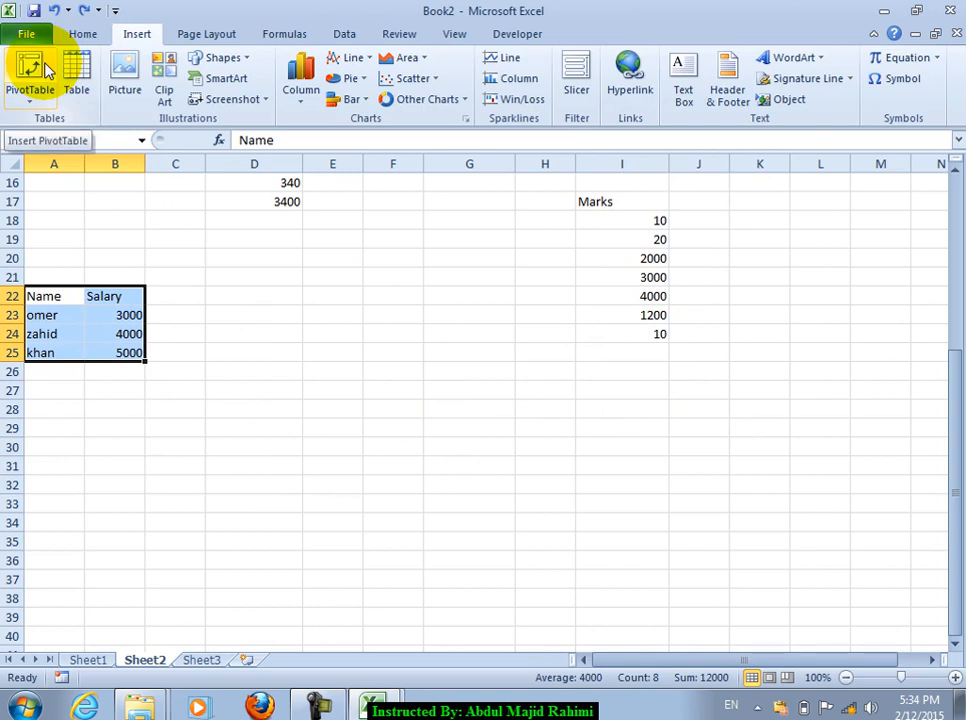
left_click(44, 66)
left_click(396, 358)
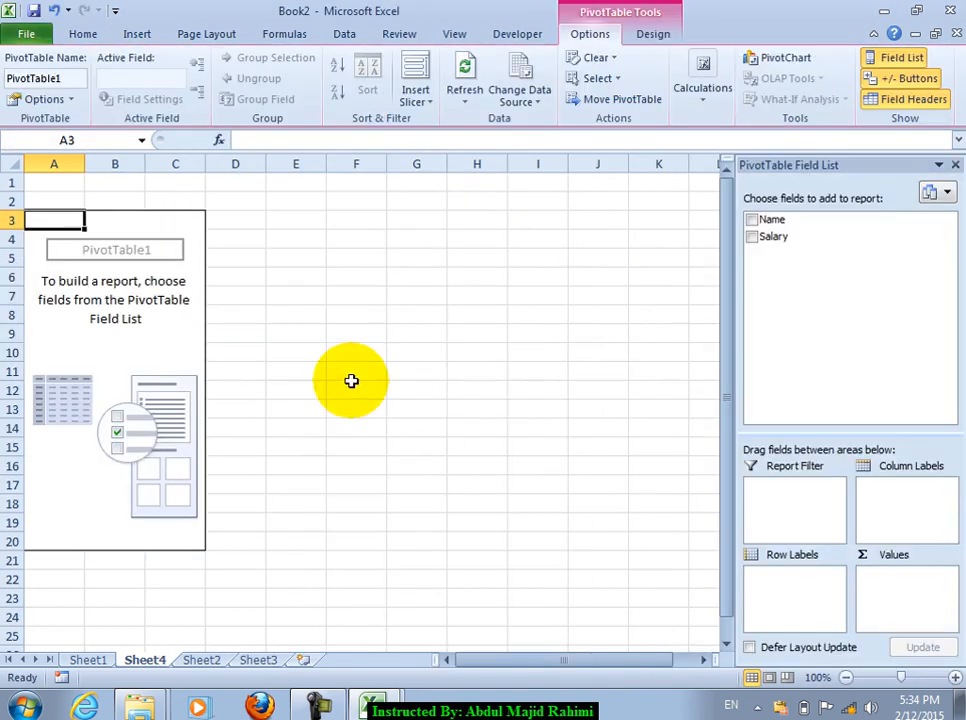
left_click_drag(770, 219, 788, 575)
left_click_drag(760, 236, 893, 600)
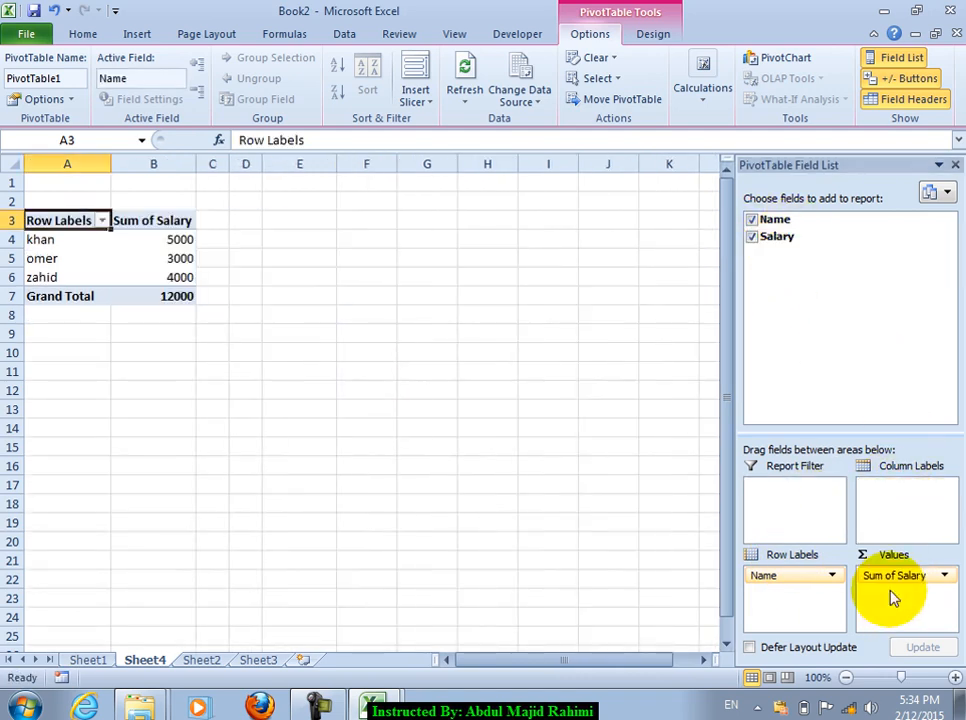
left_click(955, 165)
left_click(172, 280)
left_click_drag(172, 239, 170, 277)
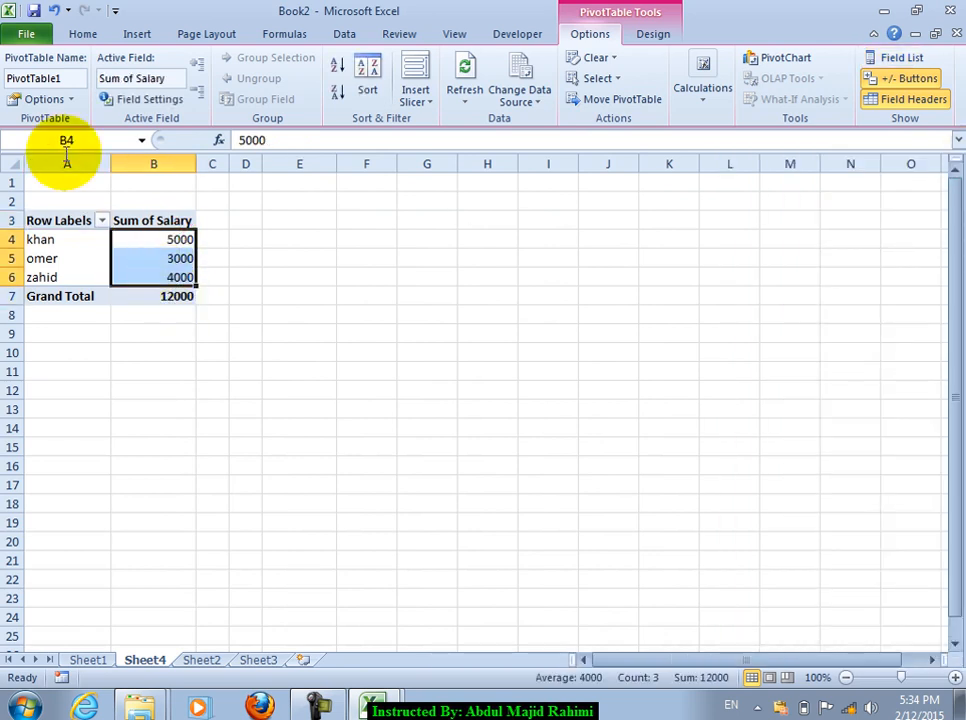
left_click(76, 38)
left_click(640, 100)
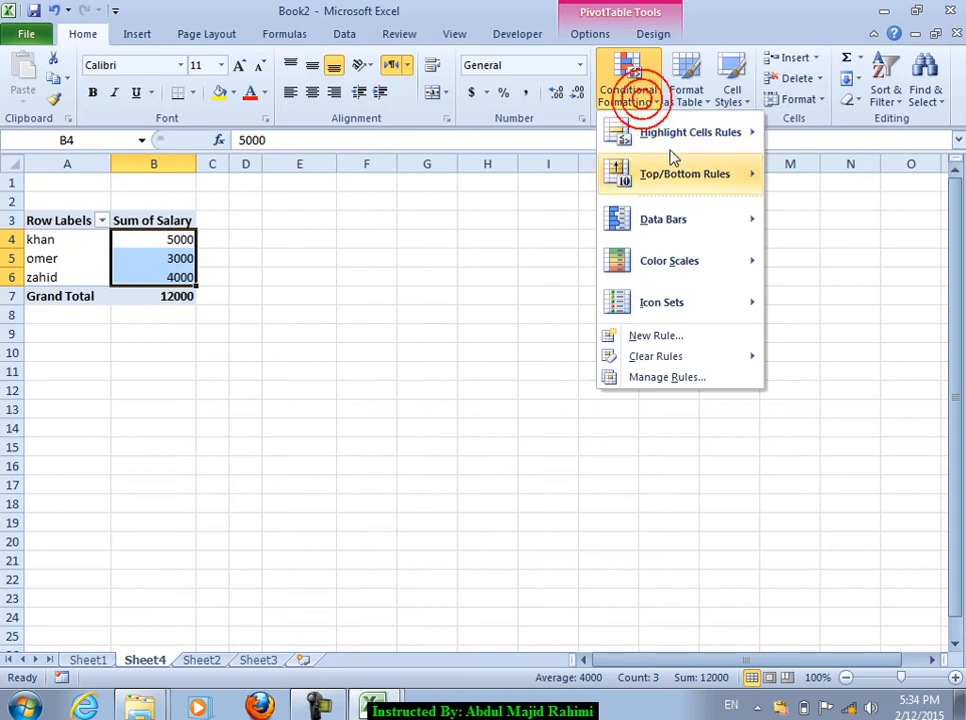
mouse_move(703, 267)
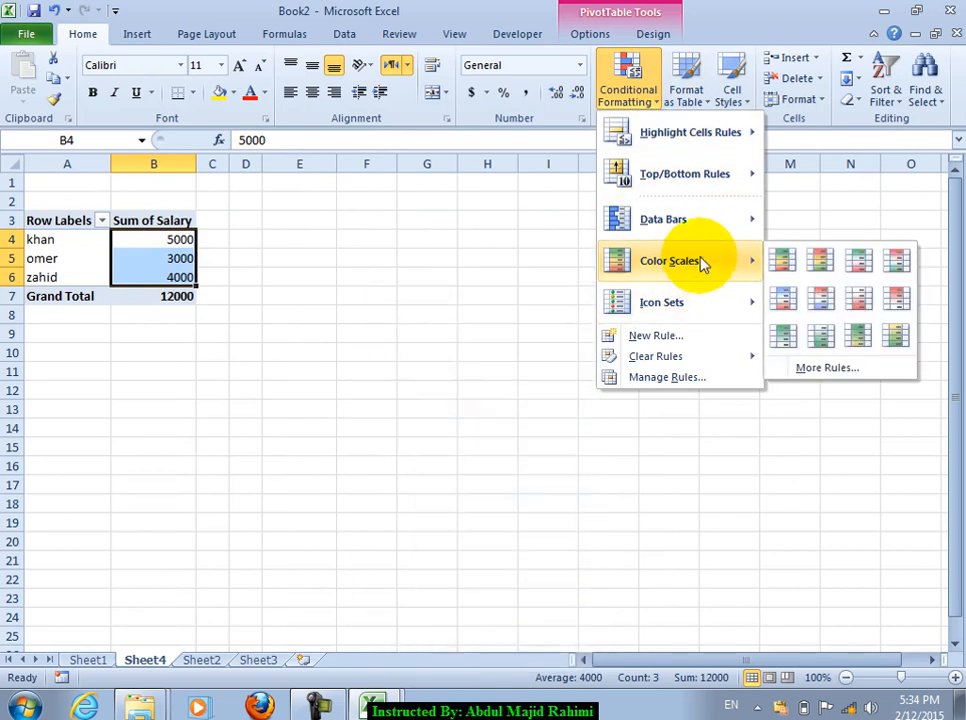
mouse_move(759, 232)
left_click(815, 276)
left_click(220, 411)
left_click(178, 277)
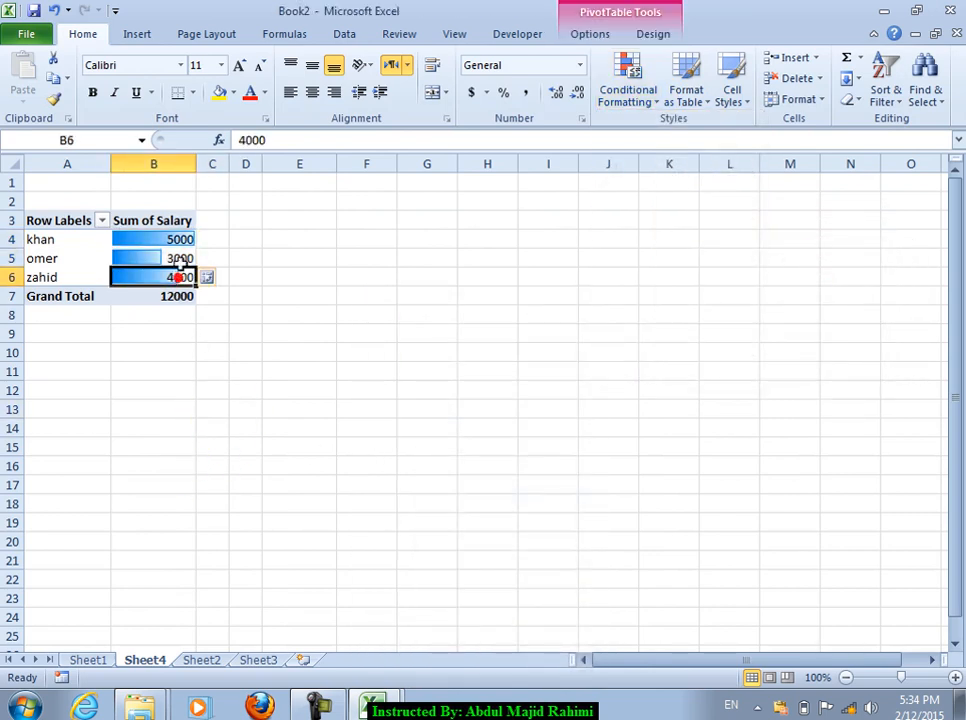
left_click(645, 108)
mouse_move(684, 360)
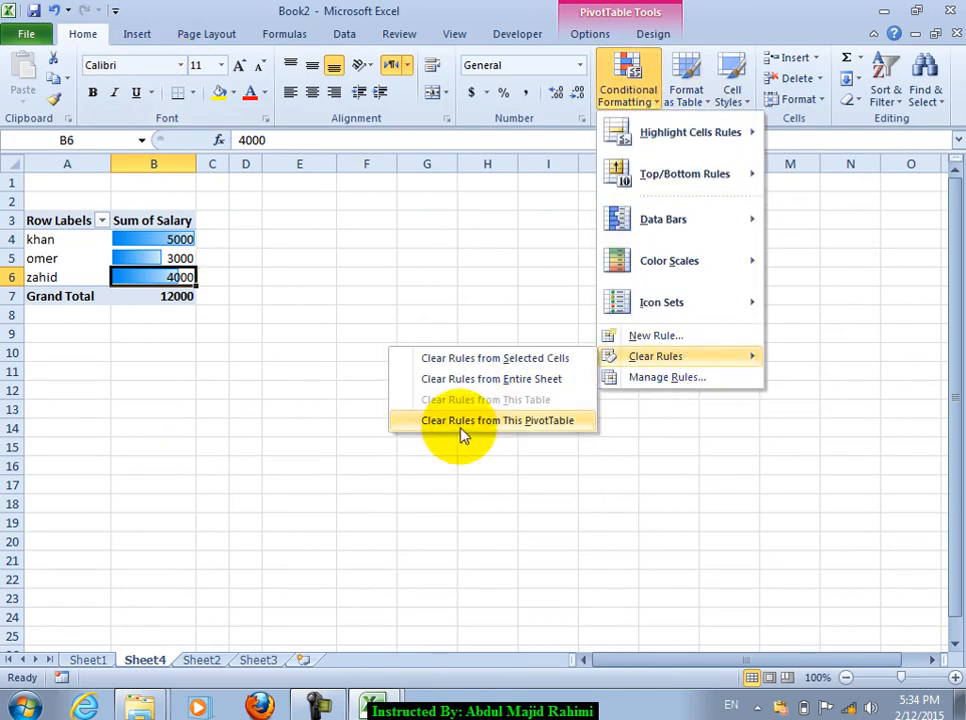
left_click(549, 422)
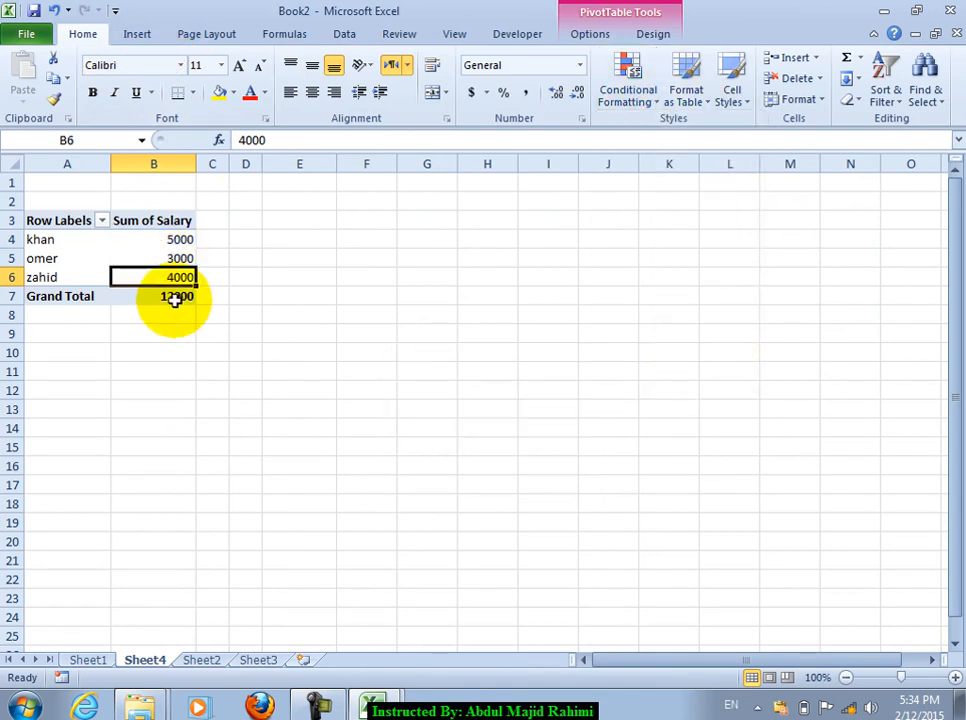
left_click(605, 90)
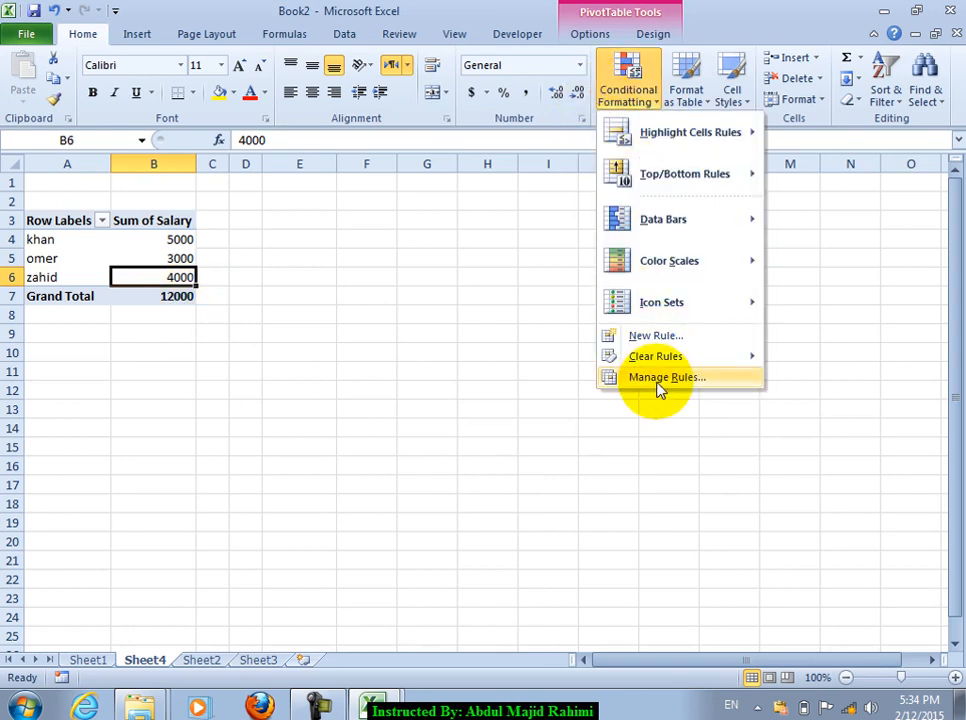
Step: Type the heading Salary in G6, widen column G, and select G7:G23
left_click(70, 660)
left_click(371, 354)
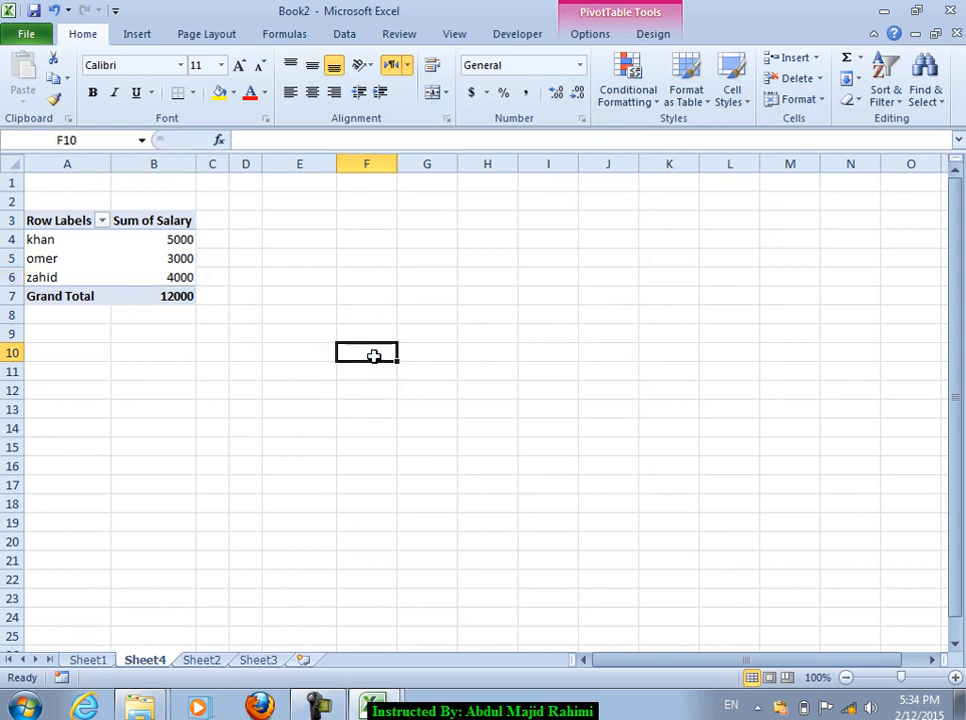
left_click(440, 275)
type("Salar")
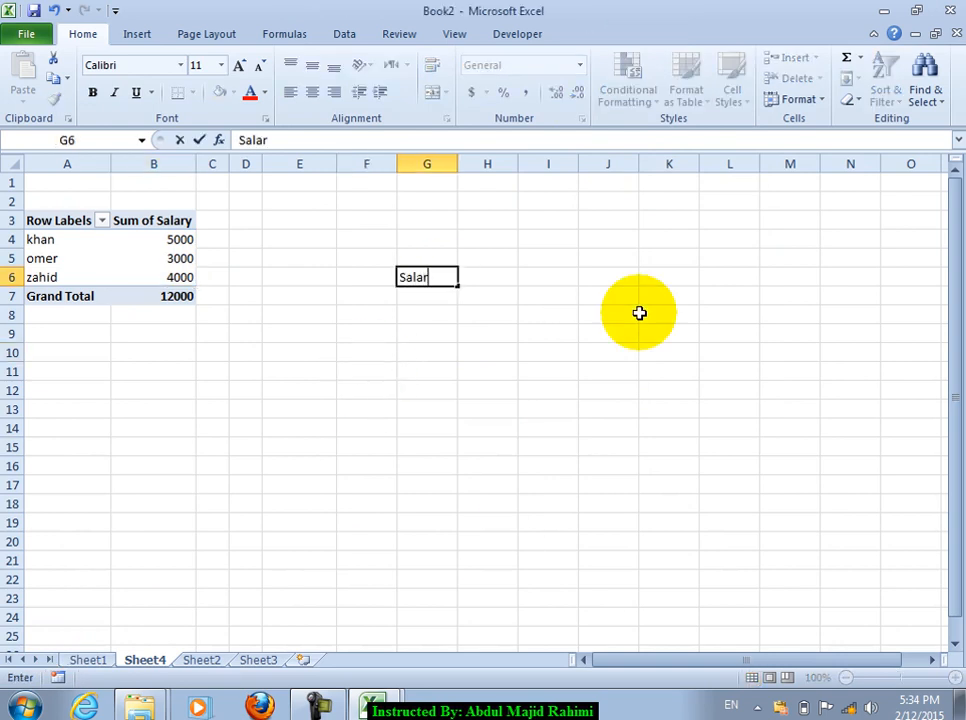
type("y")
key("Return")
key("shift+Down")
key("shift+Down")
key("shift+Down")
key("shift+Down")
key("shift+Down")
key("shift+Down")
key("shift+Down")
key("shift+Down")
key("shift+Down")
key("shift+Down")
key("shift+Down")
key("shift+Down")
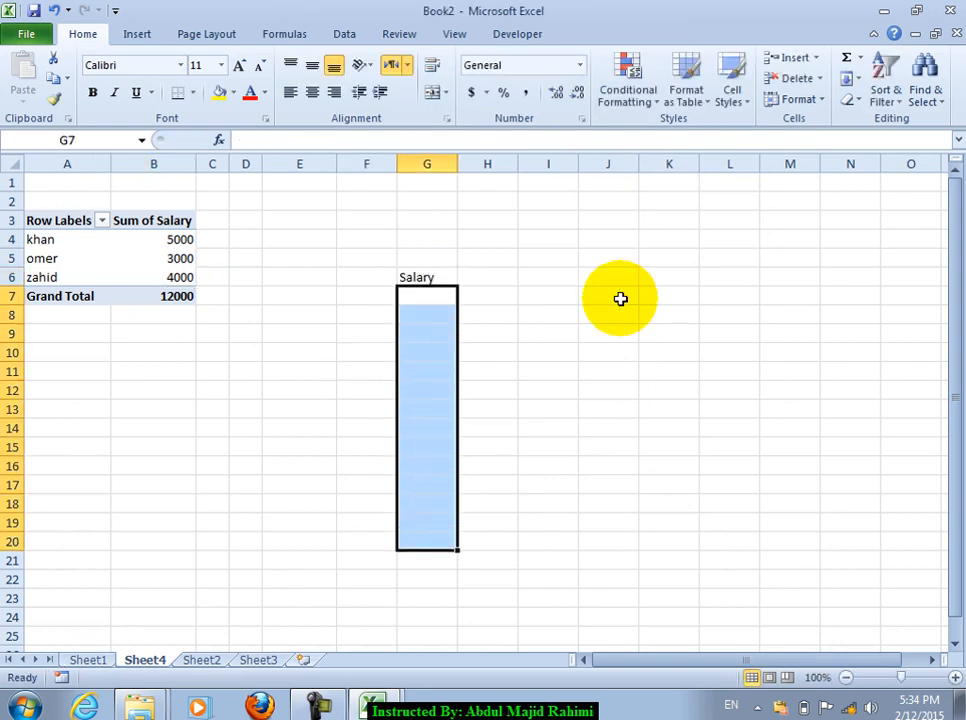
left_click(465, 164)
left_click_drag(457, 164, 479, 164)
left_click_drag(431, 307, 437, 598)
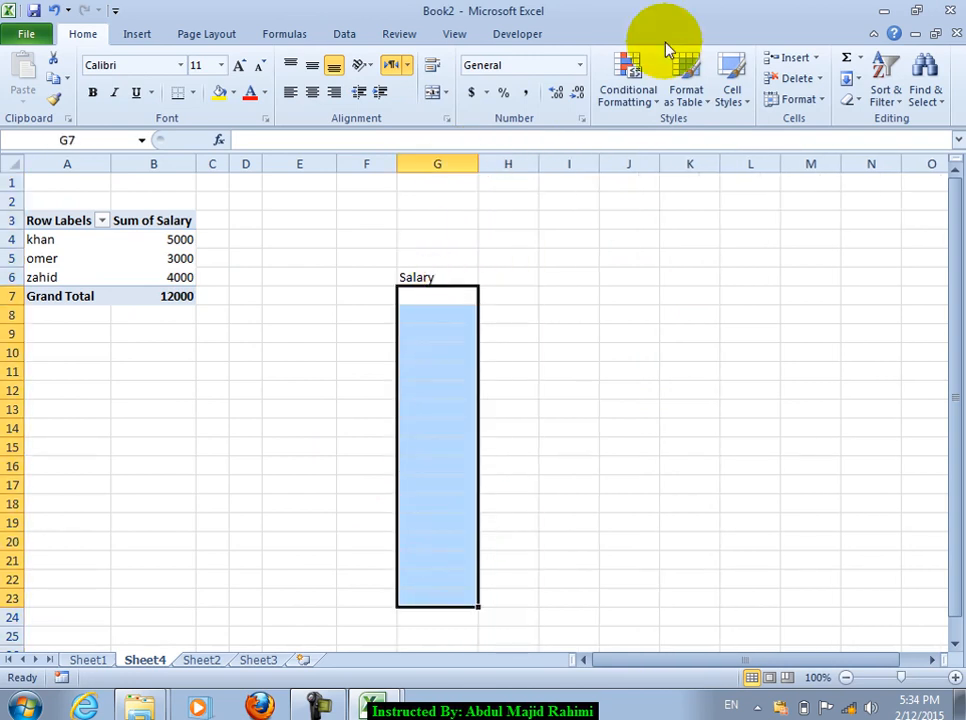
Step: Add a Manage Rules rule formatting cell values less than 50 in red font
left_click(630, 92)
left_click(668, 378)
left_click_drag(276, 135, 590, 154)
left_click(472, 203)
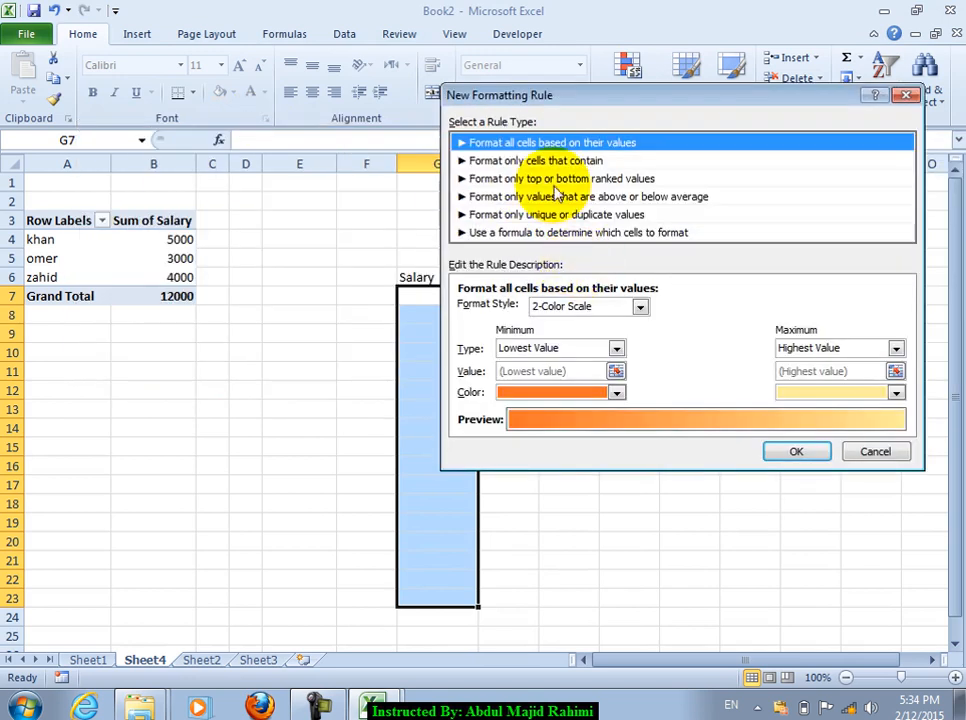
left_click(528, 162)
left_click(648, 309)
left_click(615, 408)
left_click(748, 306)
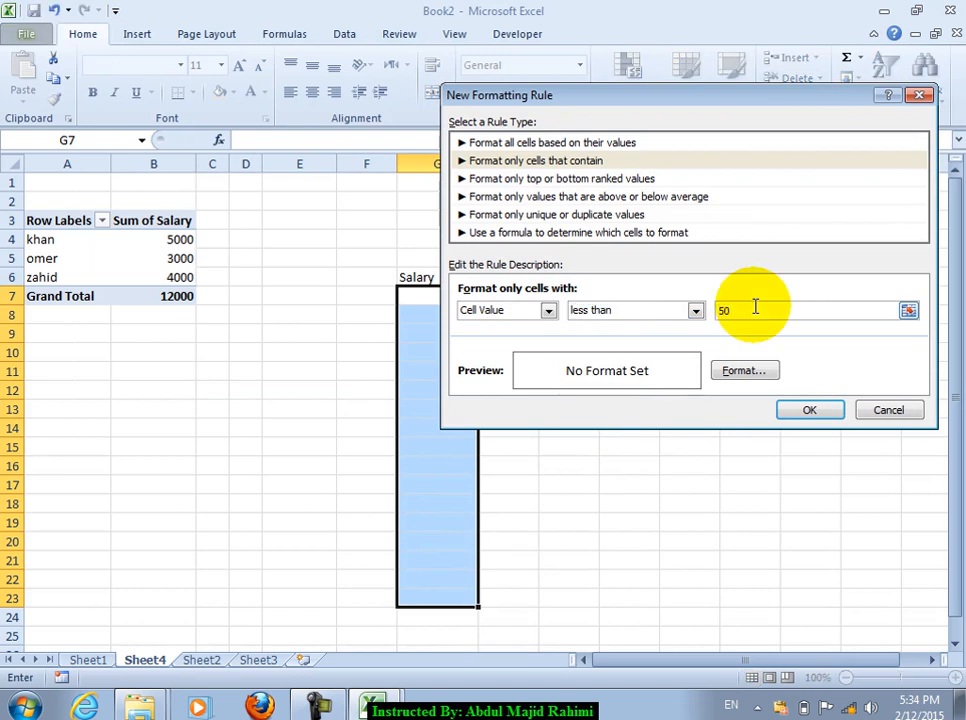
left_click(727, 377)
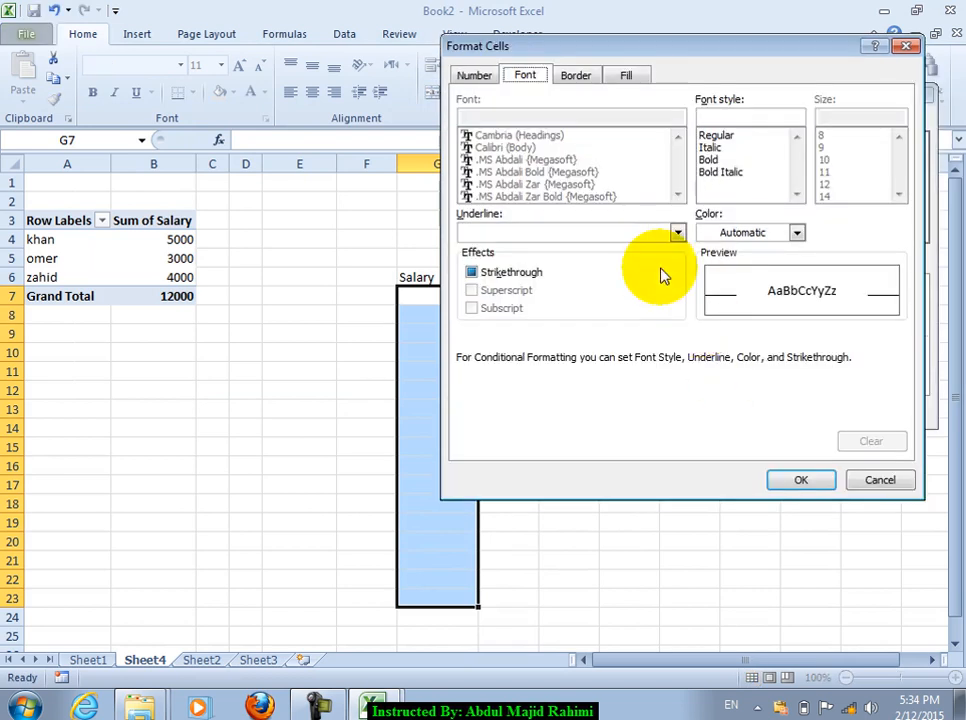
left_click(740, 230)
left_click(710, 390)
left_click(798, 483)
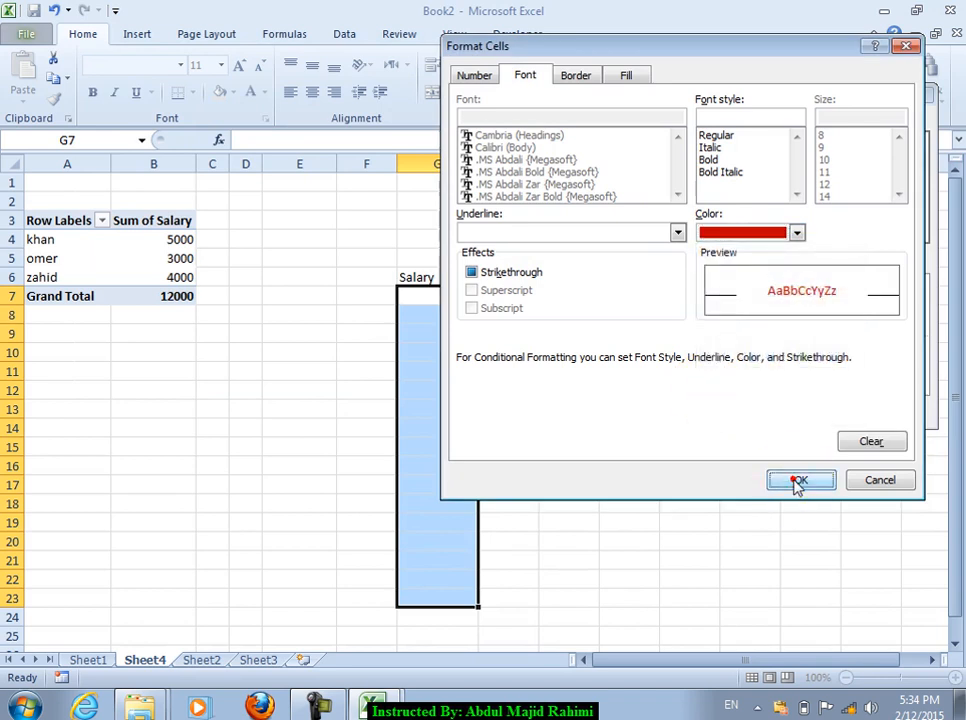
left_click(810, 410)
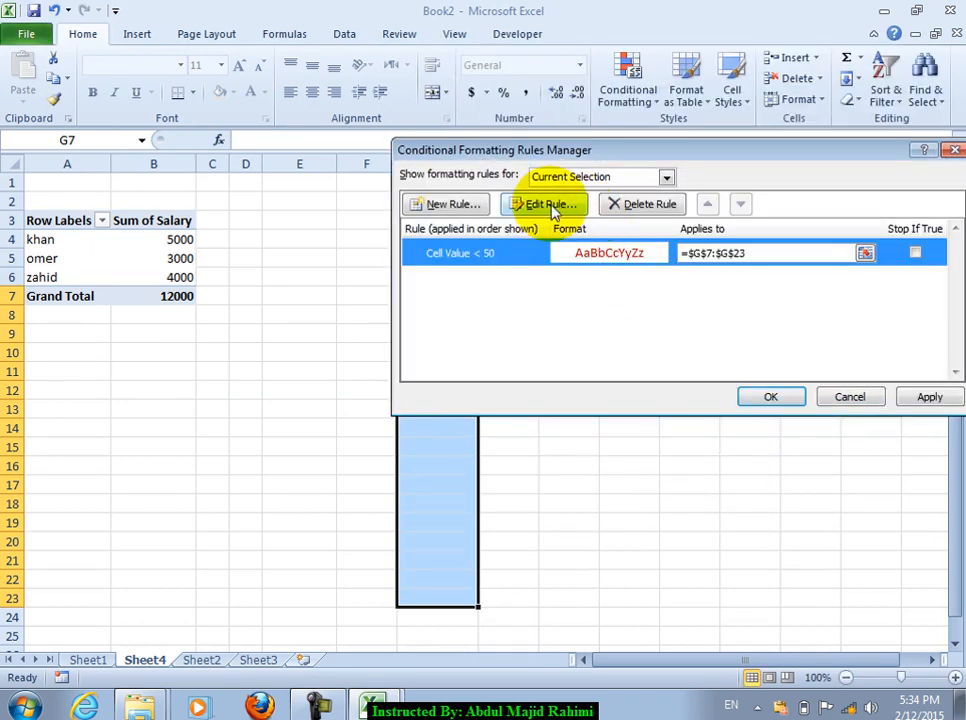
Step: Create a rule giving cell values greater than or equal to 50 green bold italic text
left_click(455, 204)
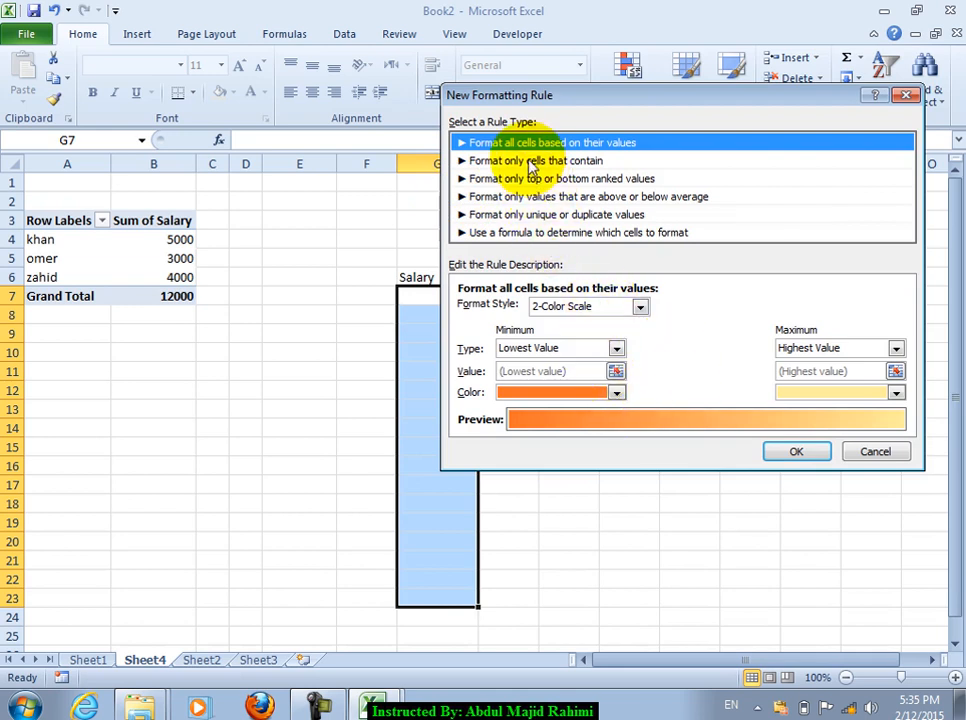
left_click(528, 160)
left_click(592, 310)
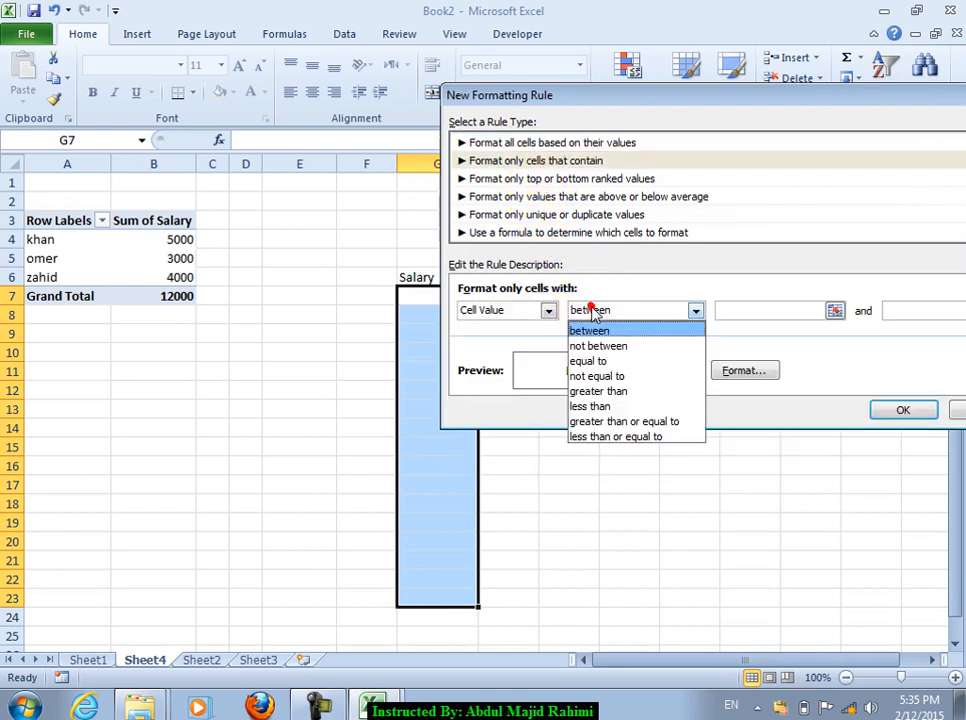
left_click(609, 422)
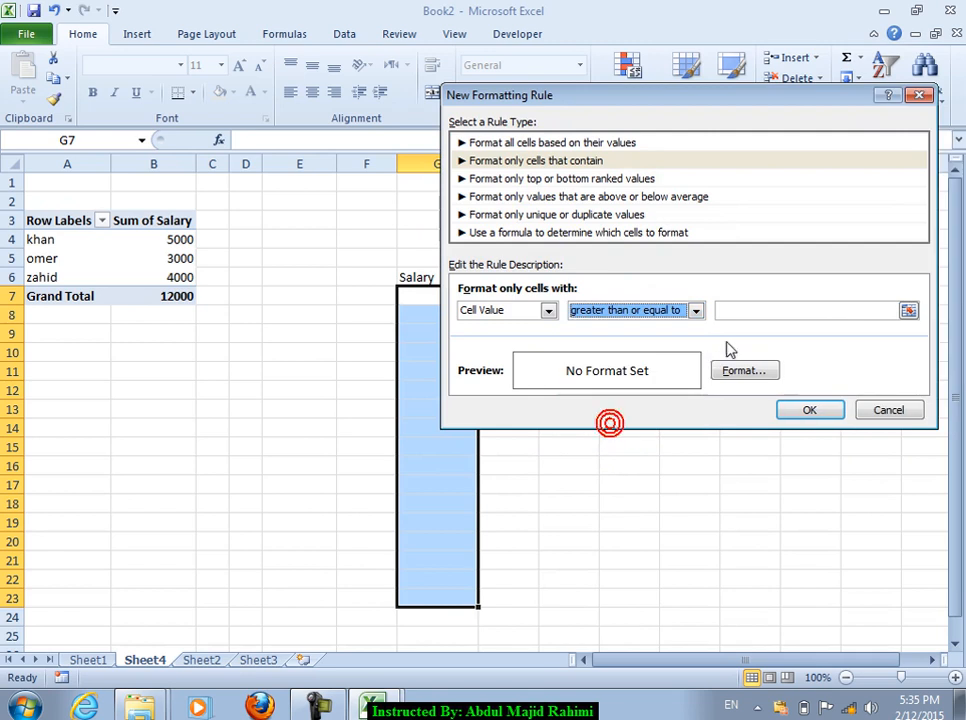
left_click(770, 313)
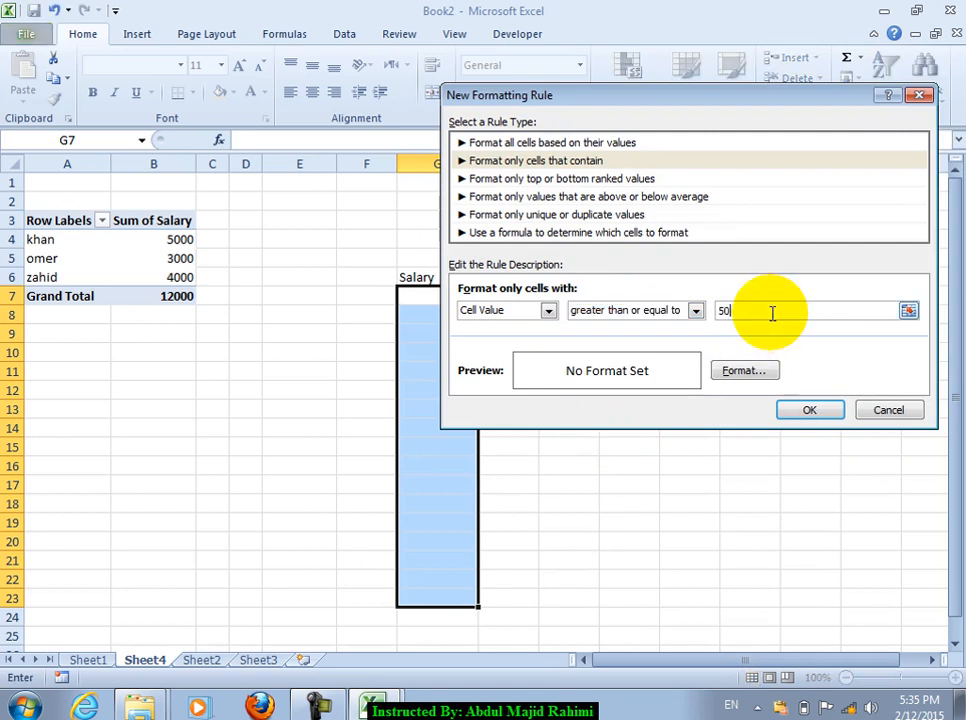
type("50")
left_click(729, 371)
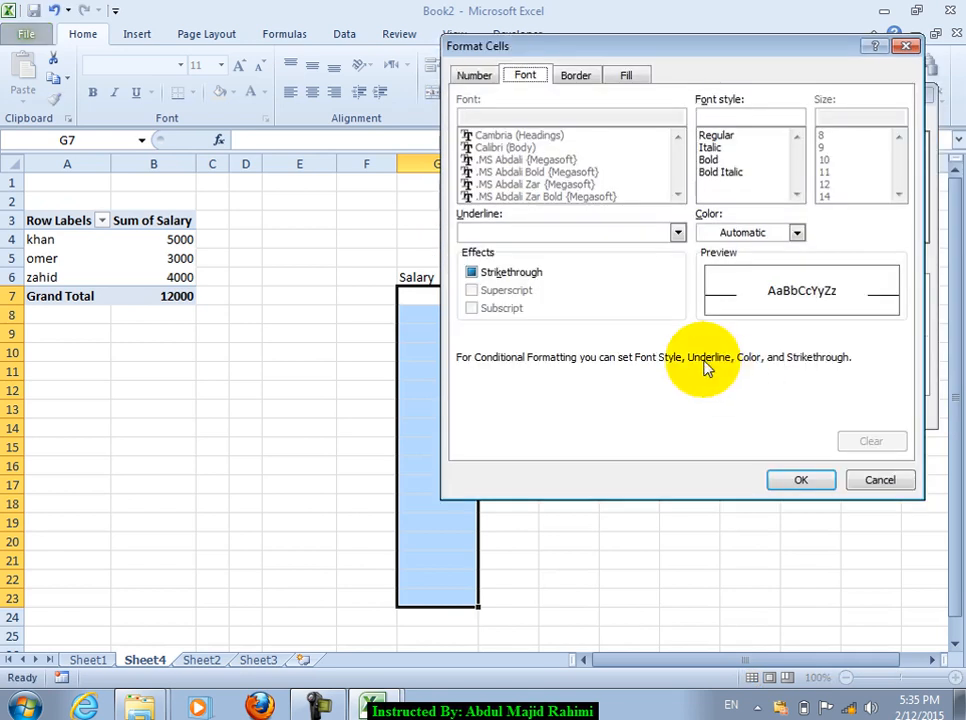
left_click(731, 232)
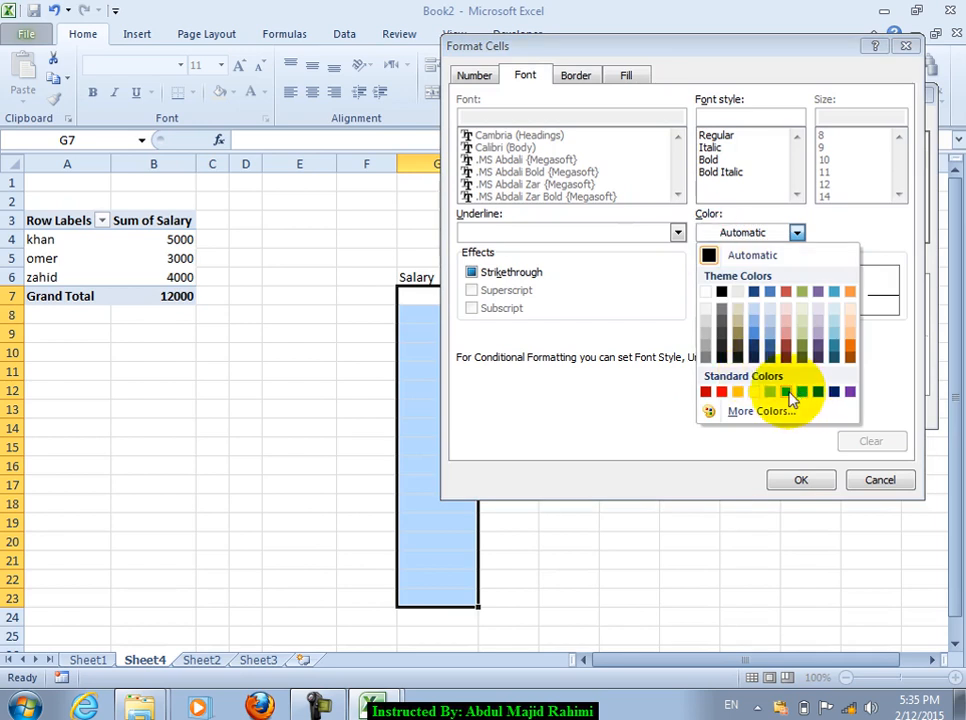
left_click(785, 391)
left_click(720, 174)
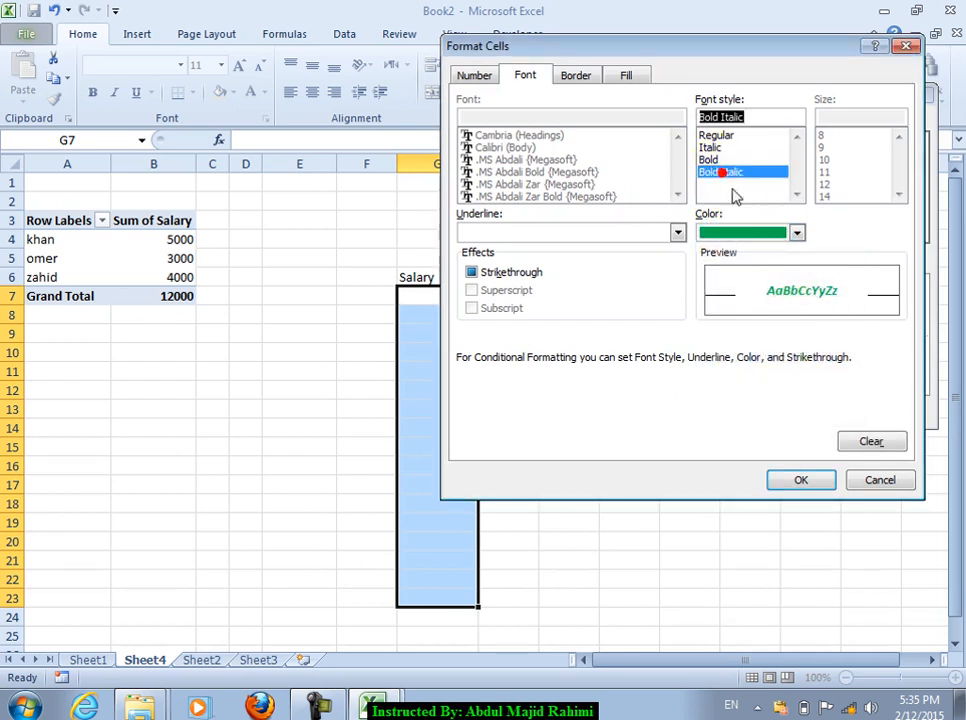
left_click(801, 480)
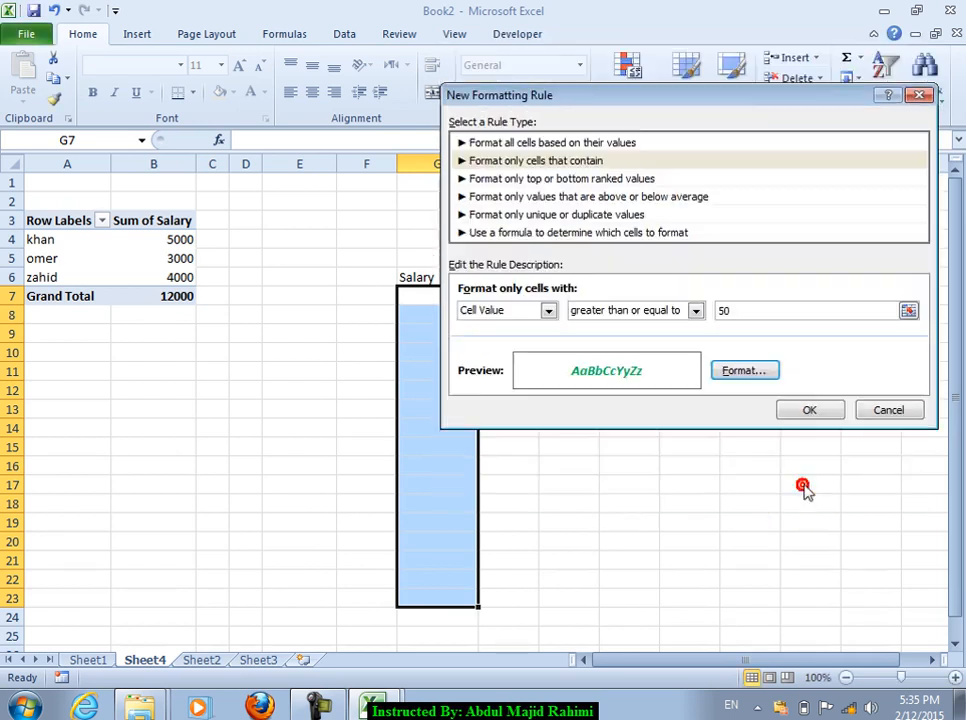
left_click(812, 413)
Step: Apply both rules in the Rules Manager, close it, and select cell G8
left_click(636, 281)
left_click(603, 250)
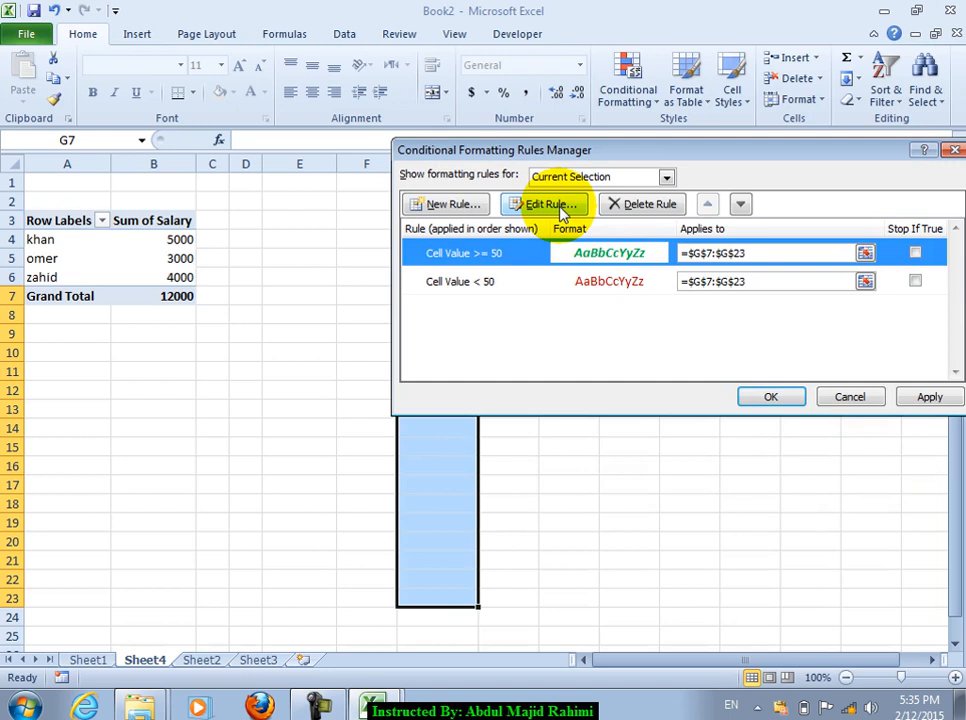
left_click(915, 398)
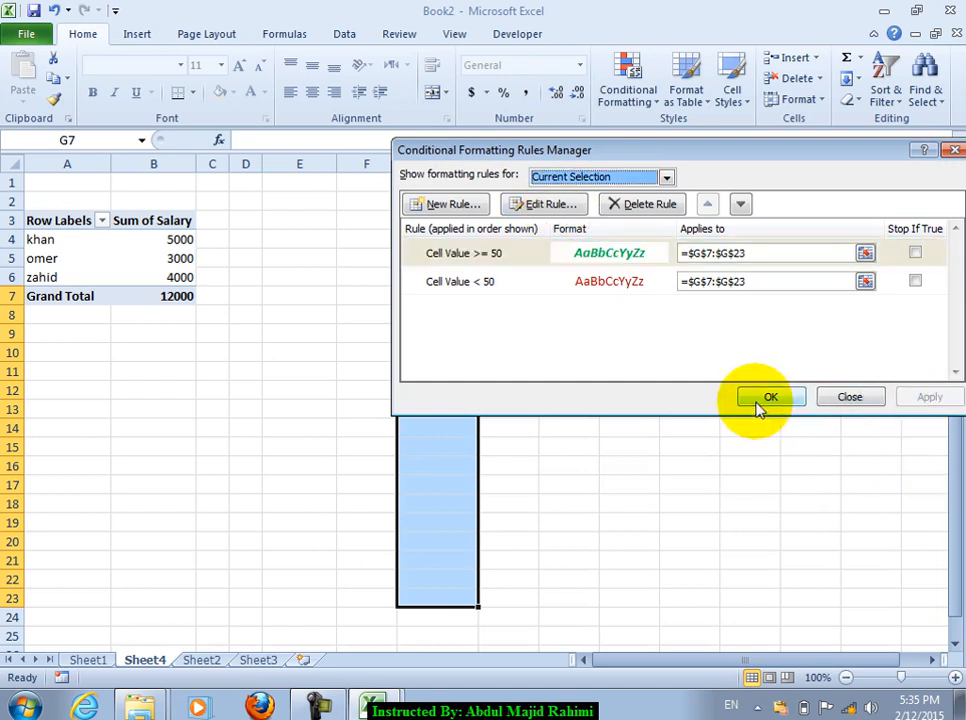
left_click(762, 408)
left_click(464, 319)
Step: Enter the nine salaries 30, 40, 50, 60, 70, 20, 40, 760 and 705 into G8:G16
type("3")
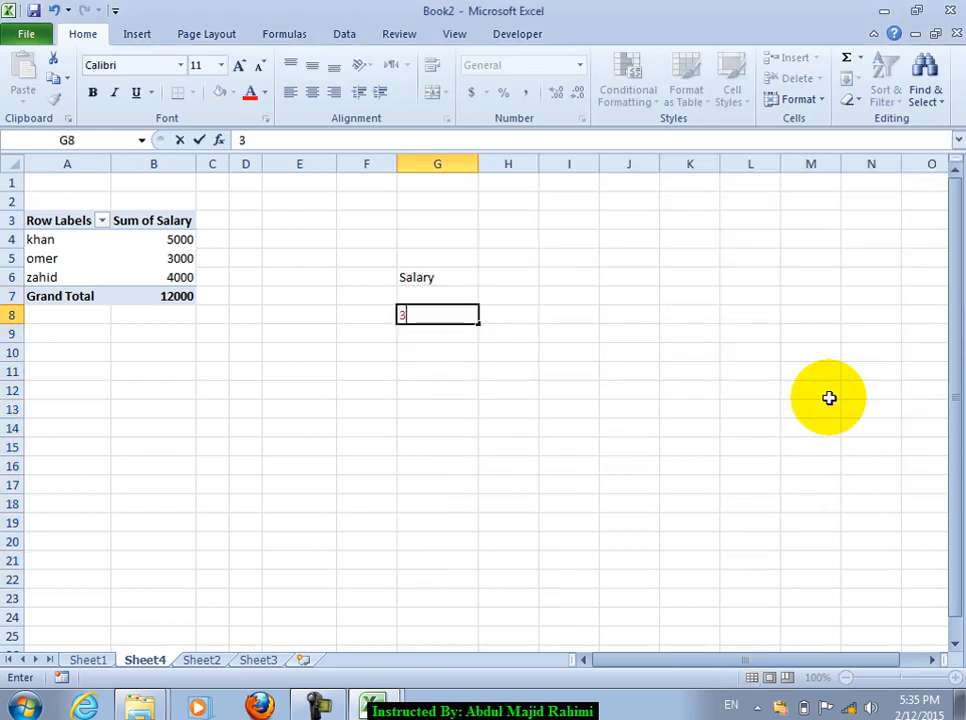
type("0")
key("Return")
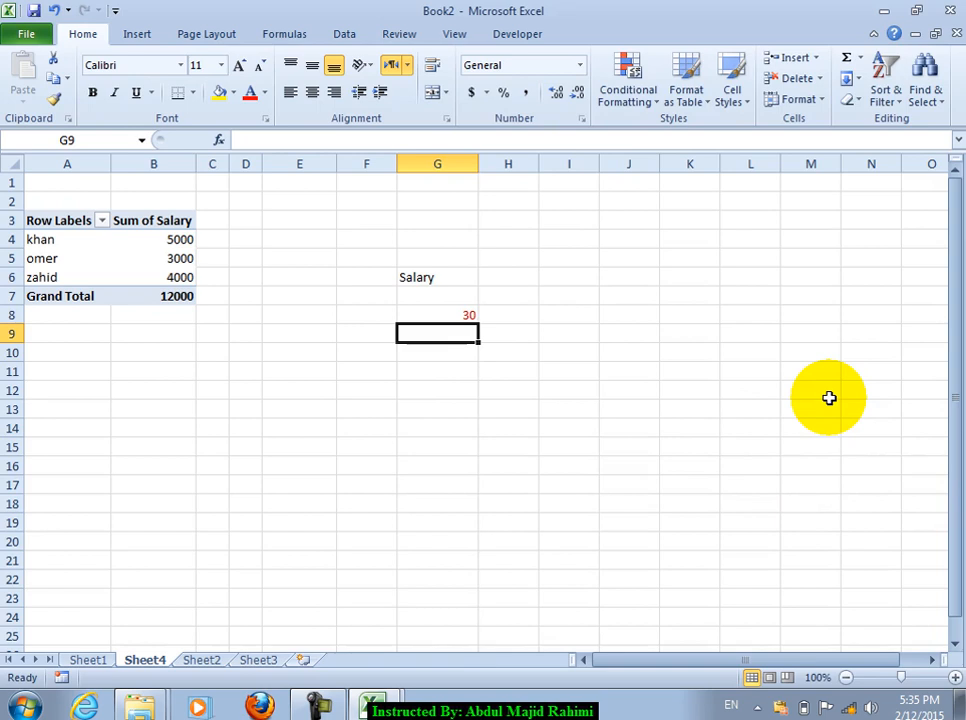
type("40")
key("Return")
type("50")
key("Return")
type("60")
key("Return")
type("7")
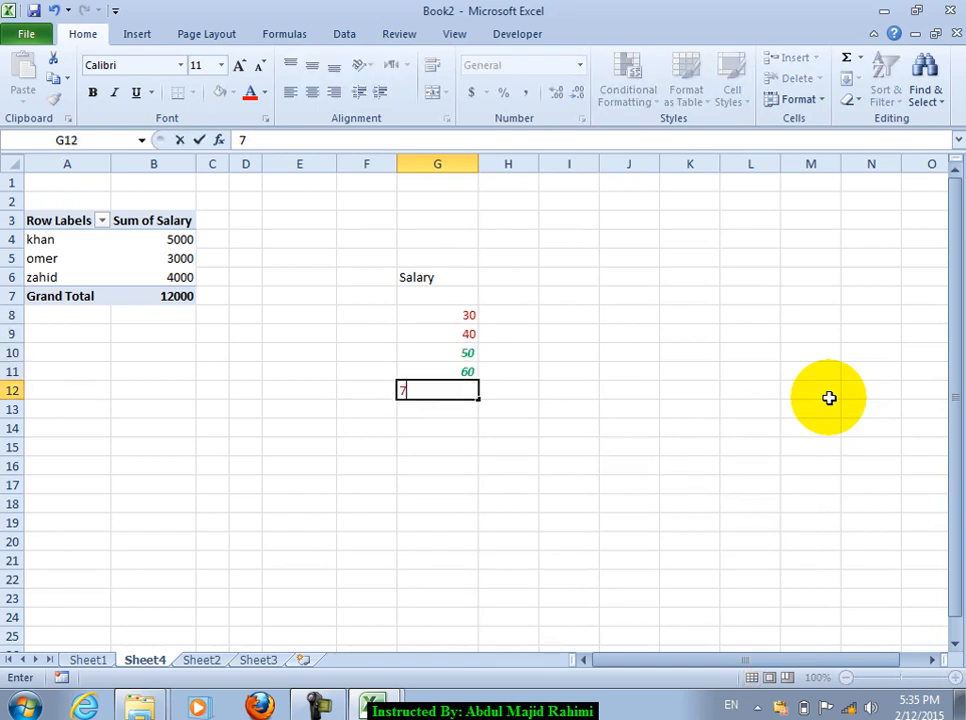
type("20")
key("Return")
type("40")
key("Return")
type("760")
key("Return")
type("705")
key("Return")
key("Up")
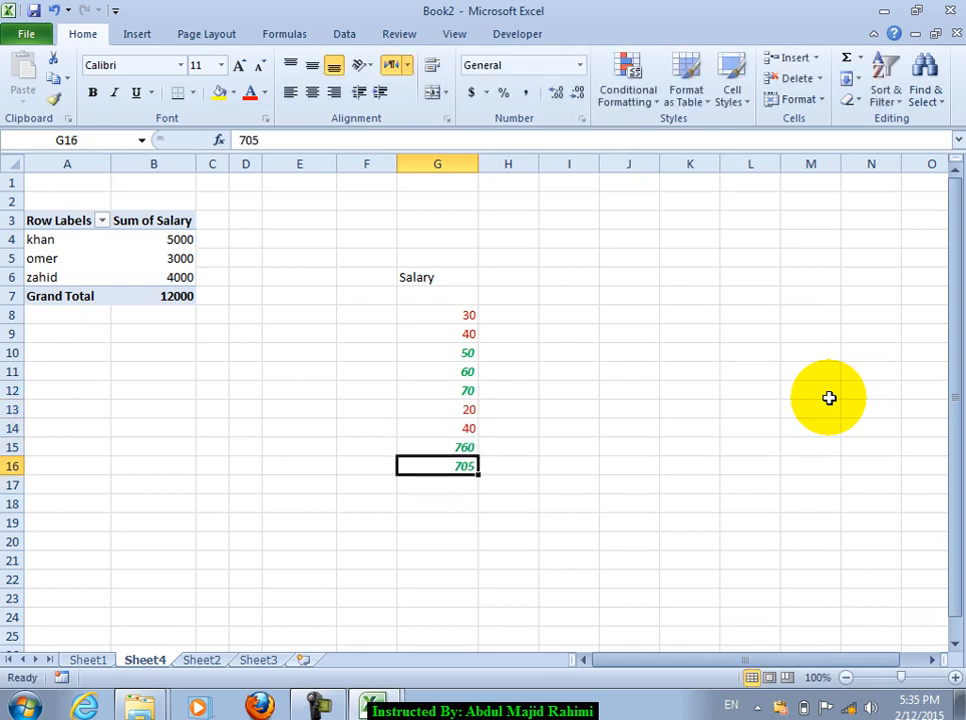
left_click_drag(459, 296, 470, 522)
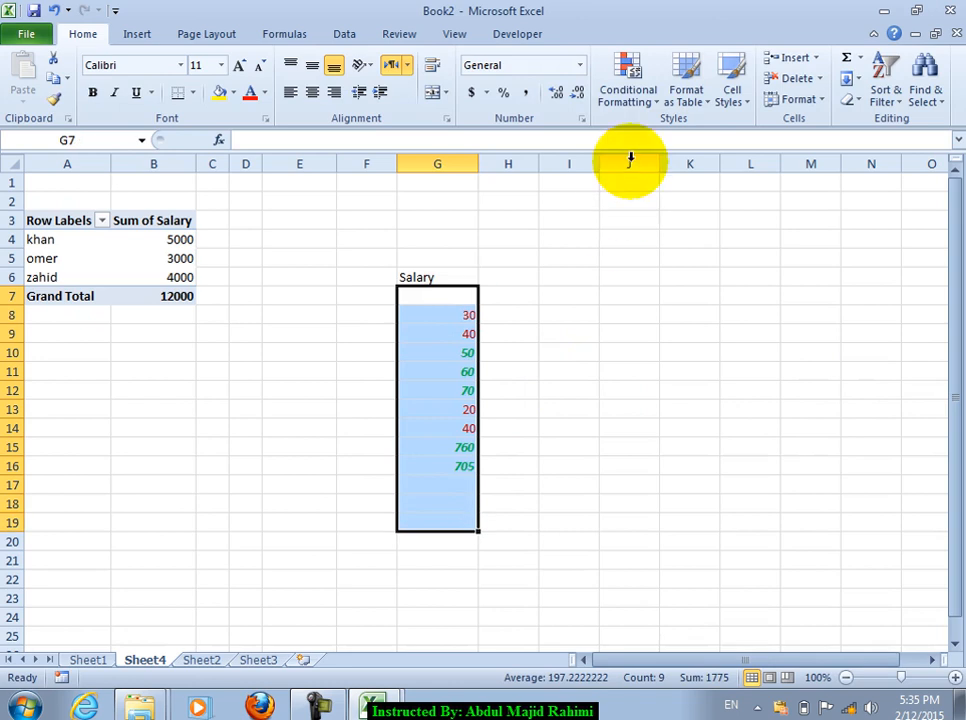
left_click(628, 100)
left_click(668, 378)
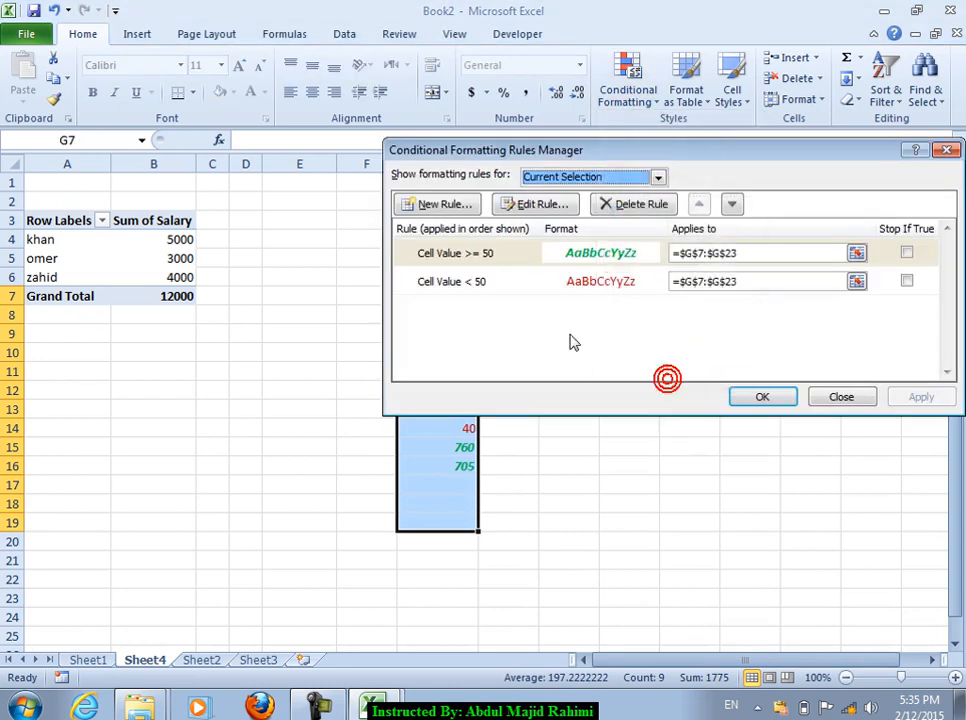
left_click(618, 208)
left_click(618, 208)
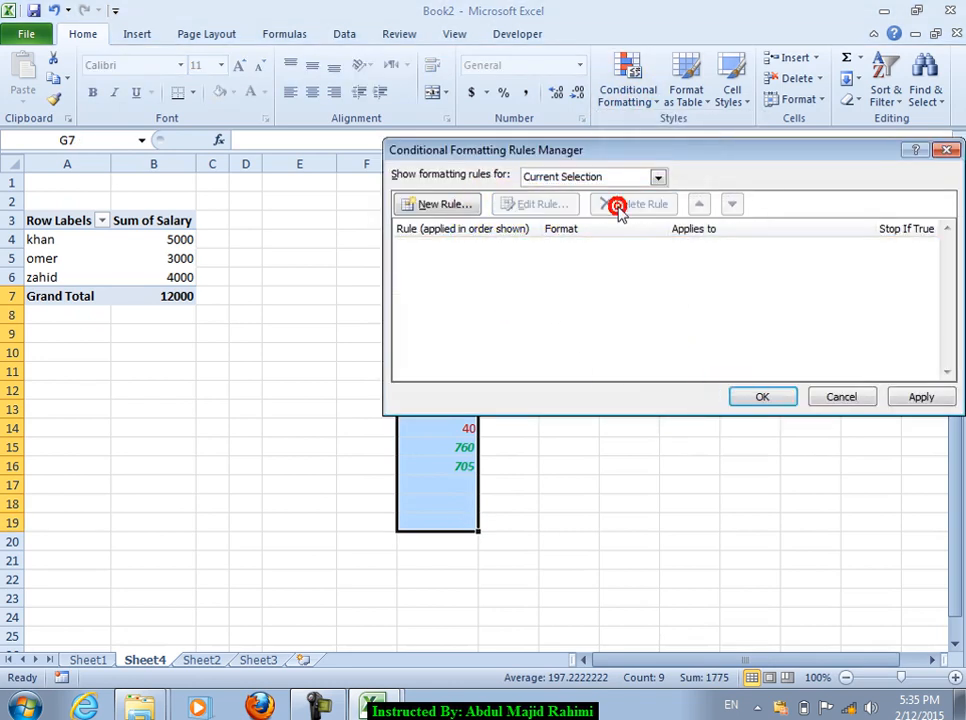
left_click(658, 177)
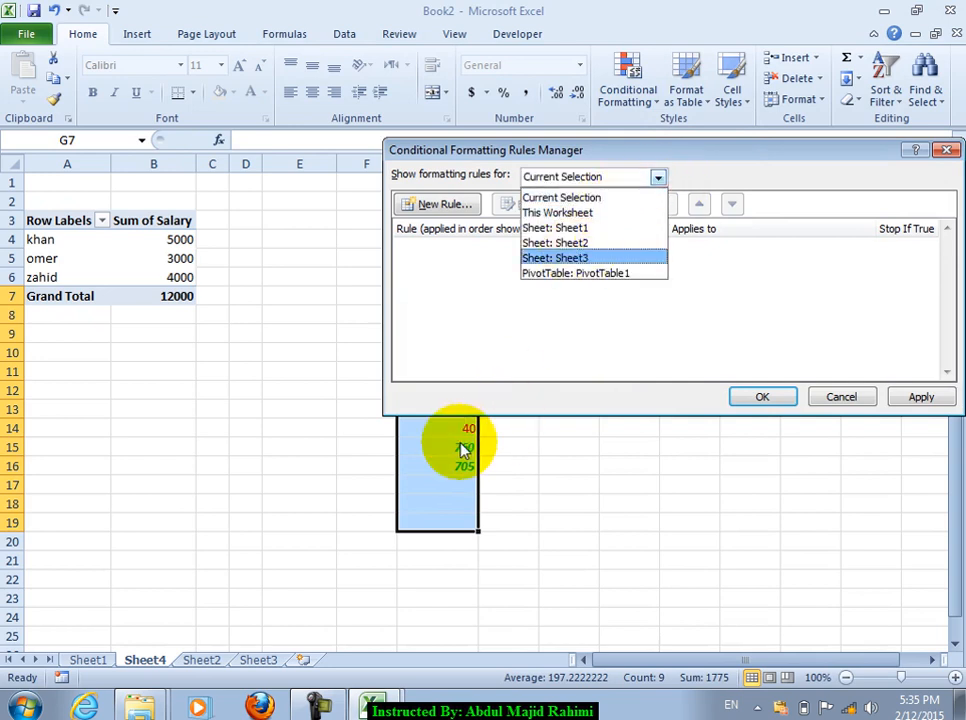
left_click(573, 212)
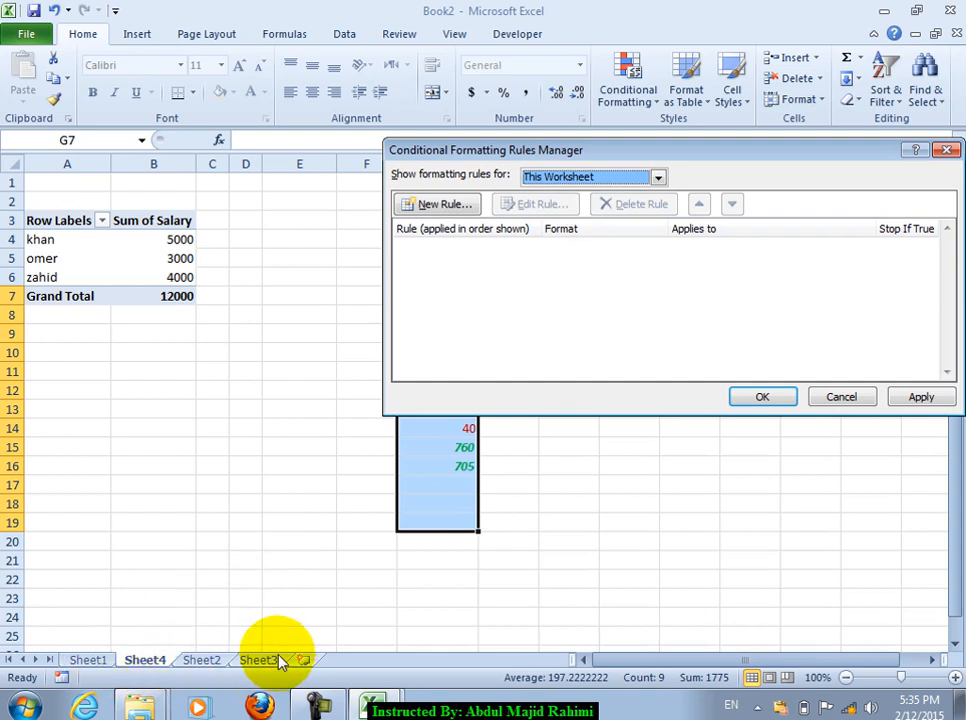
left_click(598, 176)
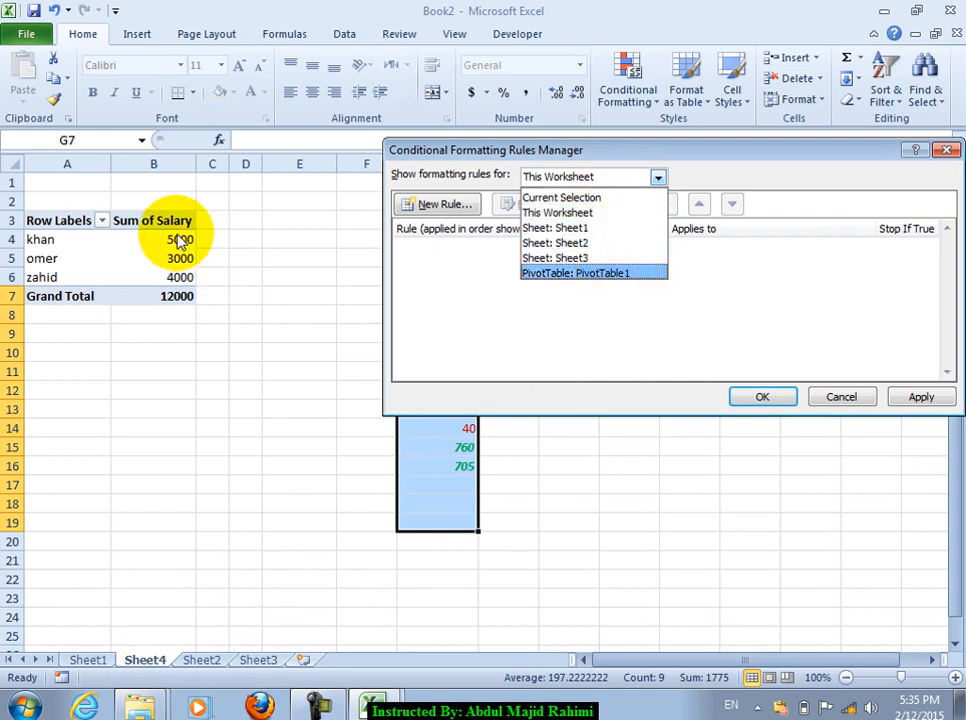
left_click(841, 396)
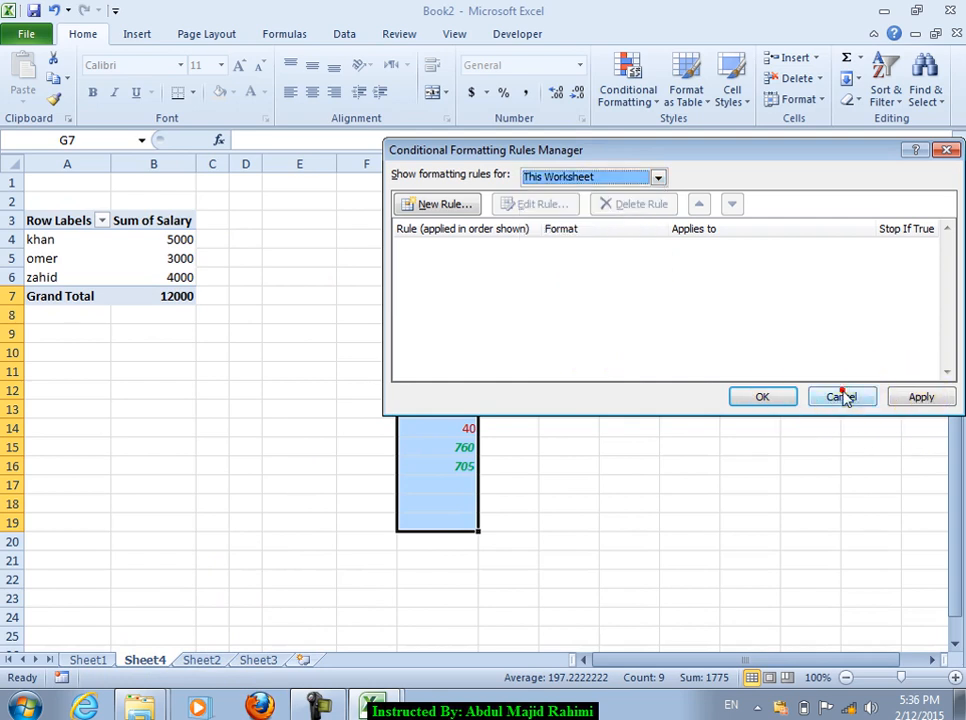
left_click(766, 396)
left_click(136, 34)
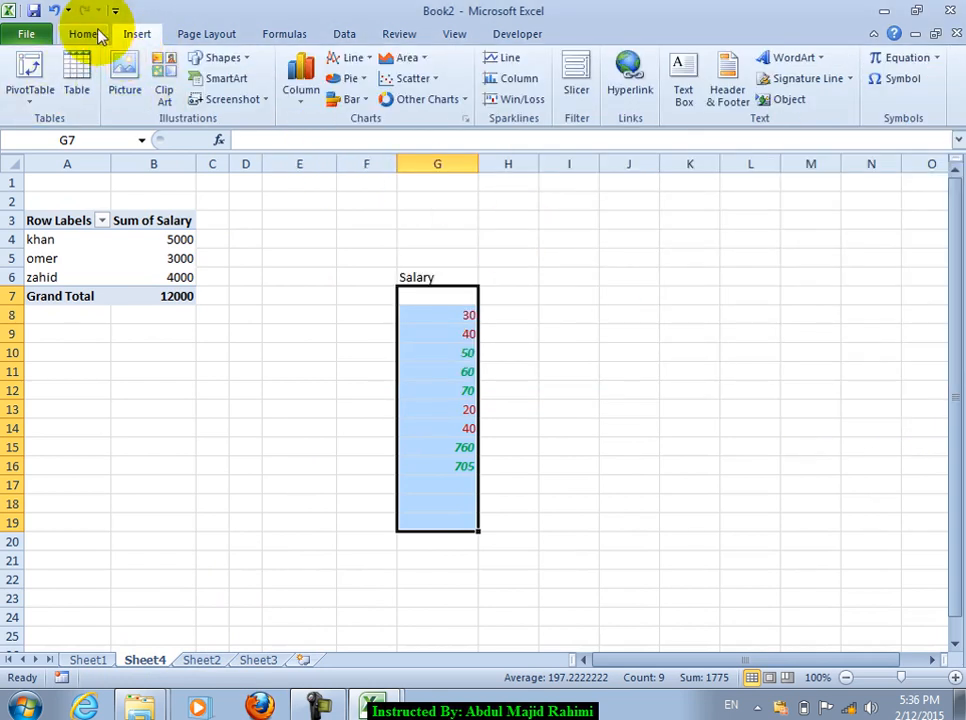
left_click(88, 33)
Step: Look at the Conditional Formatting and table style menus, then dismiss them
left_click(655, 85)
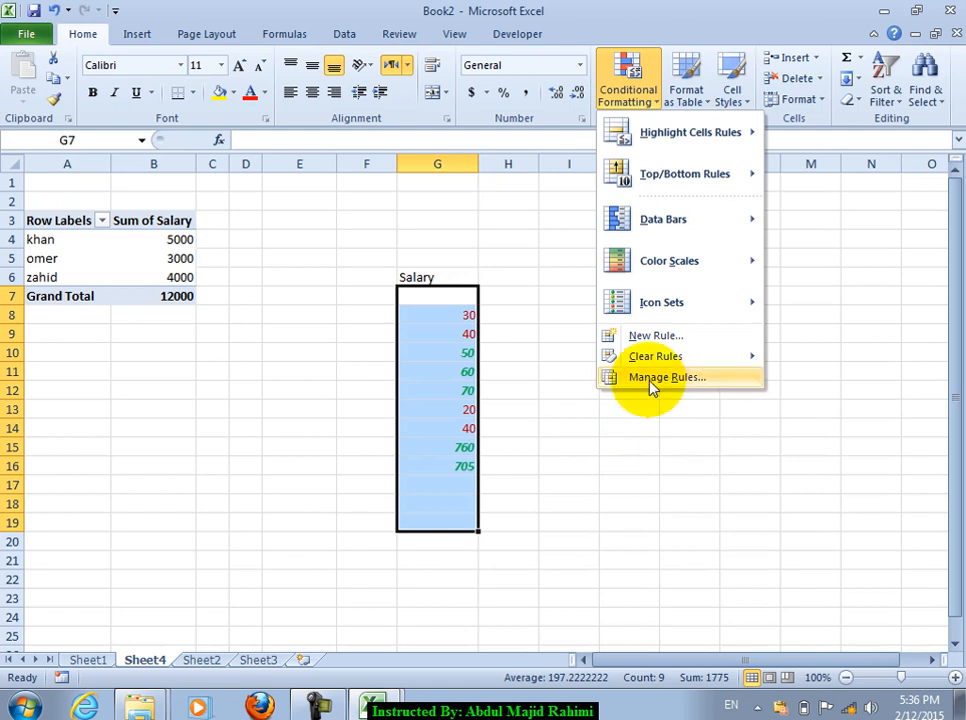
left_click(688, 92)
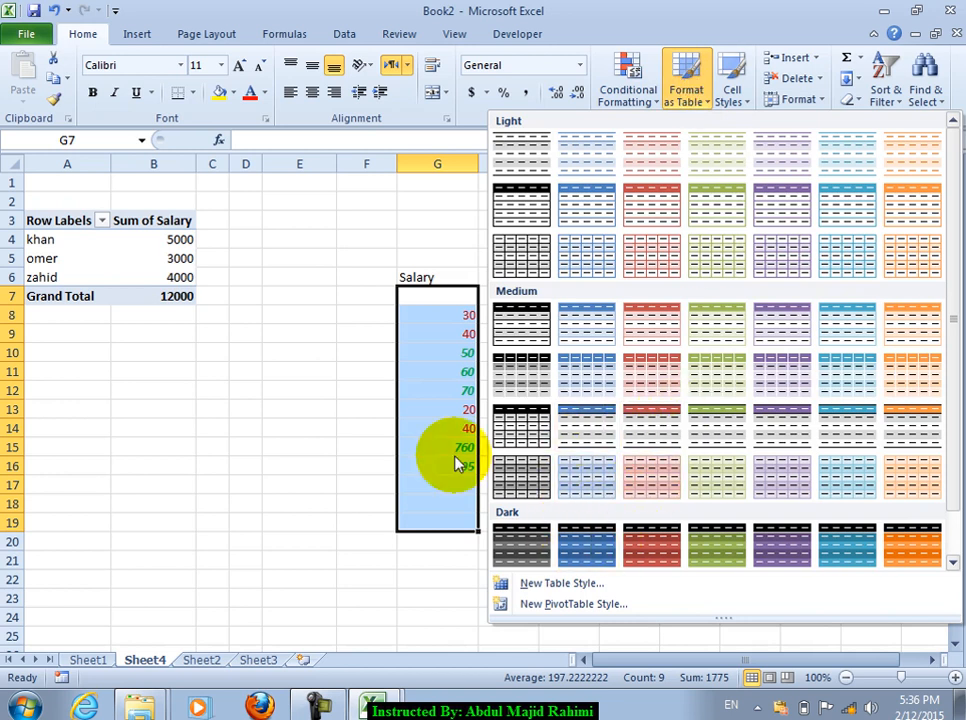
left_click(472, 240)
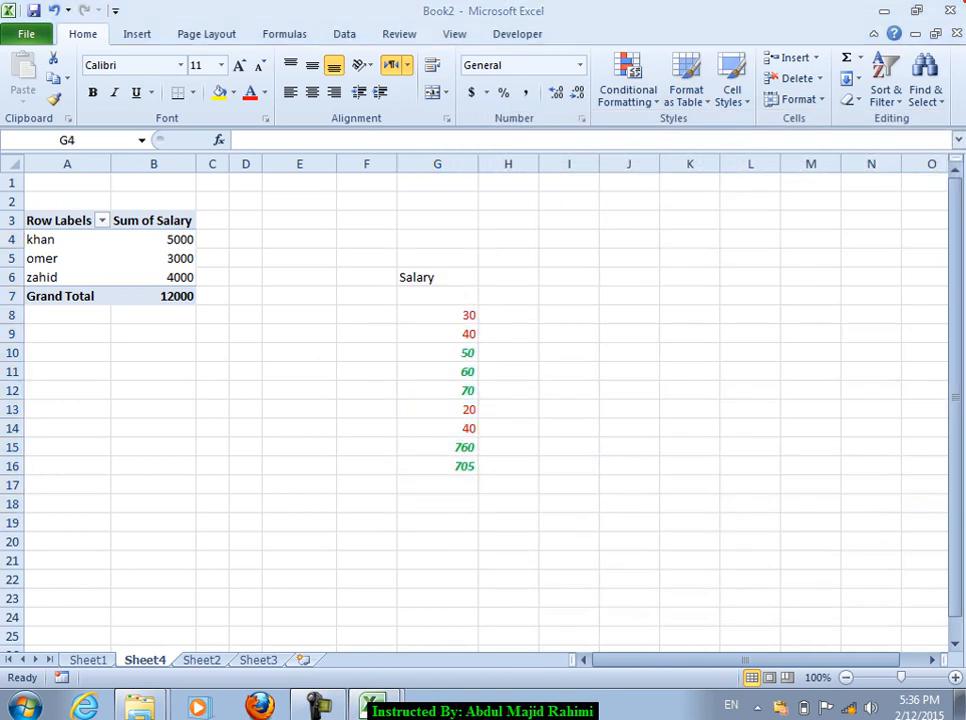
Step: Close Book2 and Book1 without saving, exiting Excel
left_click(948, 11)
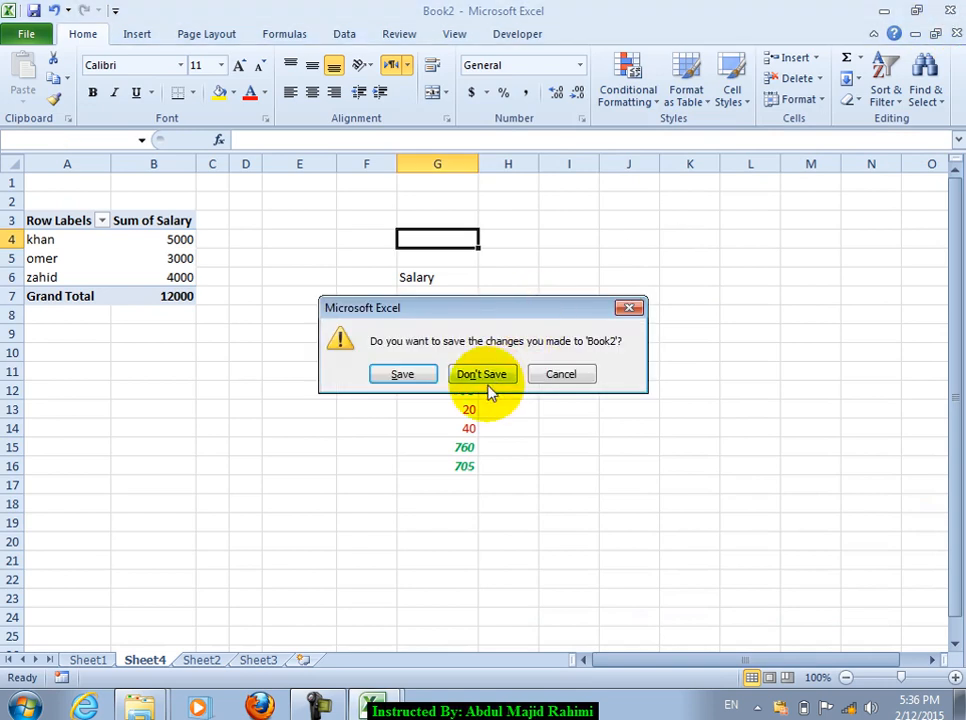
left_click(488, 376)
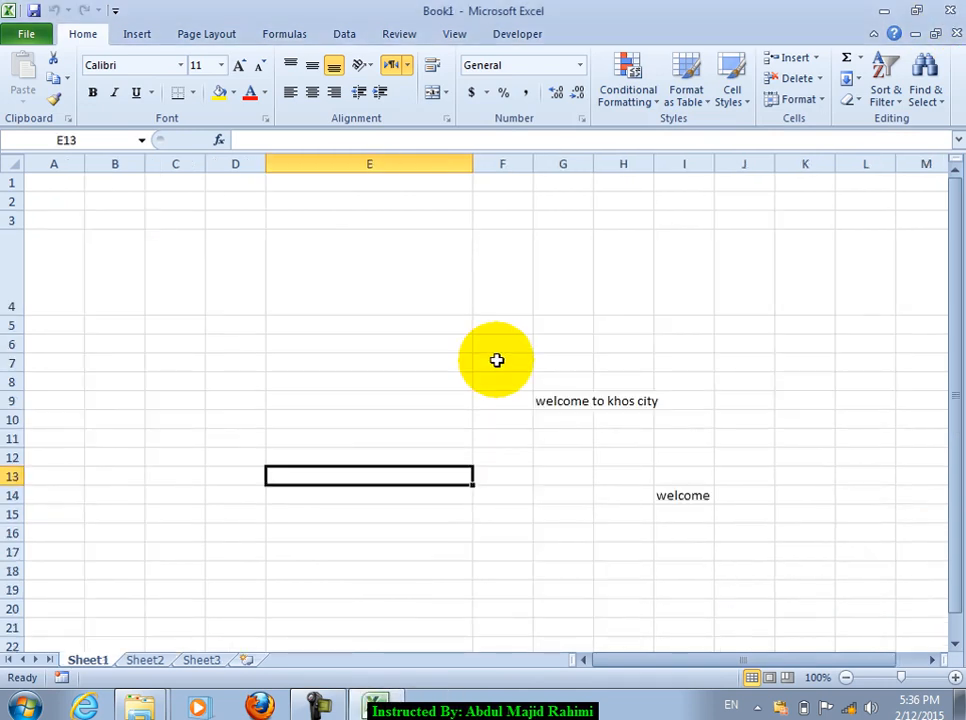
left_click(948, 11)
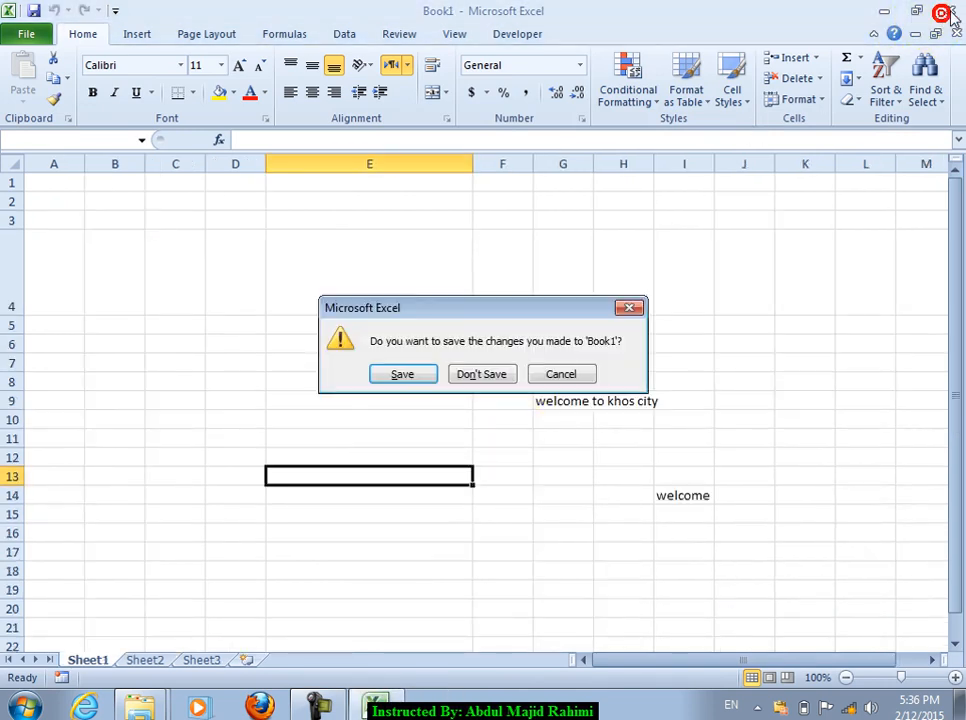
left_click(477, 374)
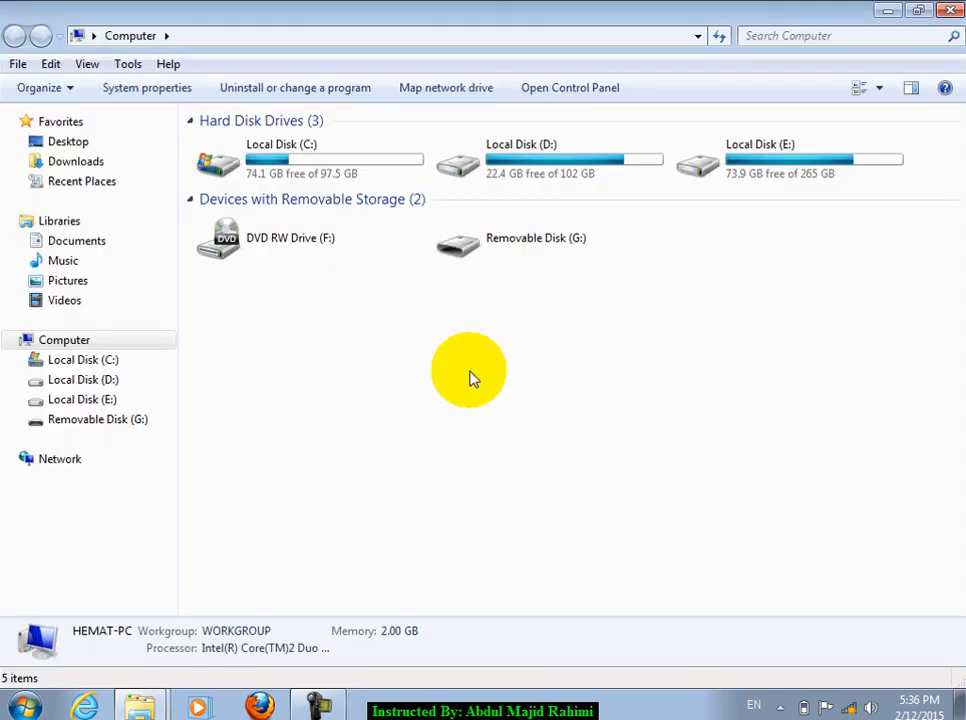